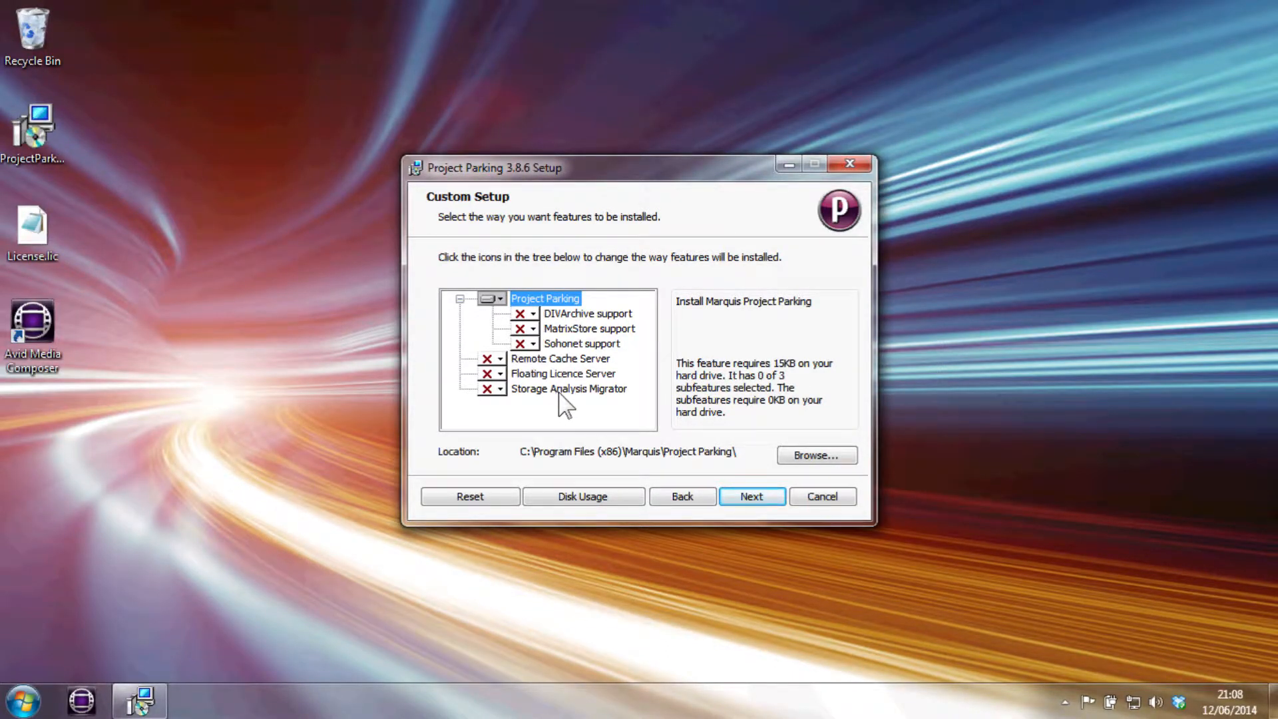
- Install Project Parking 3.8.6 with the default feature selection and location, and finish the setup wizard
{"action": "left_click", "coordinate": [739, 498]}
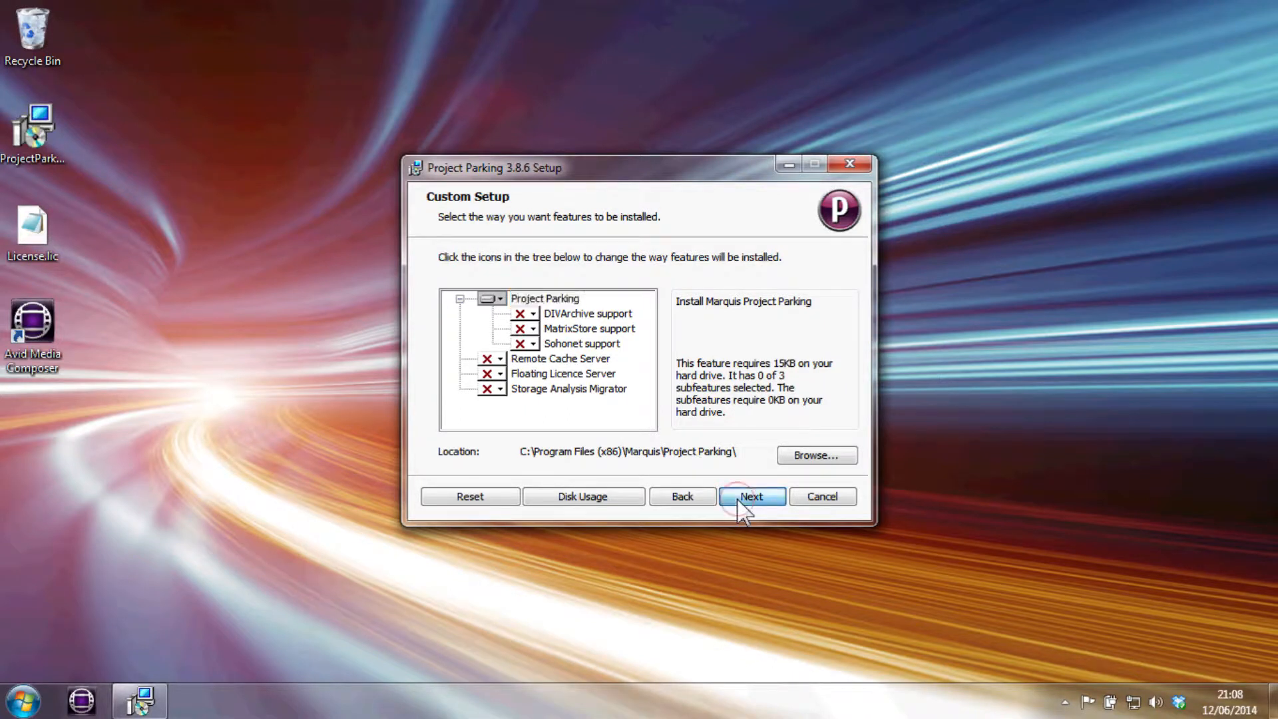
{"action": "left_click", "coordinate": [738, 498]}
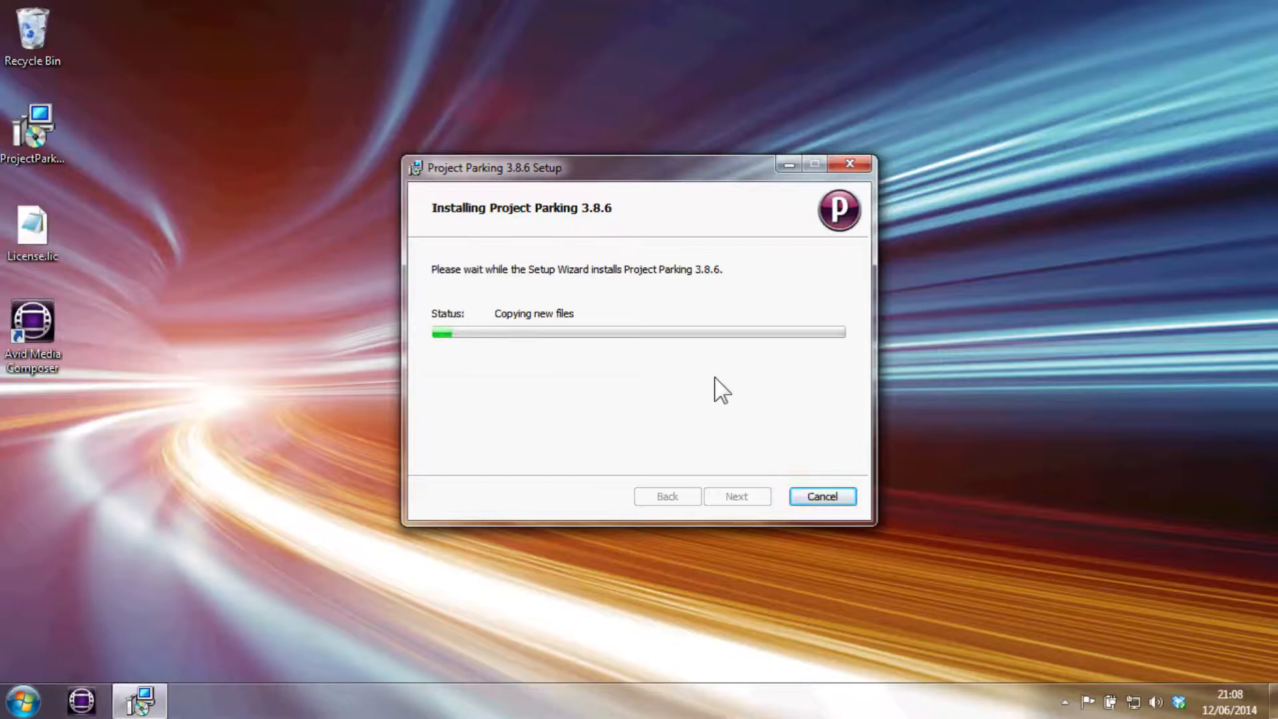
{"action": "left_click", "coordinate": [737, 496]}
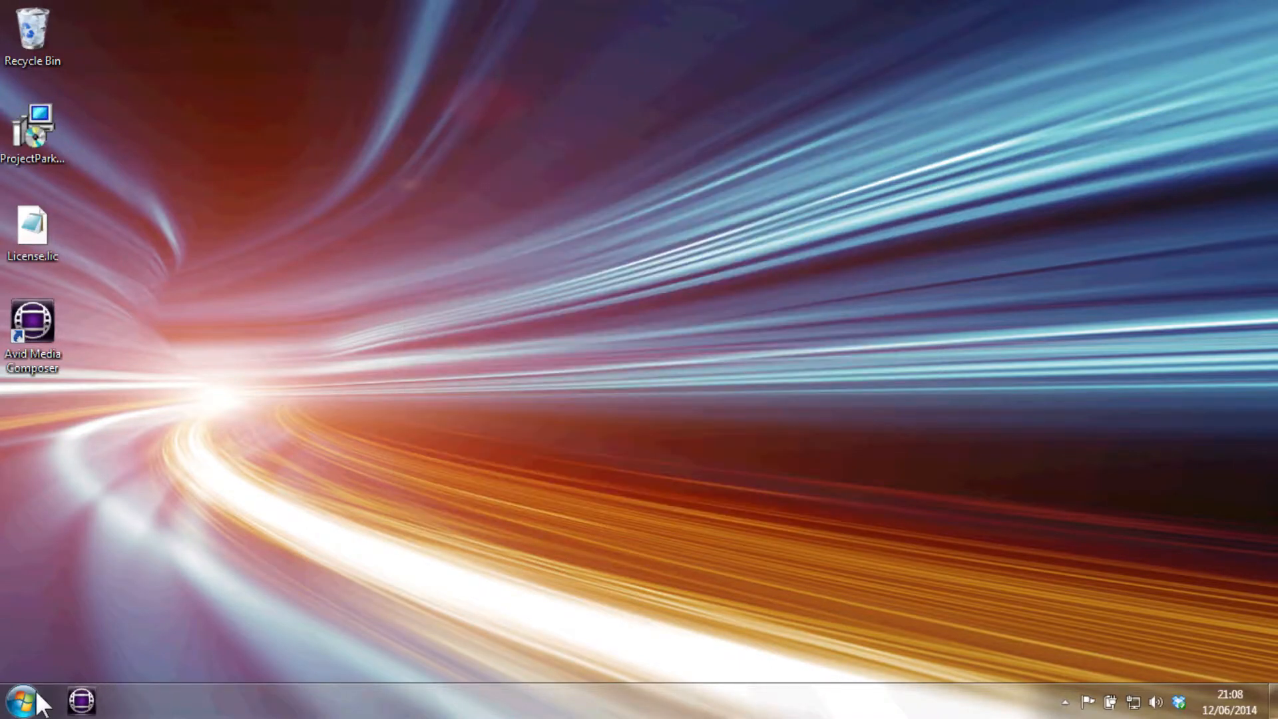
- Launch the newly installed Project Parking application
{"action": "left_click", "coordinate": [27, 705]}
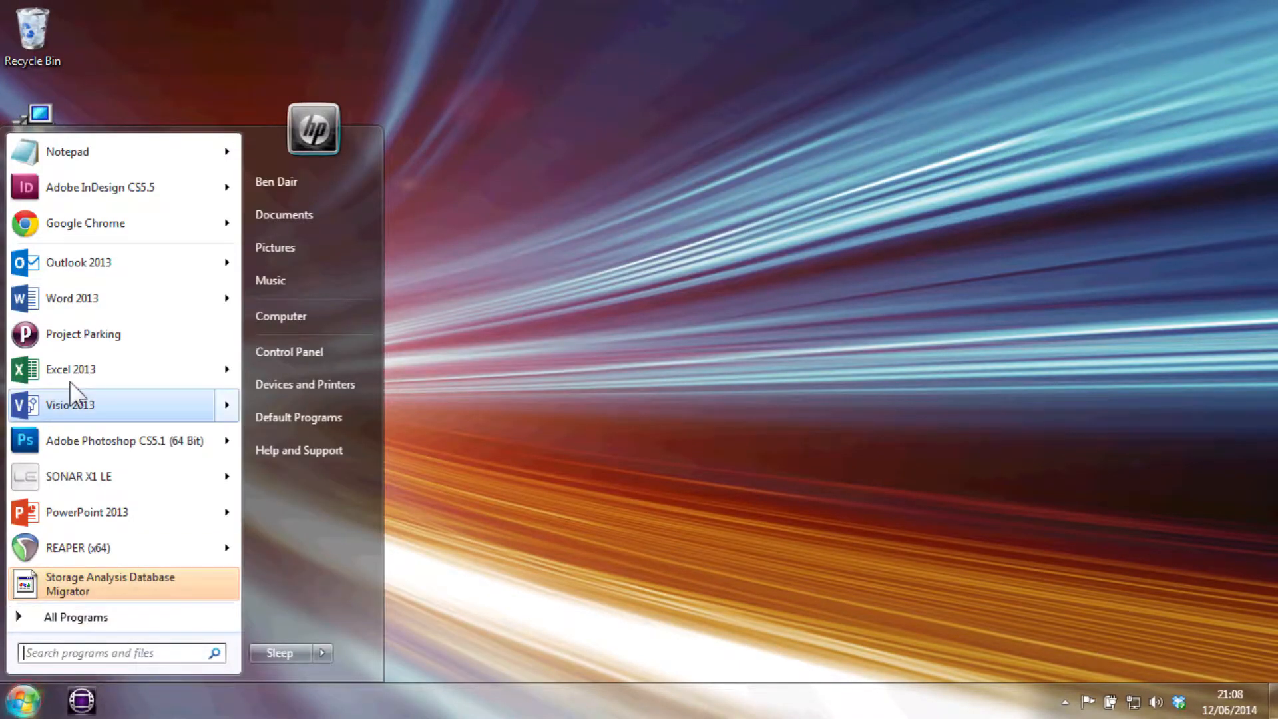
{"action": "left_click", "coordinate": [123, 331]}
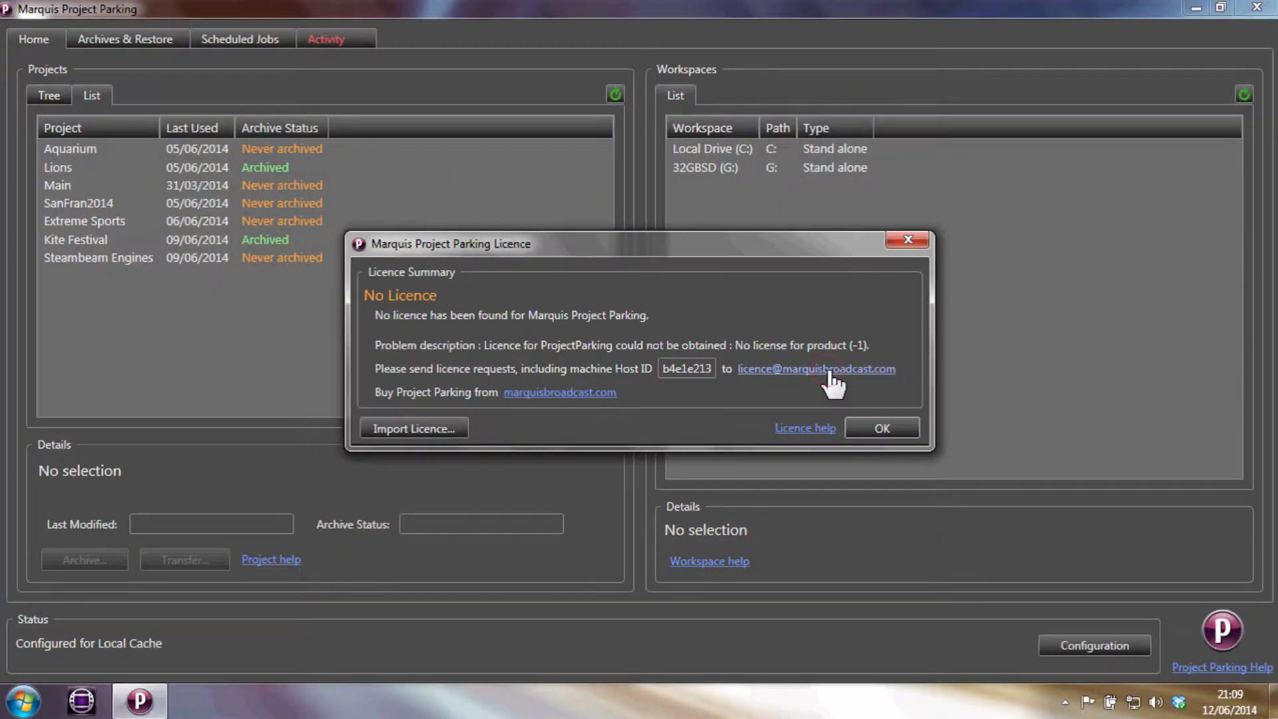
{"action": "left_click", "coordinate": [820, 372]}
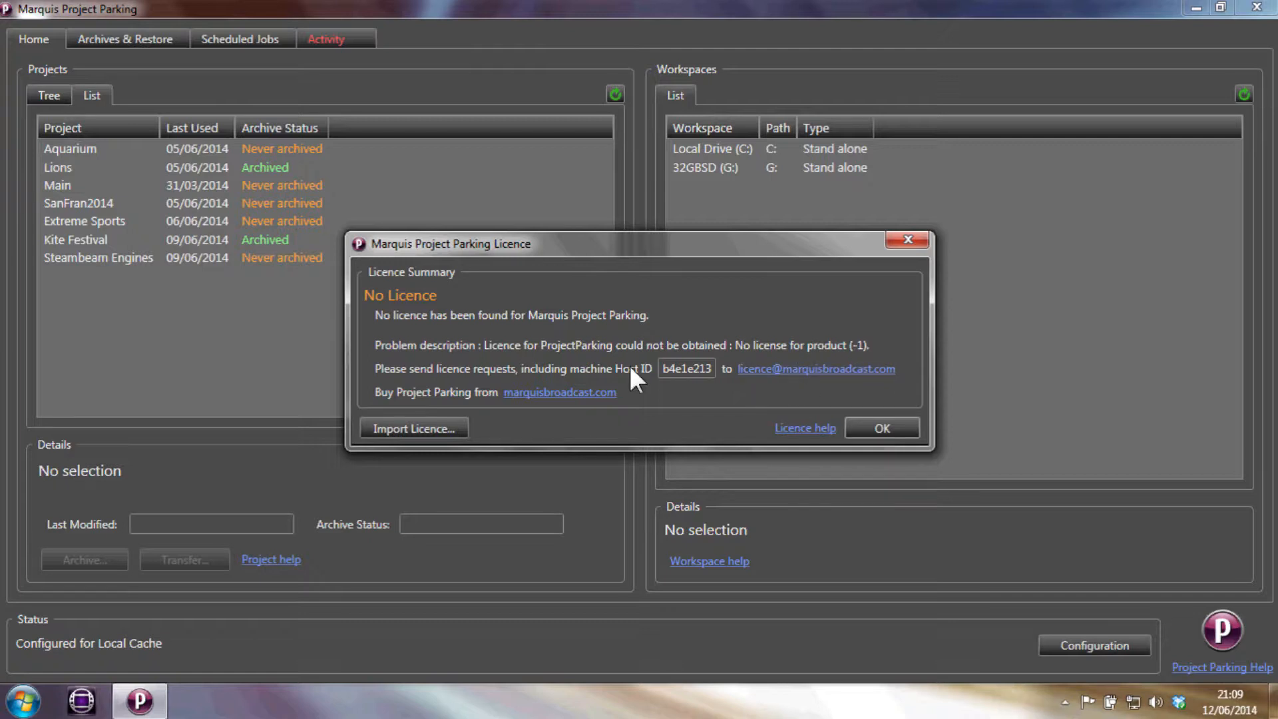
- Import the License.lic file from the Desktop as the Project Parking licence and accept the licence summary
{"action": "left_click", "coordinate": [429, 430]}
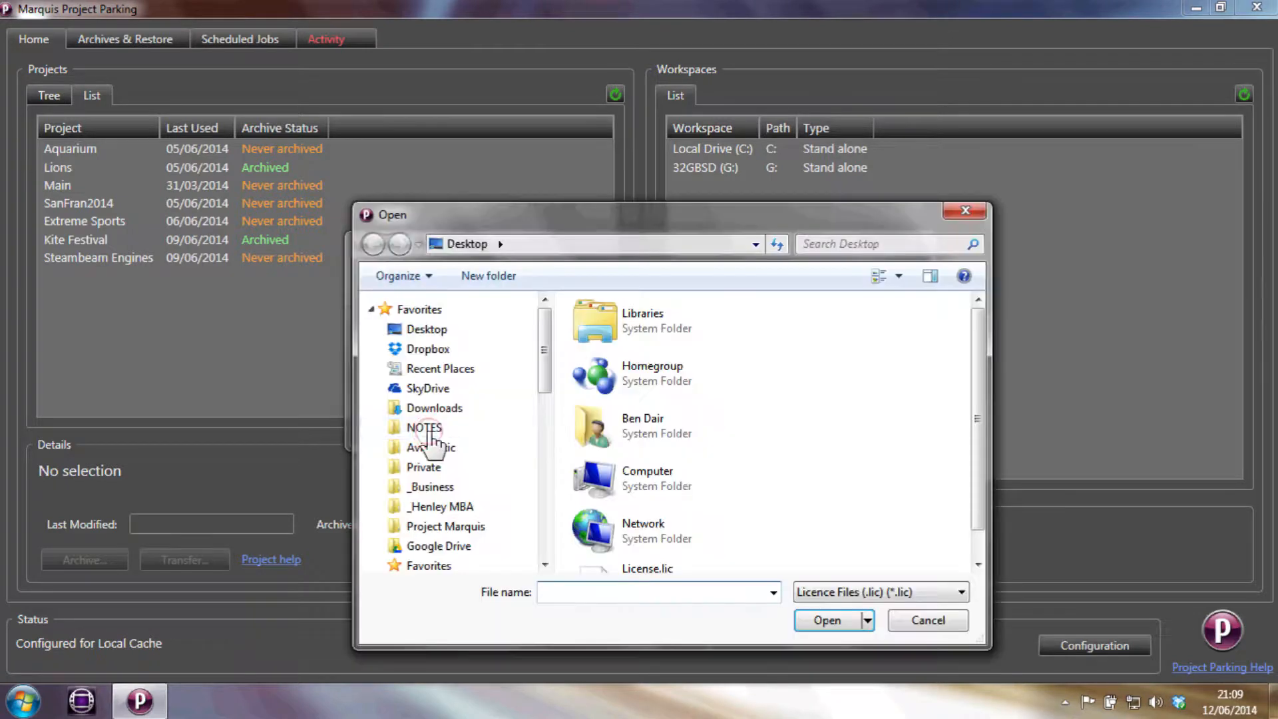
{"action": "left_click", "coordinate": [430, 329]}
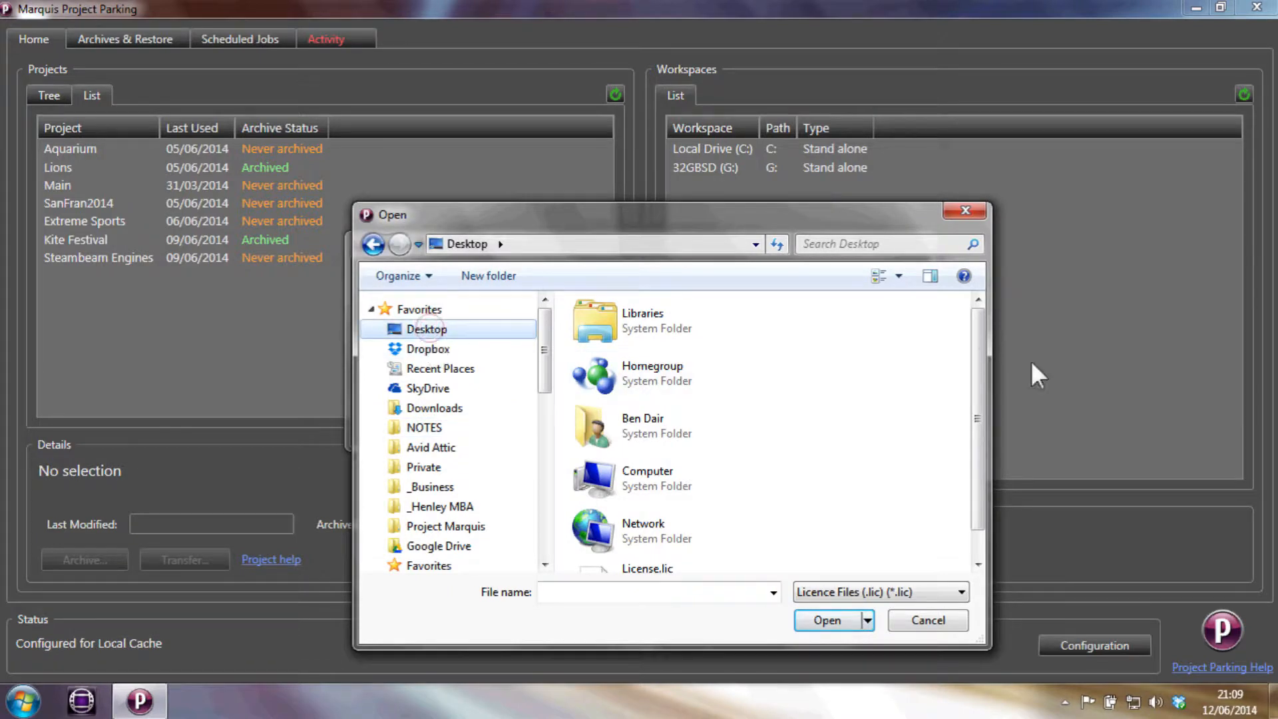
{"action": "left_click_drag", "start_coordinate": [984, 341], "coordinate": [983, 418]}
{"action": "left_click", "coordinate": [686, 541]}
{"action": "left_click", "coordinate": [819, 616]}
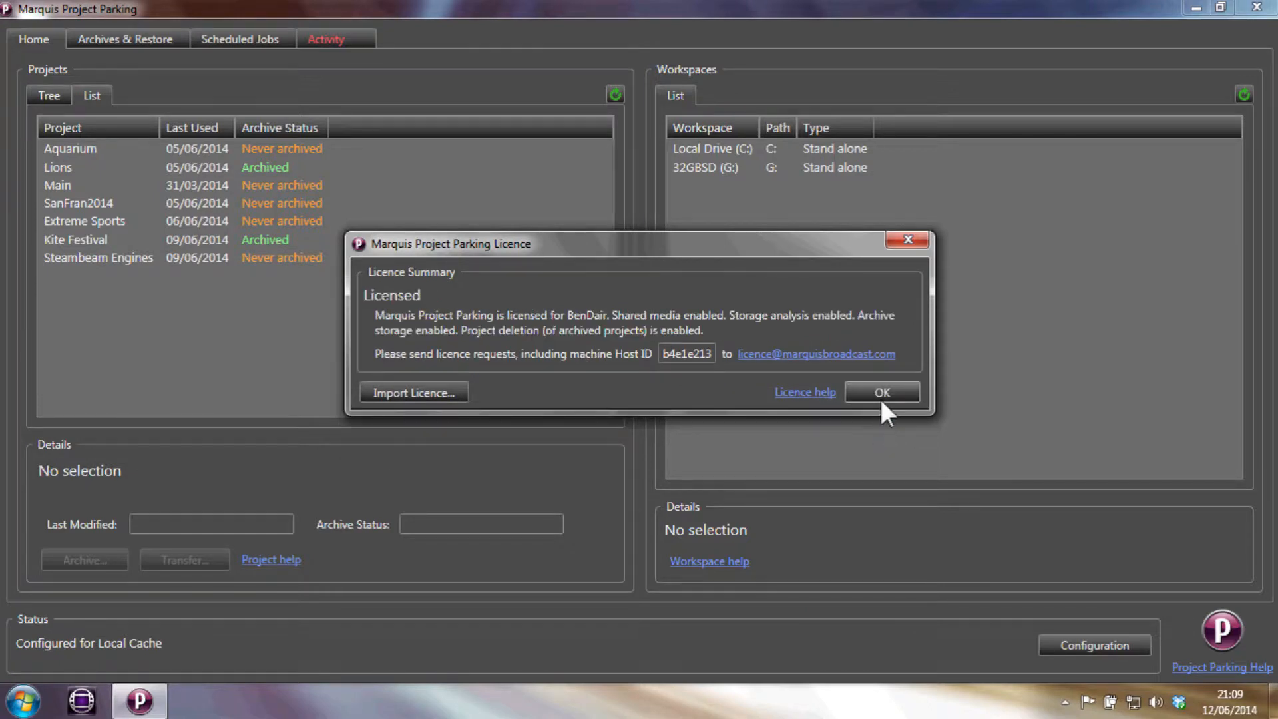
{"action": "left_click", "coordinate": [881, 393]}
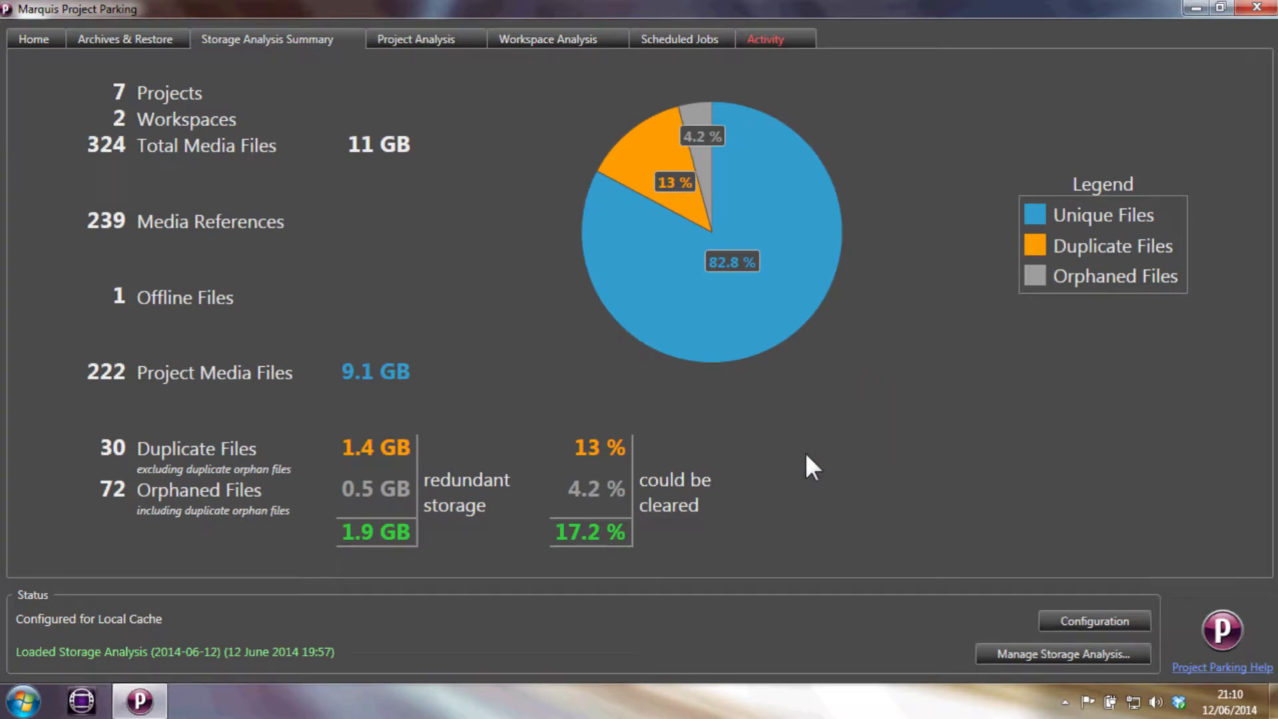
- Review the project locations, archive locations and workspaces in the Project Parking configuration
{"action": "left_click", "coordinate": [1084, 621]}
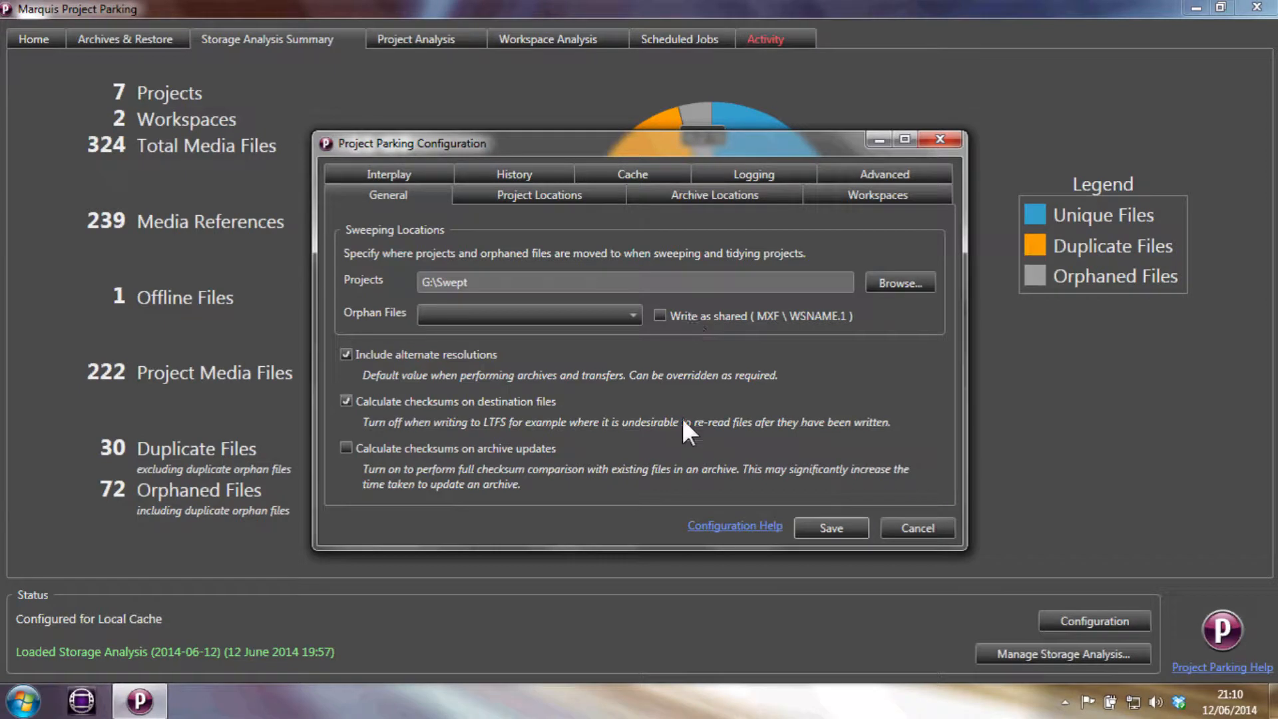
{"action": "left_click", "coordinate": [585, 197]}
{"action": "left_click", "coordinate": [681, 197]}
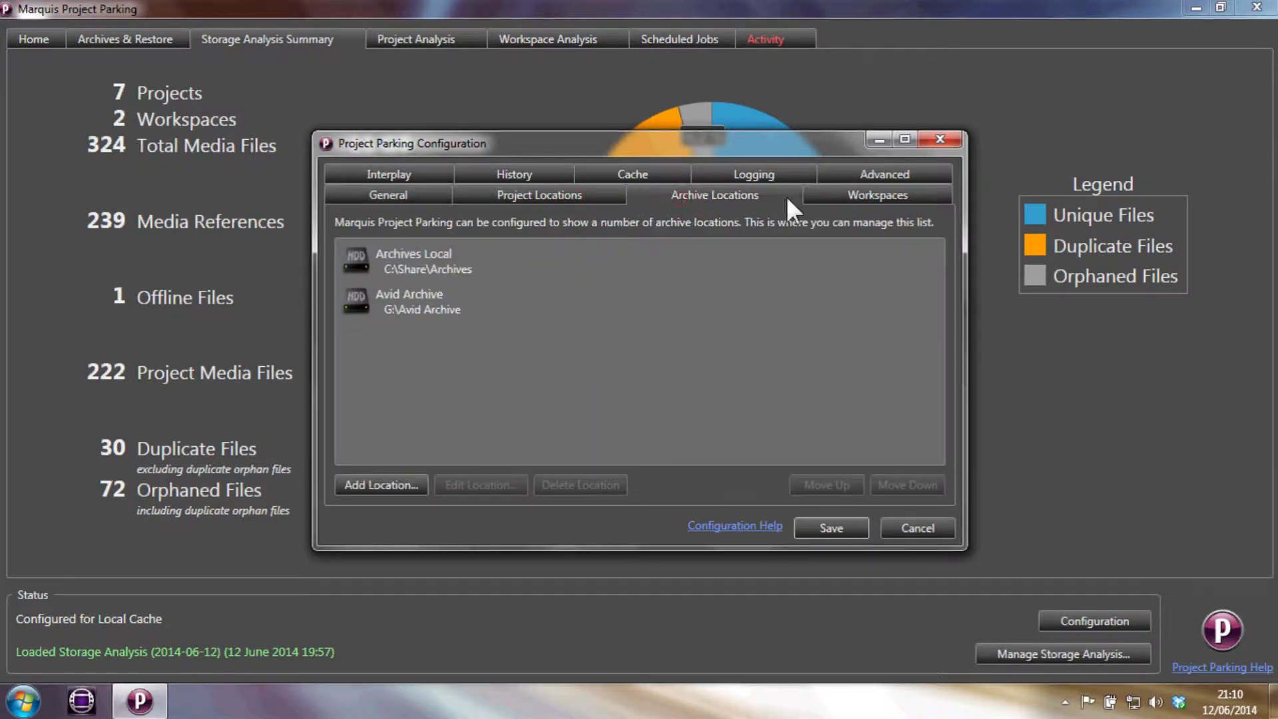
{"action": "left_click", "coordinate": [839, 194]}
{"action": "left_click", "coordinate": [556, 194]}
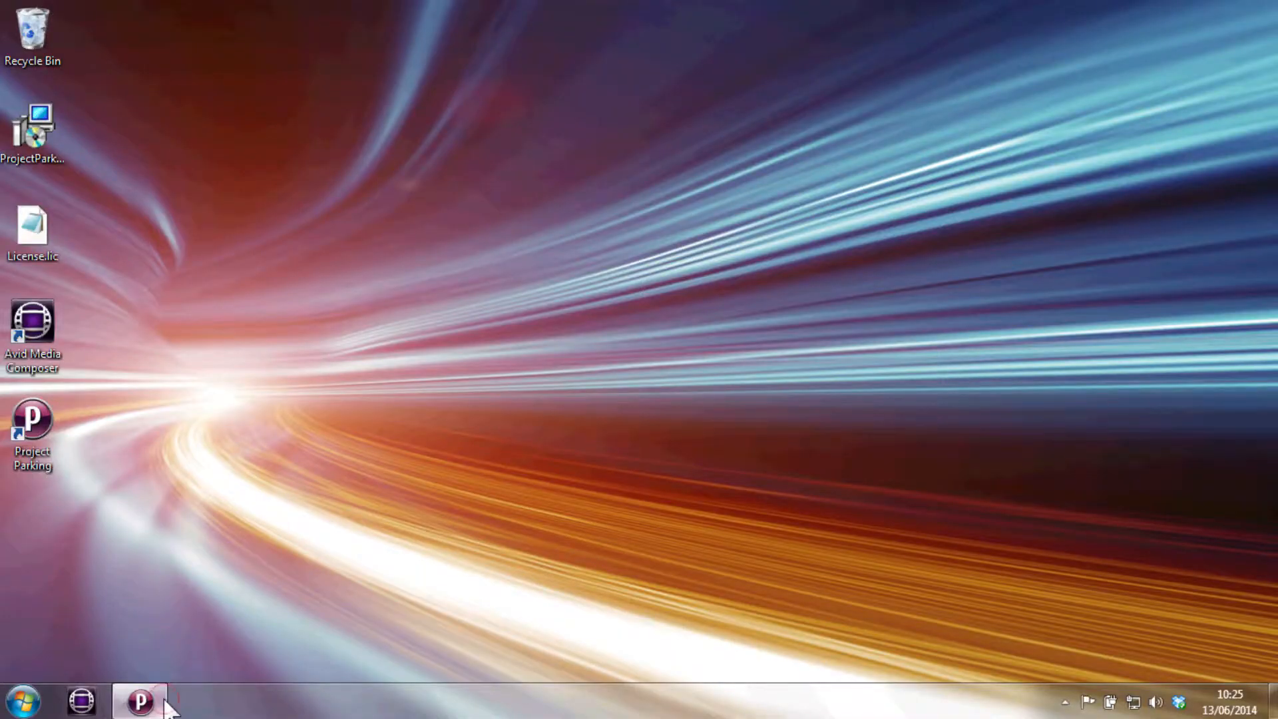
- Restore the Project Parking window and add G:\Avid Projects as a project location in its configuration
{"action": "left_click", "coordinate": [160, 698]}
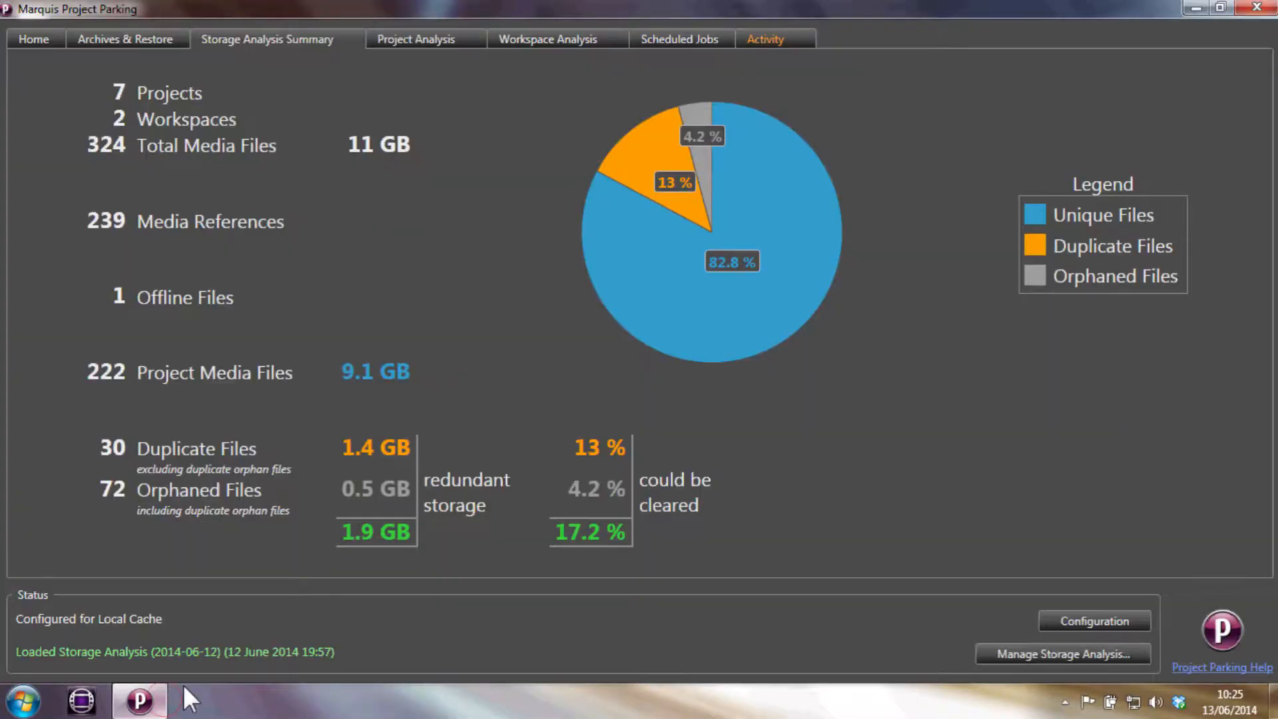
{"action": "left_click", "coordinate": [1044, 620]}
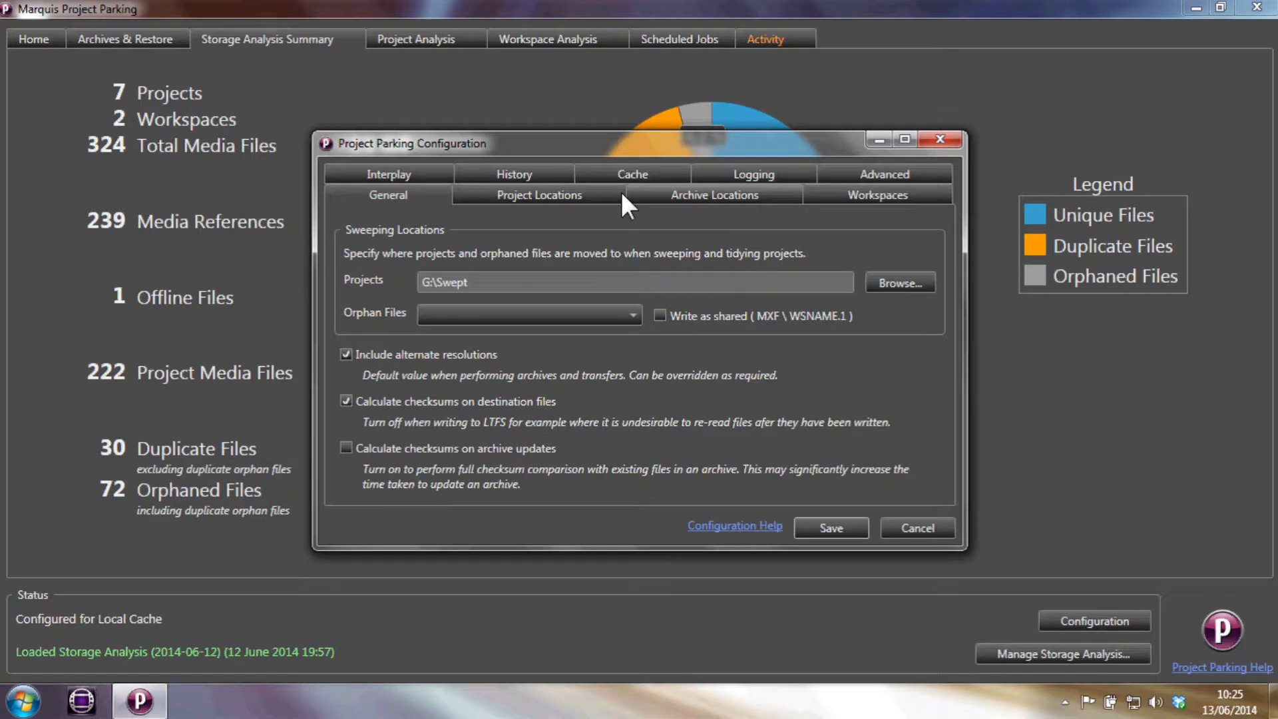
{"action": "left_click", "coordinate": [603, 193]}
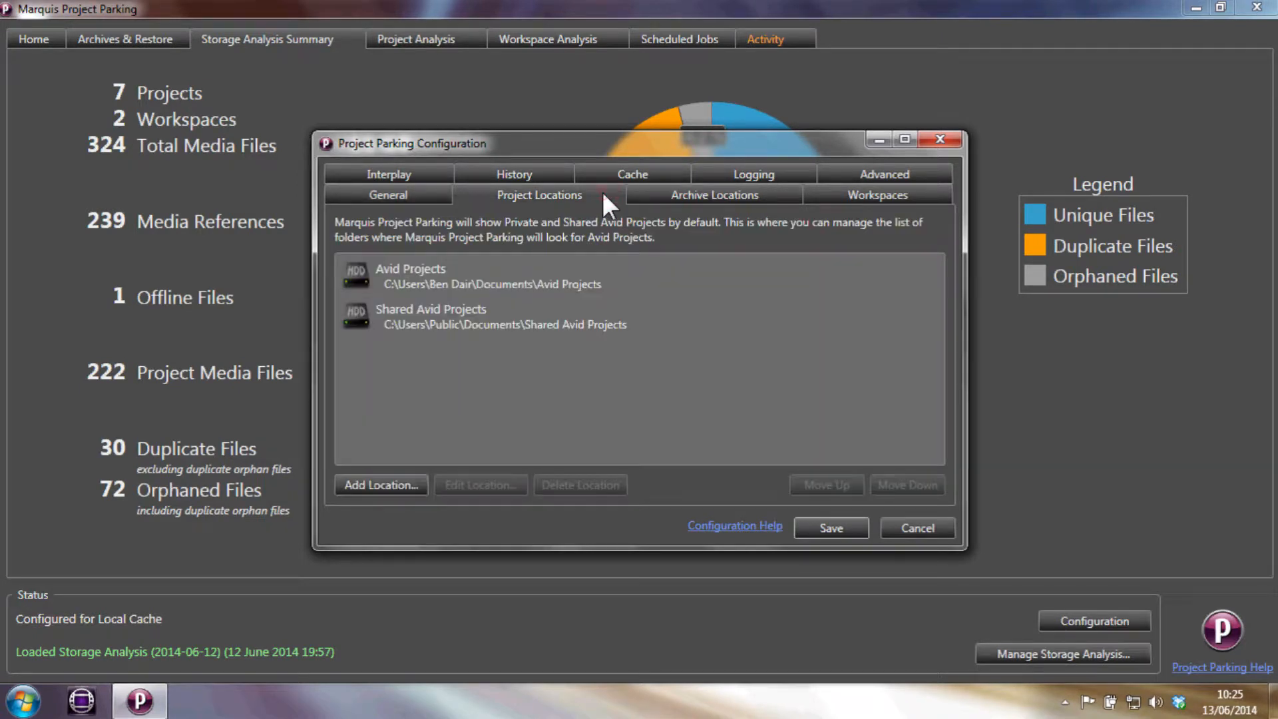
{"action": "left_click", "coordinate": [377, 485]}
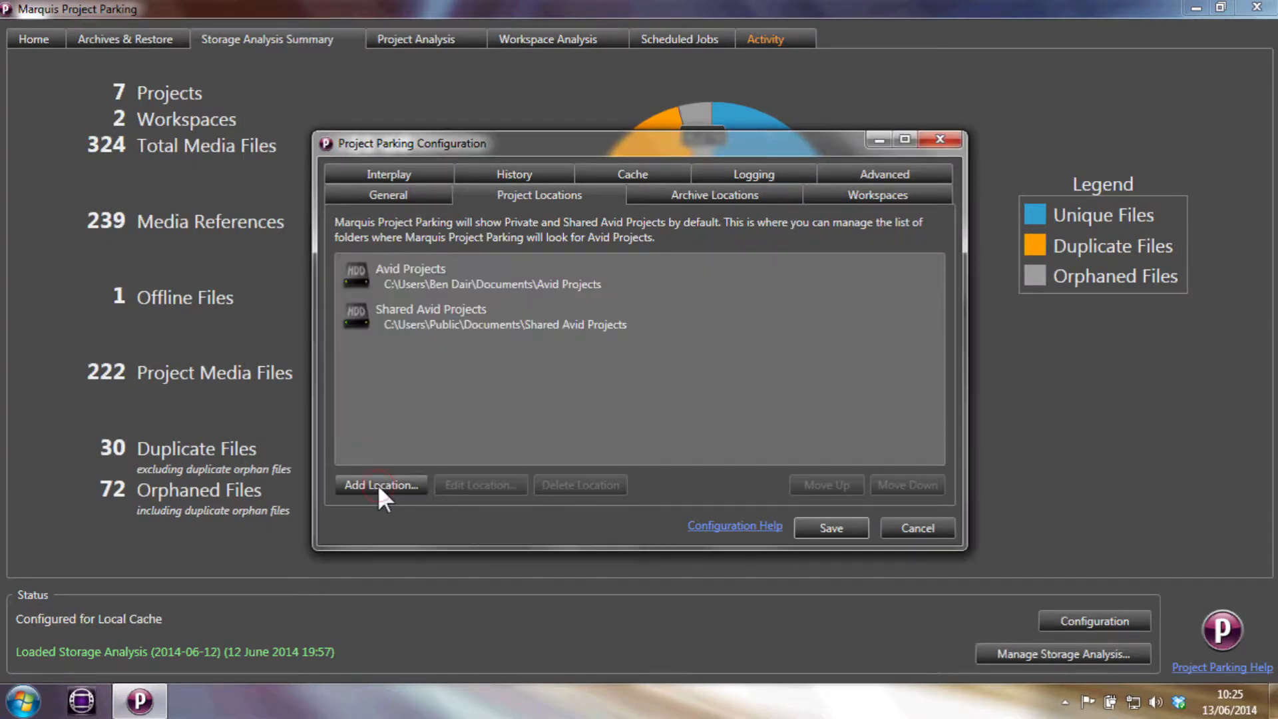
{"action": "left_click", "coordinate": [377, 485]}
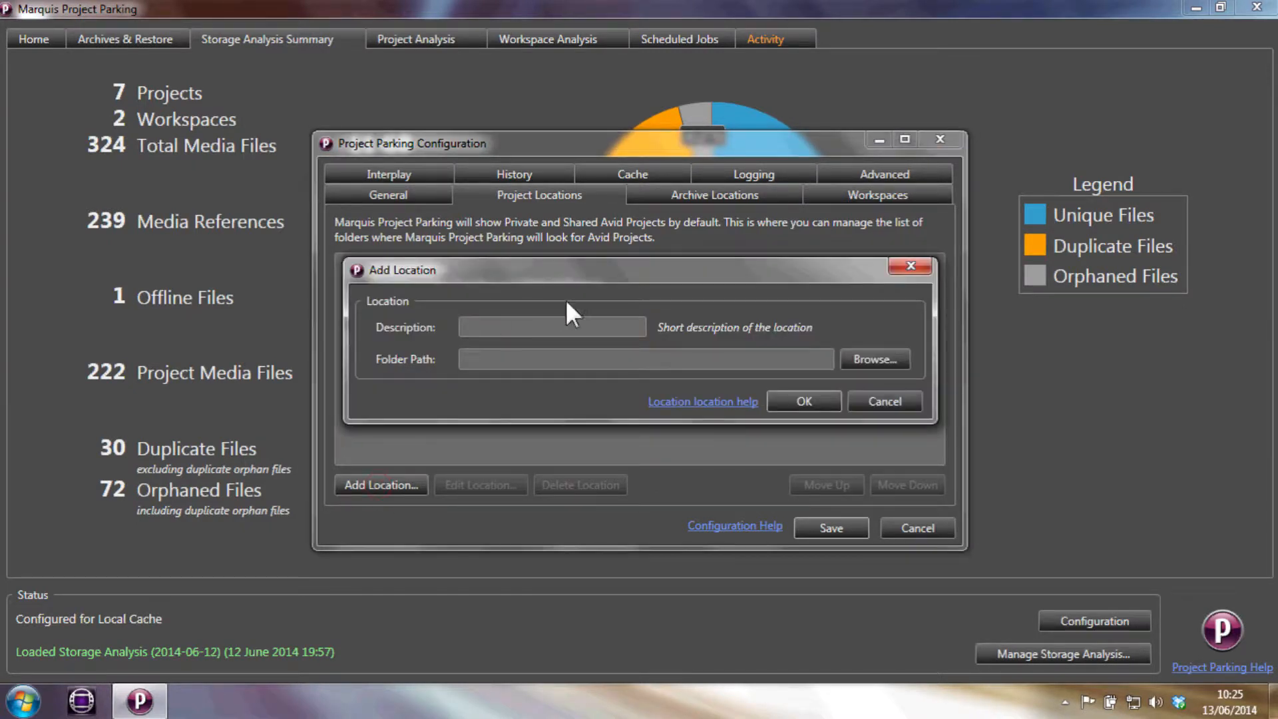
{"action": "left_click", "coordinate": [875, 359]}
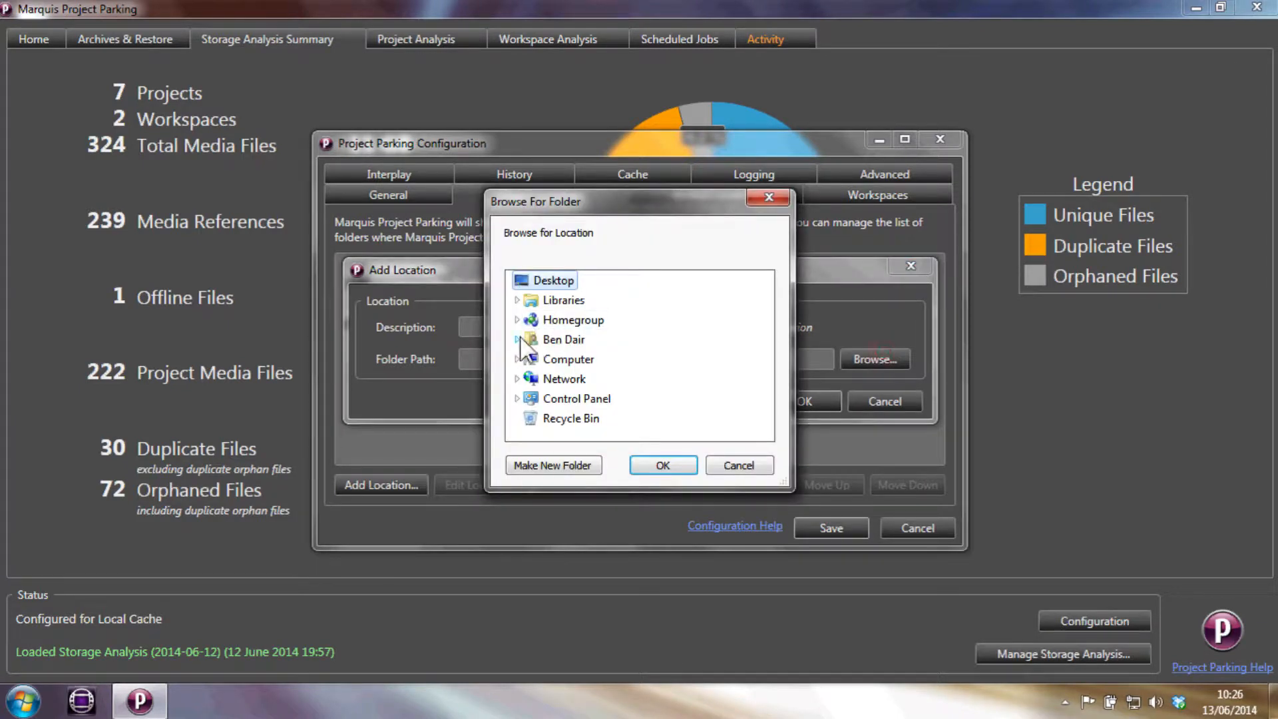
{"action": "left_click", "coordinate": [517, 359]}
{"action": "left_click", "coordinate": [527, 379]}
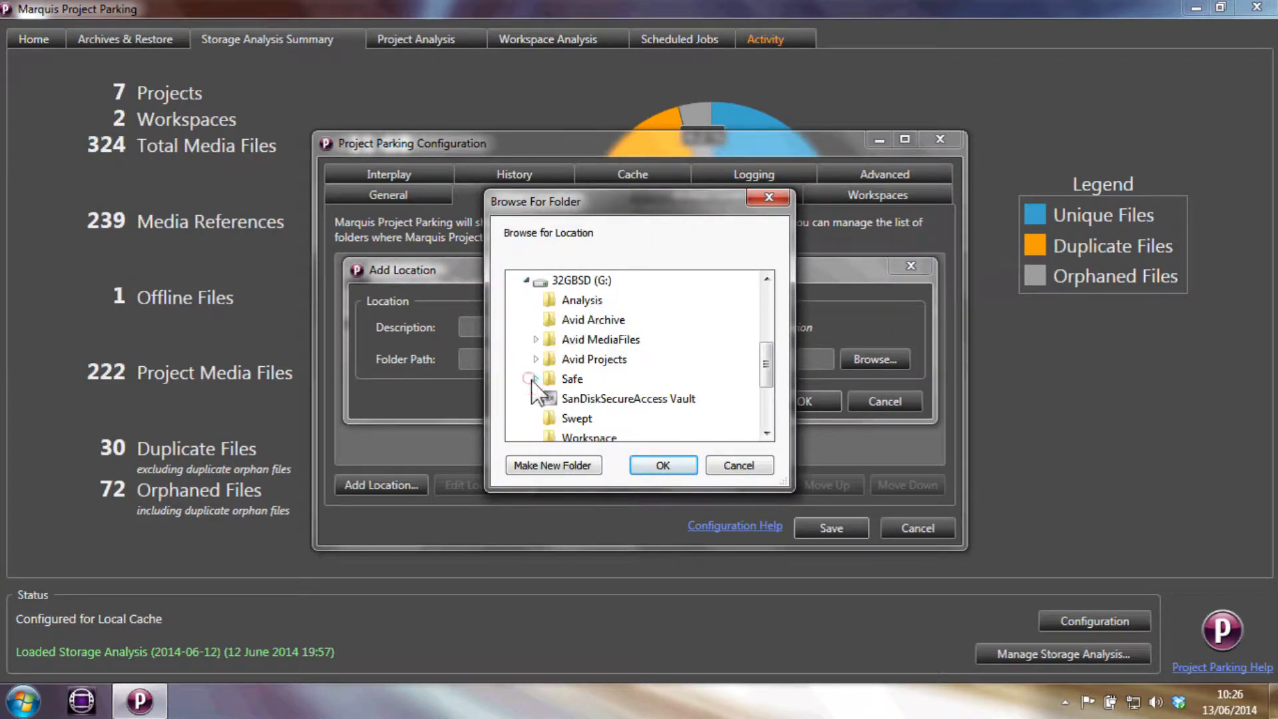
{"action": "double_click", "coordinate": [613, 358]}
{"action": "left_click", "coordinate": [663, 453]}
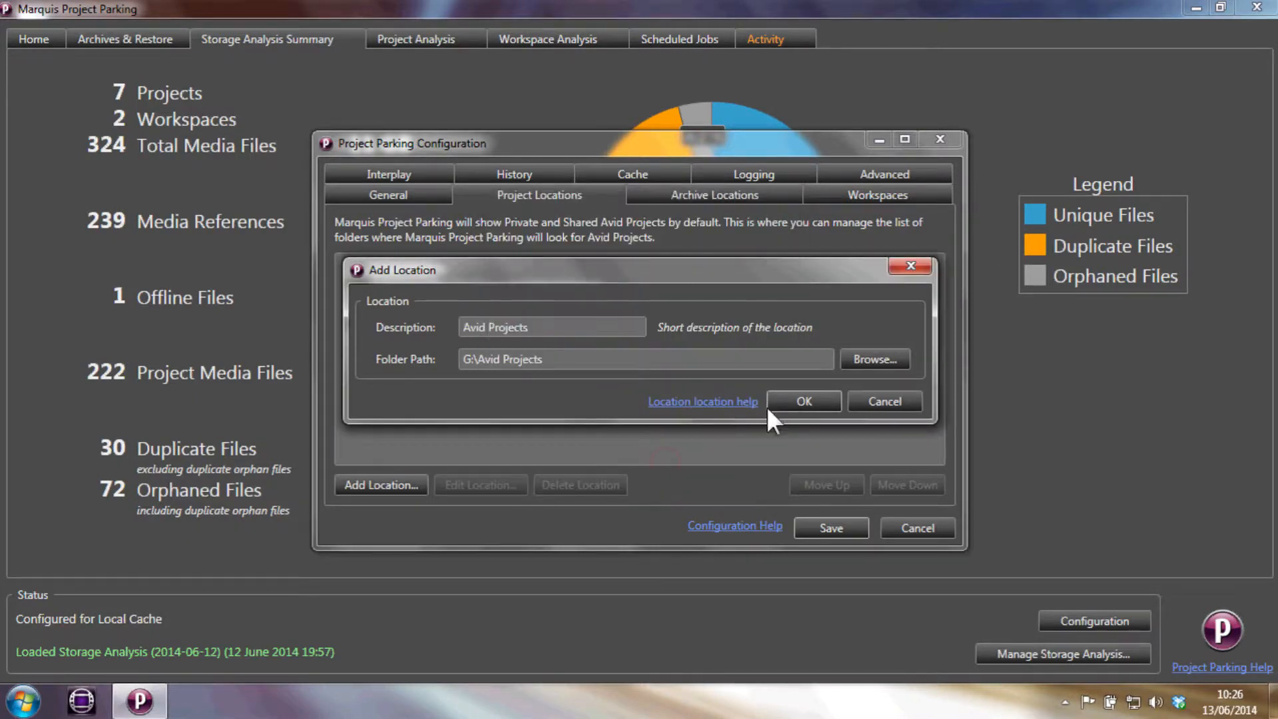
{"action": "left_click", "coordinate": [801, 400]}
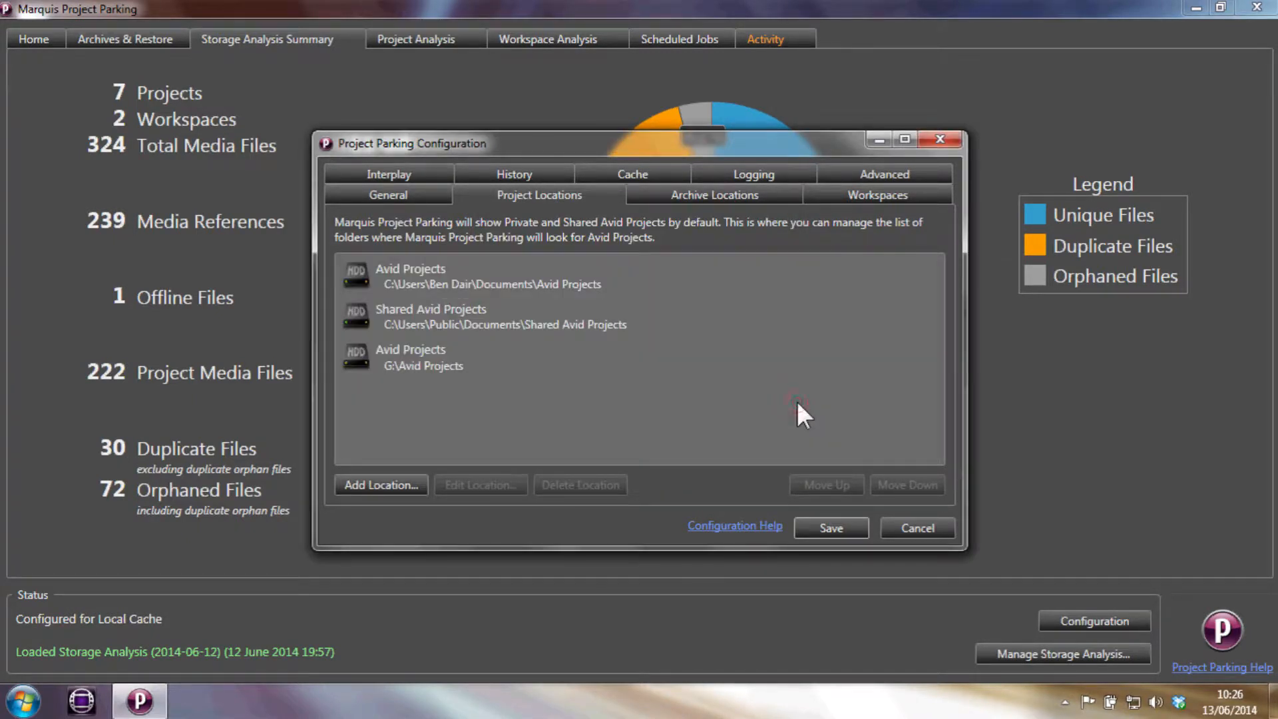
- Add the network folder \\DEEPTHOUGHT2\Avid MediaFiles as a workspace in the configuration
{"action": "left_click", "coordinate": [814, 195]}
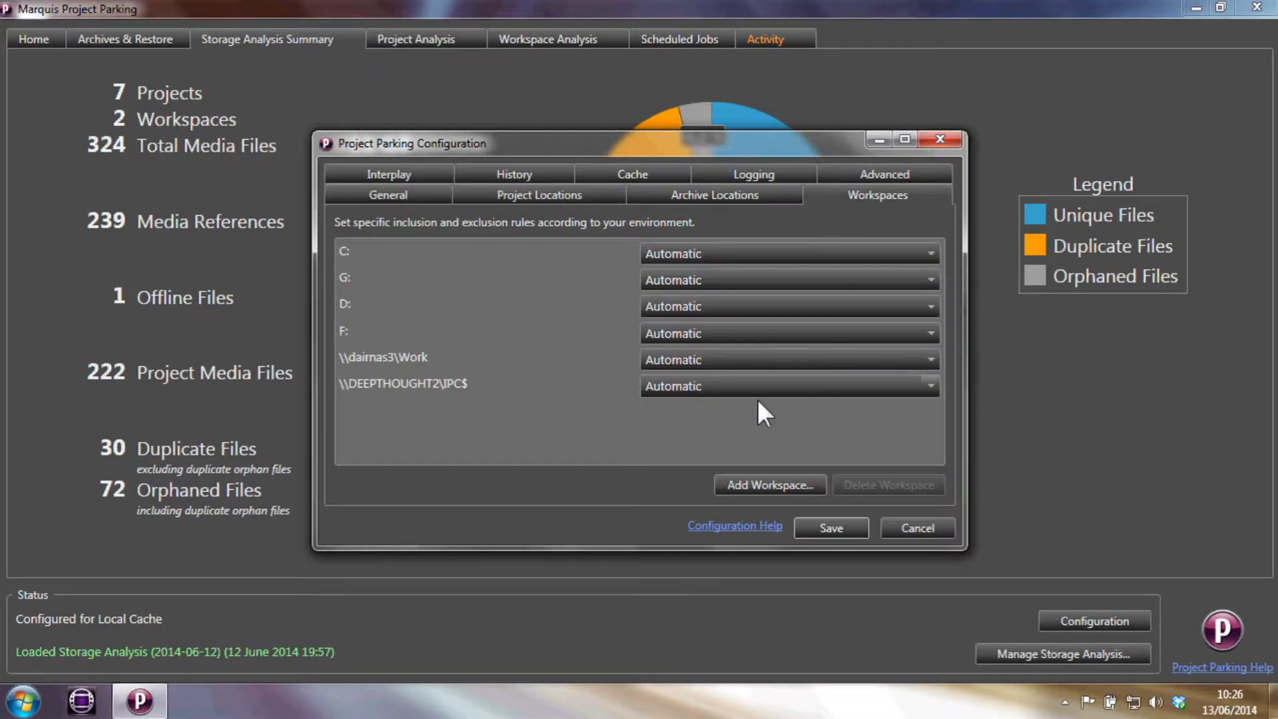
{"action": "left_click", "coordinate": [727, 488]}
{"action": "left_click", "coordinate": [825, 349]}
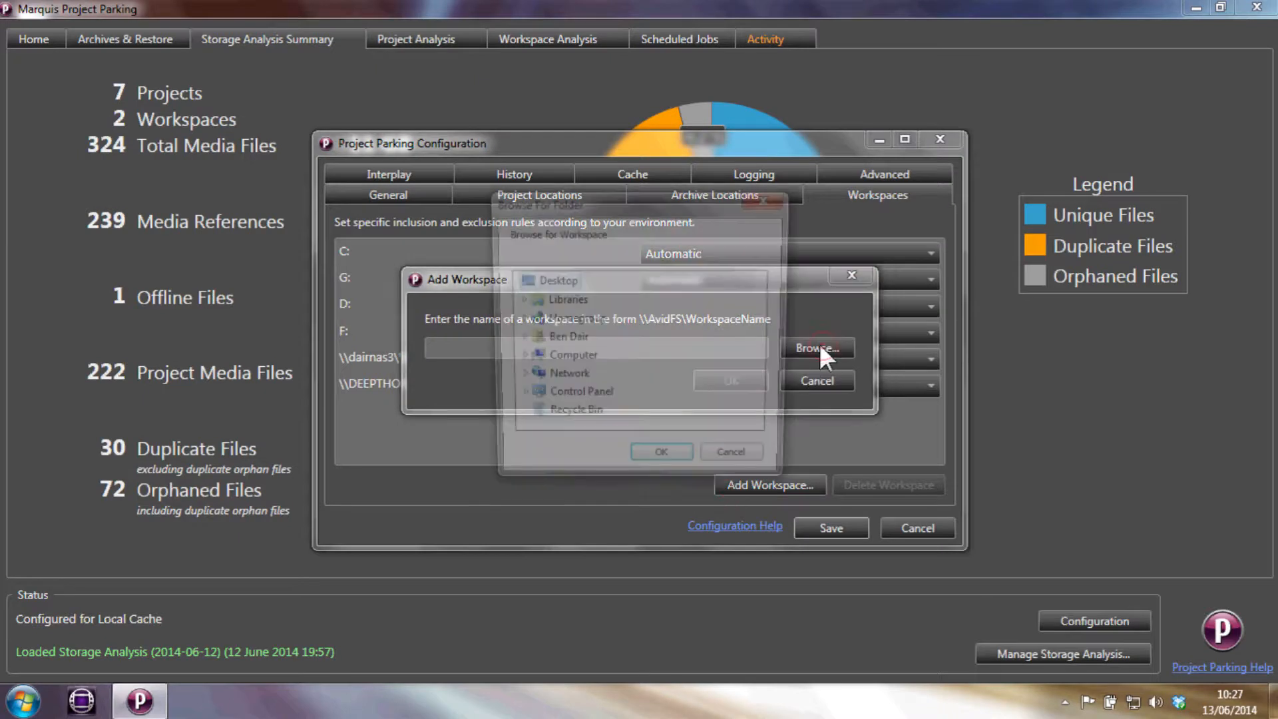
{"action": "left_click", "coordinate": [518, 379]}
{"action": "double_click", "coordinate": [595, 420]}
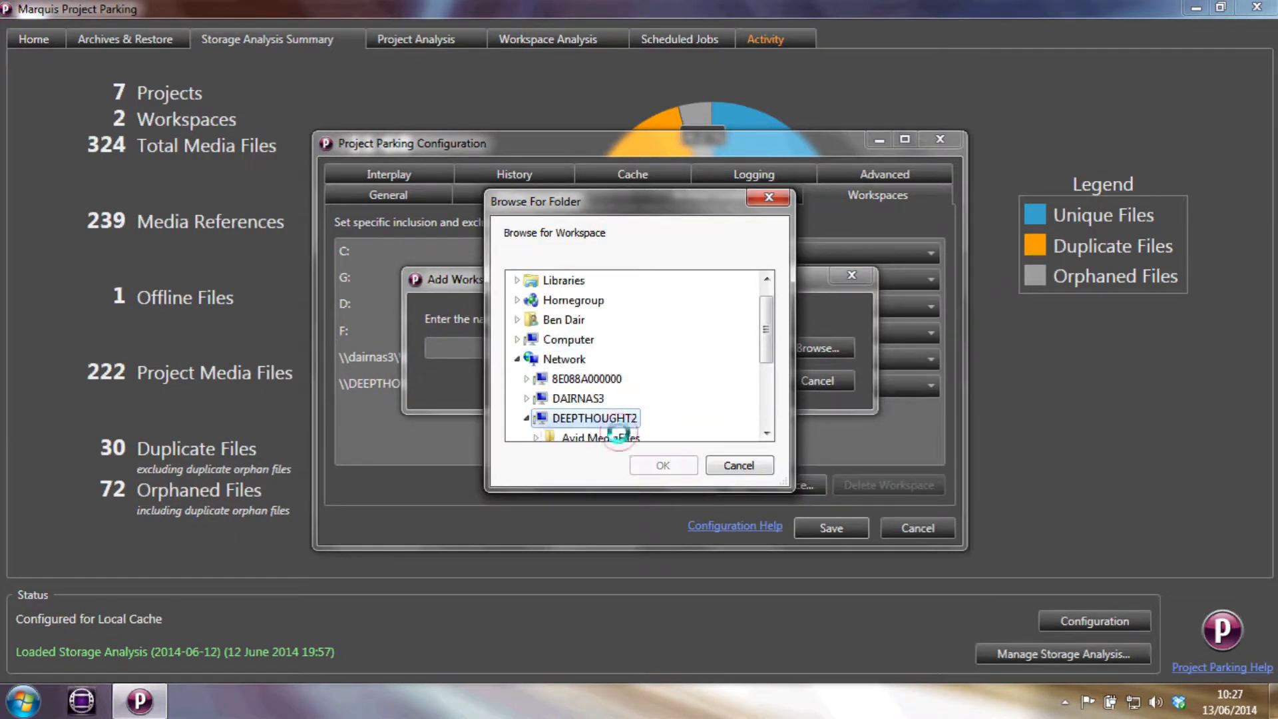
{"action": "left_click", "coordinate": [609, 436]}
{"action": "left_click", "coordinate": [663, 464]}
{"action": "left_click", "coordinate": [738, 378]}
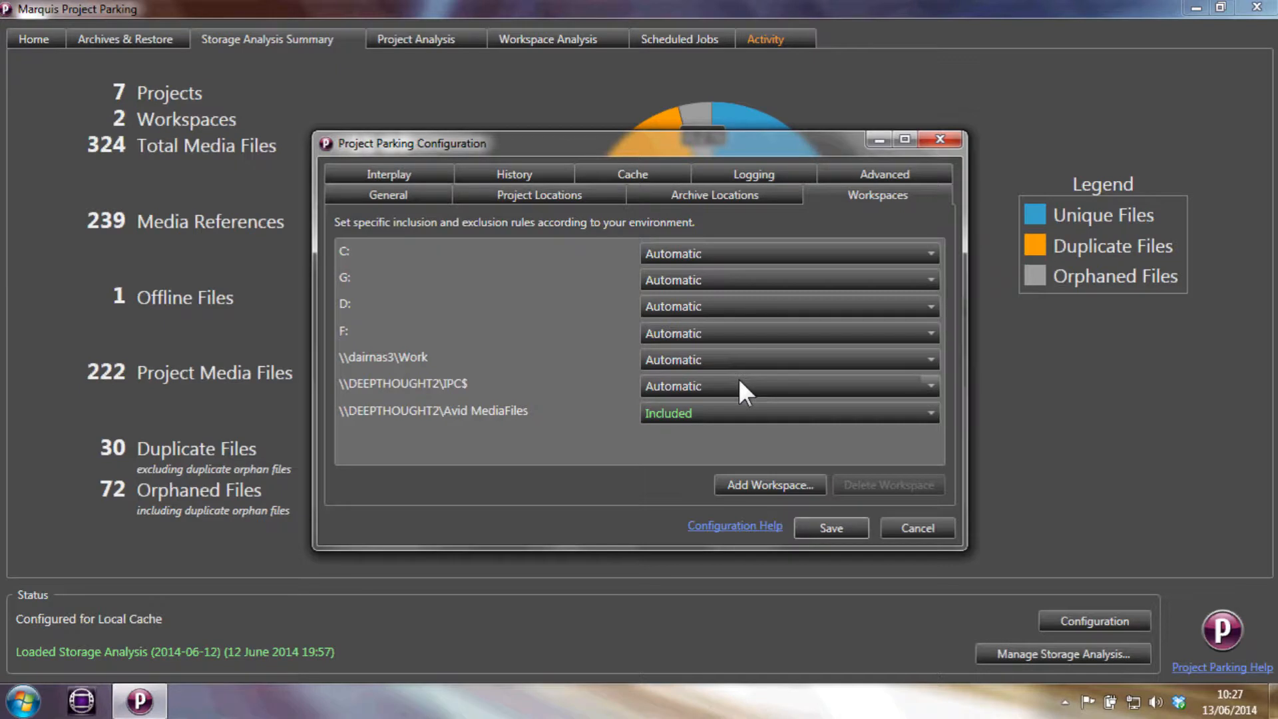
- Set the workspace rules for \\DEEPTHOUGHT2\IPC$, \\dairnas3\Work, F: and D: to Excluded
{"action": "left_click", "coordinate": [738, 378]}
{"action": "left_click", "coordinate": [697, 452]}
{"action": "left_click", "coordinate": [722, 361]}
{"action": "left_click", "coordinate": [707, 427]}
{"action": "left_click", "coordinate": [721, 334]}
{"action": "left_click", "coordinate": [713, 401]}
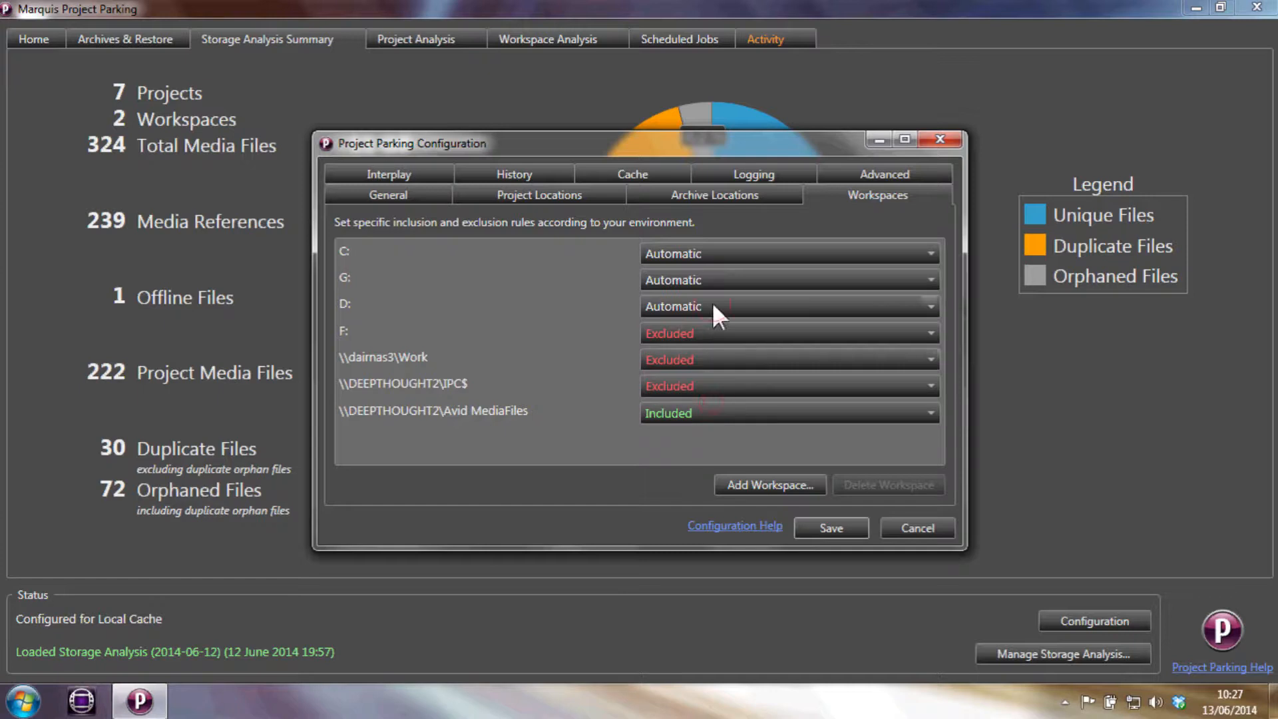
{"action": "left_click", "coordinate": [713, 306]}
{"action": "left_click", "coordinate": [713, 375]}
- Add G:\Avid Archive as a Disk-type archive location and save the configuration
{"action": "left_click", "coordinate": [648, 194]}
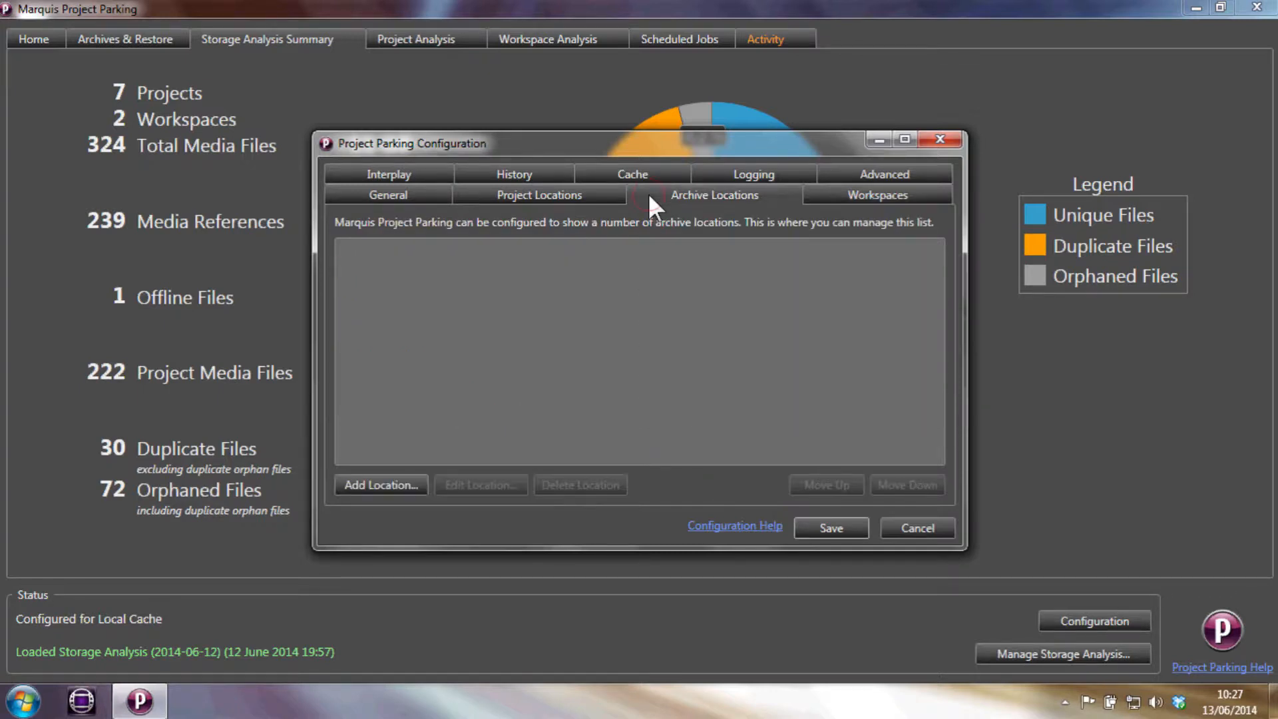
{"action": "left_click", "coordinate": [401, 481]}
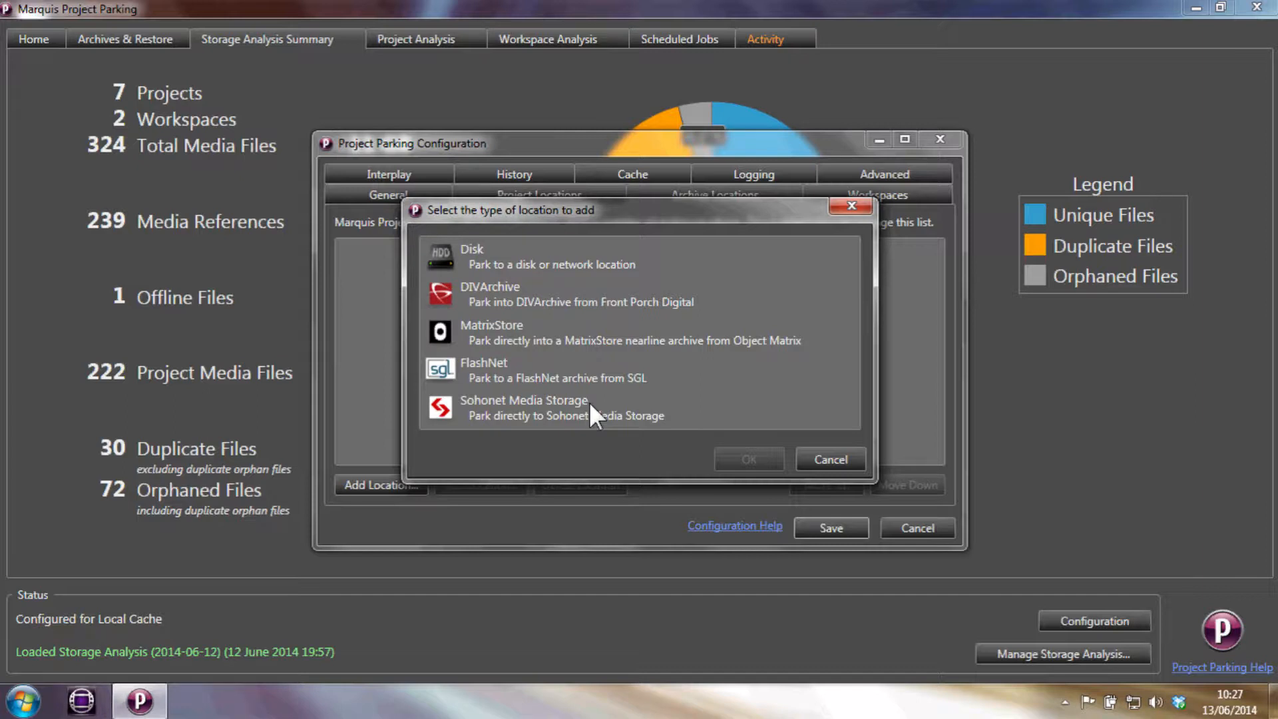
{"action": "left_click", "coordinate": [565, 259]}
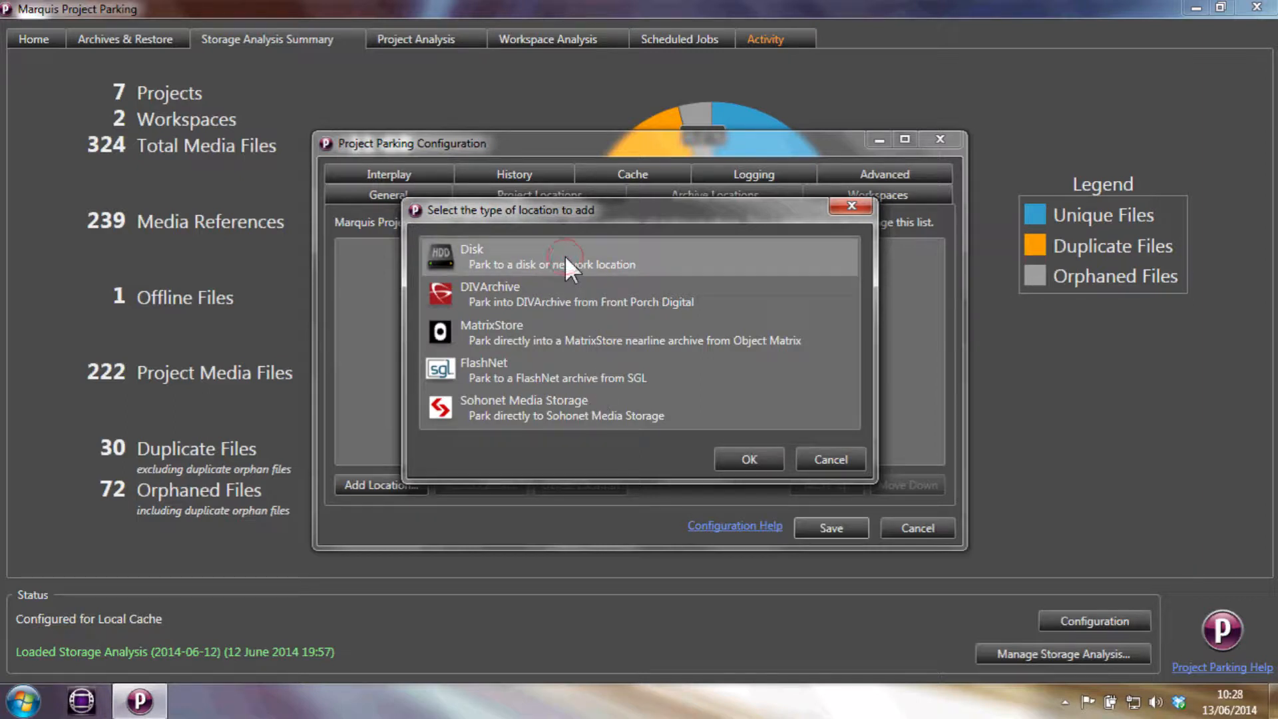
{"action": "left_click", "coordinate": [731, 458]}
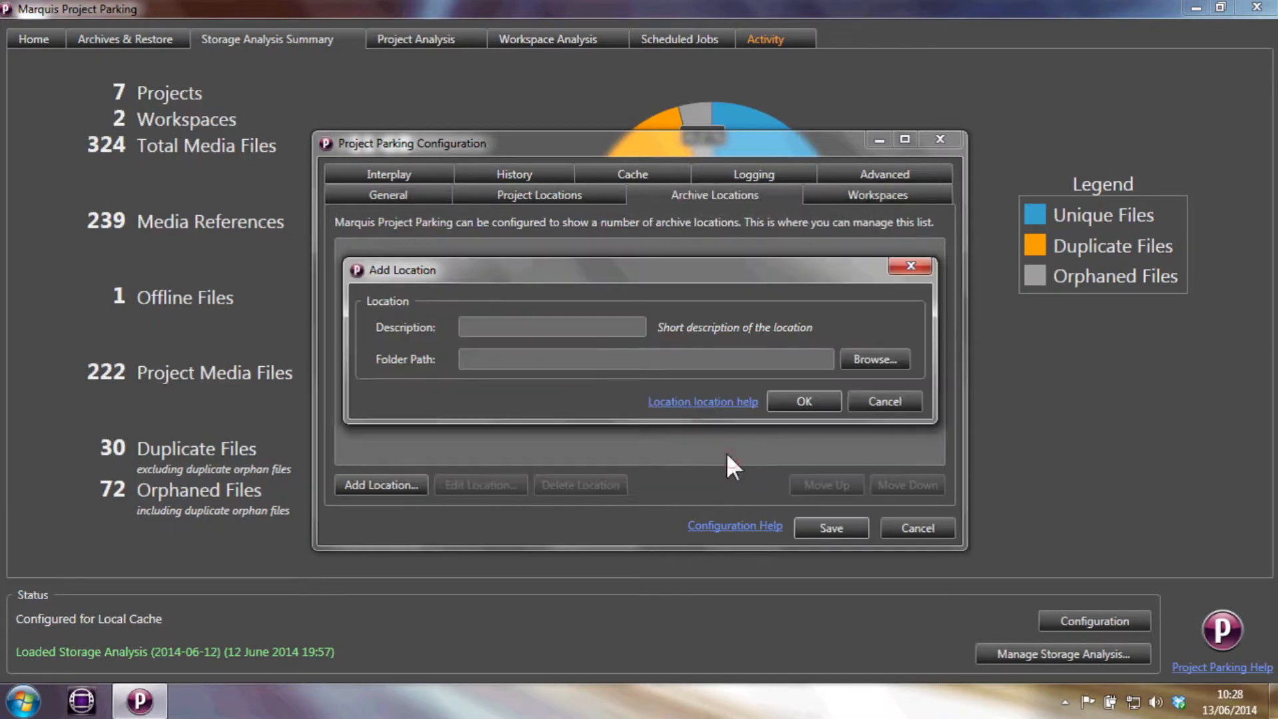
{"action": "left_click", "coordinate": [858, 360]}
{"action": "left_click", "coordinate": [516, 379]}
{"action": "left_click", "coordinate": [526, 394]}
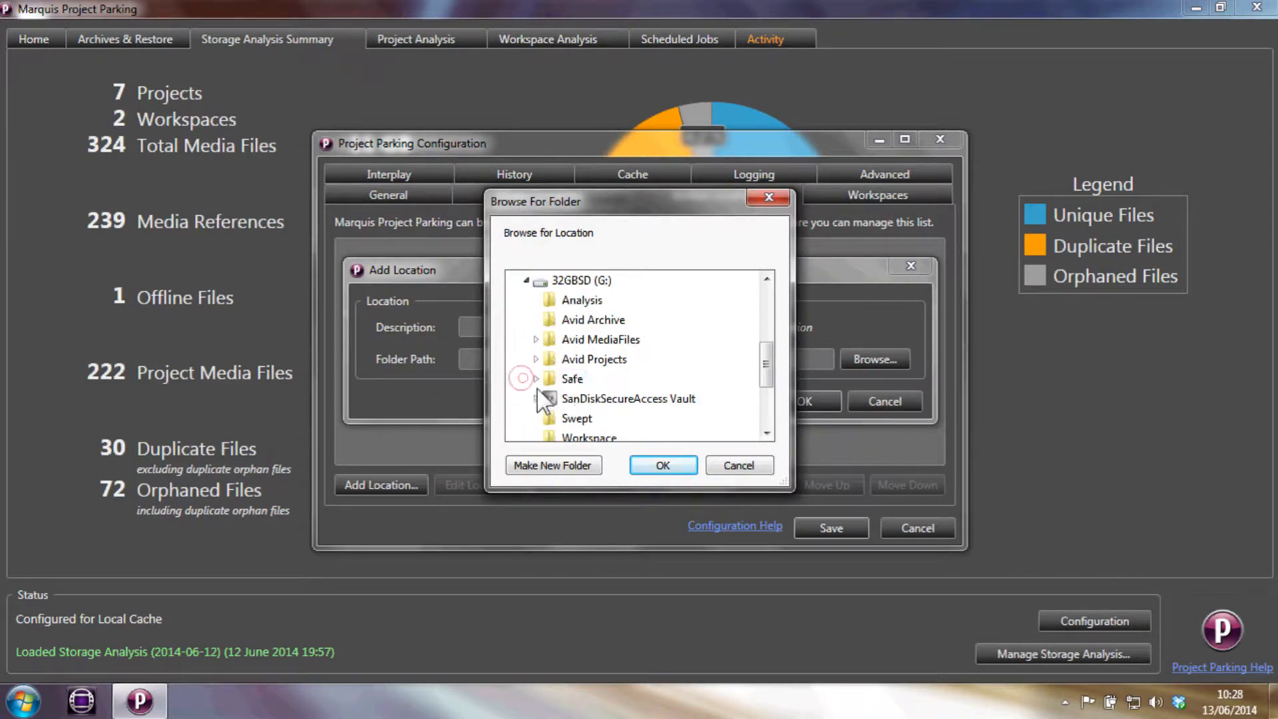
{"action": "left_click", "coordinate": [603, 323]}
{"action": "left_click", "coordinate": [657, 463]}
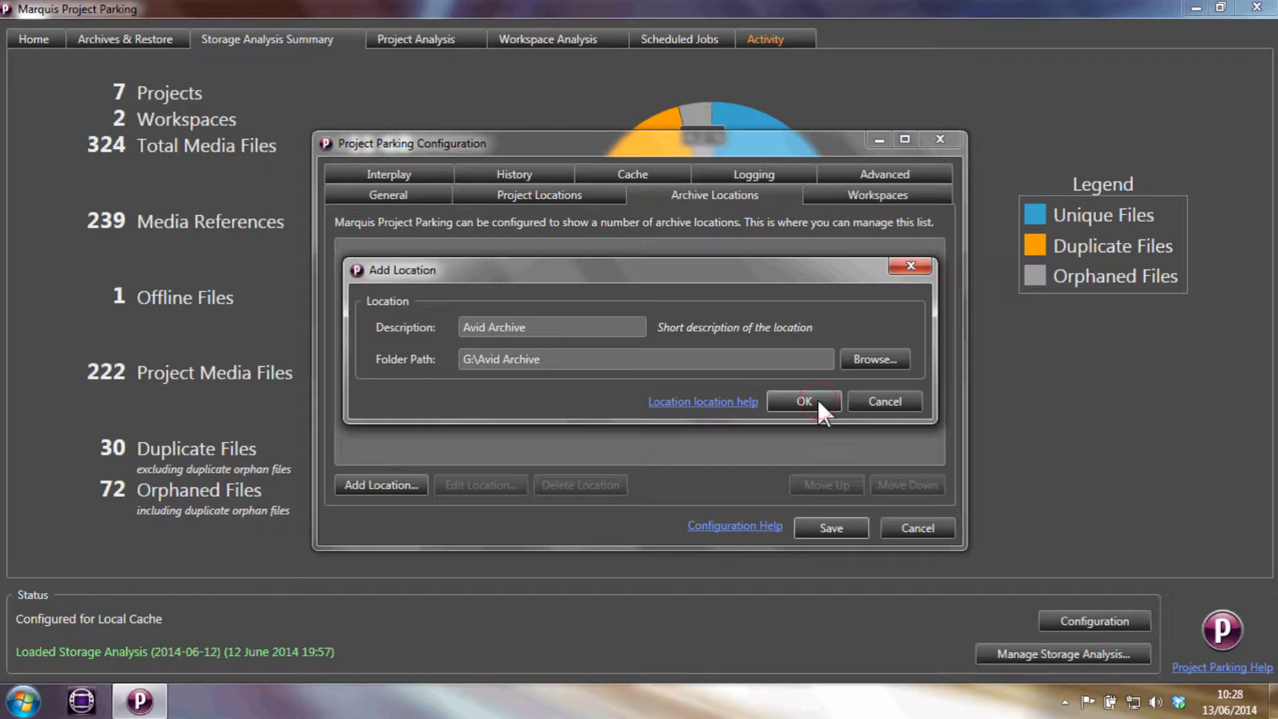
{"action": "left_click", "coordinate": [817, 399]}
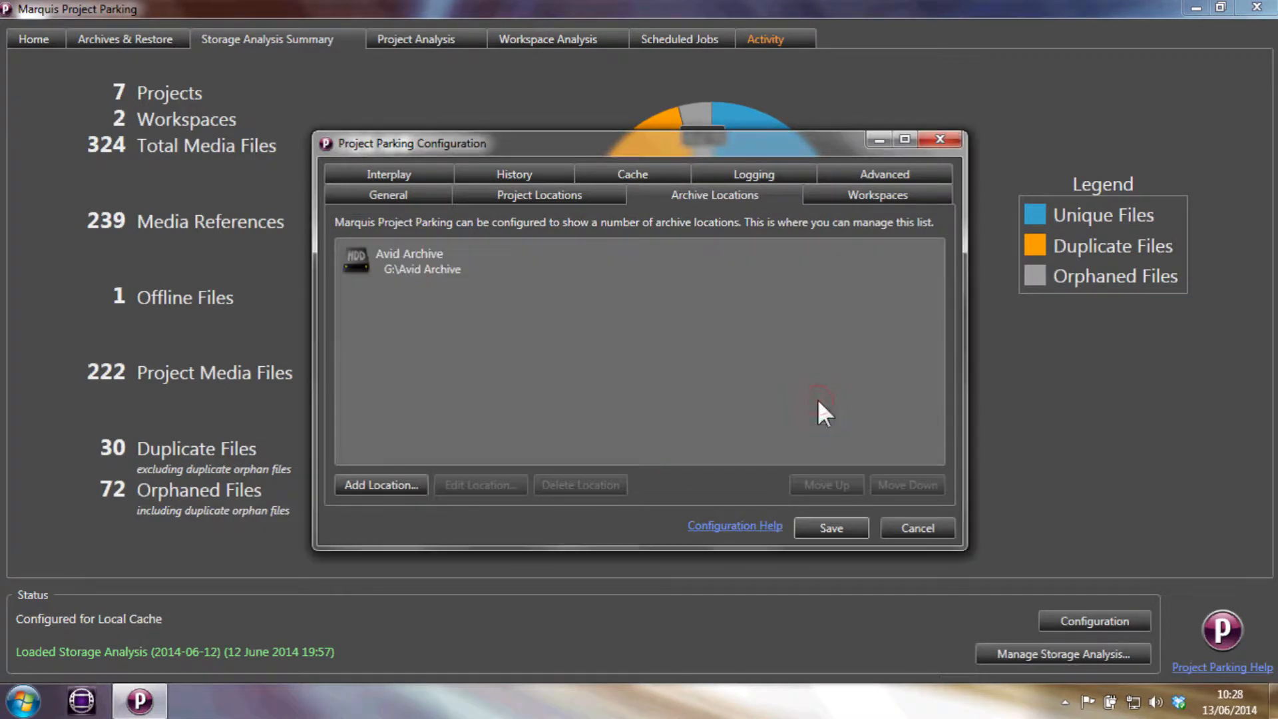
{"action": "left_click", "coordinate": [819, 526]}
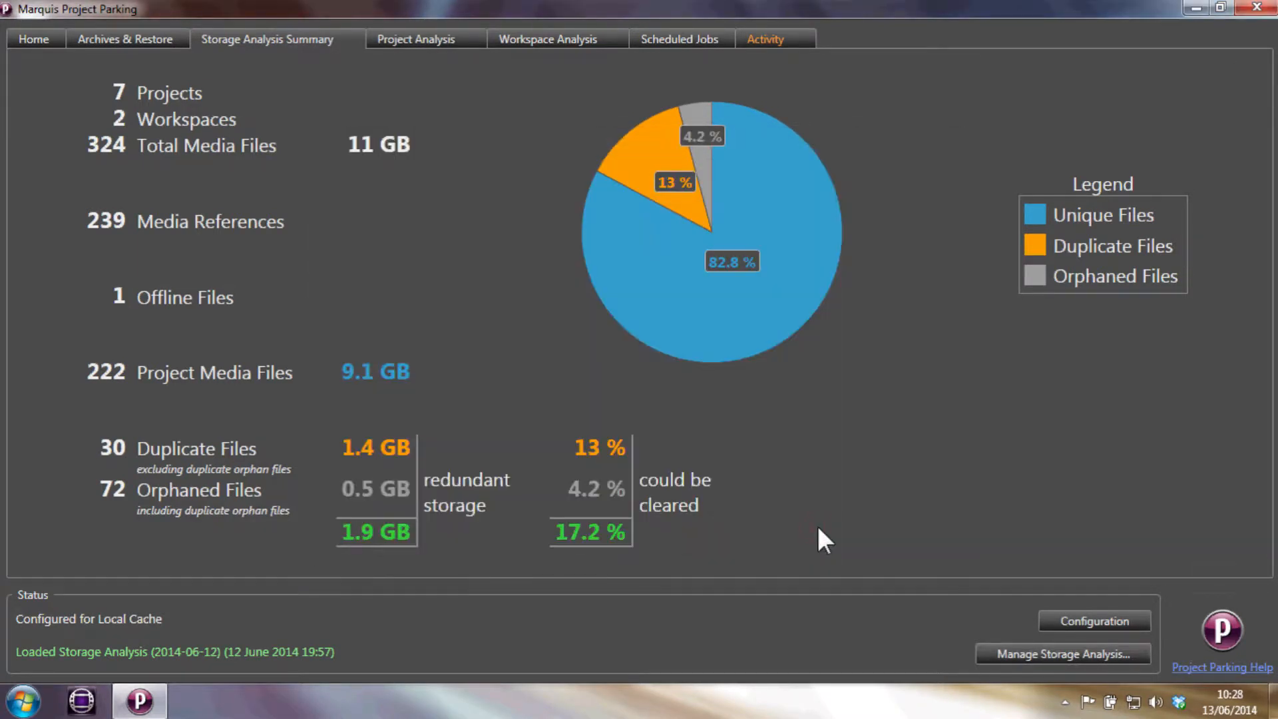
- Review the archive and analysis details of the projects in the Home project list
{"action": "left_click", "coordinate": [36, 41]}
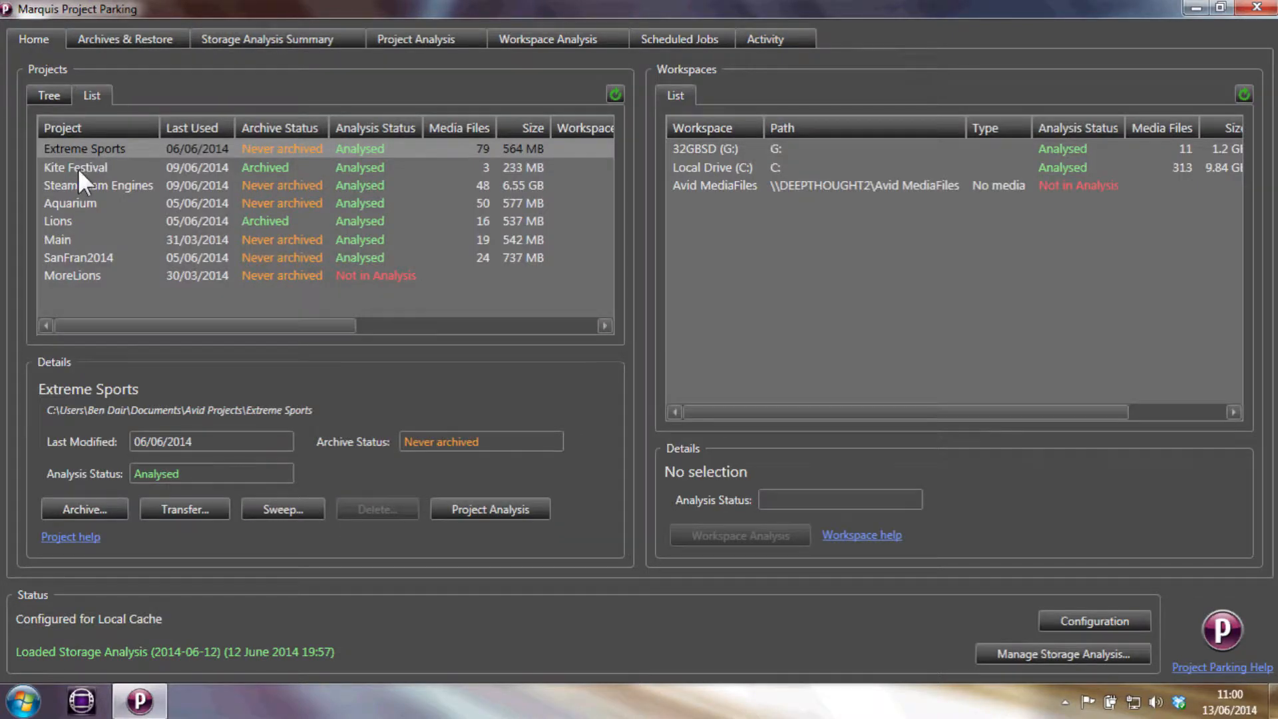
{"action": "left_click", "coordinate": [77, 169]}
{"action": "left_click", "coordinate": [78, 187]}
{"action": "left_click", "coordinate": [78, 203]}
{"action": "left_click", "coordinate": [78, 221]}
{"action": "left_click", "coordinate": [77, 238]}
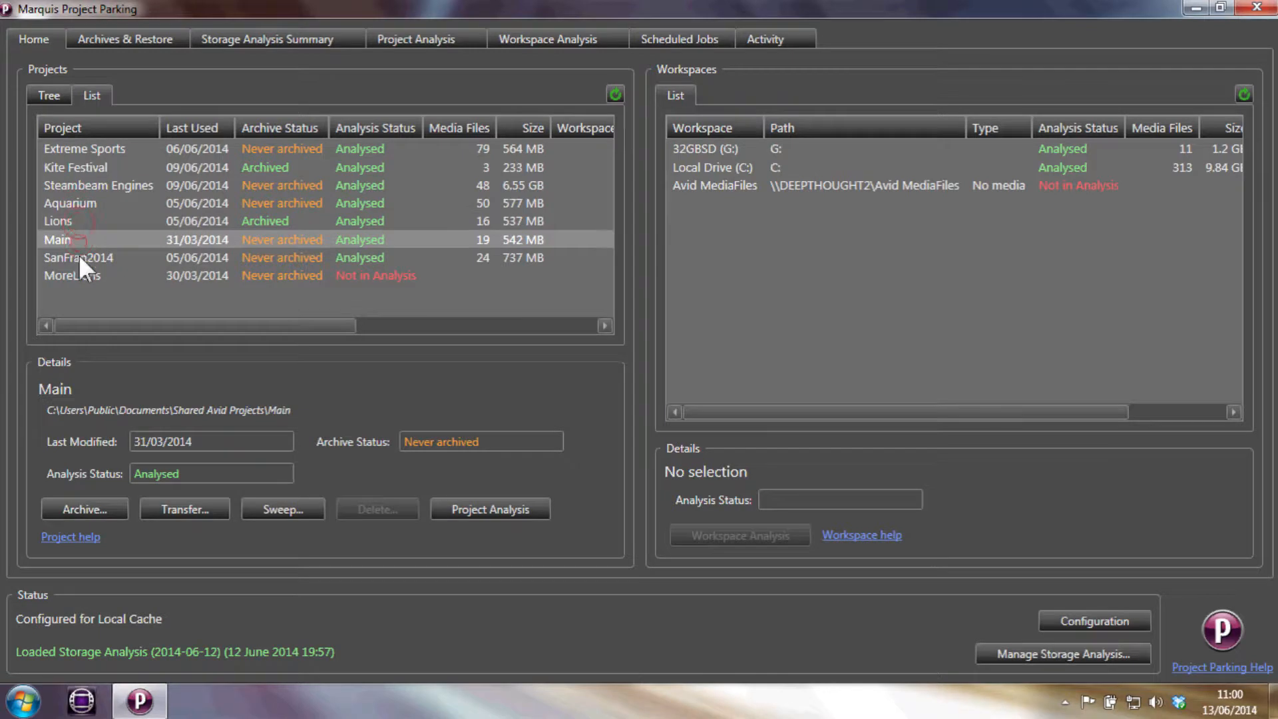
{"action": "left_click", "coordinate": [78, 248]}
{"action": "left_click", "coordinate": [74, 274]}
{"action": "left_click", "coordinate": [74, 238]}
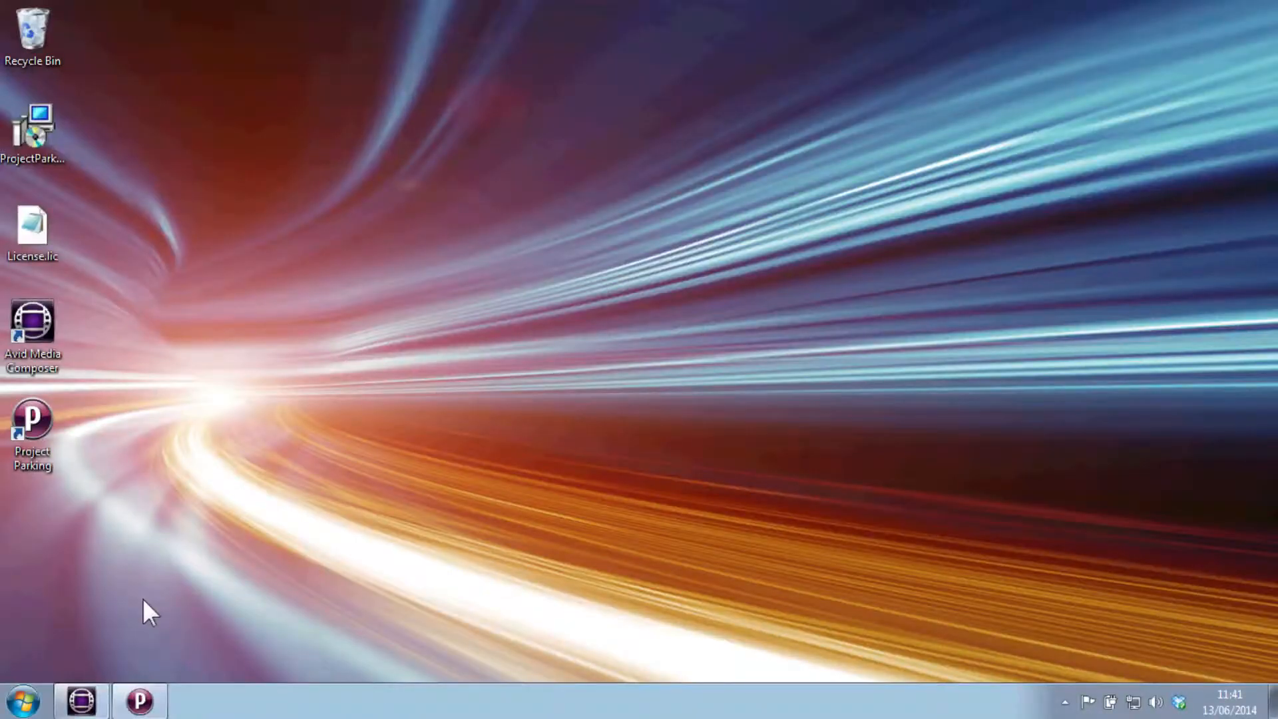
- View the open Extreme Sports project in Media Composer, cancel its archive setup in Project Parking and examine the activity console
{"action": "left_click", "coordinate": [81, 700]}
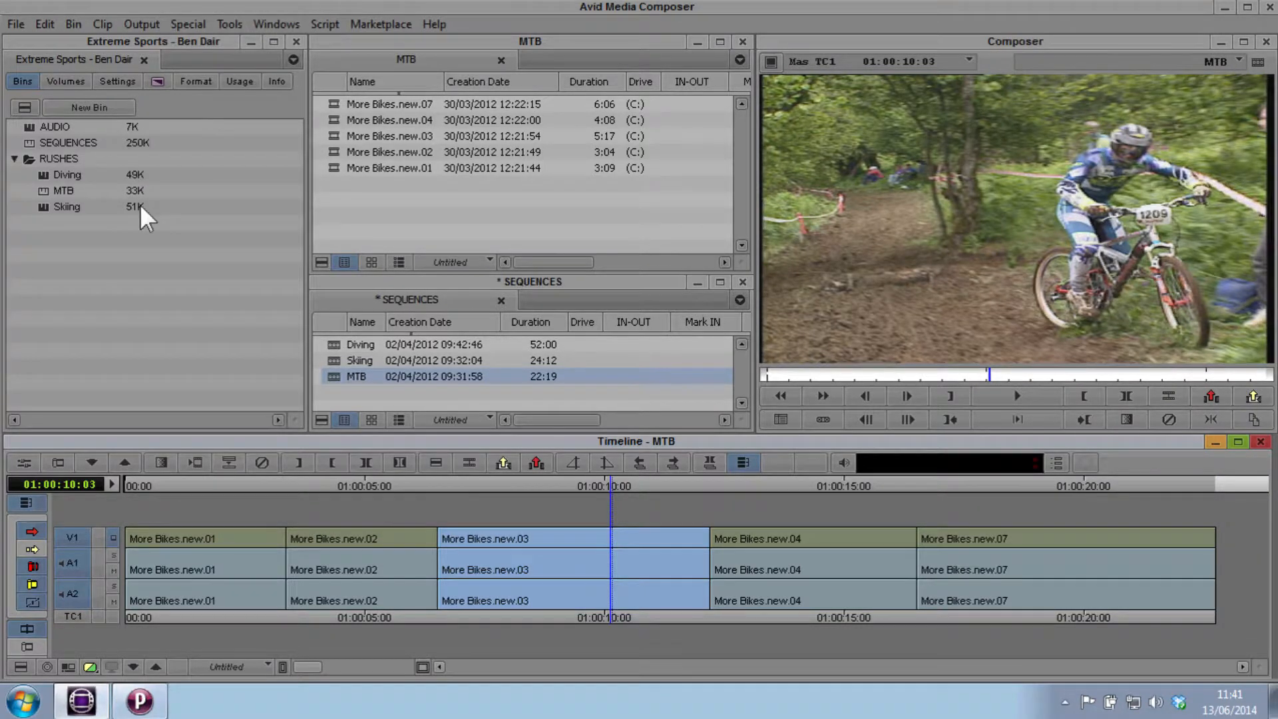
{"action": "left_click", "coordinate": [139, 700]}
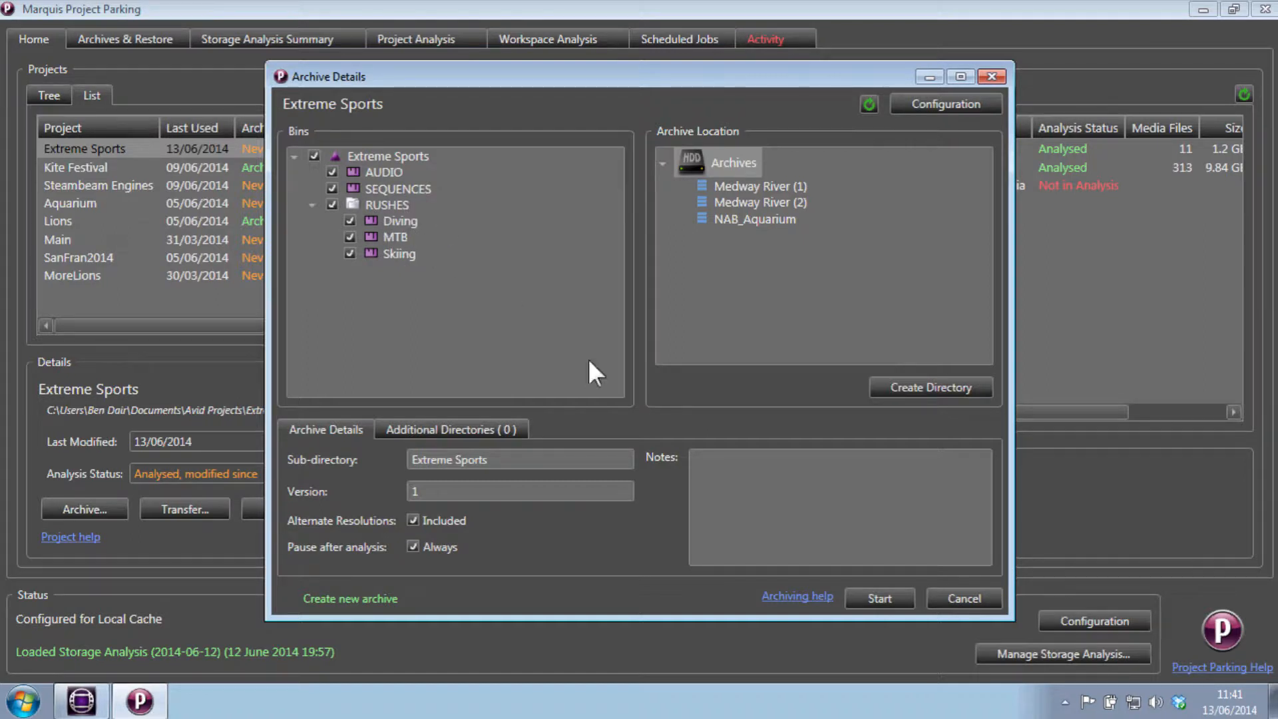
{"action": "left_click", "coordinate": [983, 598]}
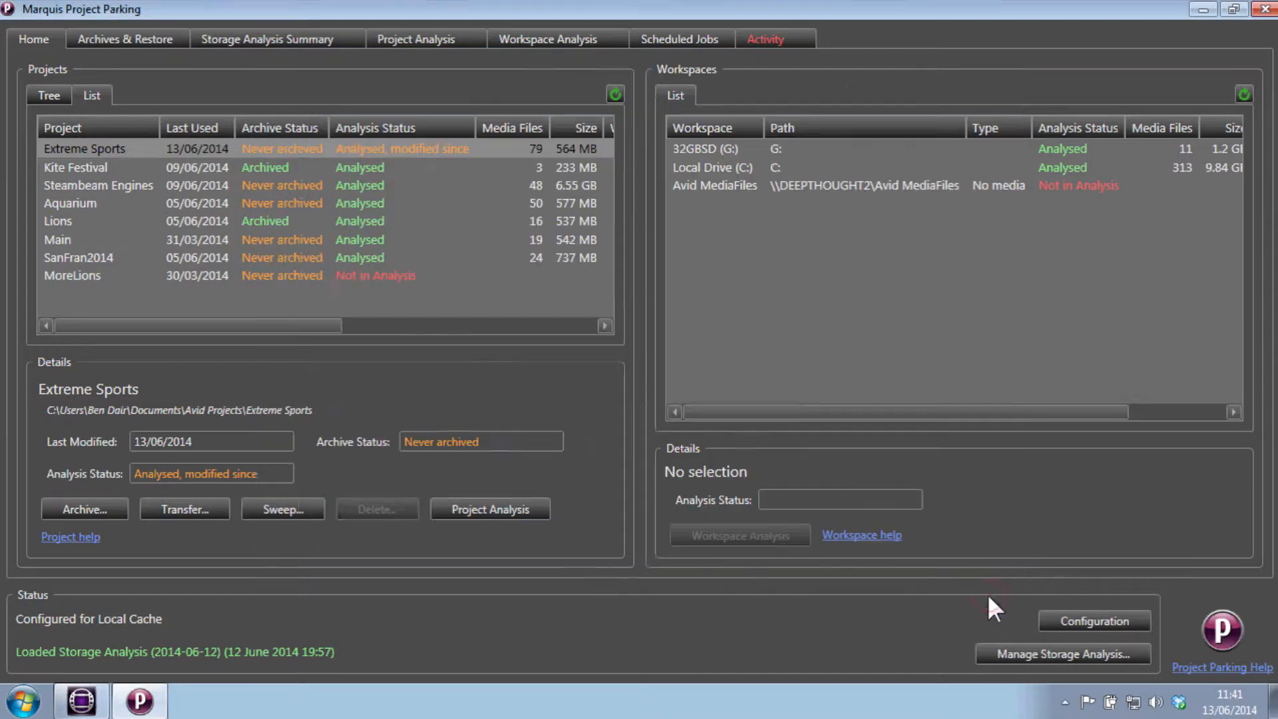
{"action": "left_click", "coordinate": [787, 28]}
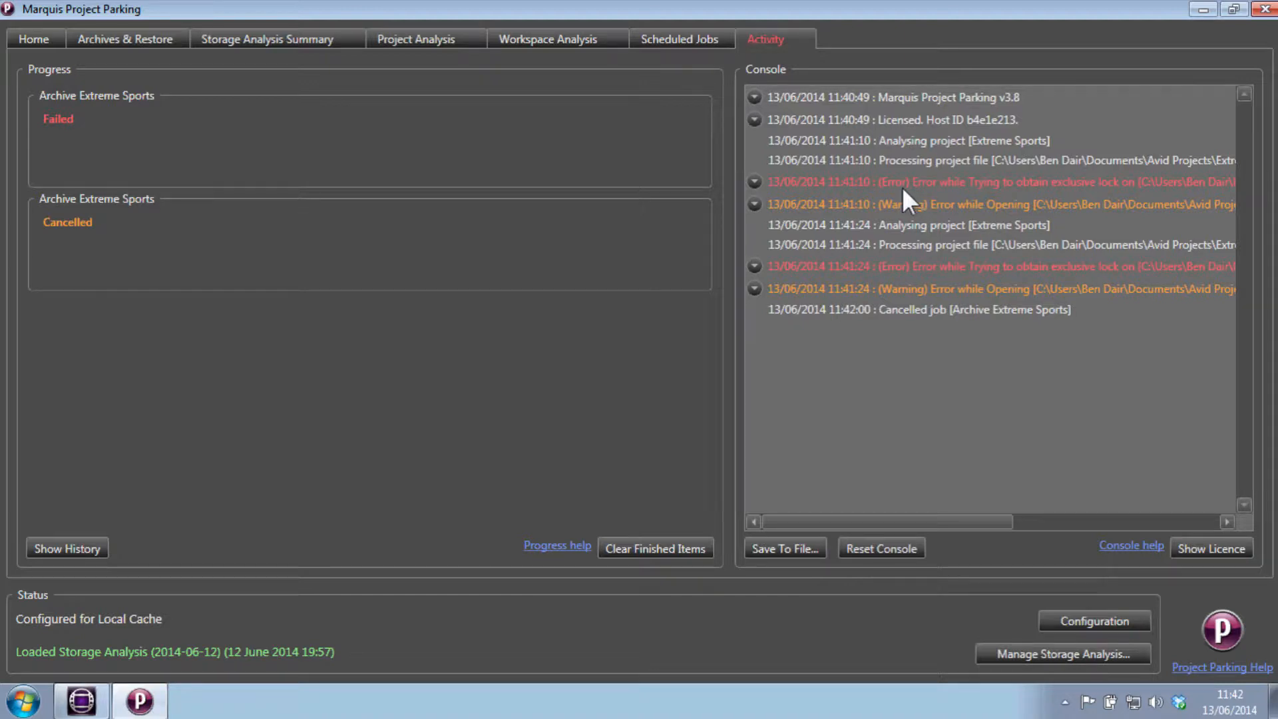
- Close the Extreme Sports project in Media Composer and return to Project Parking
{"action": "left_click", "coordinate": [84, 711]}
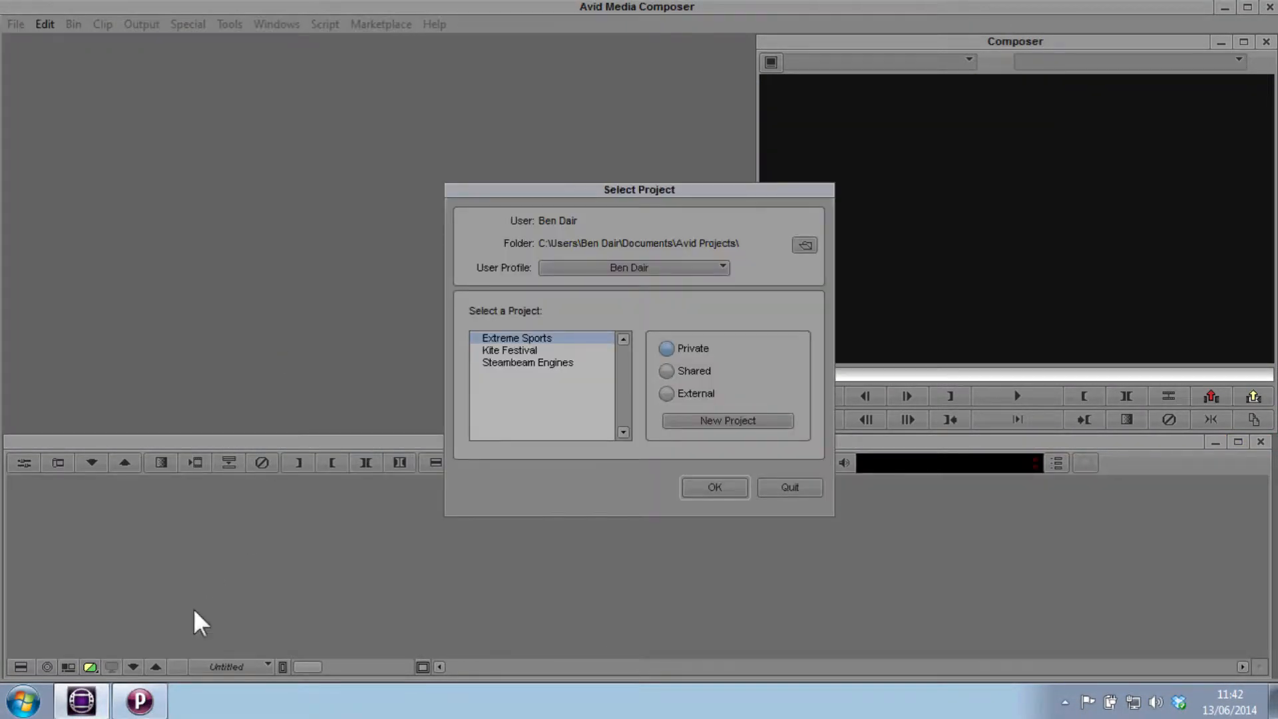
{"action": "left_click", "coordinate": [148, 705]}
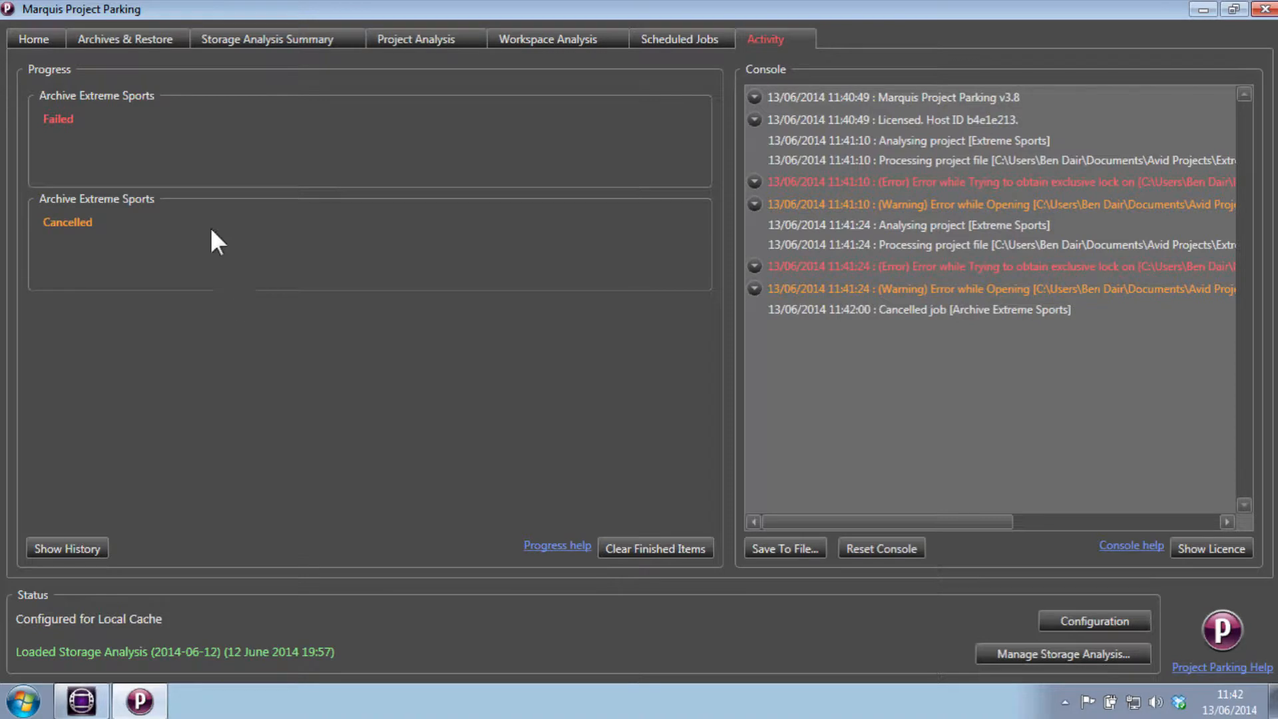
- Start an archive job for Extreme Sports with alternate resolutions included and a pause after analysis, and open its activity
{"action": "left_click", "coordinate": [32, 39]}
{"action": "left_click", "coordinate": [93, 511]}
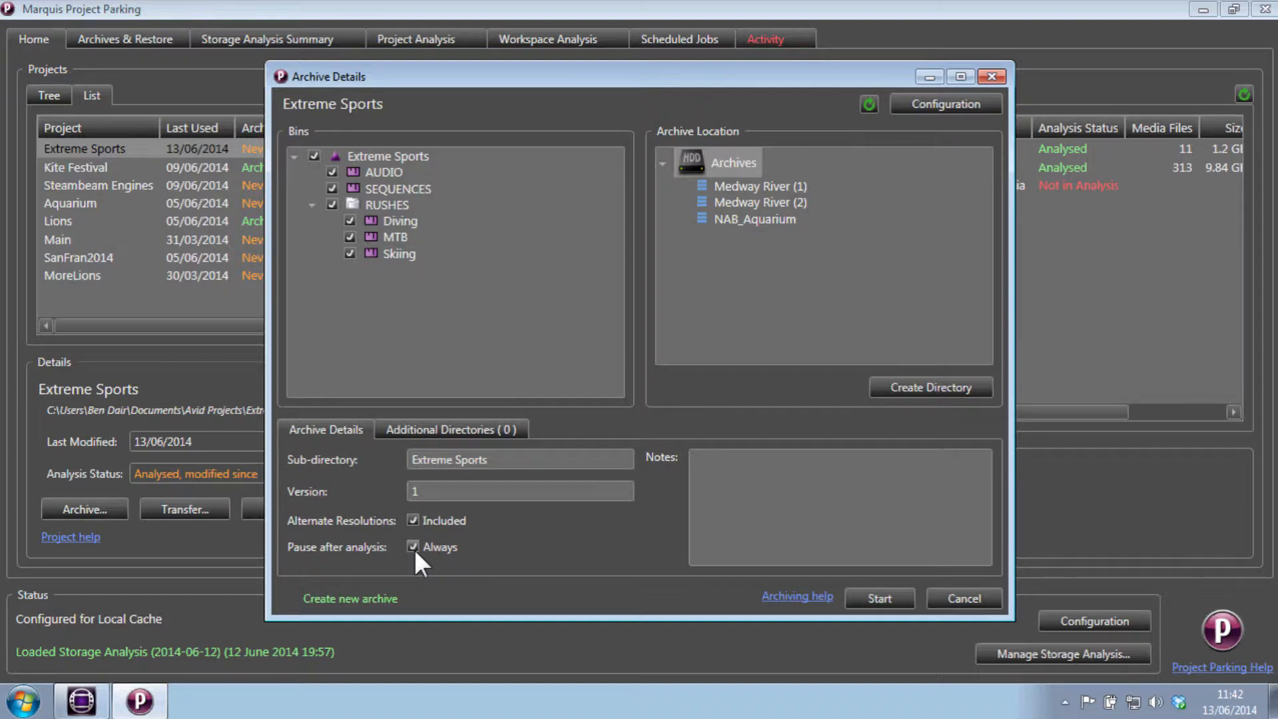
{"action": "left_click", "coordinate": [868, 596]}
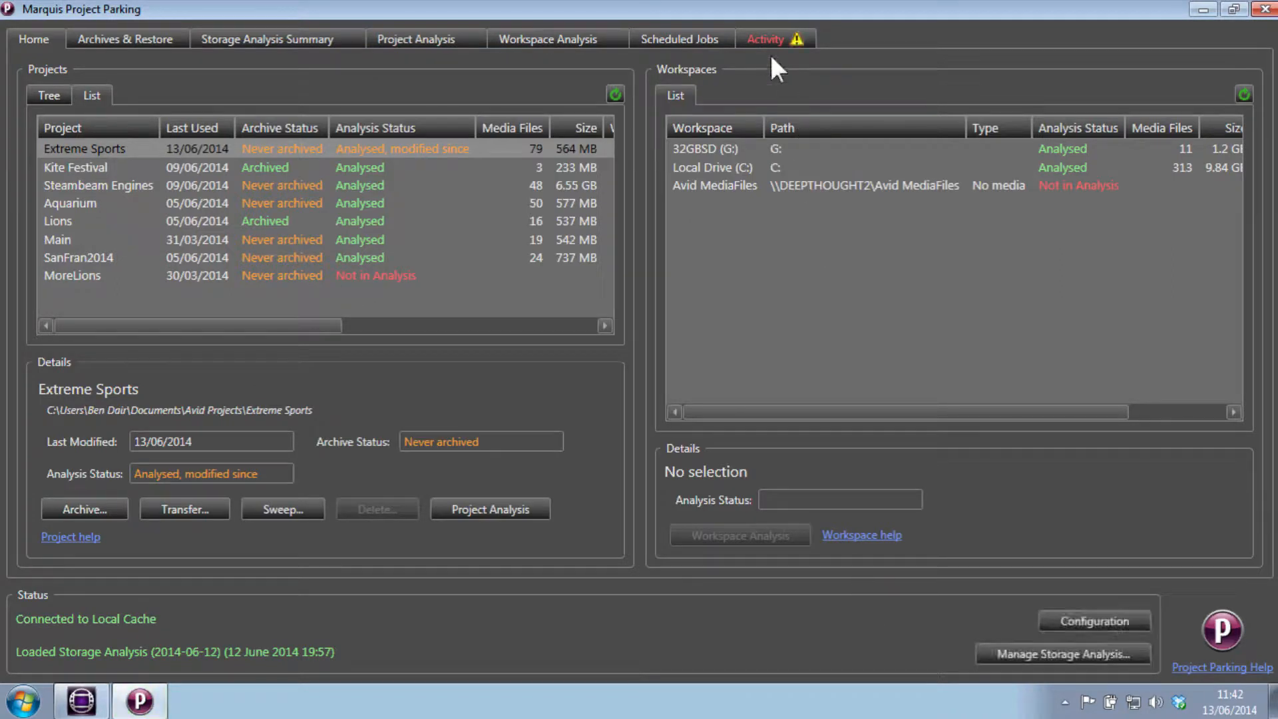
{"action": "left_click", "coordinate": [761, 37]}
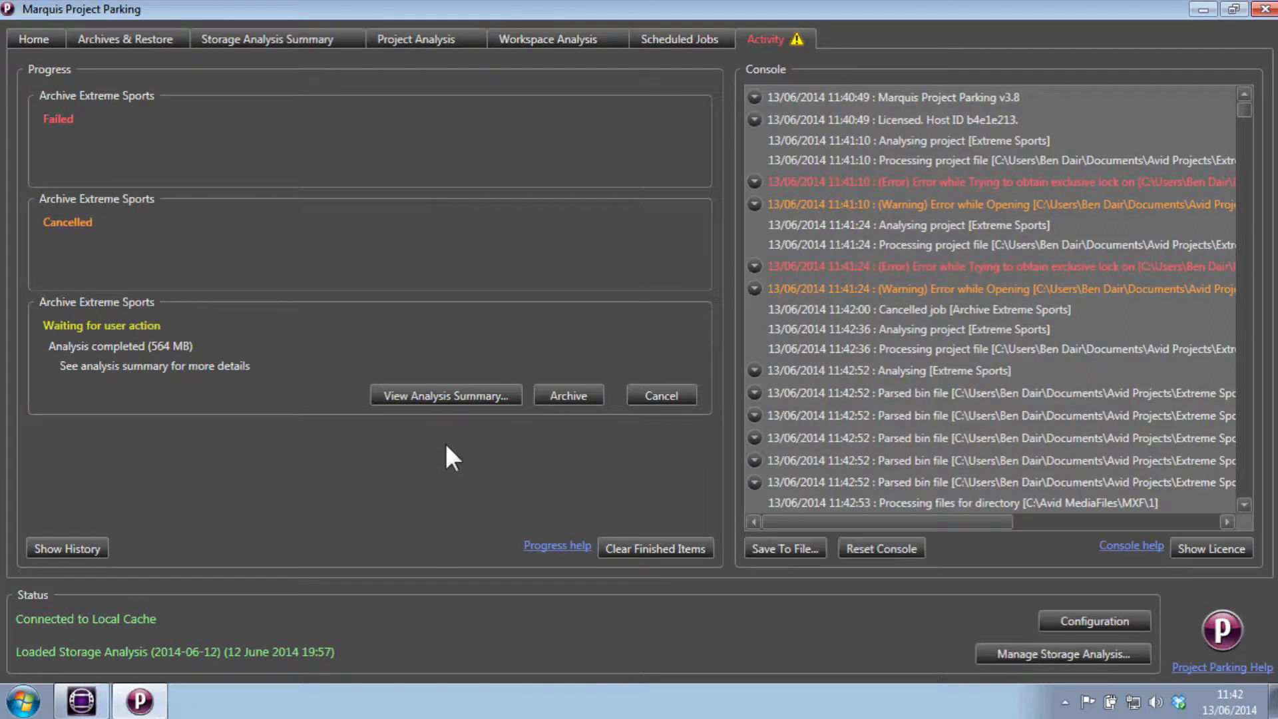
- Review the analysis summary of the paused Extreme Sports job, start its archiving and cancel it
{"action": "left_click", "coordinate": [444, 395]}
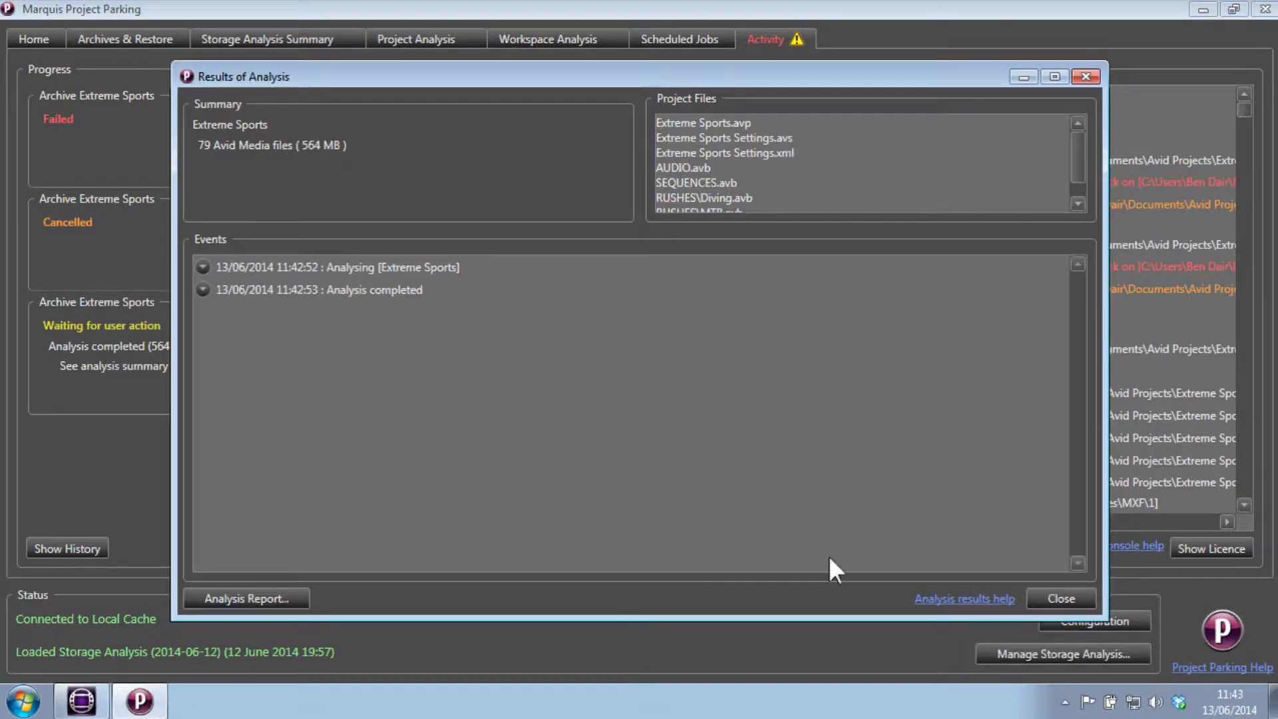
{"action": "left_click", "coordinate": [1059, 598]}
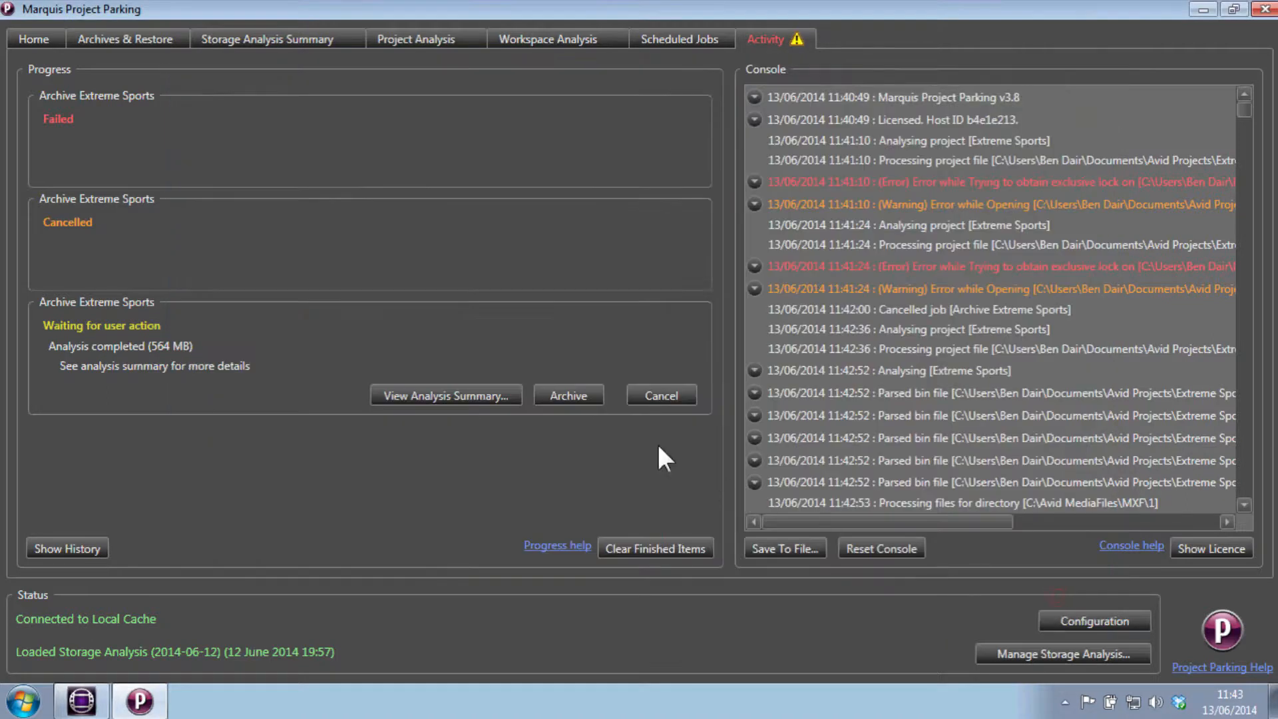
{"action": "left_click", "coordinate": [581, 393]}
{"action": "left_click", "coordinate": [667, 399]}
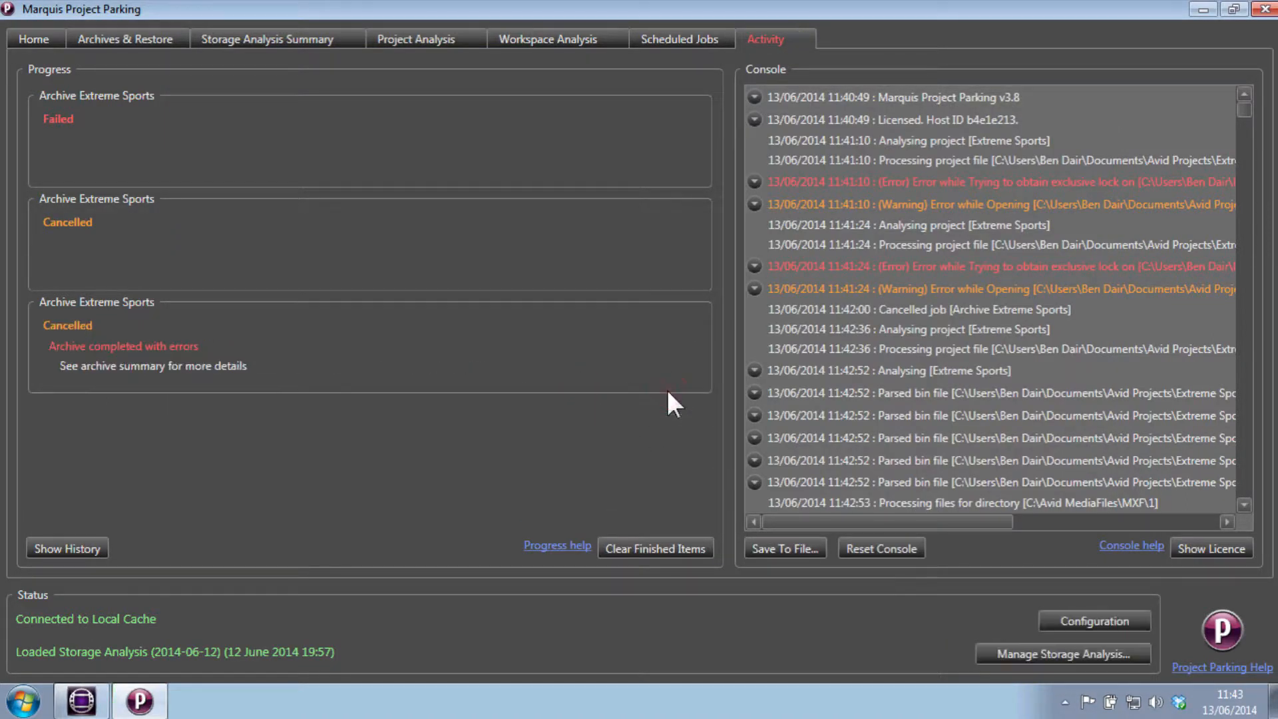
- Archive all Extreme Sports bins to the Archives location without pausing after analysis, and follow the job's progress
{"action": "left_click", "coordinate": [22, 41]}
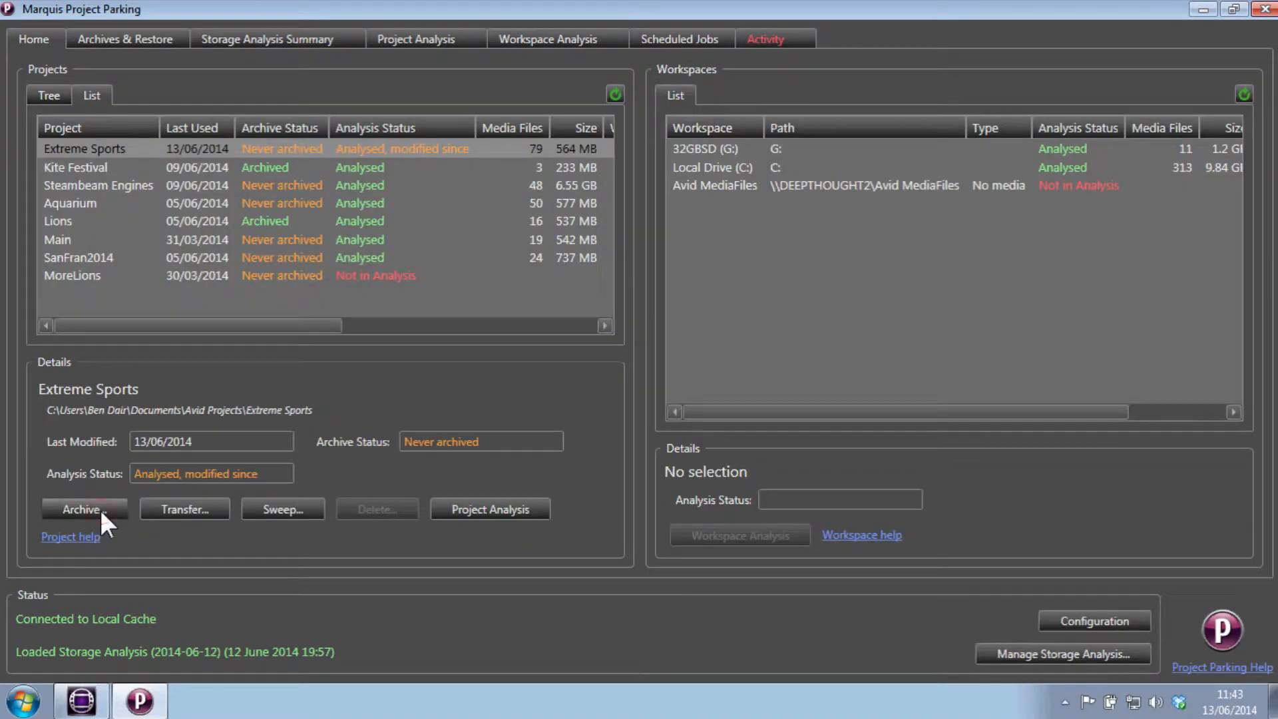
{"action": "left_click", "coordinate": [82, 510]}
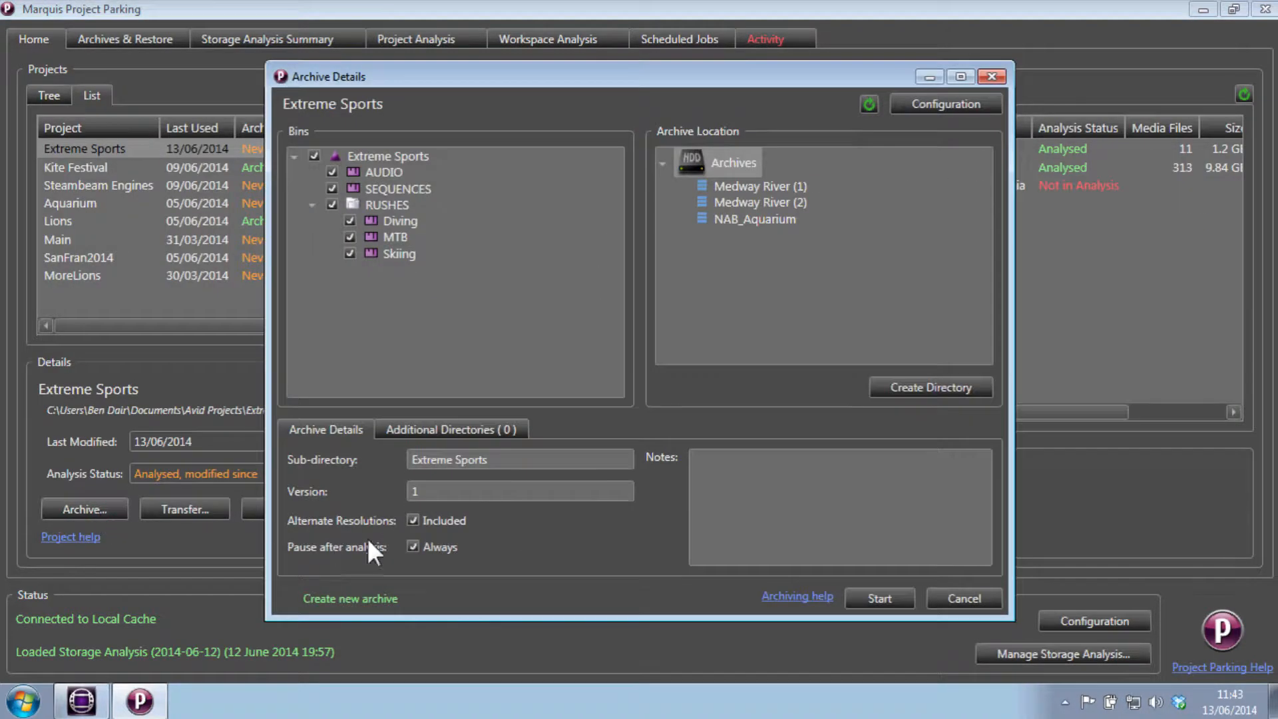
{"action": "left_click", "coordinate": [870, 596]}
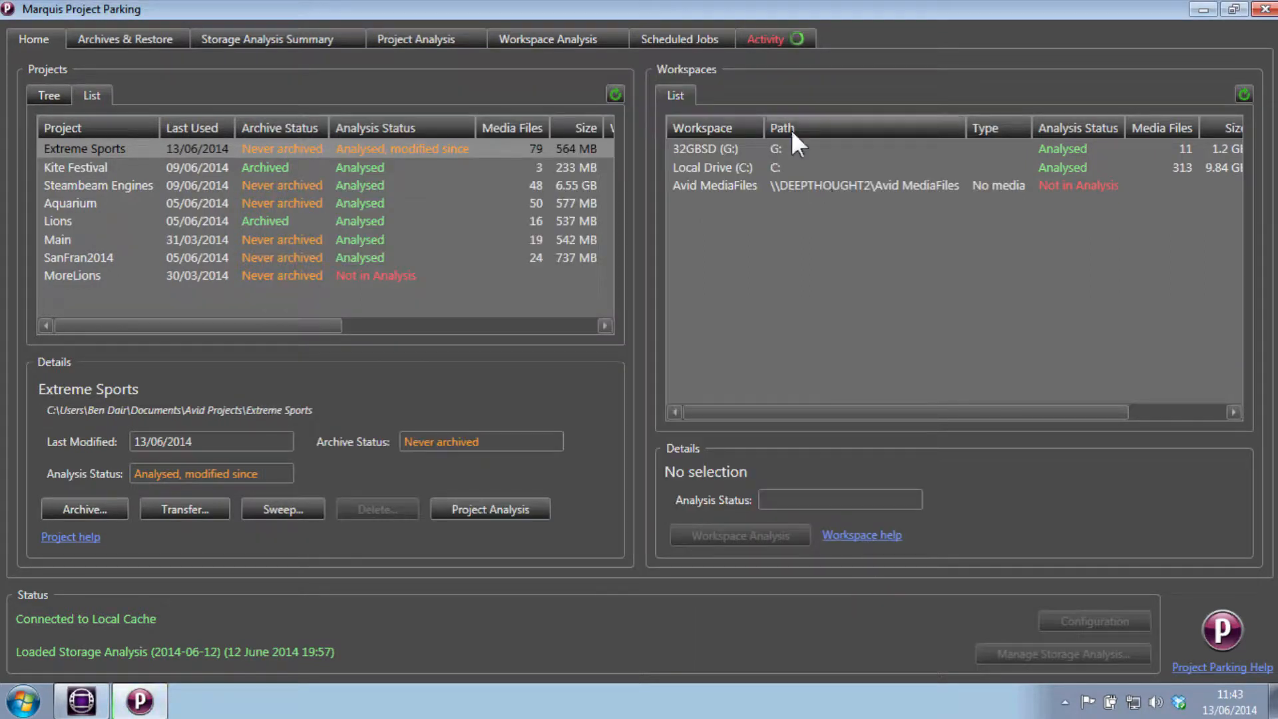
{"action": "left_click", "coordinate": [761, 39]}
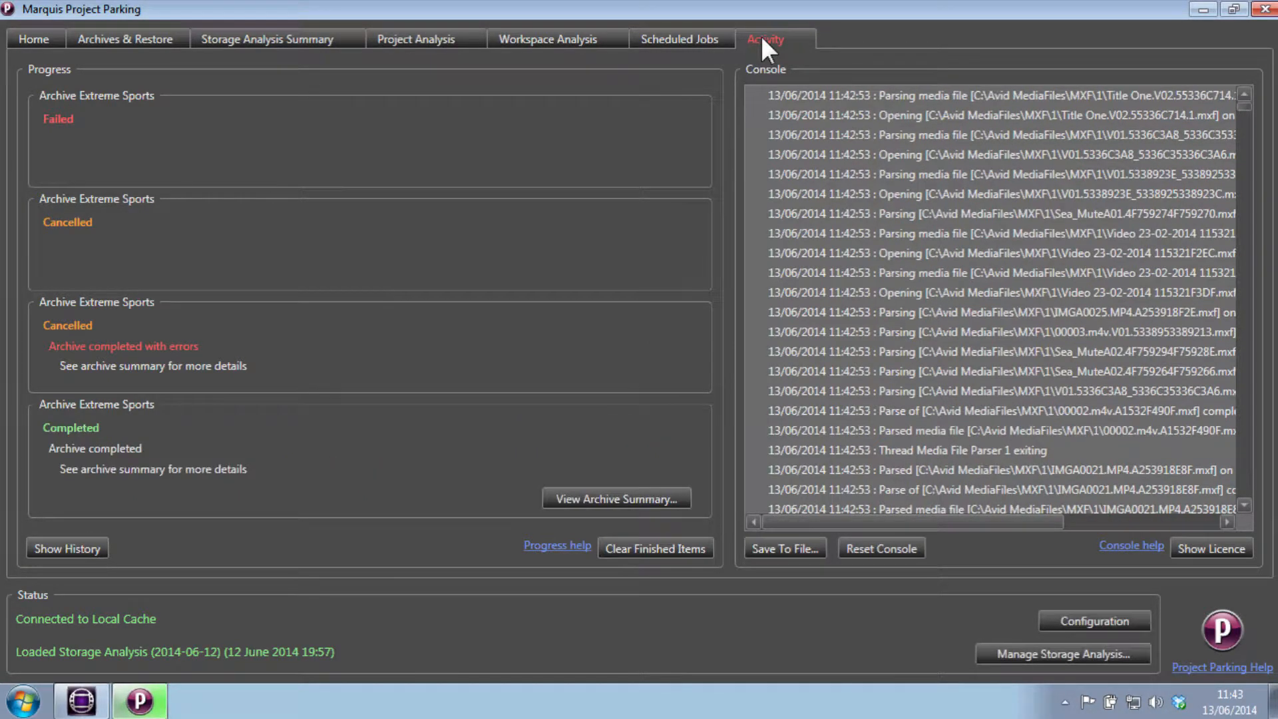
- Examine the archive report and summary report of the completed Extreme Sports archive, and close both
{"action": "left_click", "coordinate": [641, 492]}
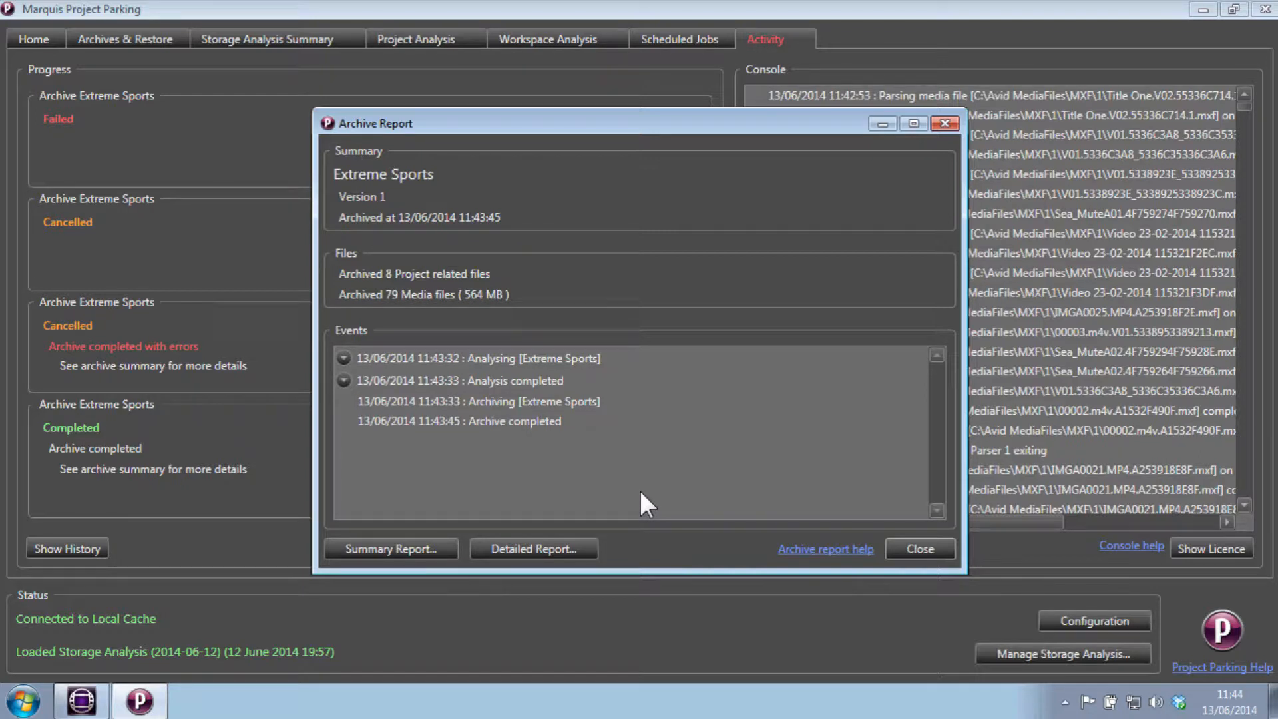
{"action": "left_click", "coordinate": [422, 551]}
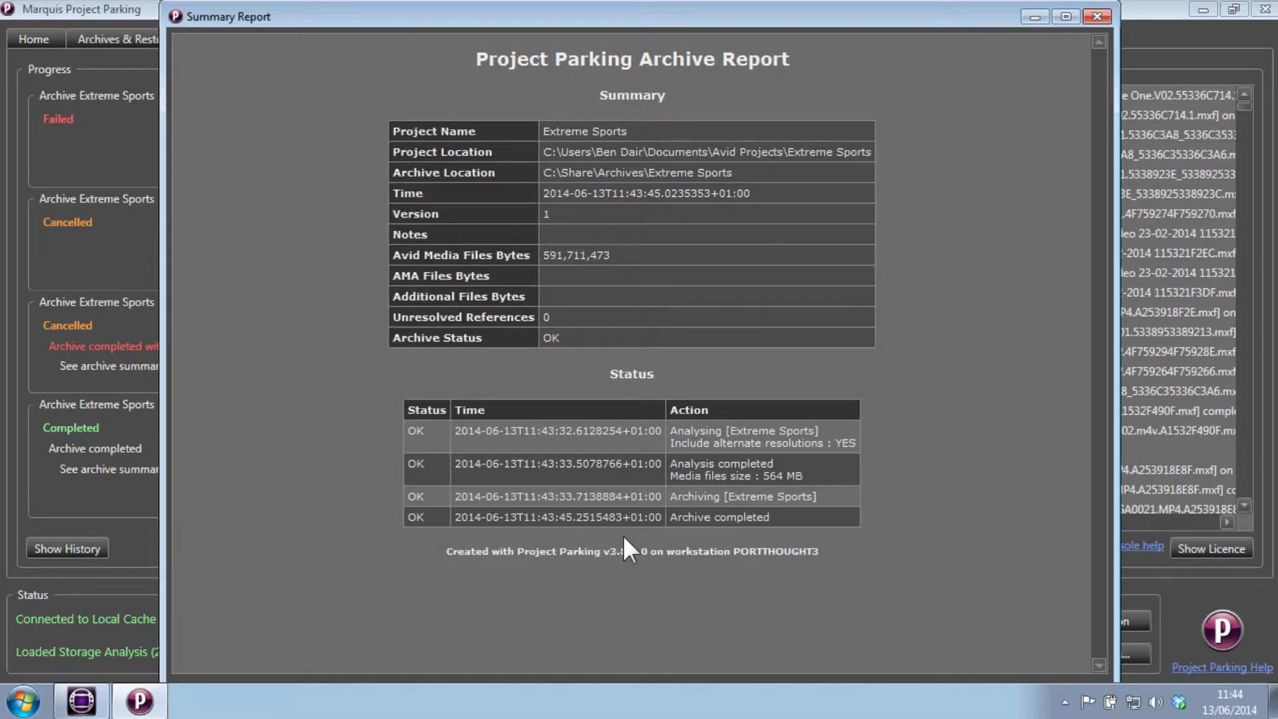
{"action": "left_click", "coordinate": [1097, 16]}
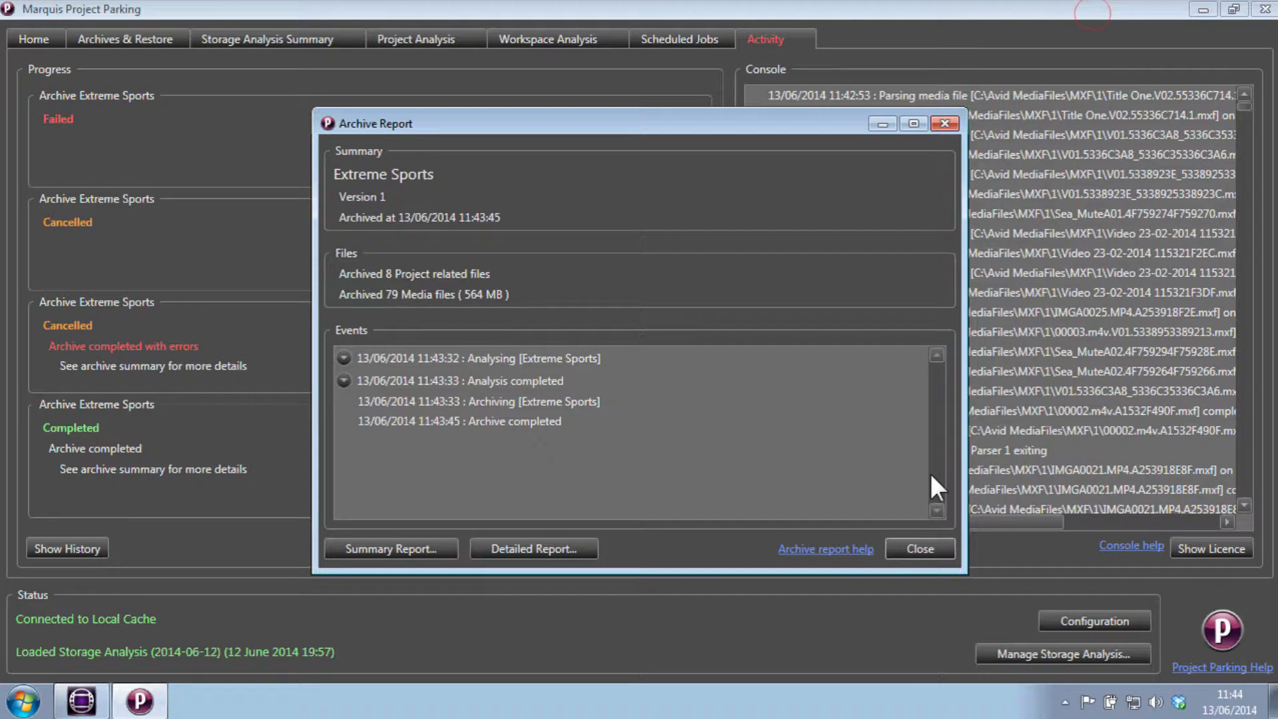
{"action": "left_click", "coordinate": [912, 547]}
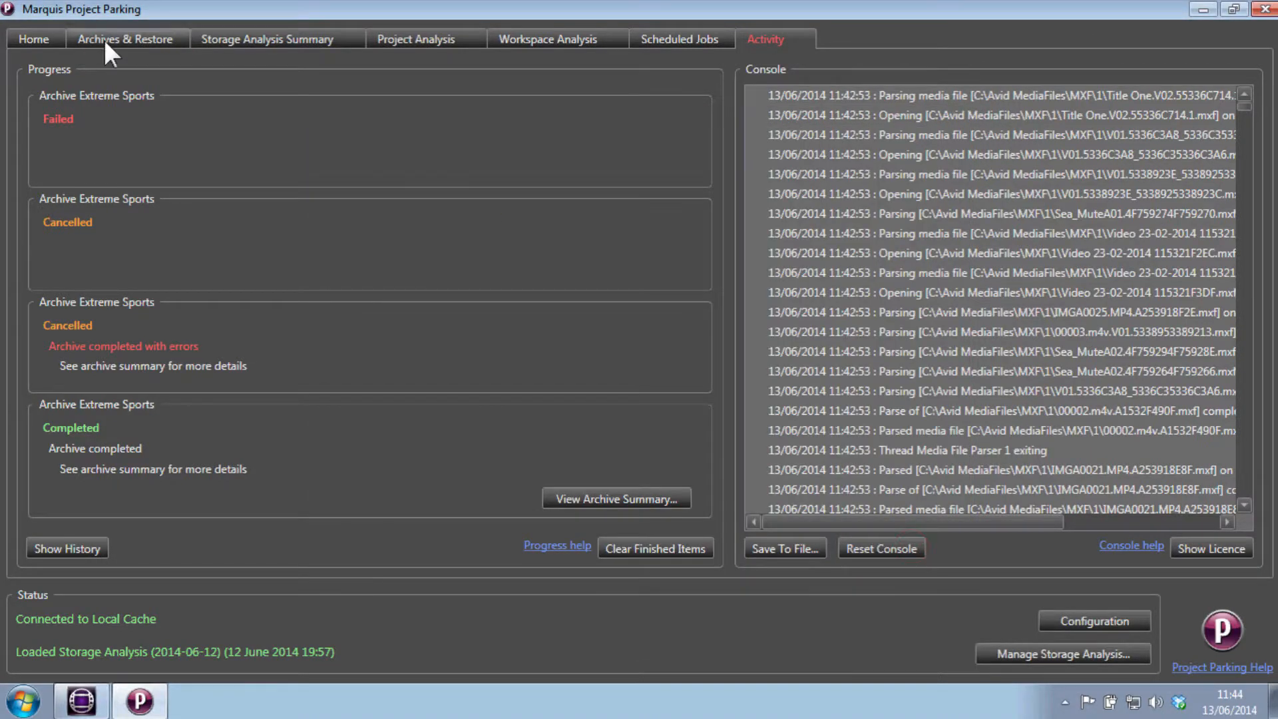
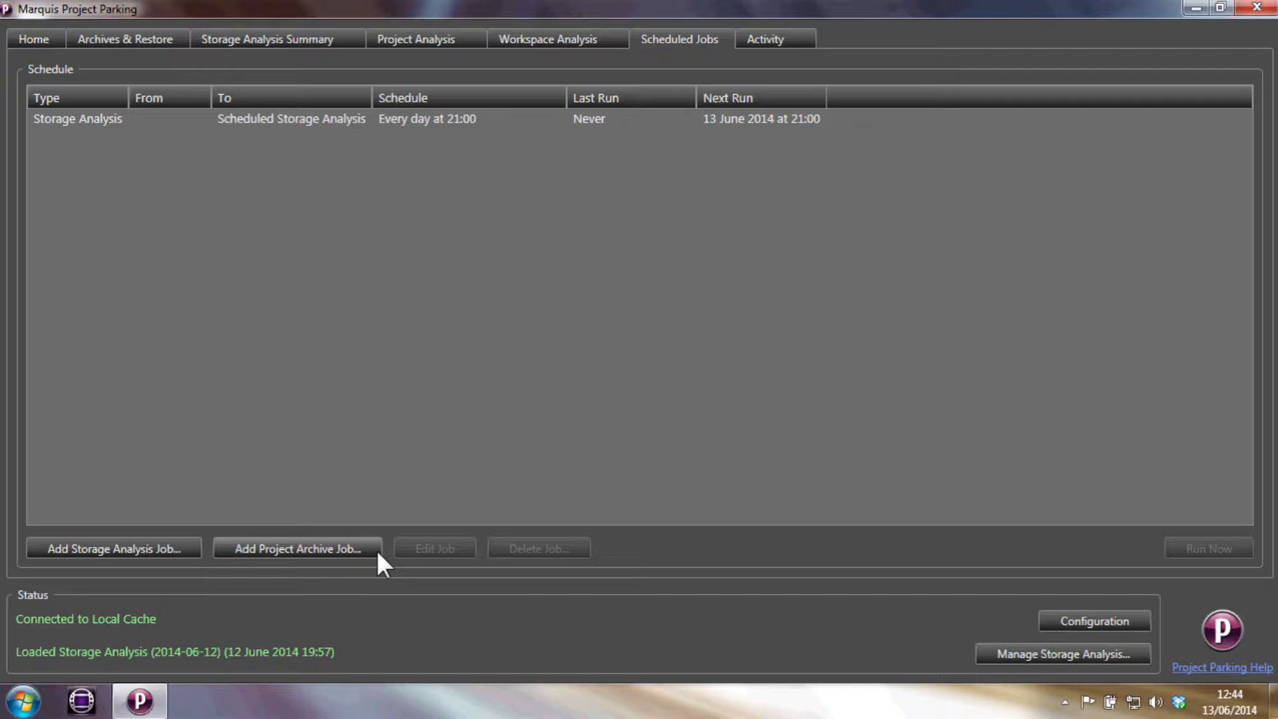
- Add a scheduled archive job for Extreme Sports in Archives, excluding alternate resolutions, with the version base name Scheduled
{"action": "left_click", "coordinate": [376, 550]}
{"action": "left_click_drag", "start_coordinate": [538, 70], "coordinate": [752, 93]}
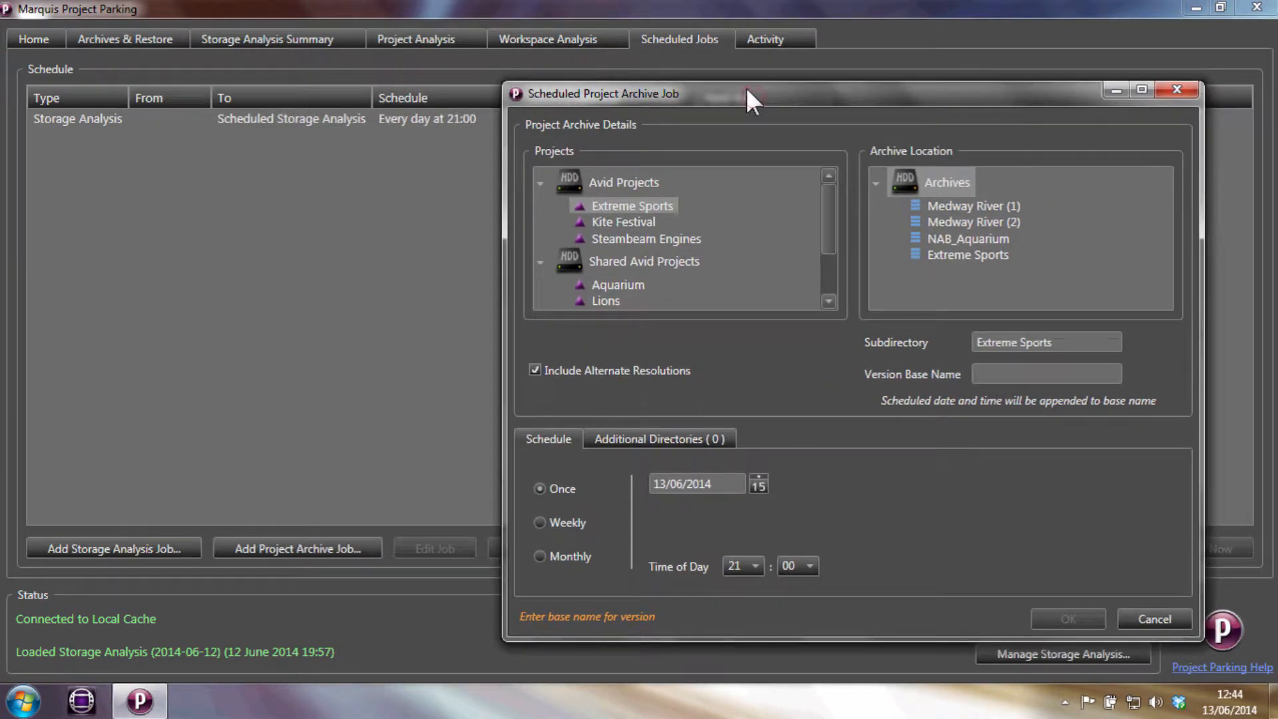
{"action": "left_click", "coordinate": [645, 222]}
{"action": "left_click", "coordinate": [644, 207]}
{"action": "left_click", "coordinate": [934, 221]}
{"action": "left_click", "coordinate": [932, 184]}
{"action": "type", "text": "Sch"}
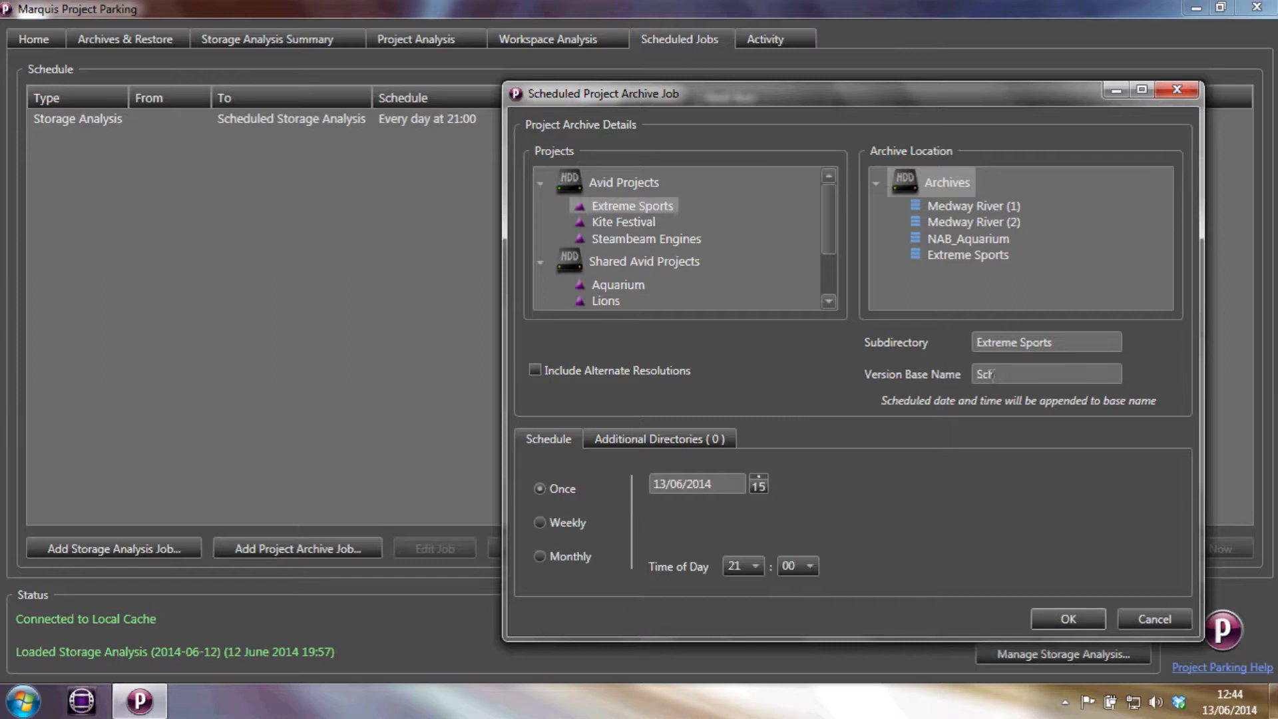
{"action": "type", "text": "eduled"}
- Schedule the archive job weekly on all seven days at 22:00 and save it
{"action": "left_click", "coordinate": [541, 522]}
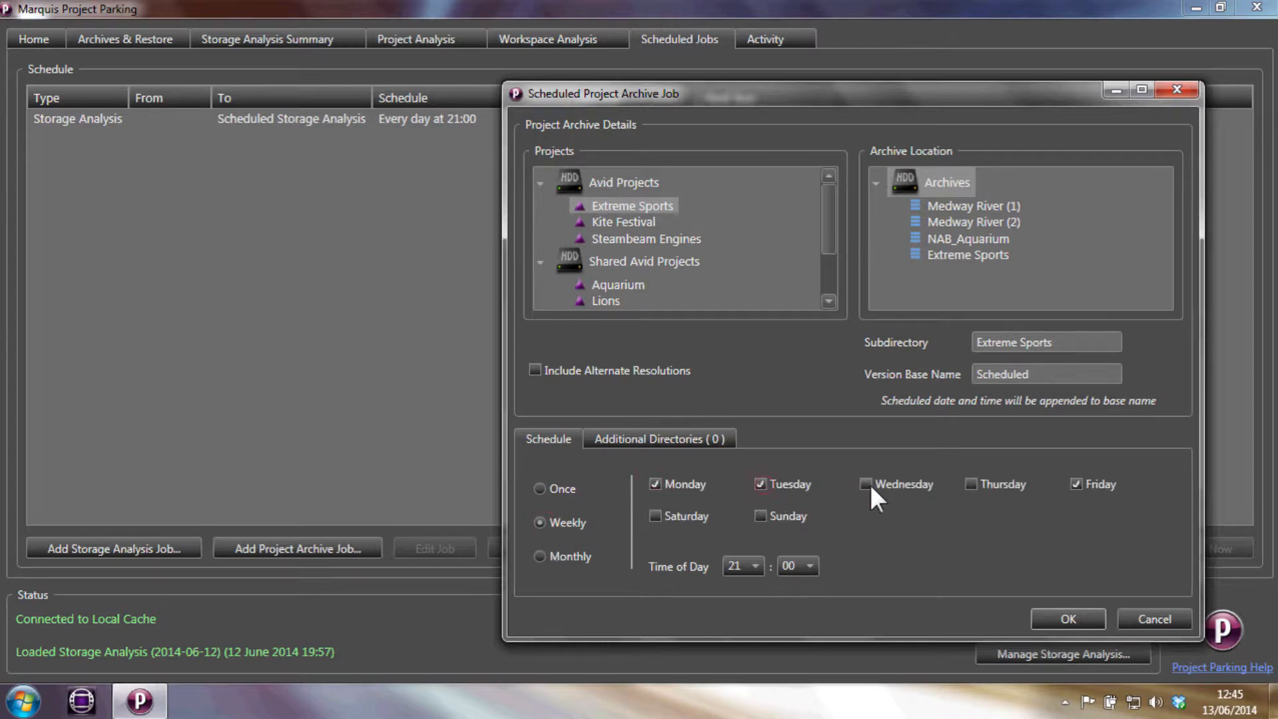
{"action": "left_click", "coordinate": [758, 565]}
{"action": "left_click", "coordinate": [741, 526]}
{"action": "left_click", "coordinate": [1065, 618]}
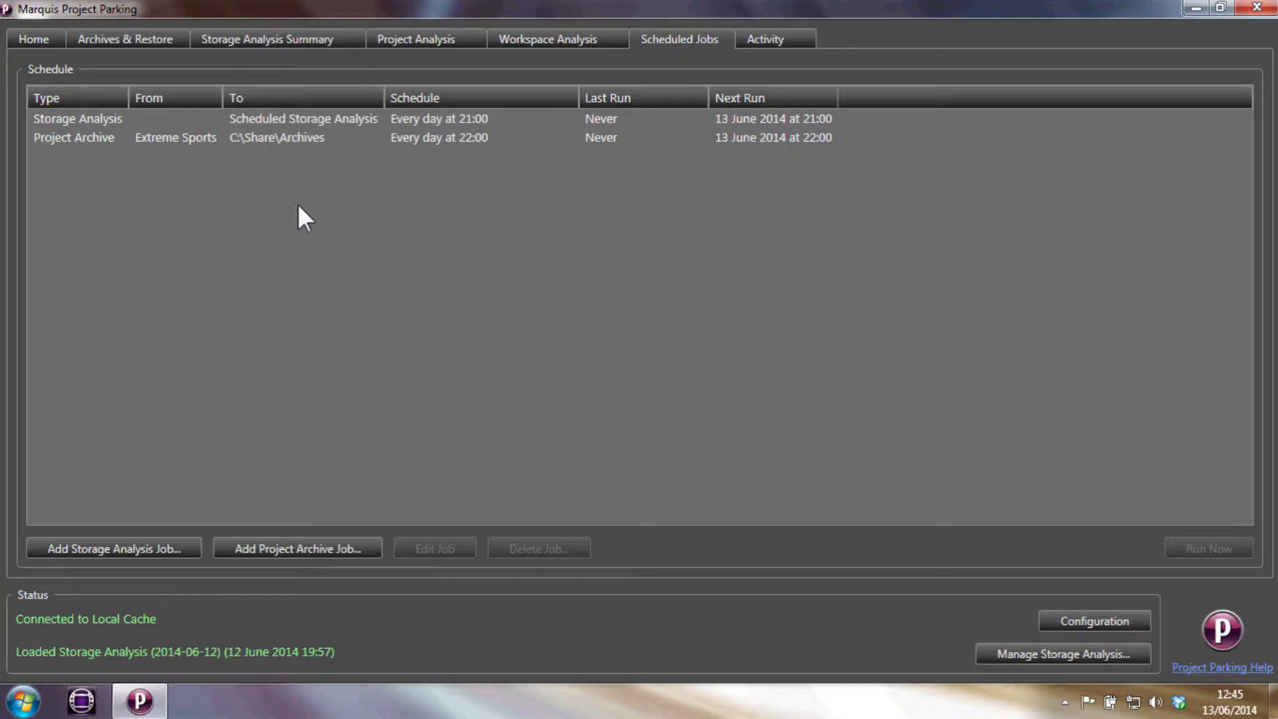
- Reschedule the Extreme Sports archive job to day 15 of every month, set its time of day and save it
{"action": "left_click", "coordinate": [288, 141]}
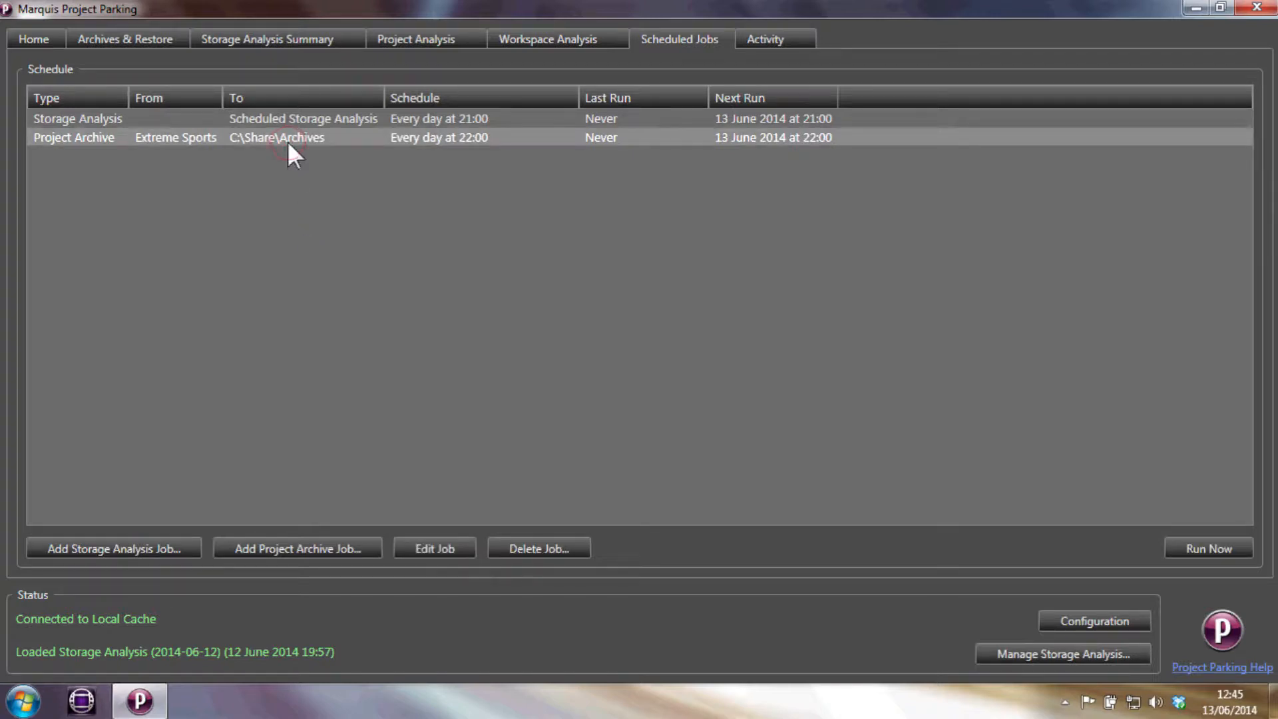
{"action": "left_click", "coordinate": [457, 549]}
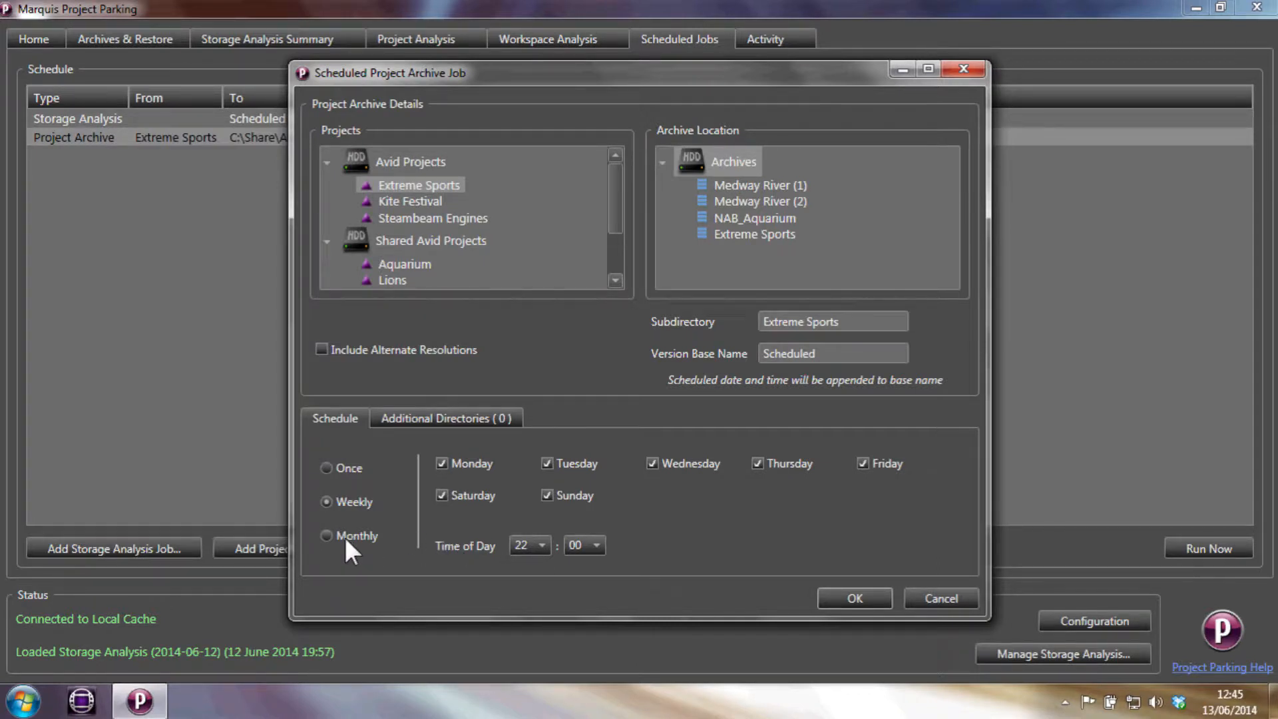
{"action": "left_click", "coordinate": [327, 535]}
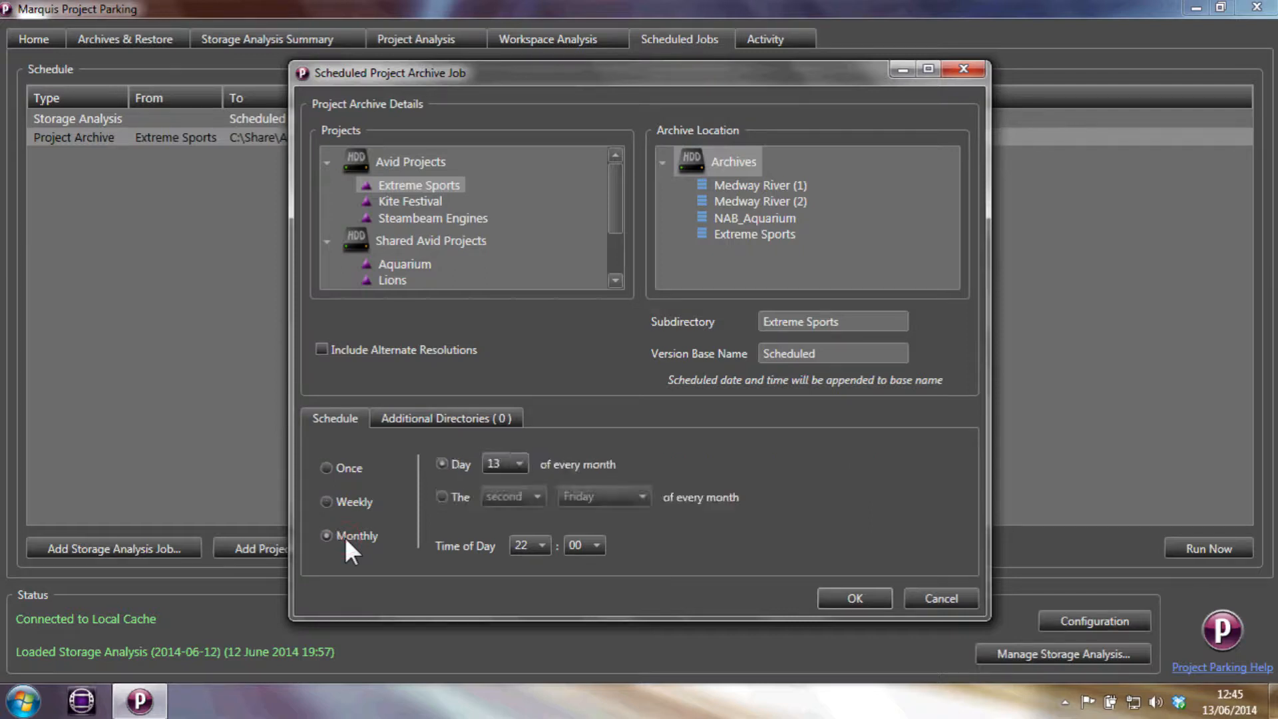
{"action": "left_click", "coordinate": [518, 464]}
{"action": "left_click", "coordinate": [494, 527]}
{"action": "left_click", "coordinate": [538, 543]}
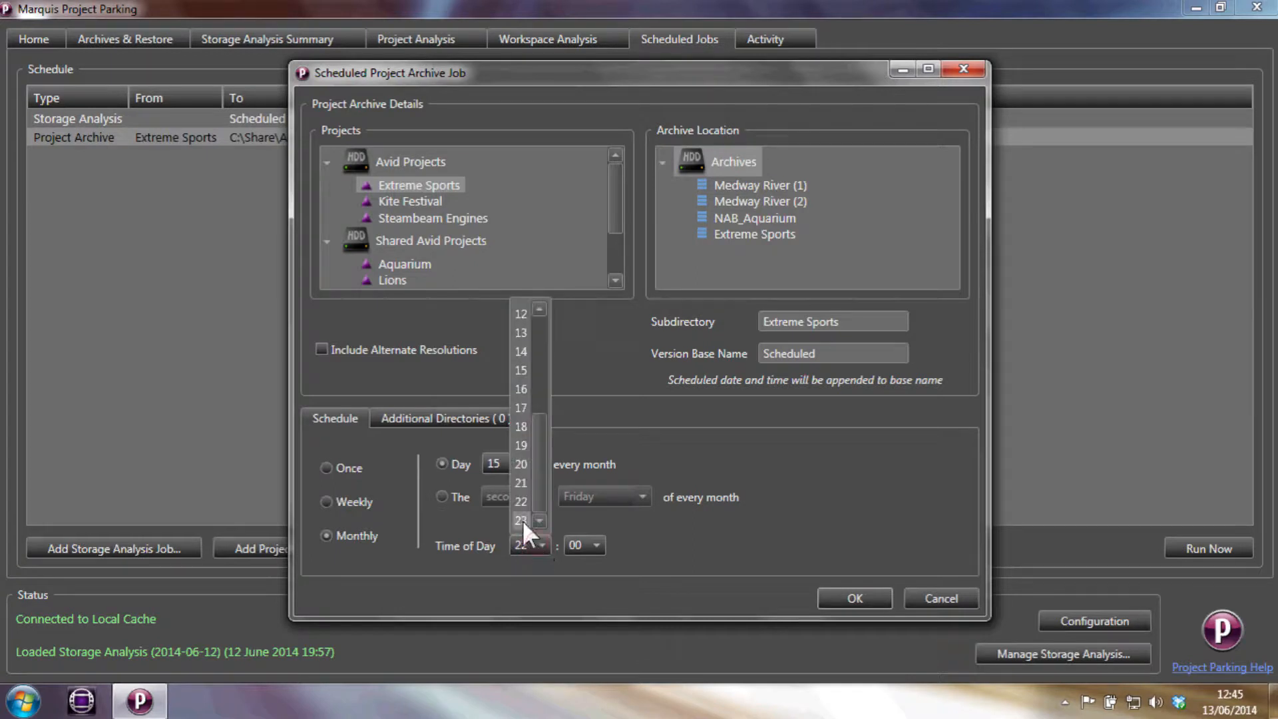
{"action": "left_click", "coordinate": [522, 503]}
{"action": "left_click", "coordinate": [842, 596]}
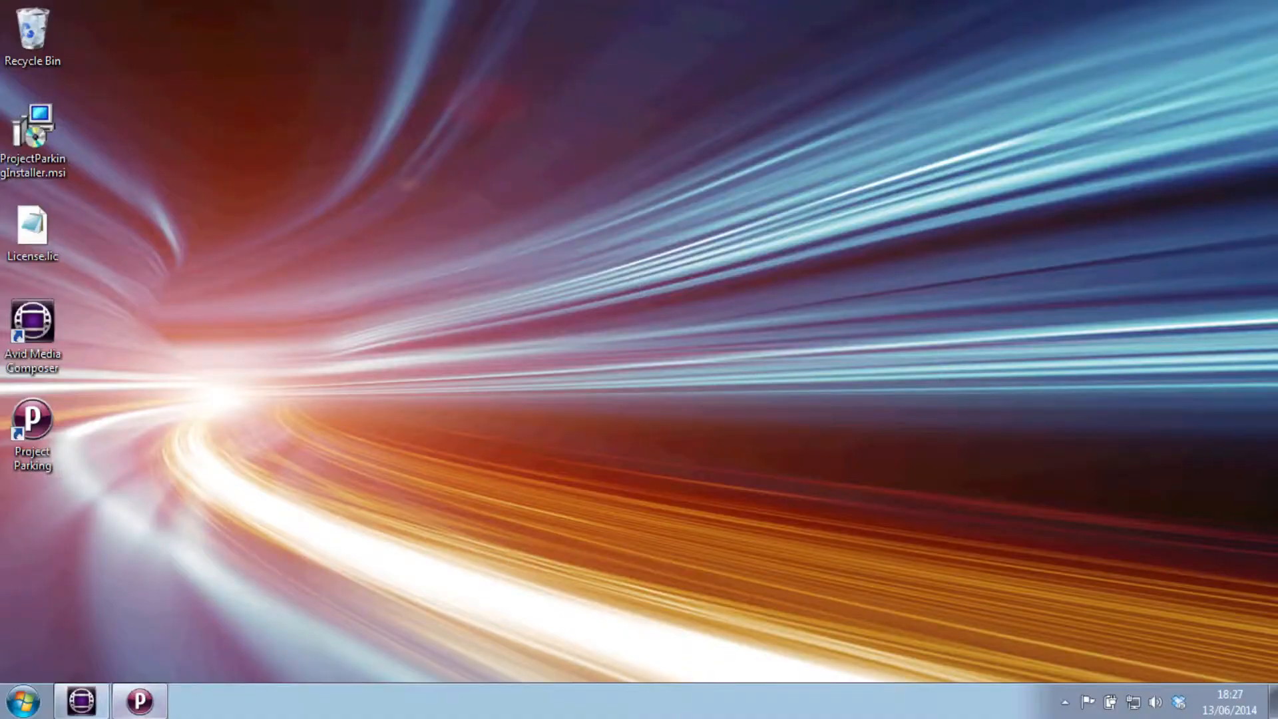
- In Avid Media Composer, delete only the media files of More Bikes.new.02 to .04 and trim More Bikes.new.04 back 26 frames in the MTB sequence
{"action": "left_click", "coordinate": [140, 700]}
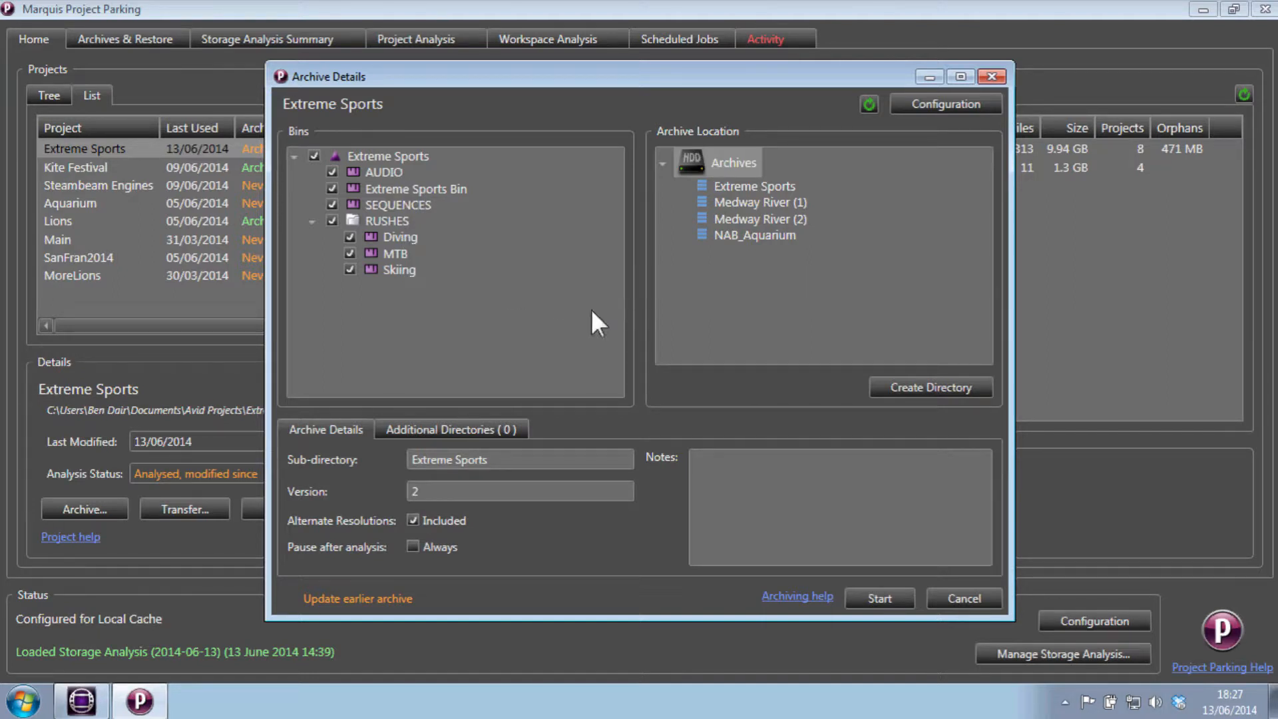
{"action": "left_click", "coordinate": [82, 700]}
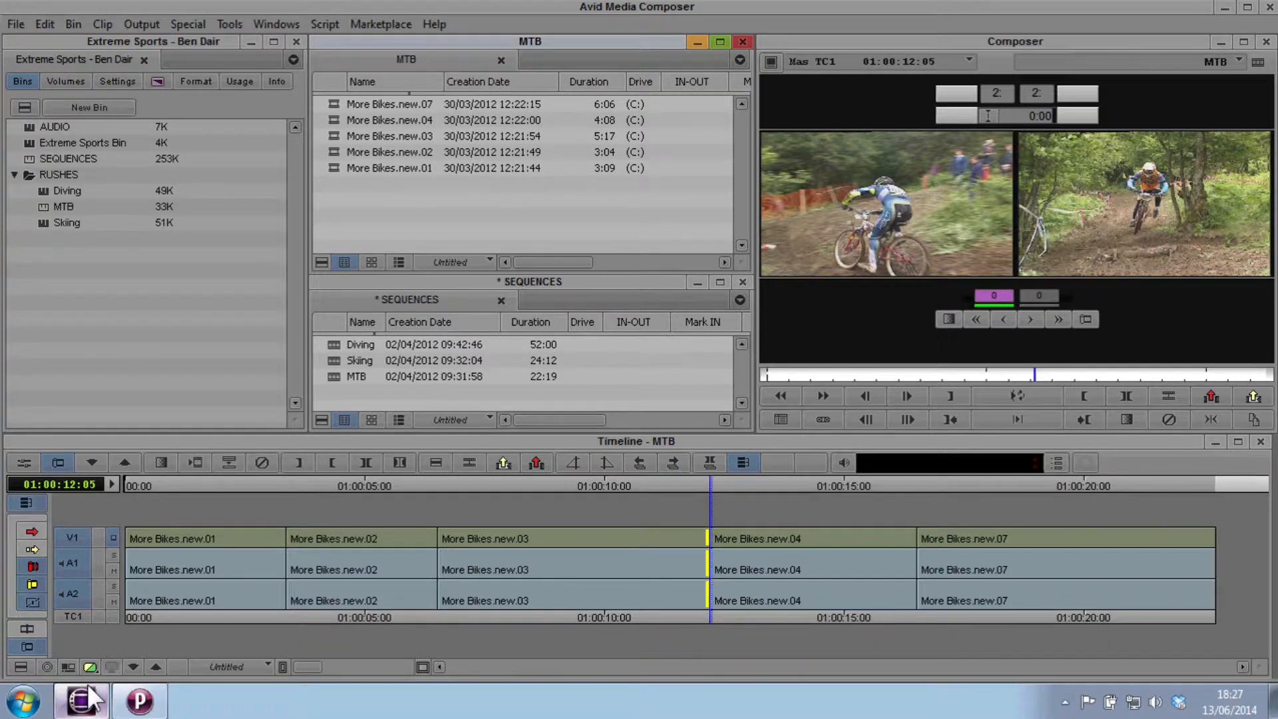
{"action": "left_click", "coordinate": [331, 121]}
{"action": "left_click", "coordinate": [336, 152], "text": "shift"}
{"action": "key", "text": "Delete"}
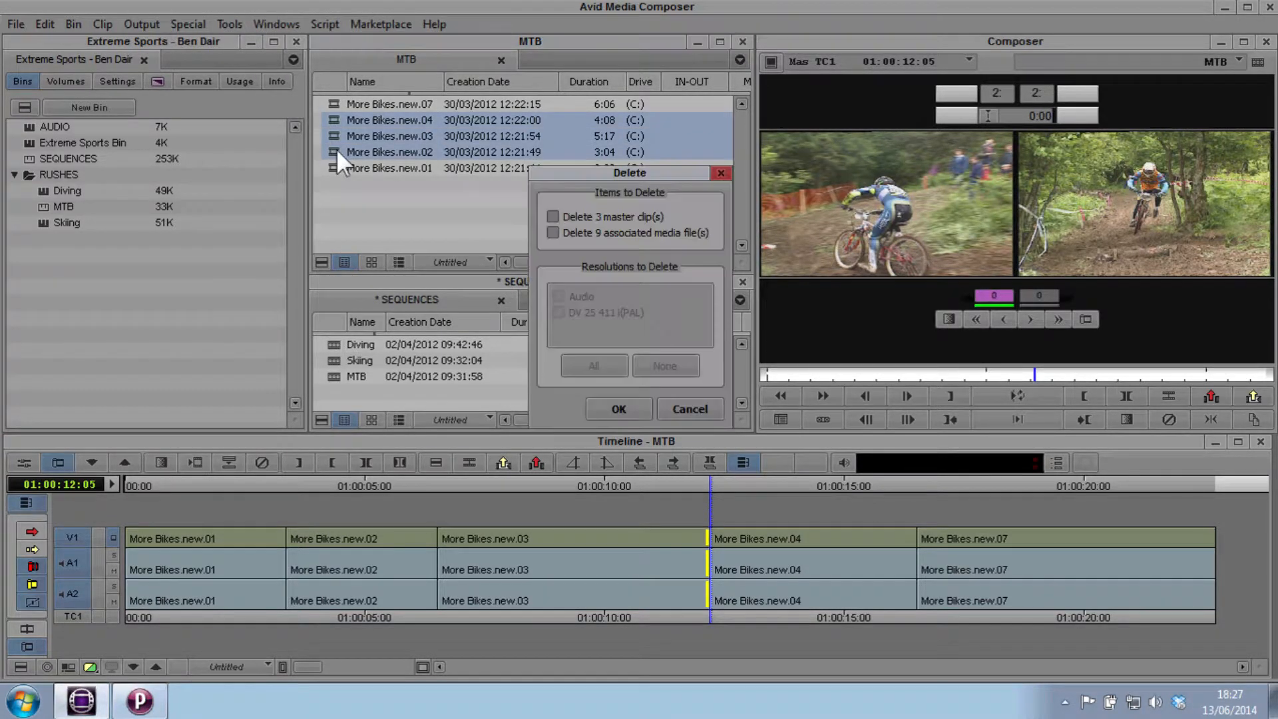
{"action": "left_click", "coordinate": [555, 233]}
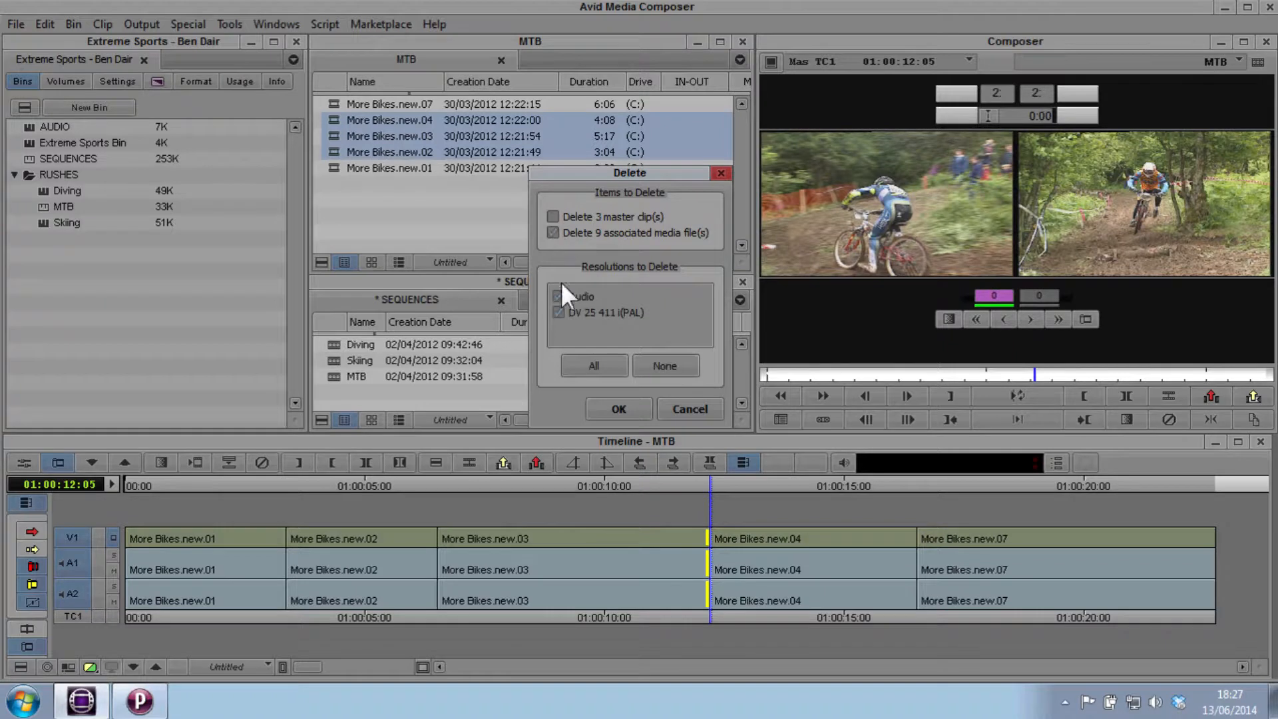
{"action": "left_click", "coordinate": [603, 402]}
{"action": "left_click", "coordinate": [604, 390]}
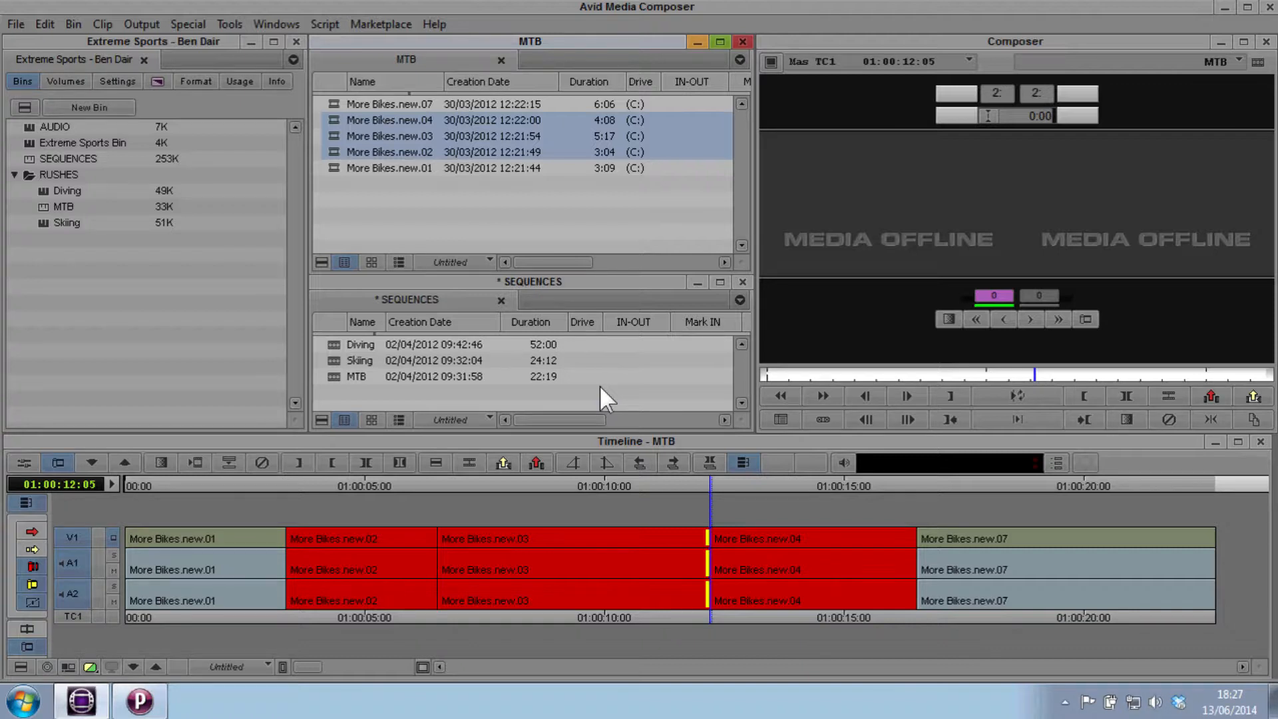
{"action": "left_click_drag", "start_coordinate": [909, 540], "coordinate": [856, 537]}
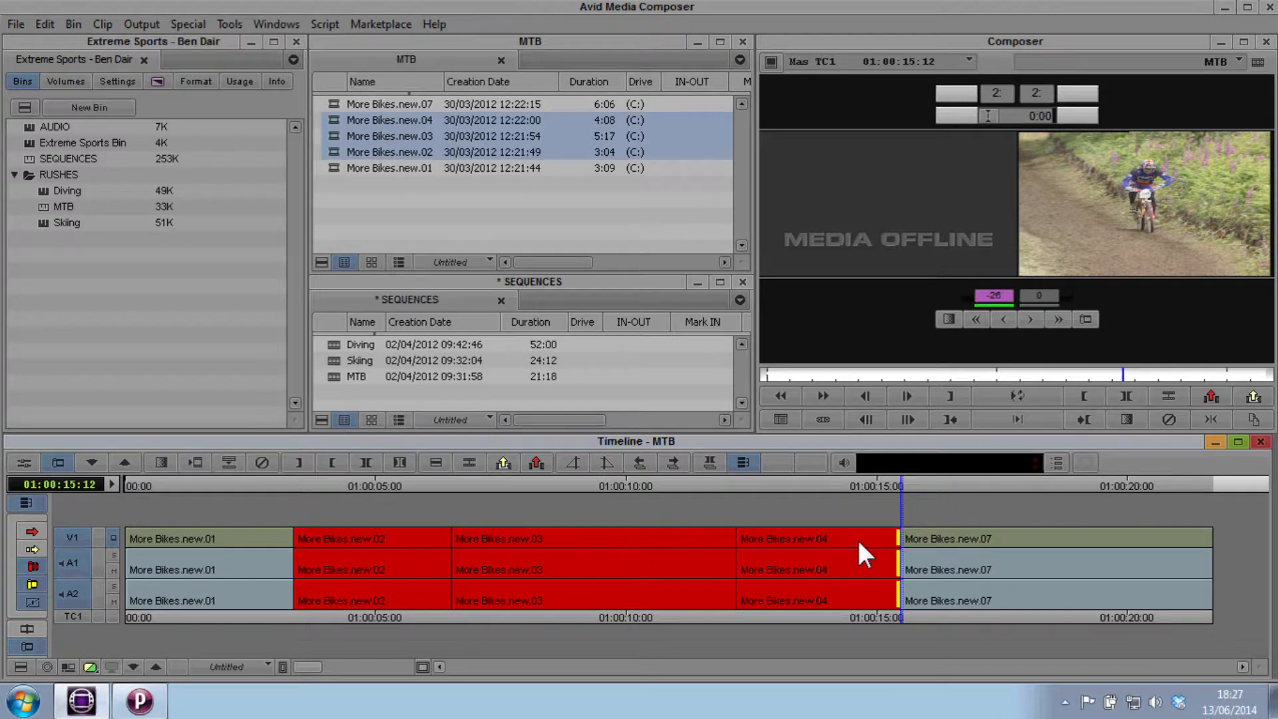
- Switch to Project Parking, try to archive Extreme Sports to Archives as version 2, and examine the latest error in the activity console
{"action": "left_click", "coordinate": [140, 701]}
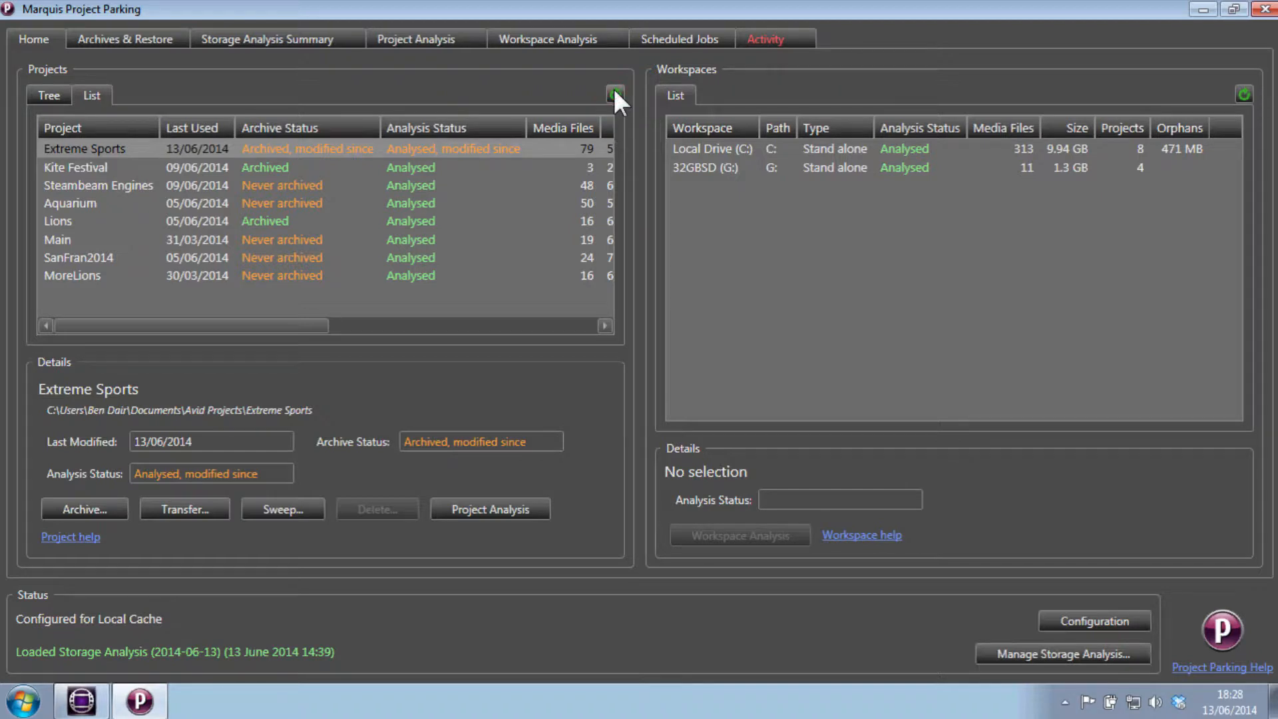
{"action": "left_click", "coordinate": [101, 507]}
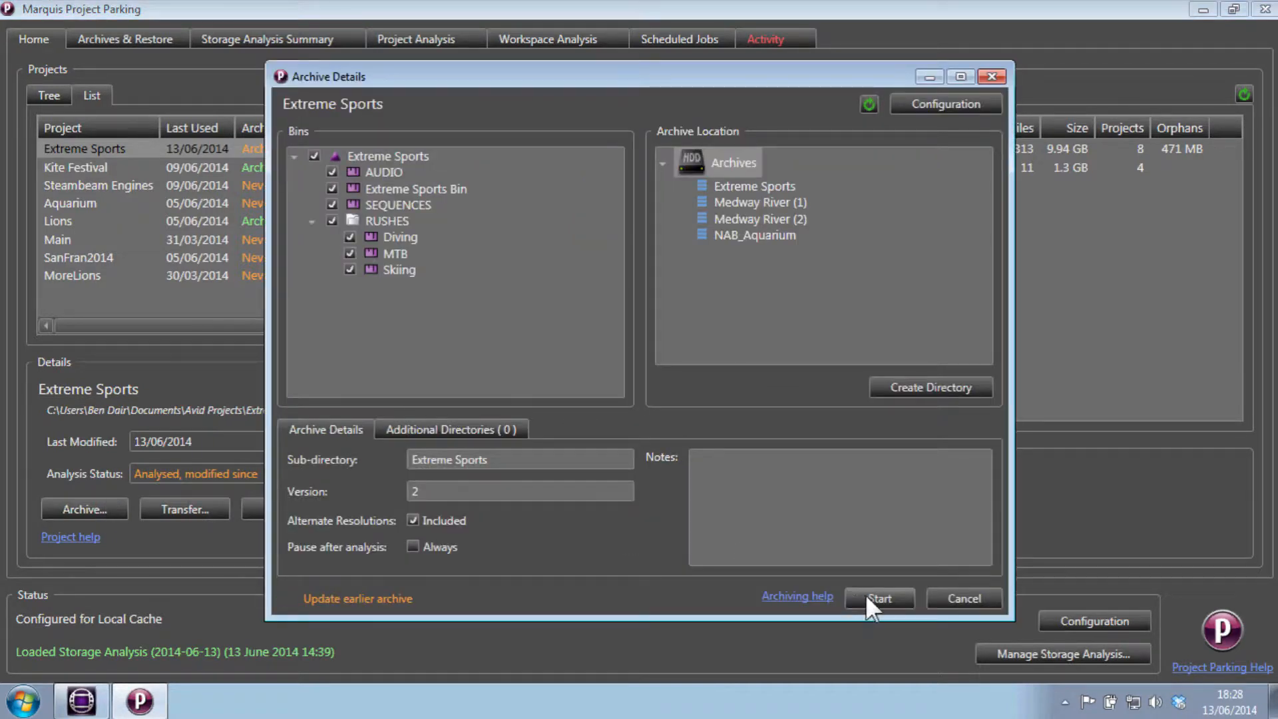
{"action": "left_click", "coordinate": [866, 596]}
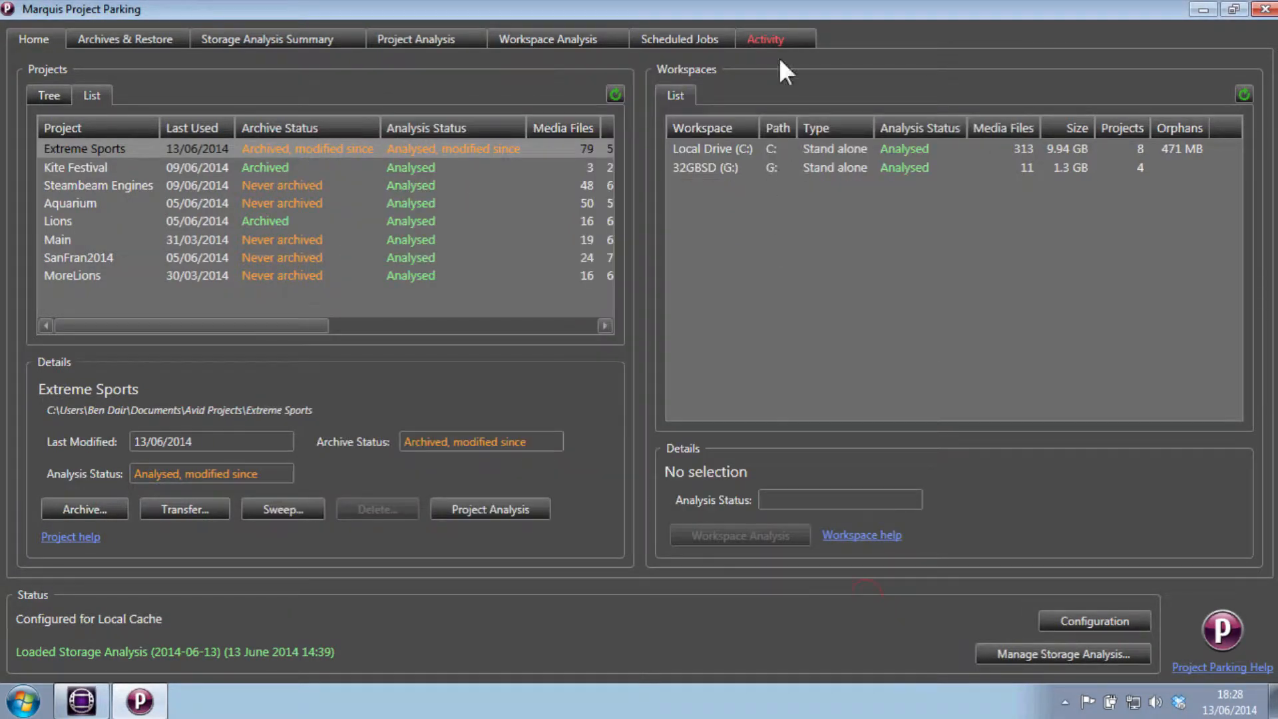
{"action": "left_click", "coordinate": [783, 38]}
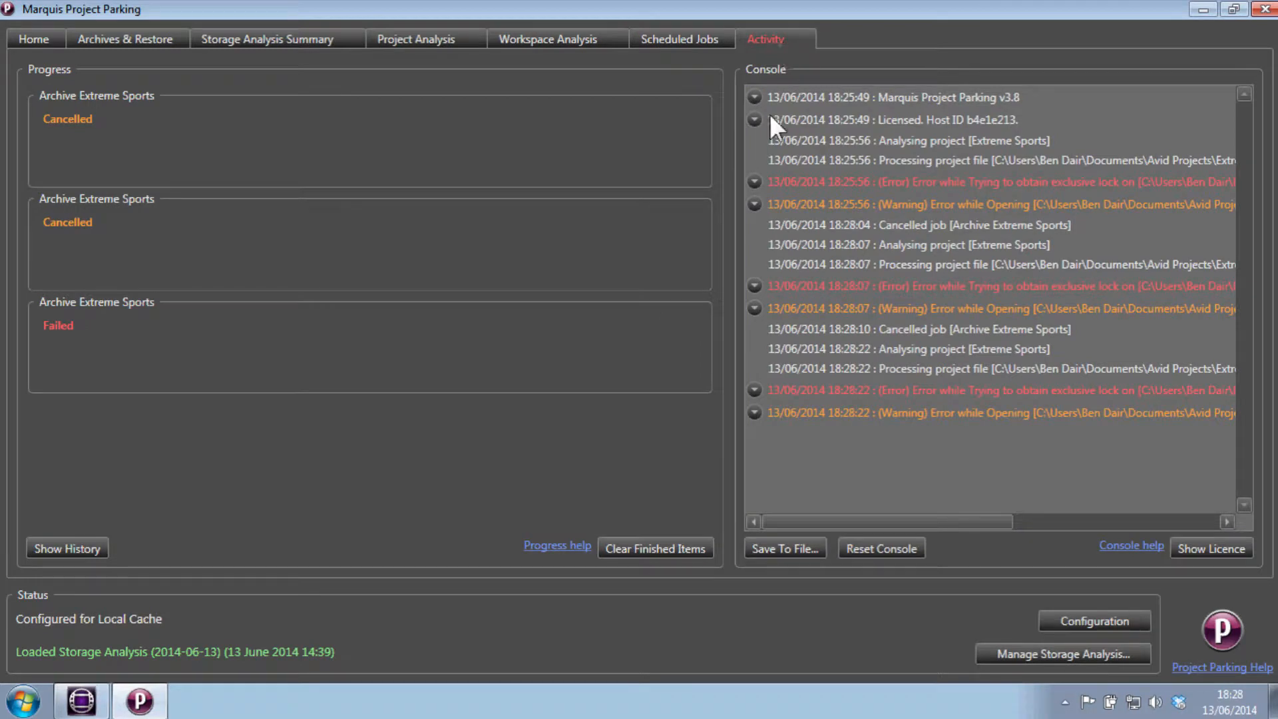
{"action": "left_click", "coordinate": [754, 391]}
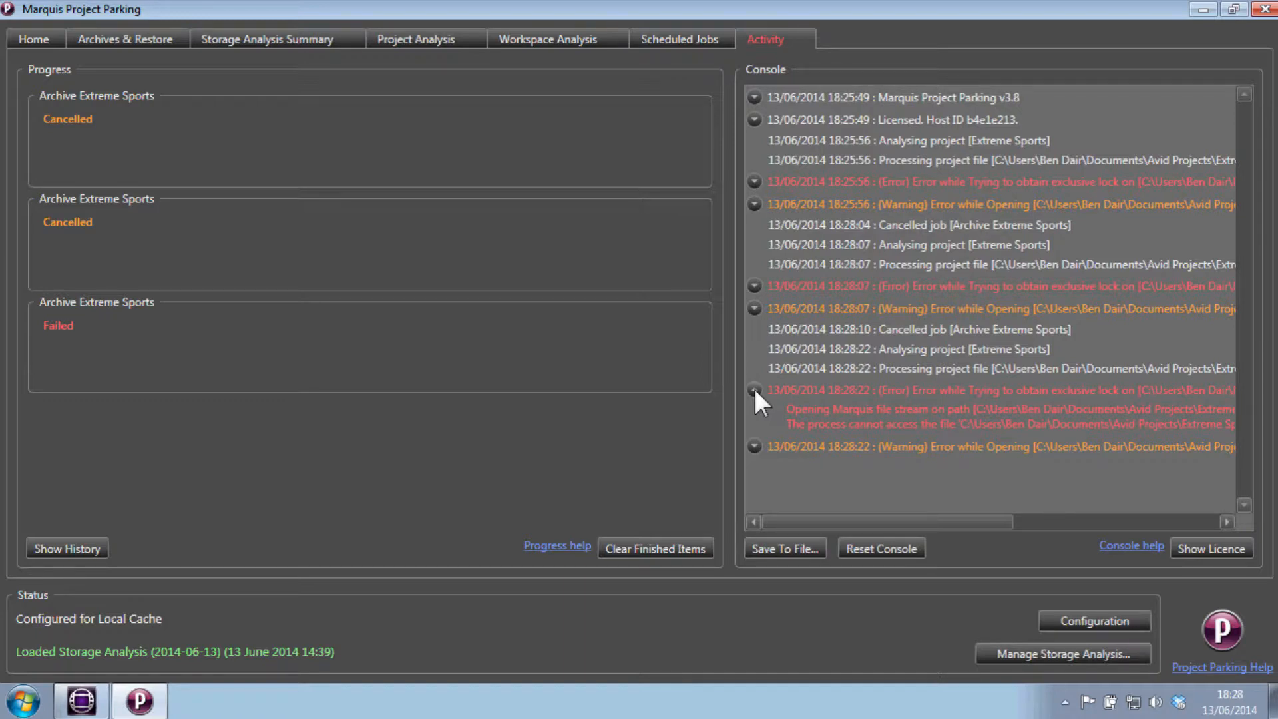
- Close the Extreme Sports project in Avid Media Composer and return to Project Parking
{"action": "left_click", "coordinate": [81, 700]}
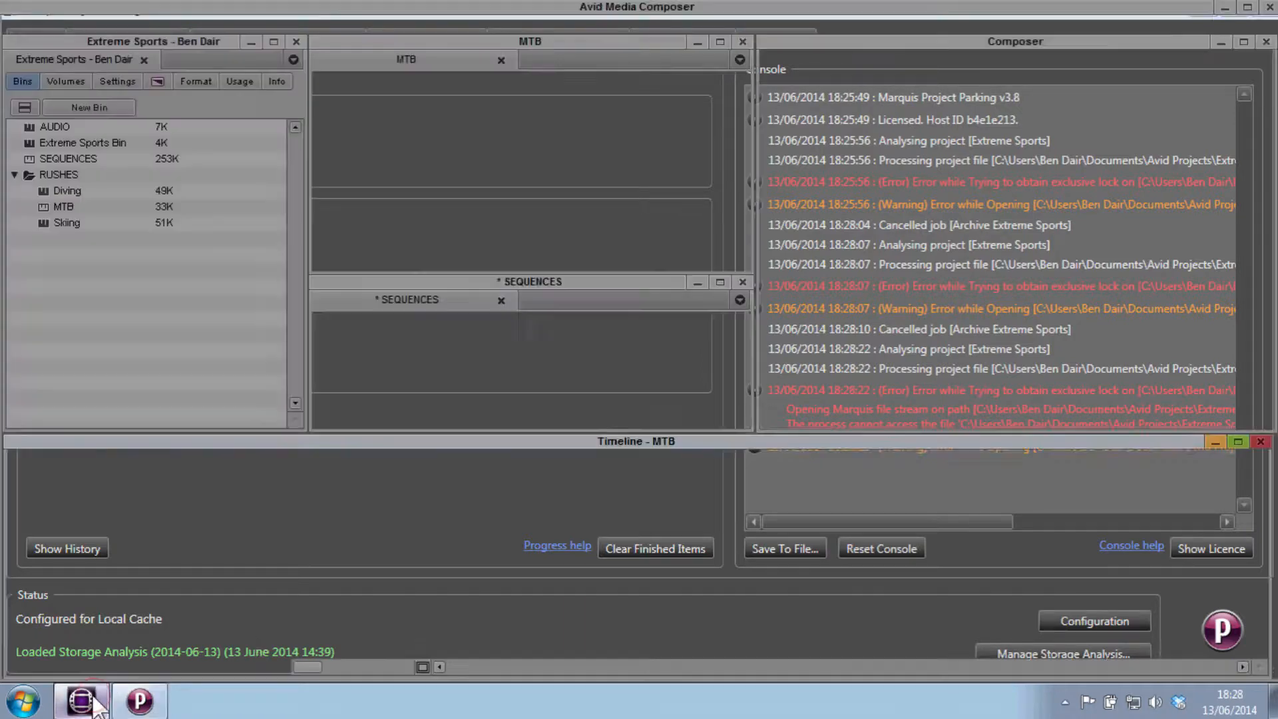
{"action": "left_click", "coordinate": [295, 42]}
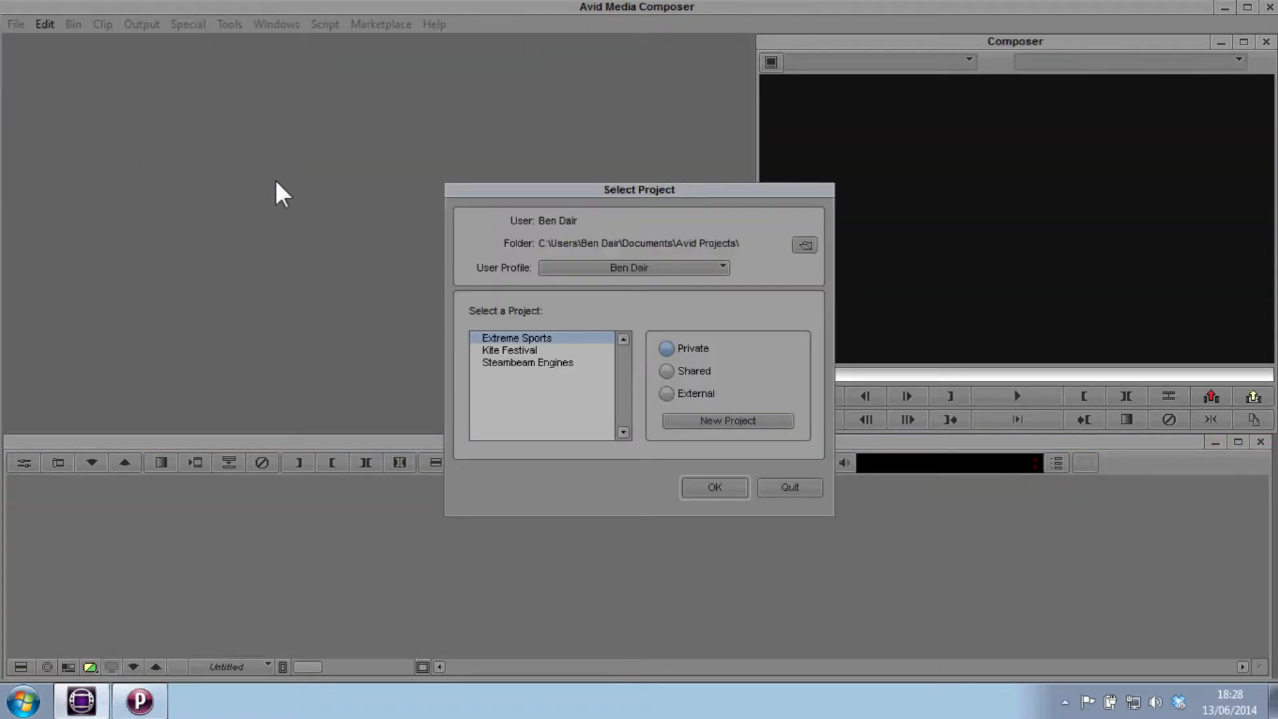
{"action": "left_click", "coordinate": [150, 699]}
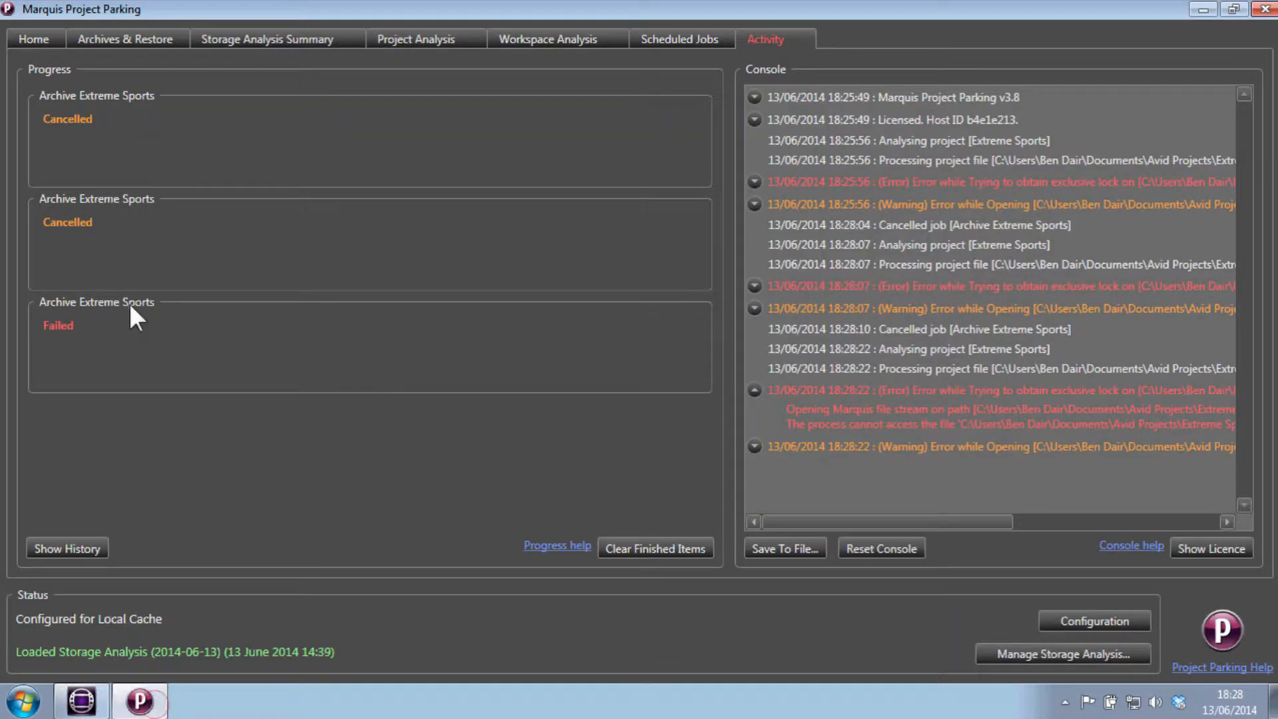
- Archive Extreme Sports to Archives as version 2 with alternate resolutions included, proceeding with the archive after the analysis
{"action": "left_click", "coordinate": [60, 36]}
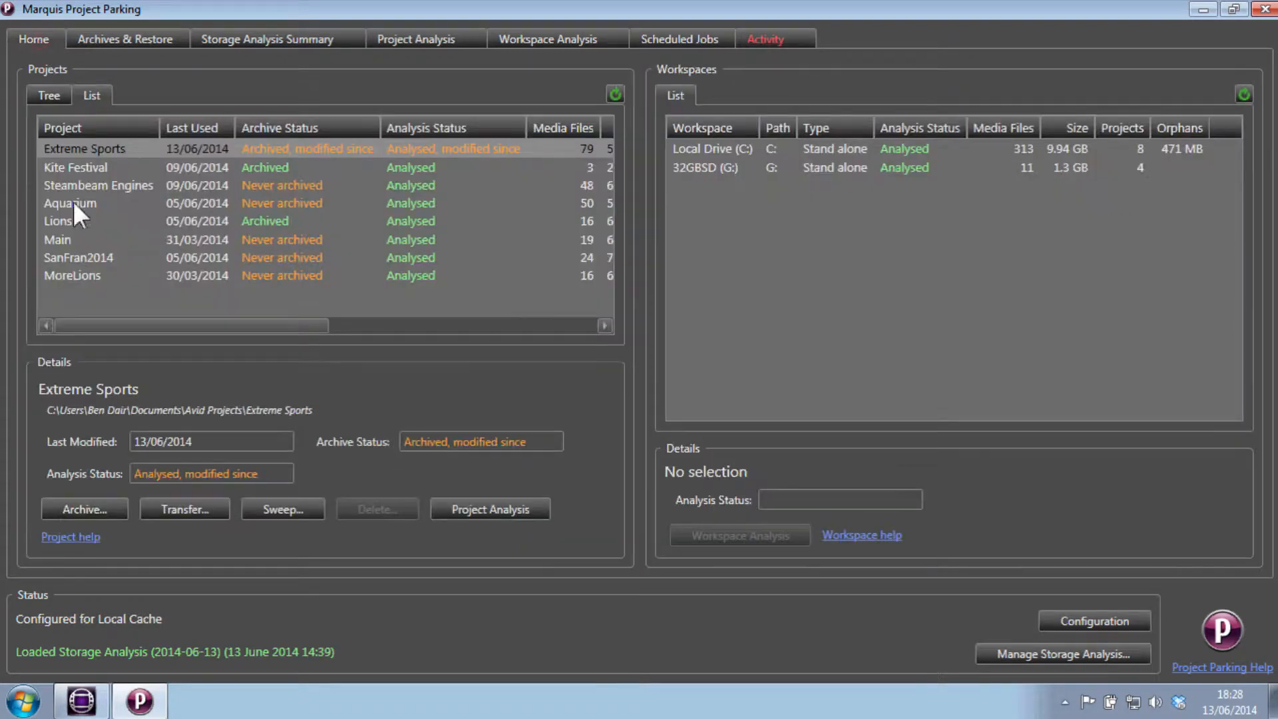
{"action": "left_click", "coordinate": [79, 509]}
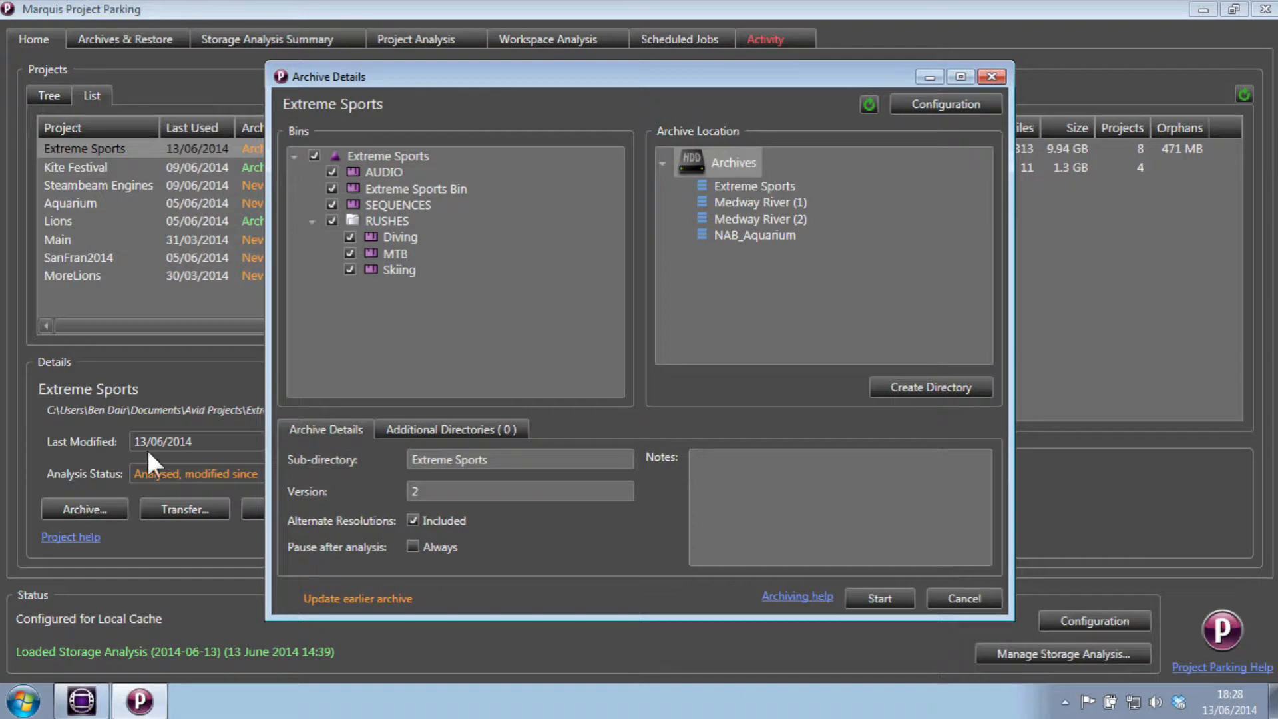
{"action": "left_click", "coordinate": [718, 185]}
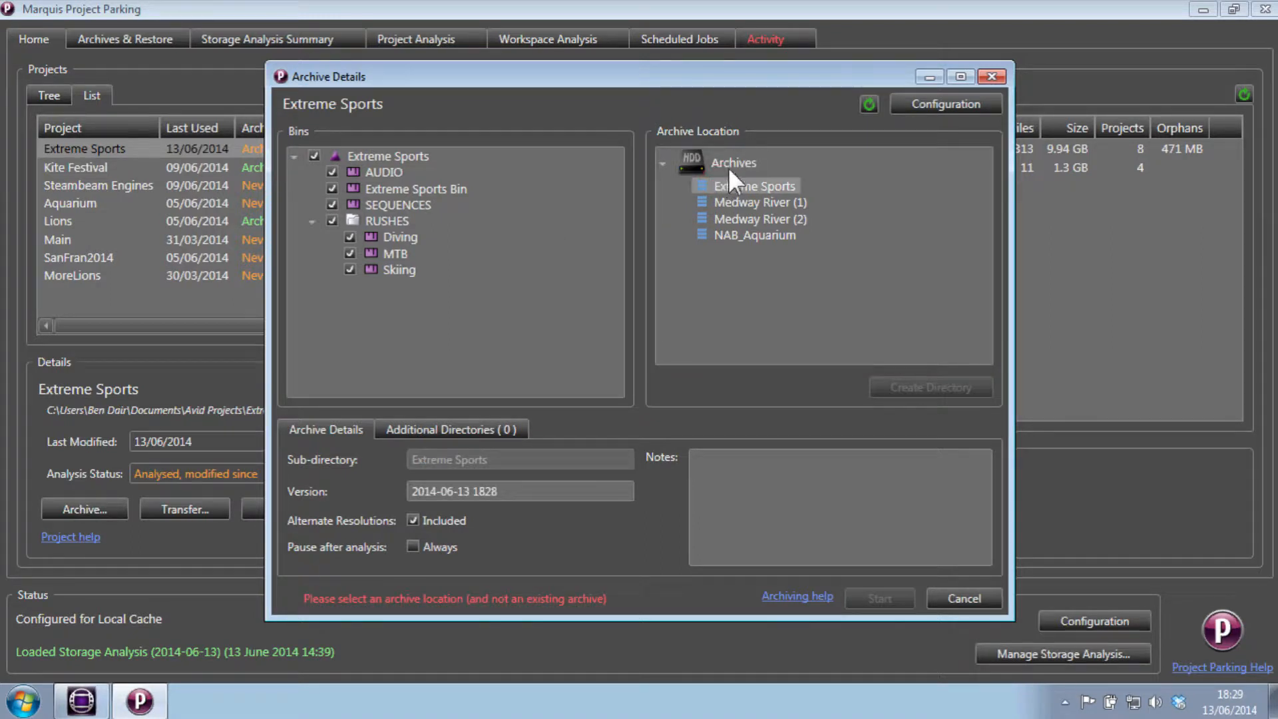
{"action": "left_click", "coordinate": [729, 162]}
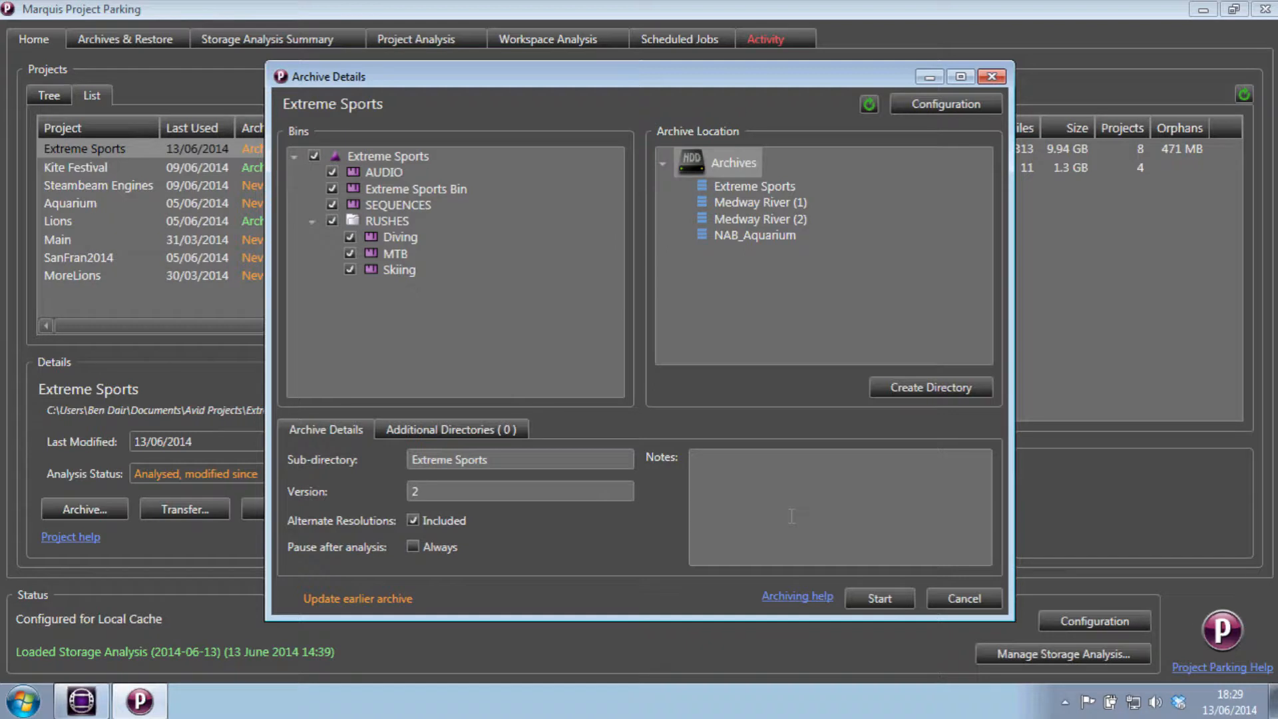
{"action": "left_click", "coordinate": [879, 599]}
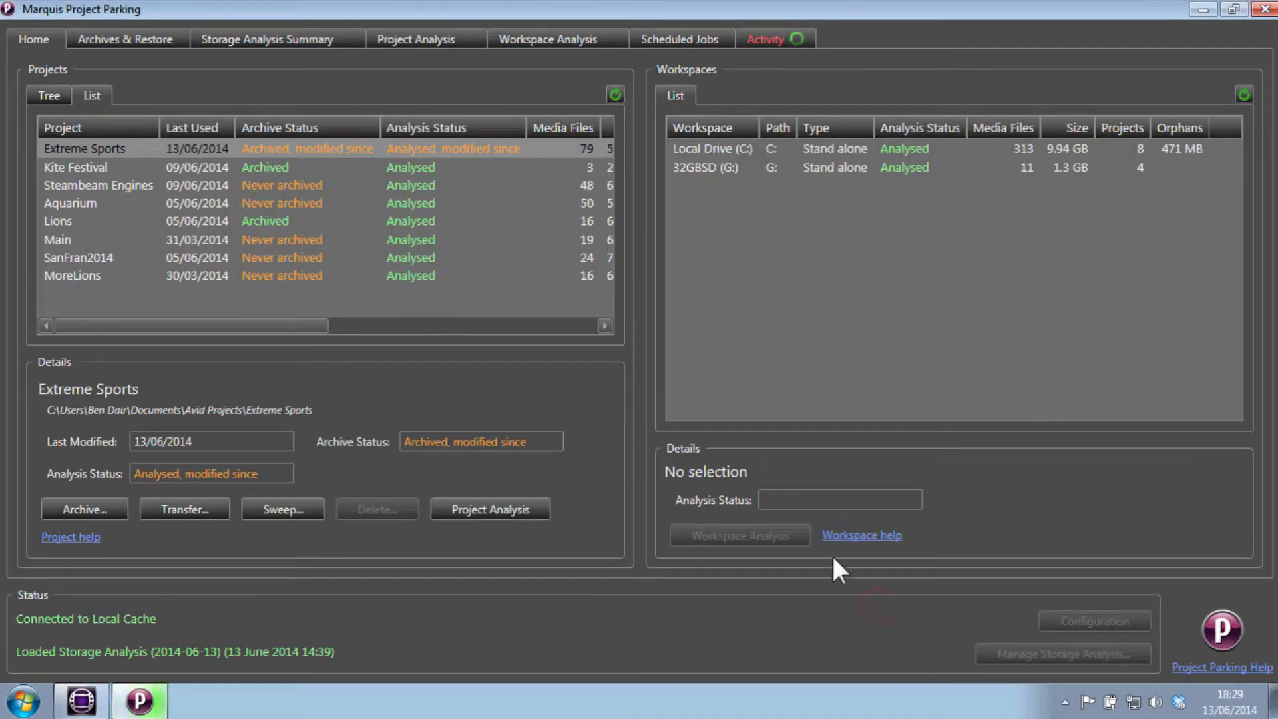
{"action": "left_click", "coordinate": [768, 35]}
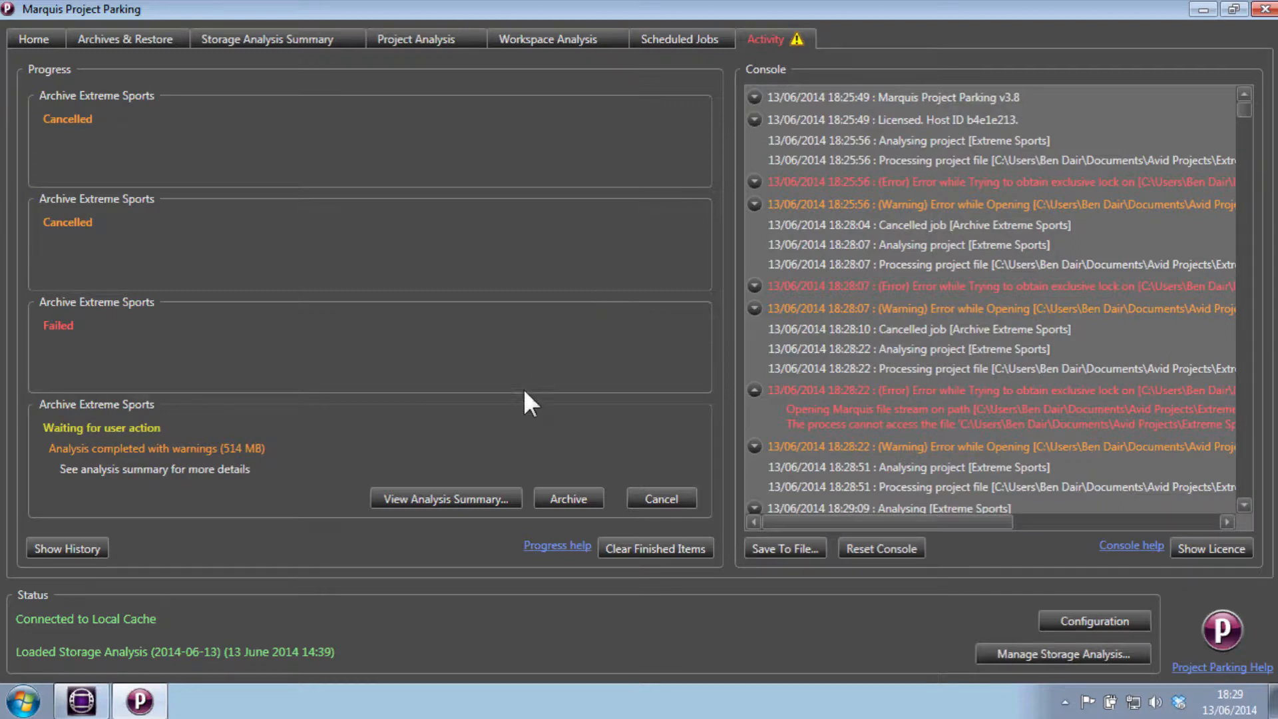
{"action": "left_click", "coordinate": [557, 493]}
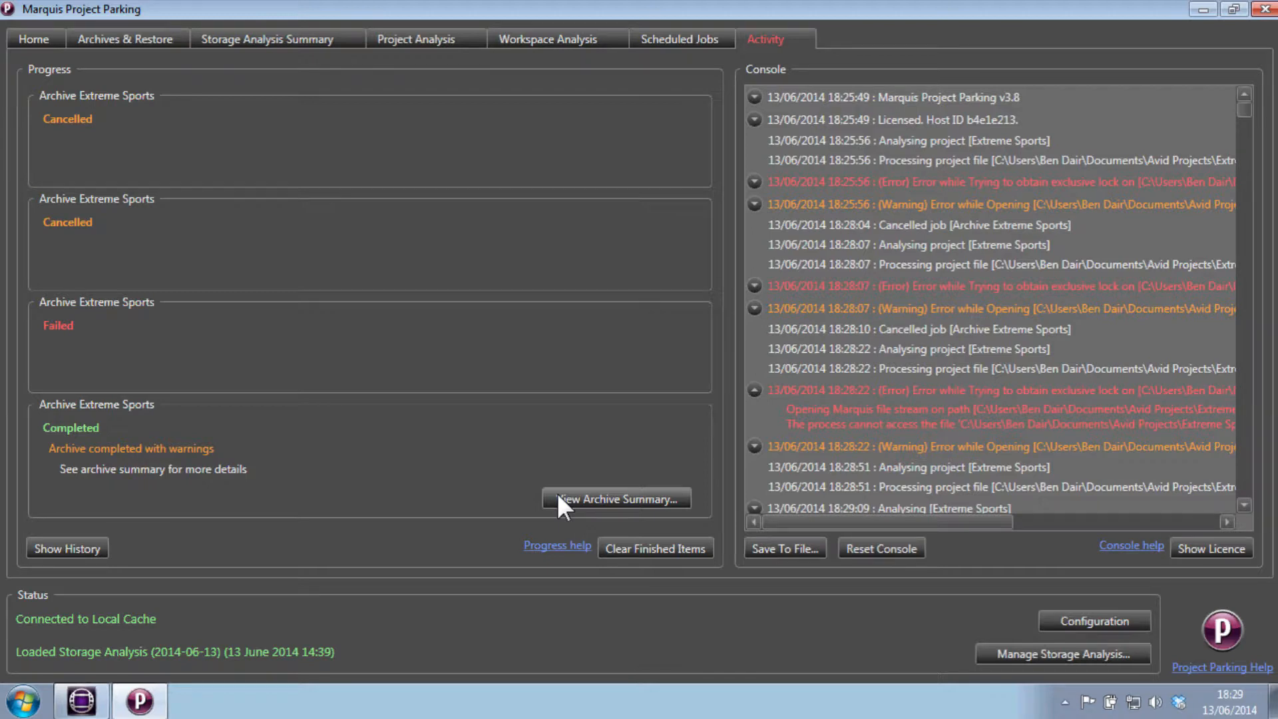
- Examine the missing media files warning in the version 2 archive report and close the report
{"action": "left_click", "coordinate": [557, 499]}
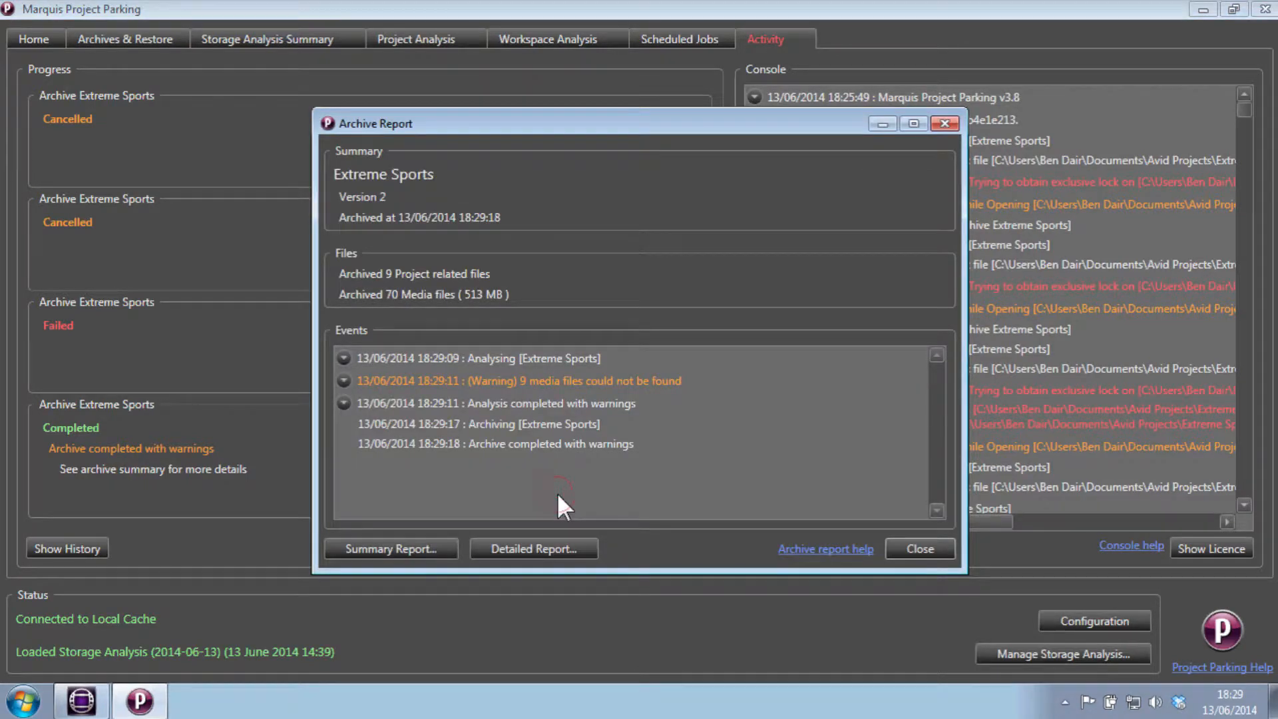
{"action": "left_click", "coordinate": [344, 381]}
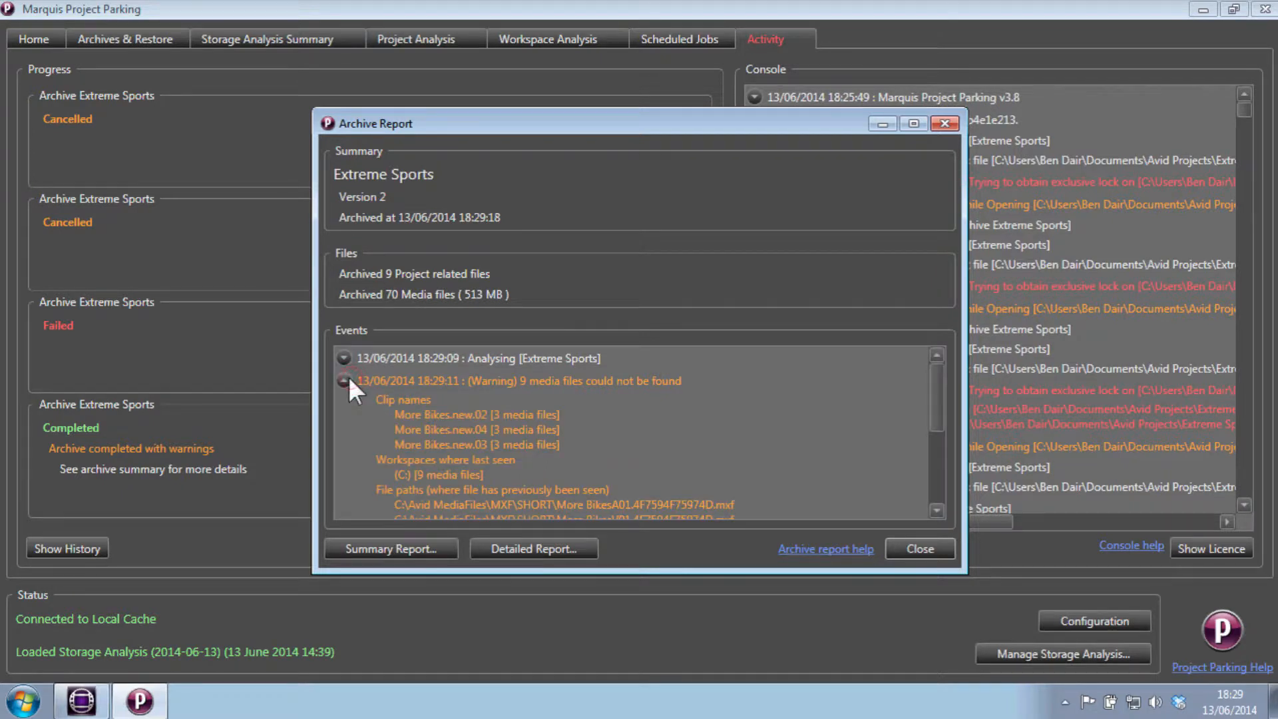
{"action": "key", "text": "Escape"}
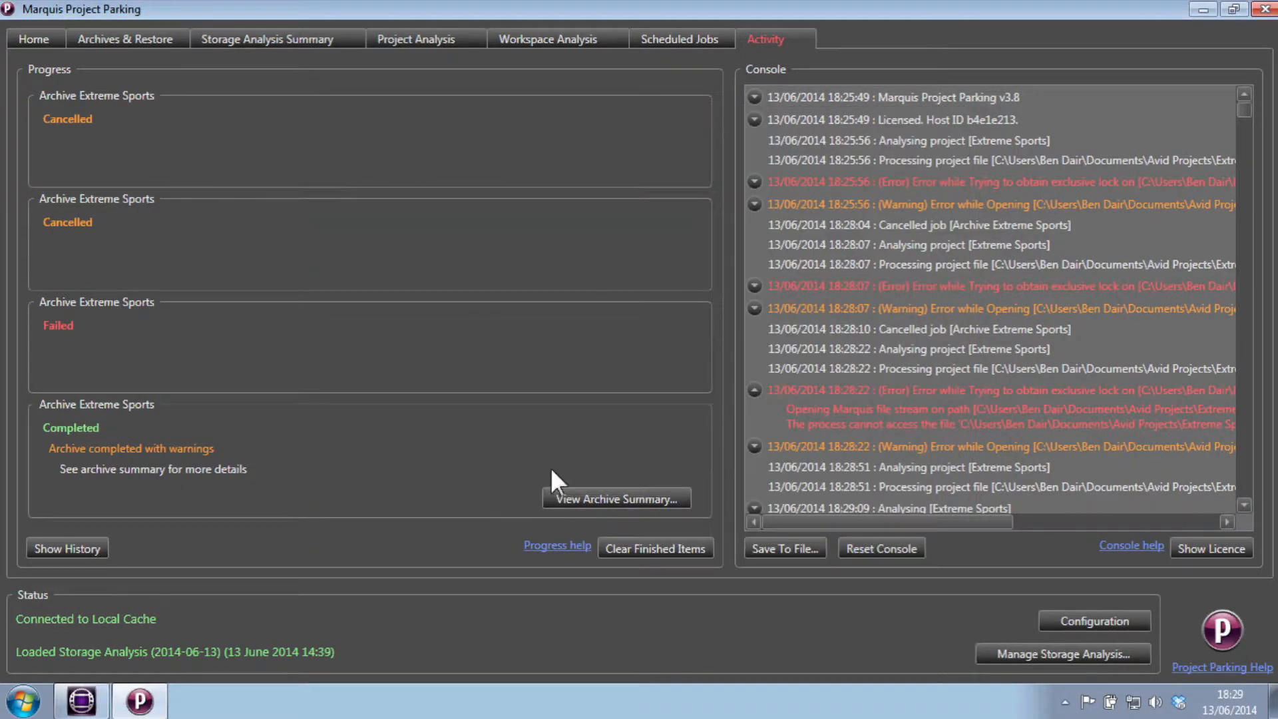
- Choose version 2 of the Extreme Sports archive and open its restore options
{"action": "left_click", "coordinate": [130, 41]}
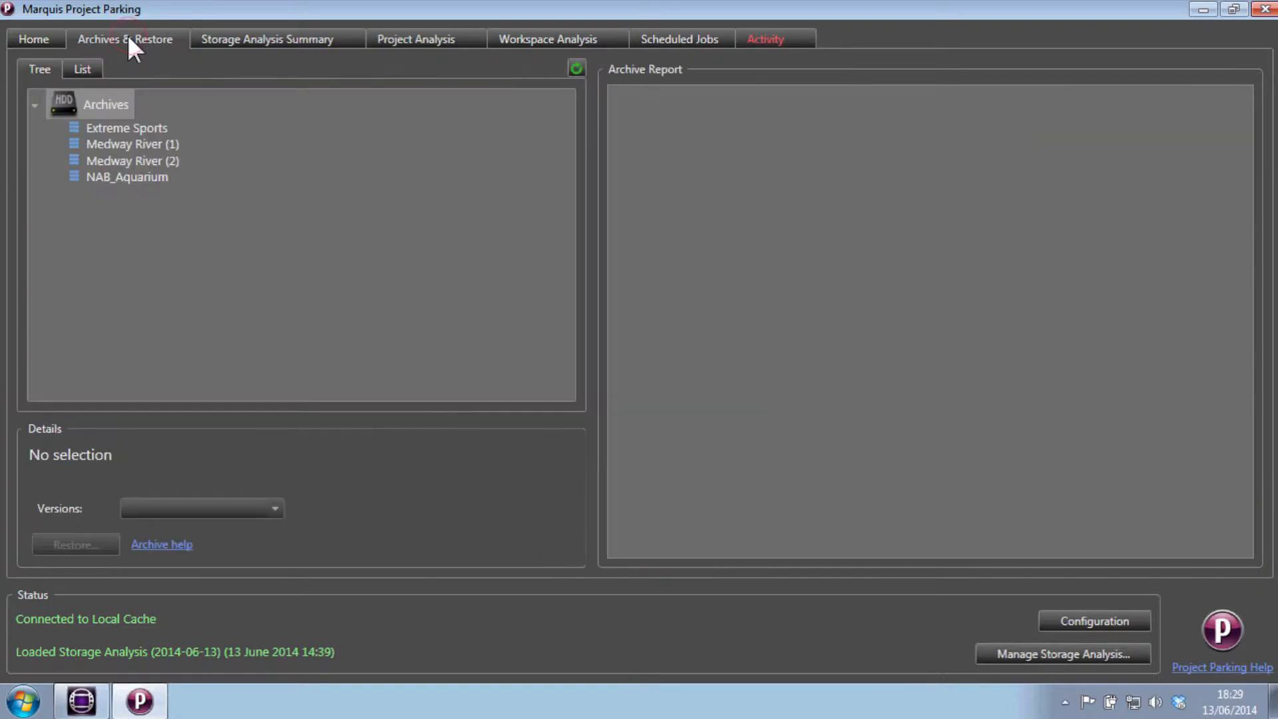
{"action": "left_click", "coordinate": [122, 129]}
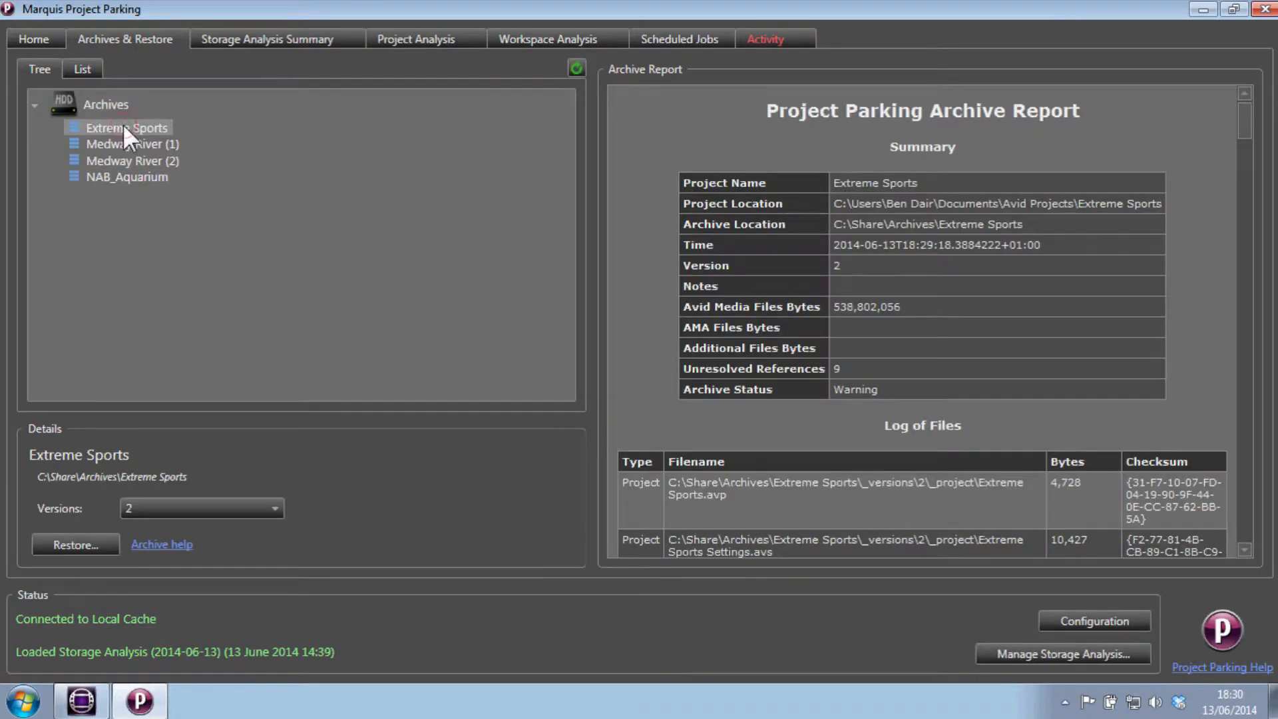
{"action": "left_click", "coordinate": [274, 508]}
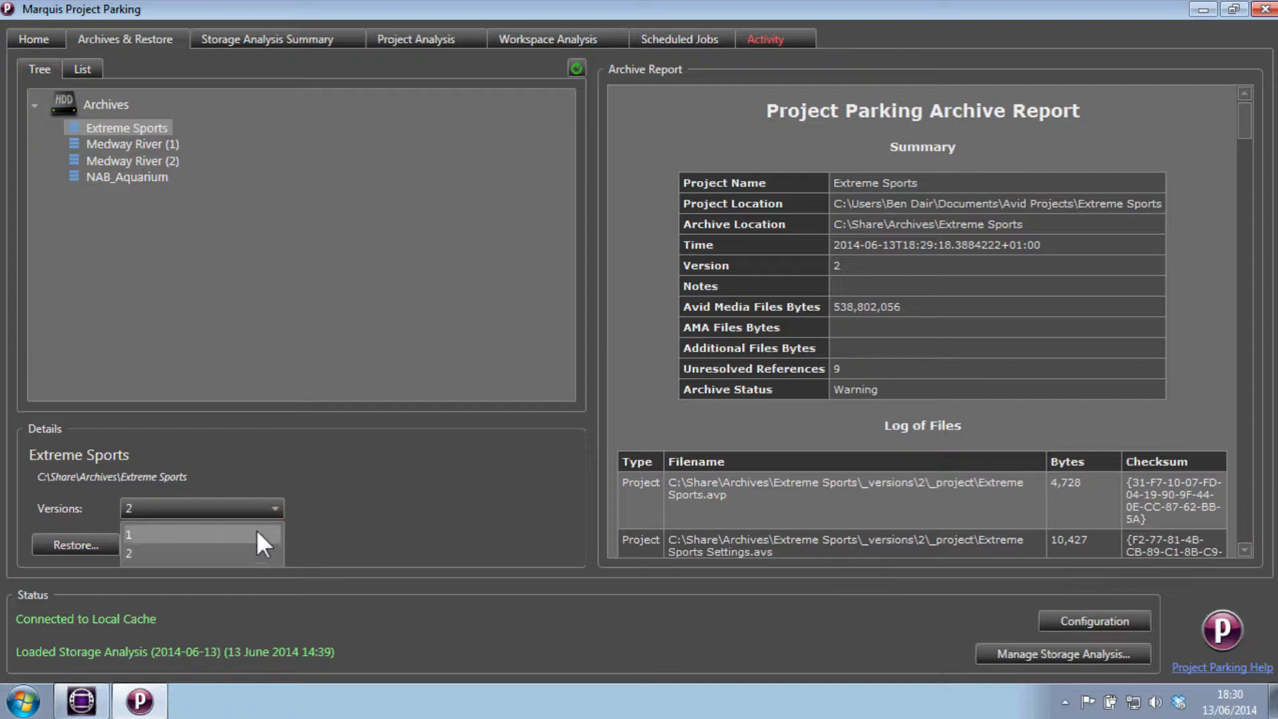
{"action": "left_click", "coordinate": [258, 550]}
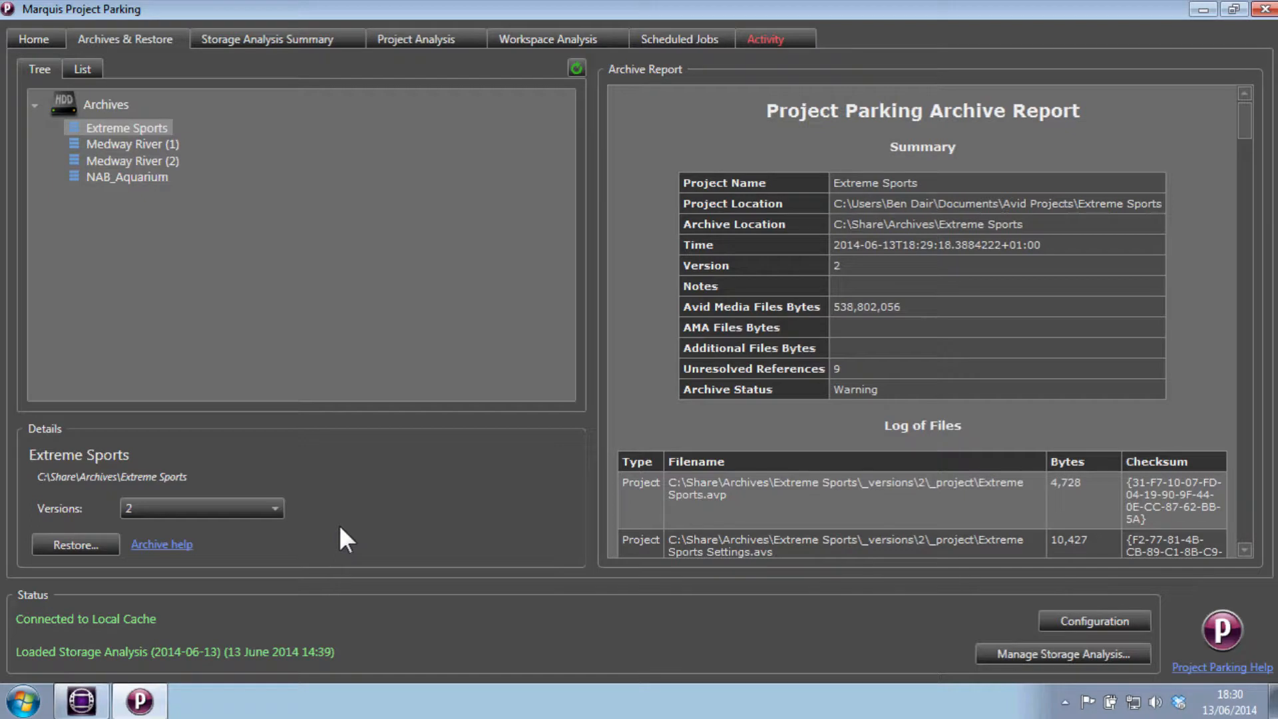
{"action": "left_click", "coordinate": [95, 545]}
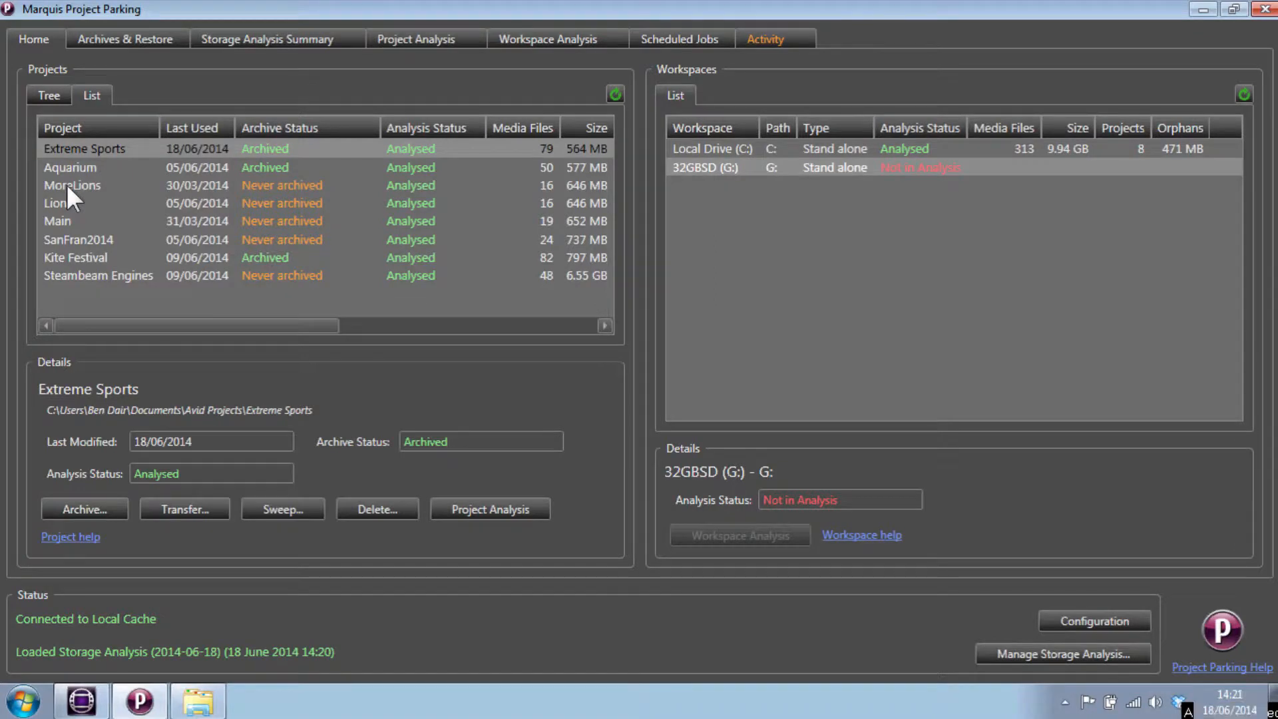
- Examine the archive reports of Undersea World and Extreme Sports in the Archives location
{"action": "left_click", "coordinate": [146, 40]}
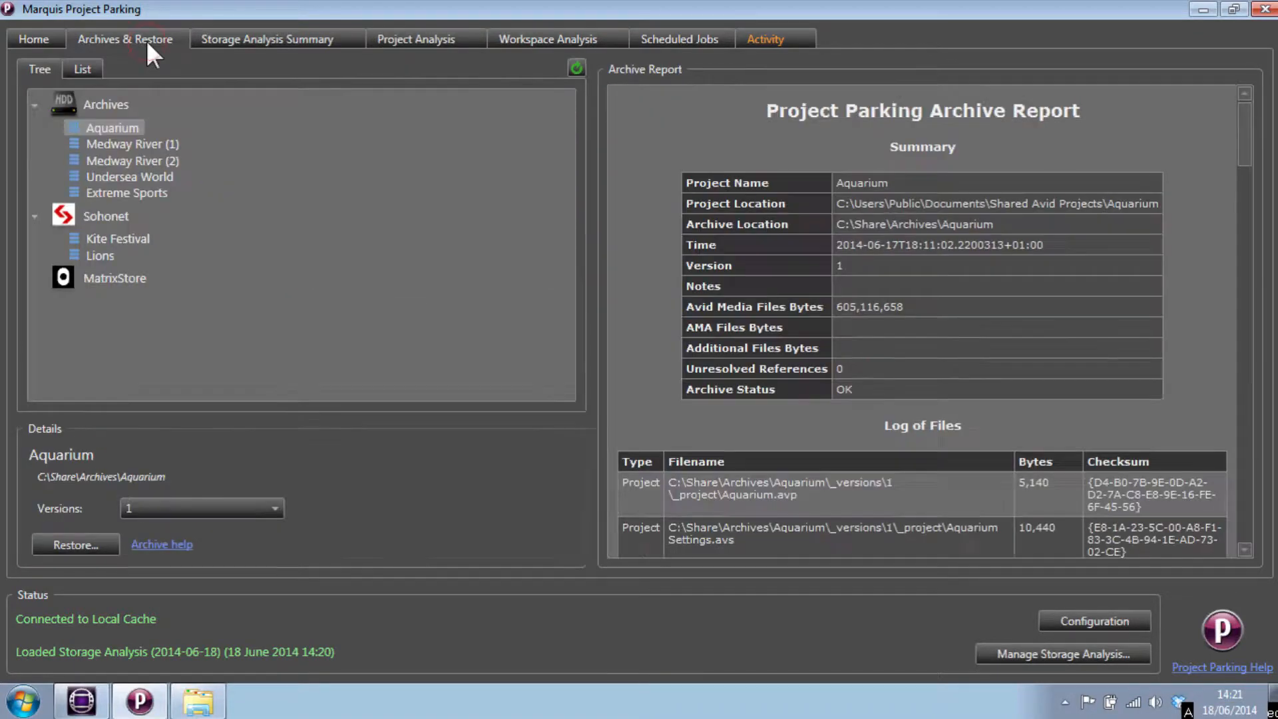
{"action": "left_click", "coordinate": [143, 176]}
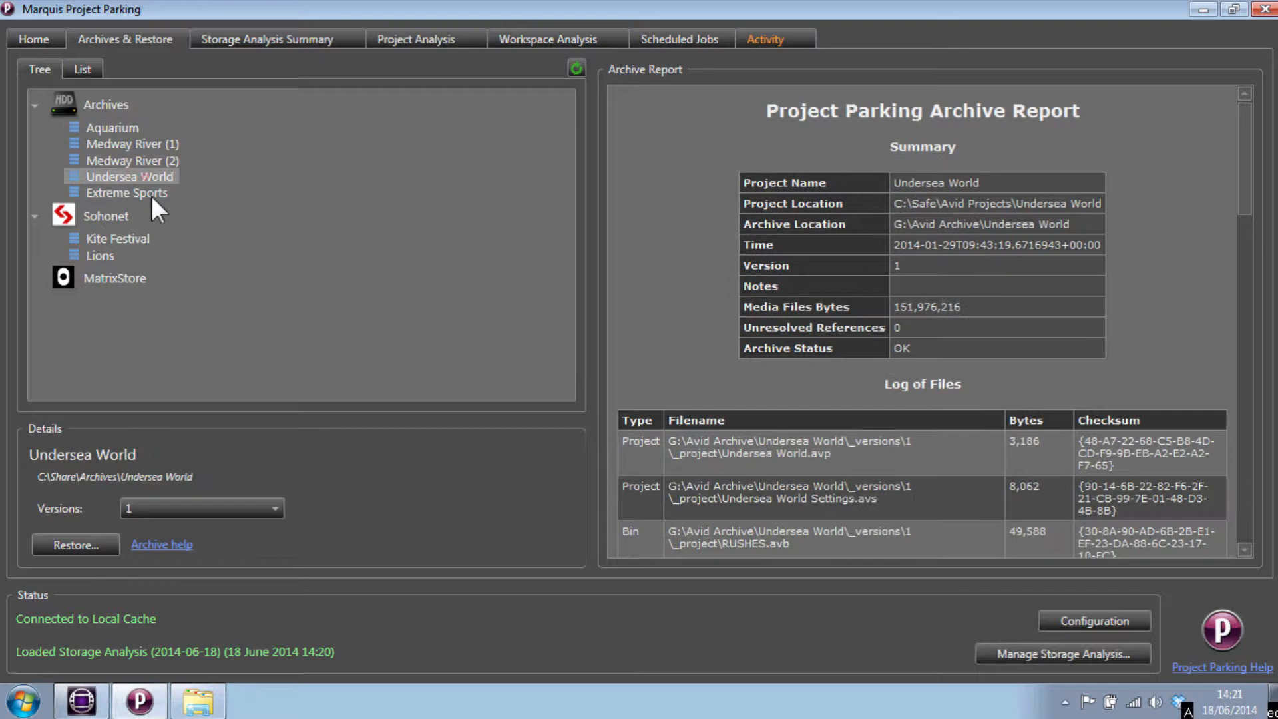
{"action": "left_click", "coordinate": [151, 194]}
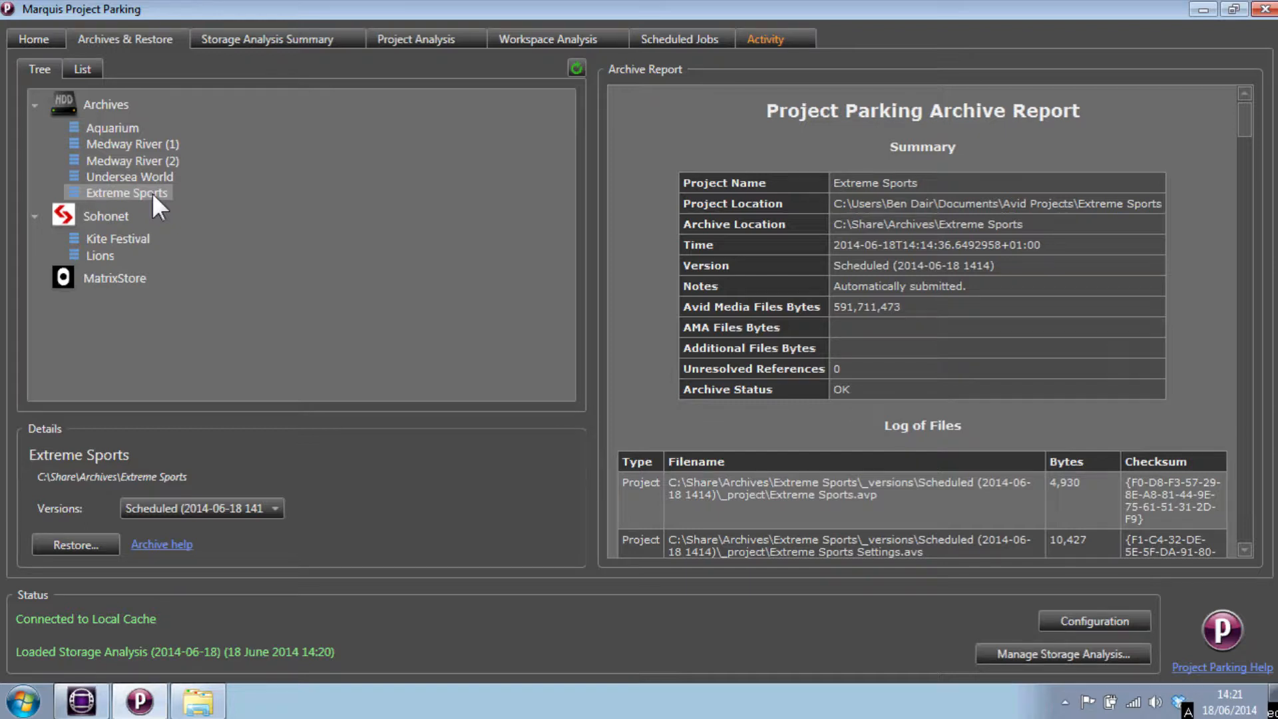
- Delete the Extreme Sports project with full verification and alternate resolutions included, without pausing after each stage
{"action": "left_click", "coordinate": [37, 40]}
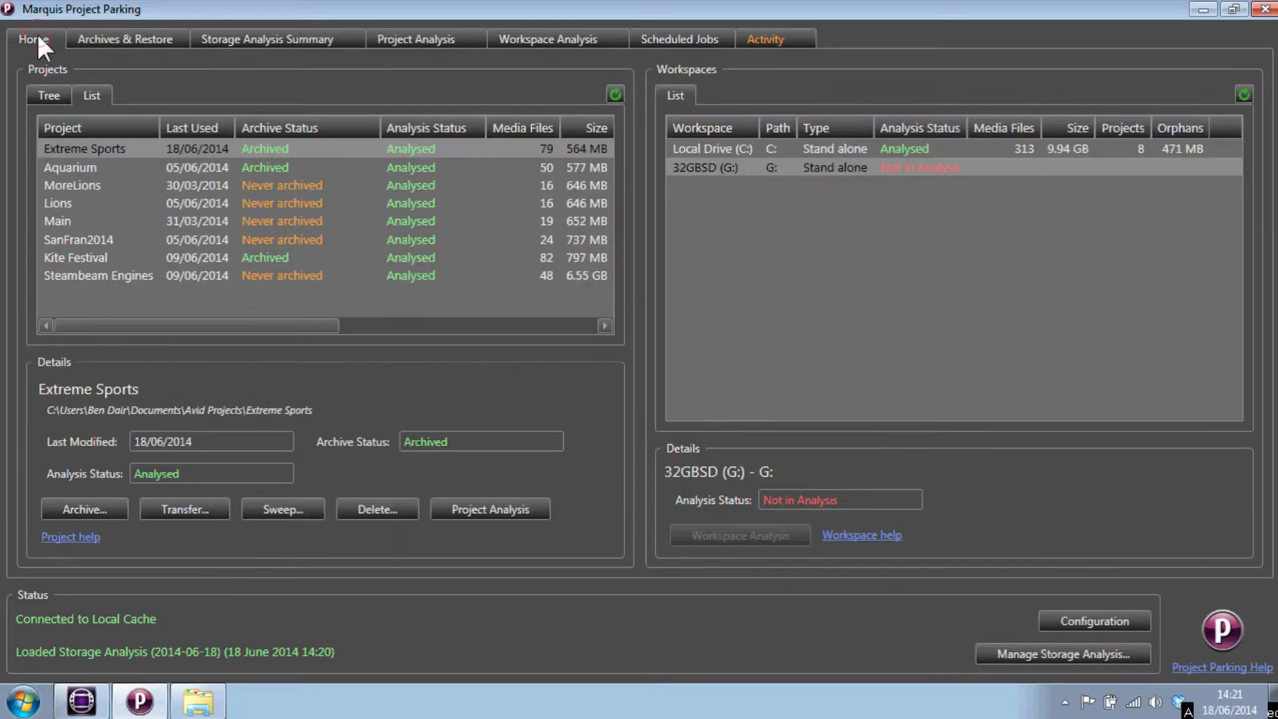
{"action": "left_click", "coordinate": [63, 145]}
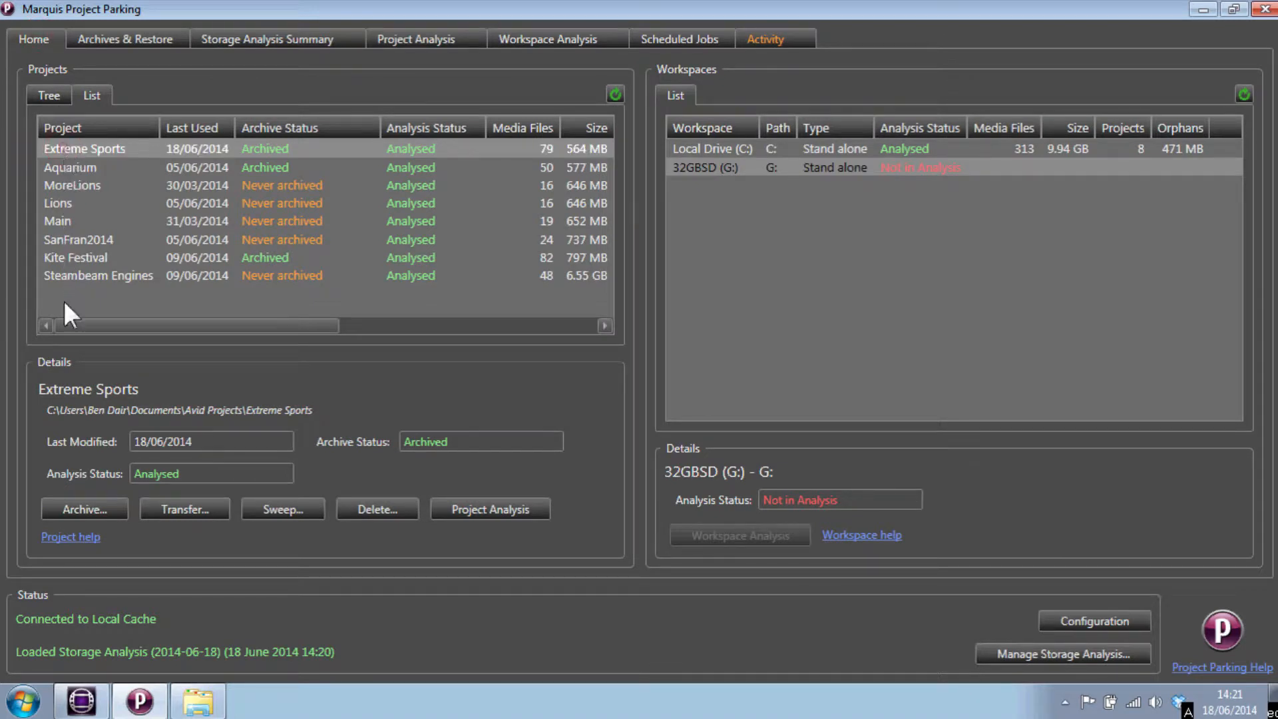
{"action": "left_click", "coordinate": [409, 510]}
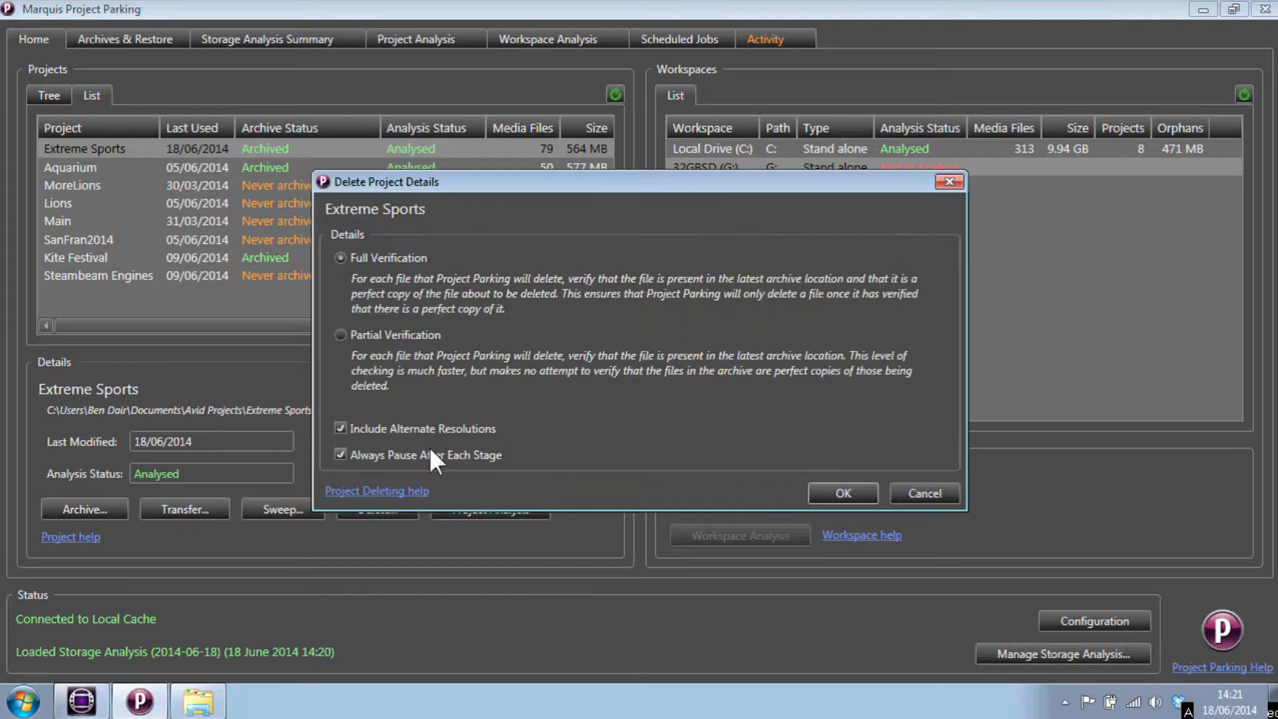
{"action": "left_click", "coordinate": [340, 455]}
{"action": "left_click", "coordinate": [831, 493]}
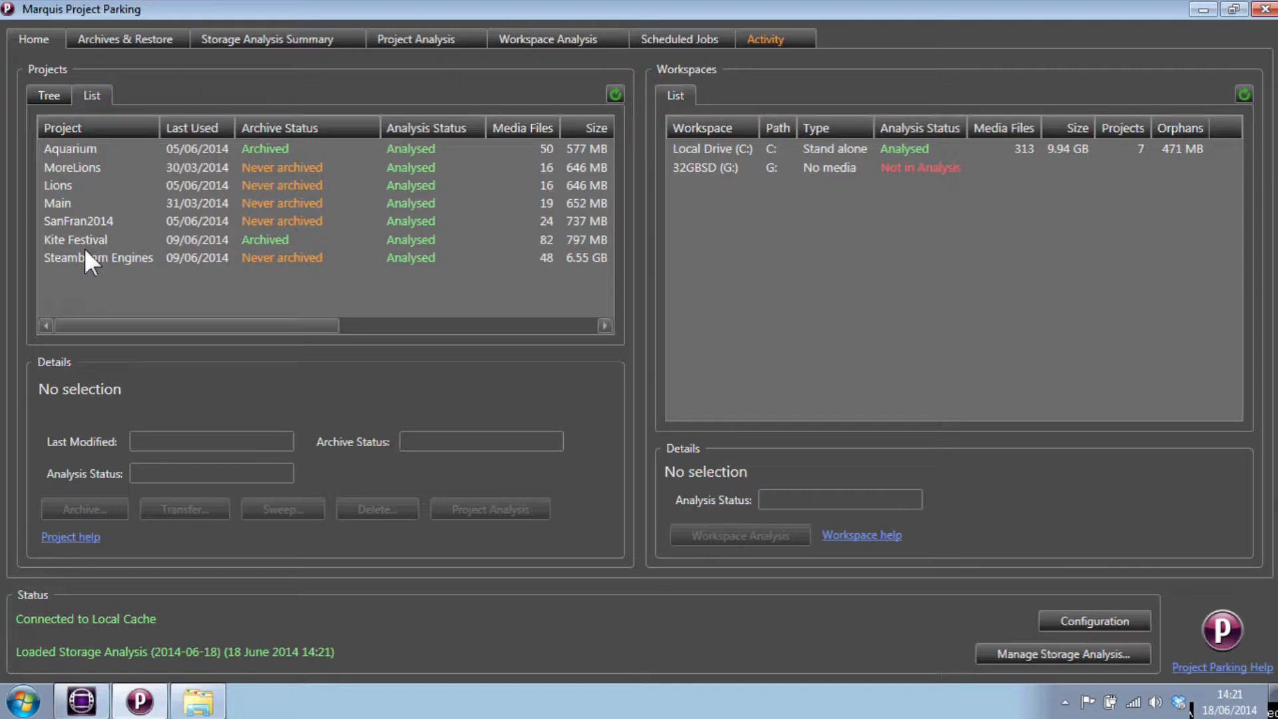
- Restore all bins of Extreme Sports archive version 1 to the first Avid Projects location with media on Local Drive (C:), and check the project list
{"action": "left_click", "coordinate": [85, 35]}
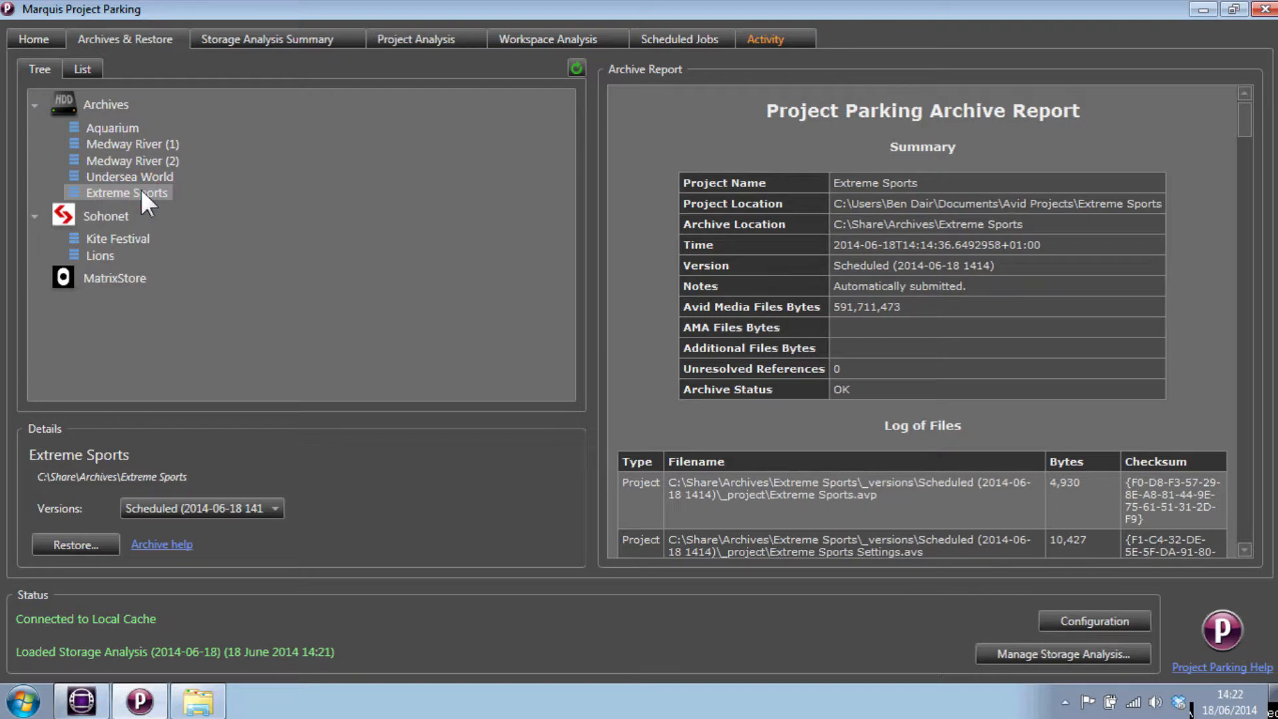
{"action": "left_click", "coordinate": [269, 507]}
{"action": "left_click", "coordinate": [241, 525]}
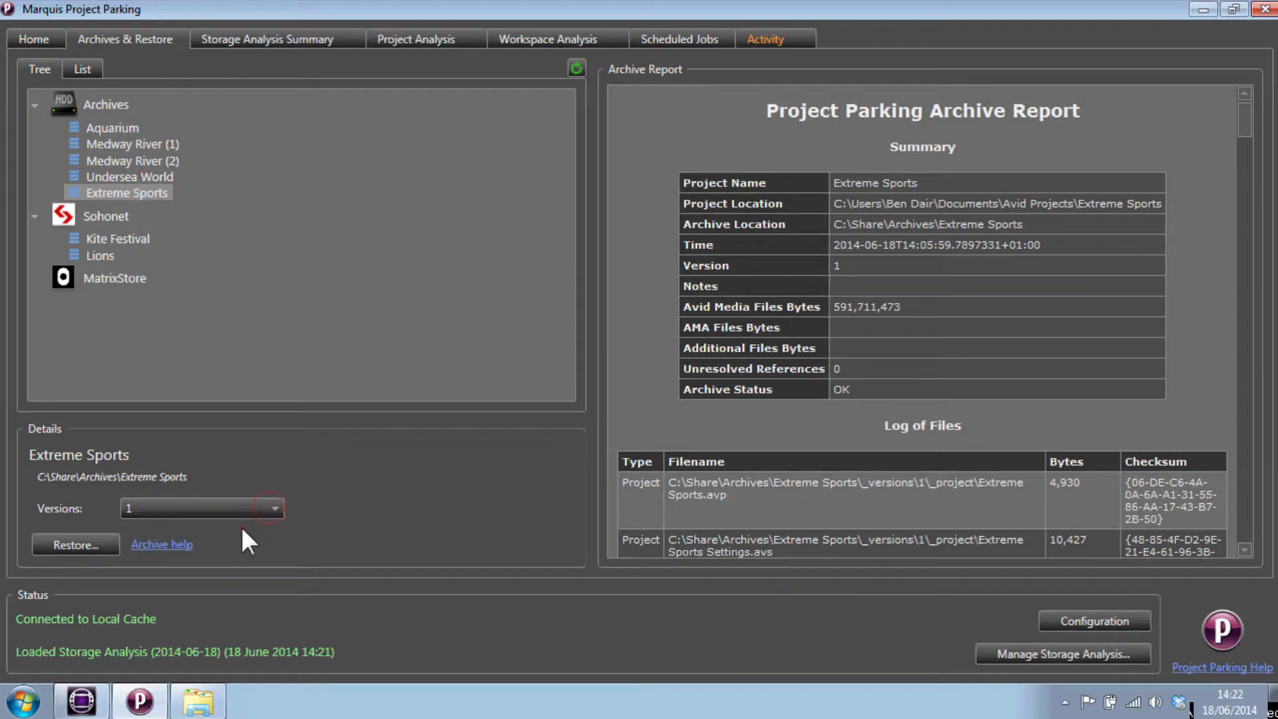
{"action": "left_click", "coordinate": [93, 543]}
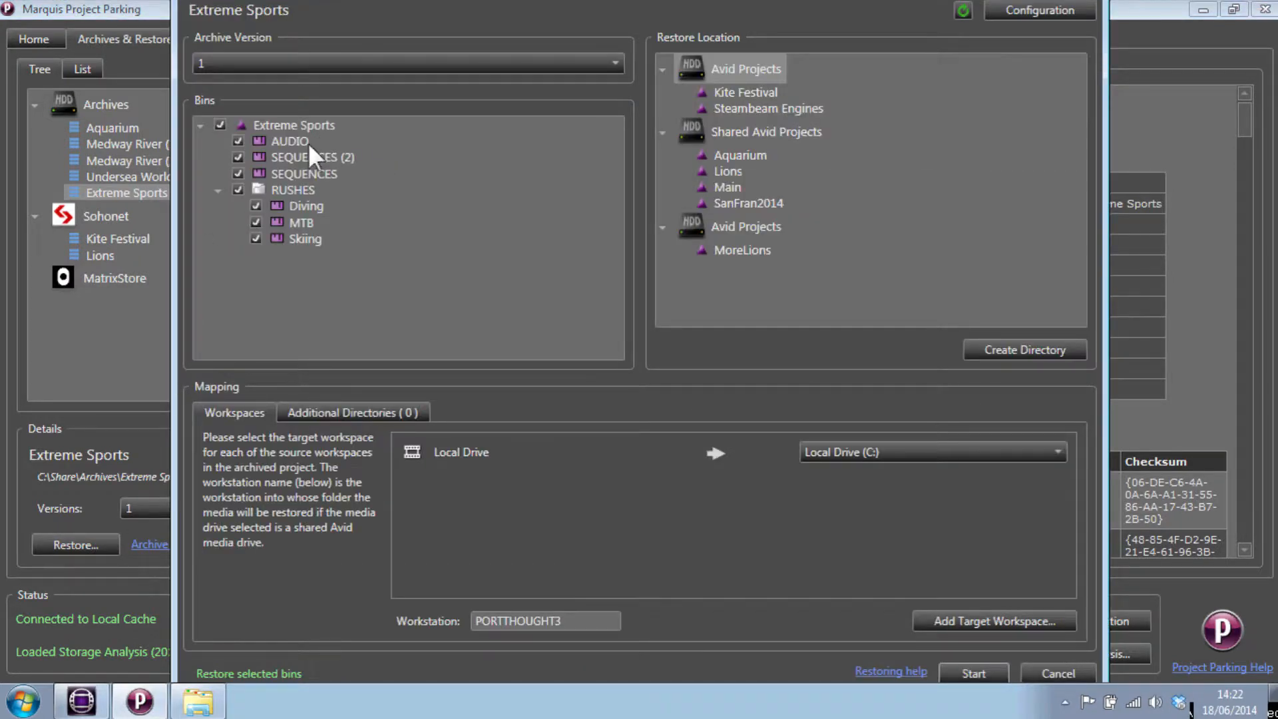
{"action": "left_click", "coordinate": [302, 143]}
{"action": "left_click", "coordinate": [759, 132]}
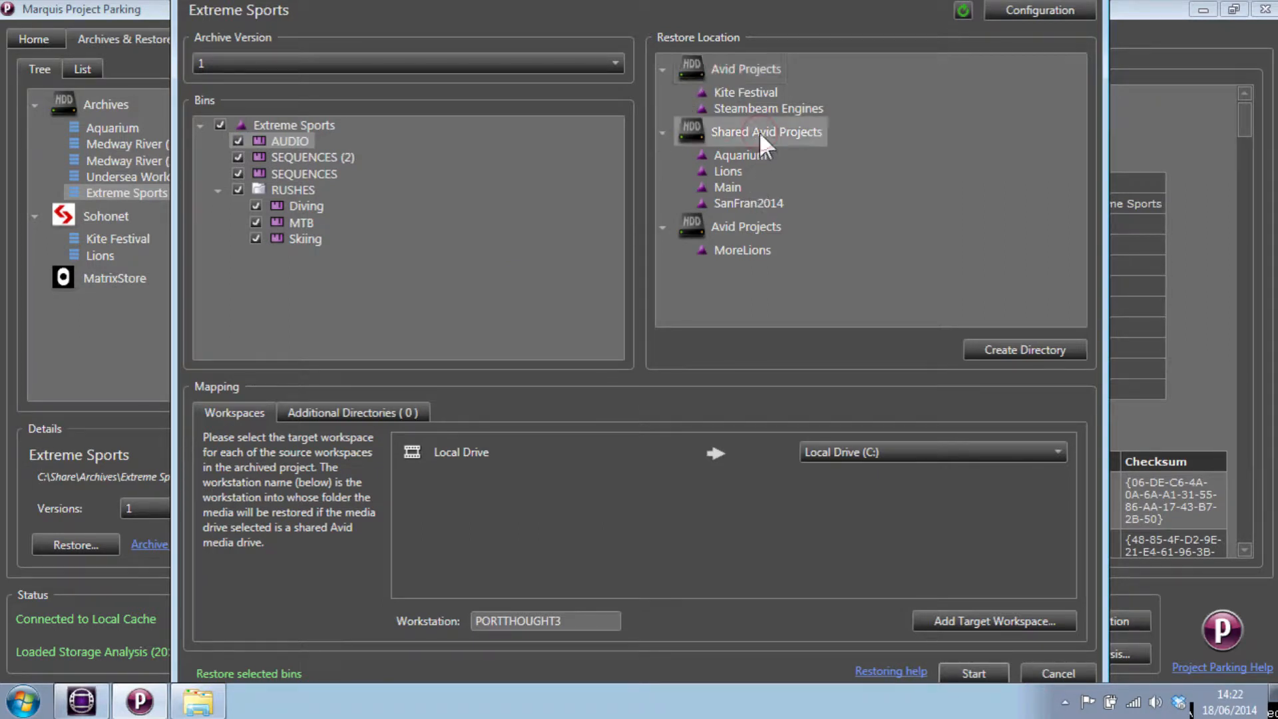
{"action": "left_click", "coordinate": [747, 67]}
{"action": "left_click", "coordinate": [924, 442]}
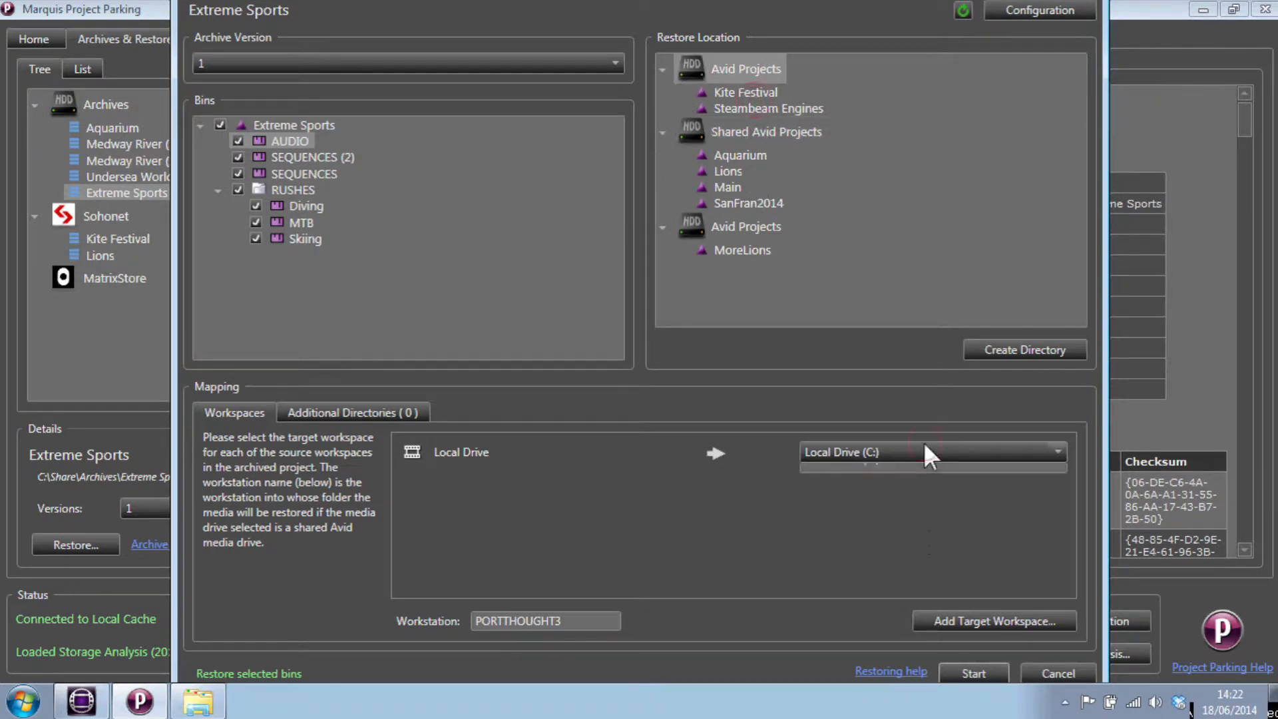
{"action": "left_click", "coordinate": [940, 477]}
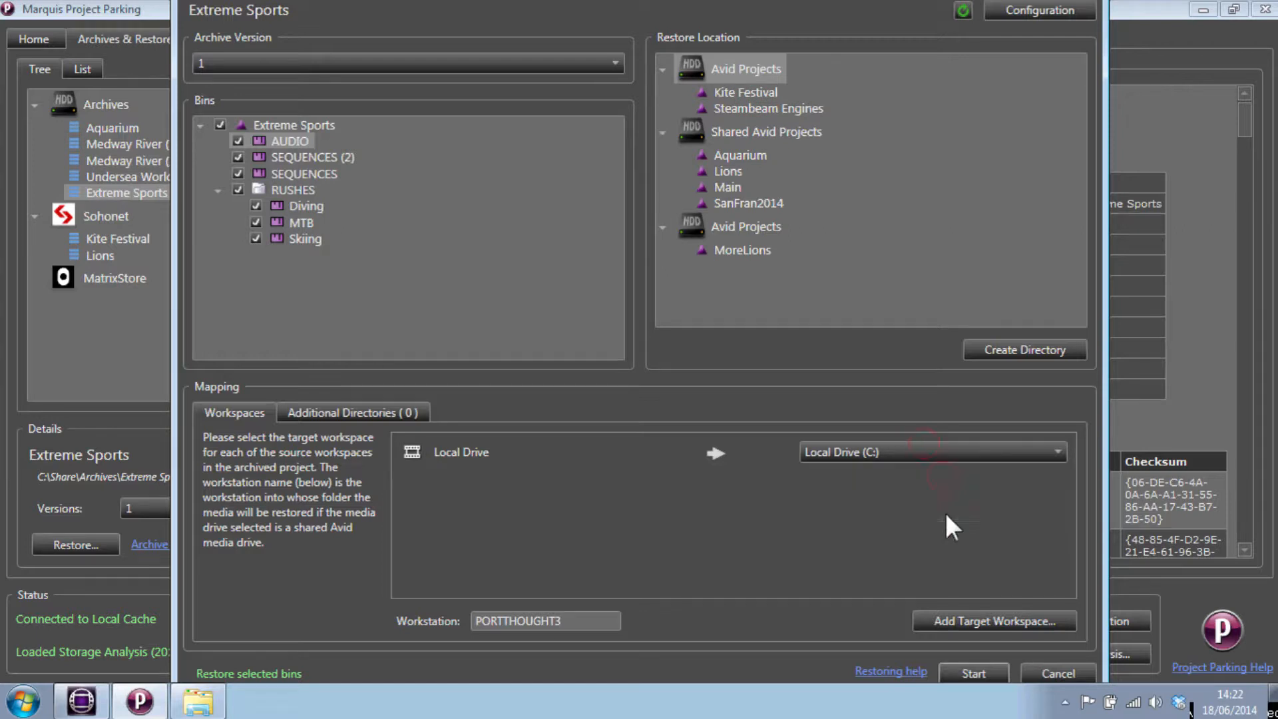
{"action": "left_click", "coordinate": [967, 673]}
{"action": "left_click", "coordinate": [52, 39]}
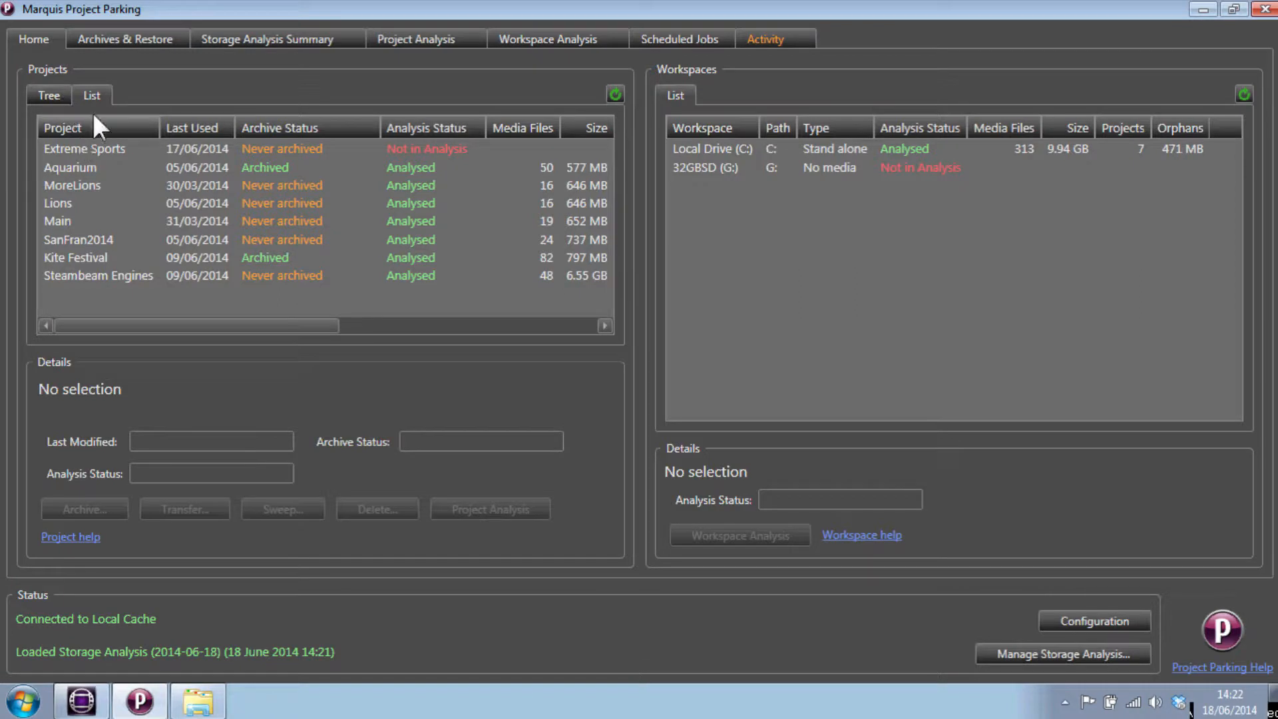
- Restore only the SEQUENCES (2) bin from Extreme Sports archive version 2 to Avid Projects, with media on Local Drive (C:)
{"action": "left_click", "coordinate": [118, 40]}
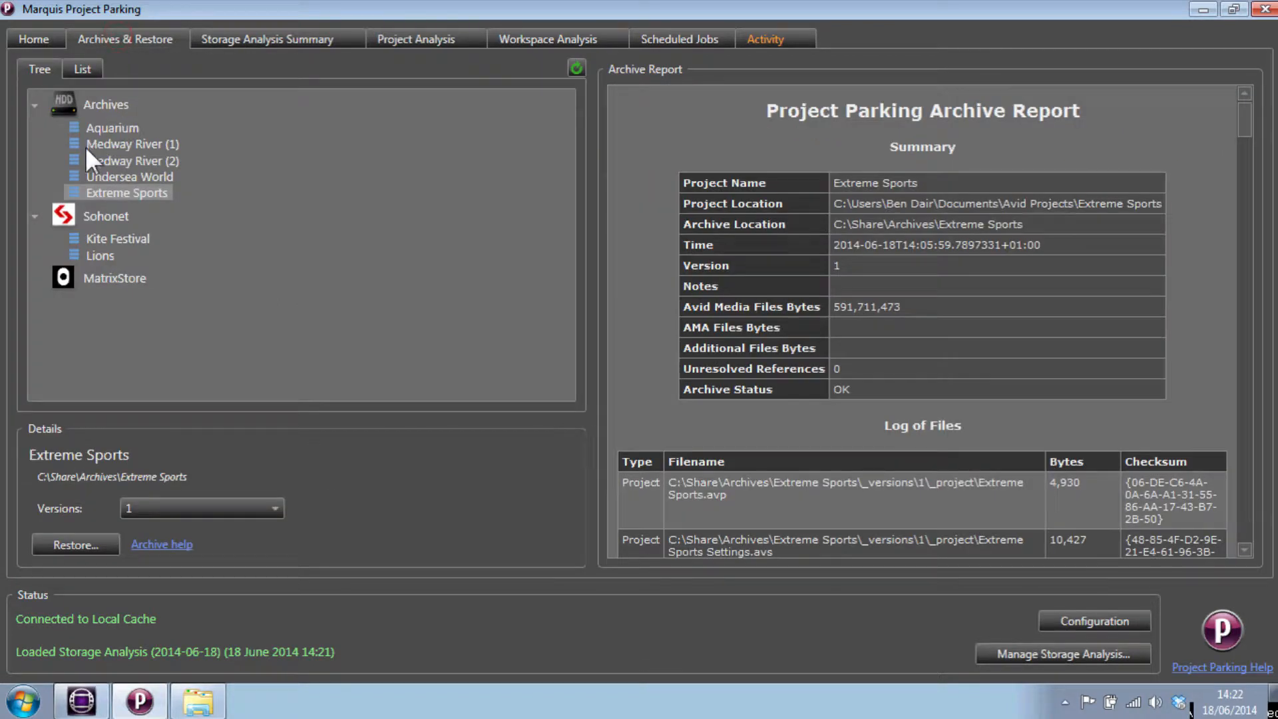
{"action": "left_click", "coordinate": [201, 503]}
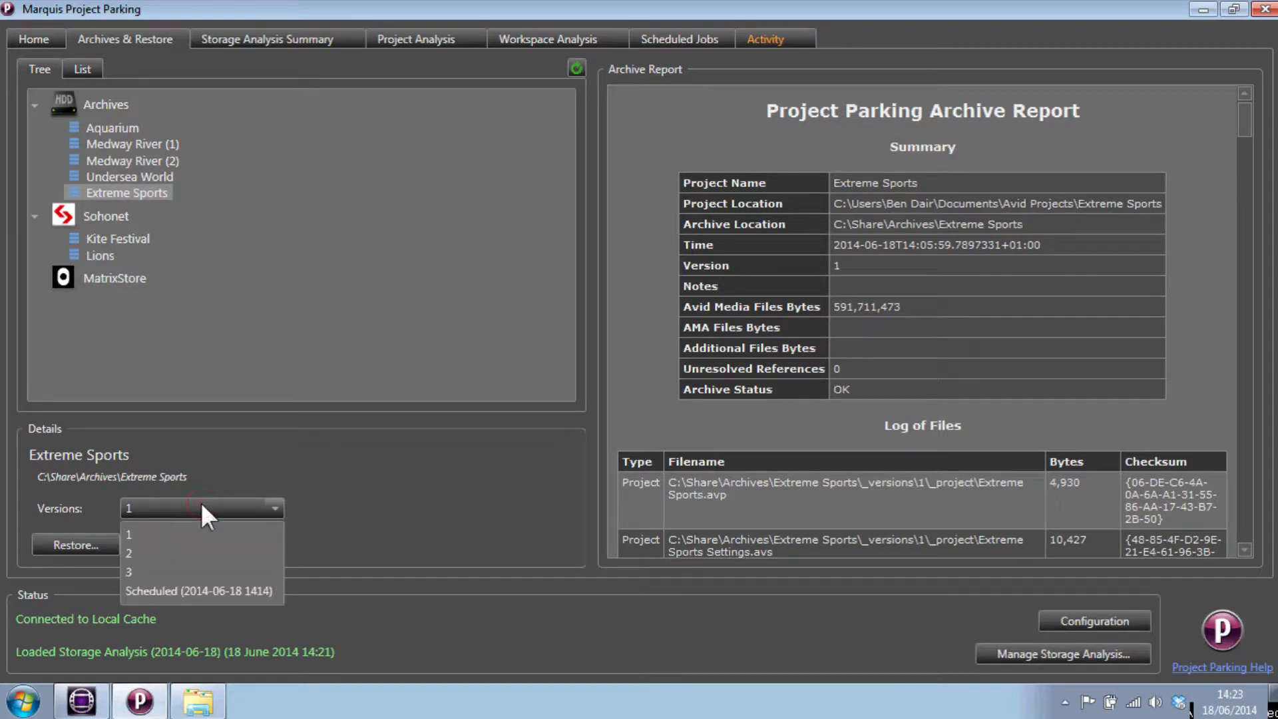
{"action": "left_click", "coordinate": [218, 550]}
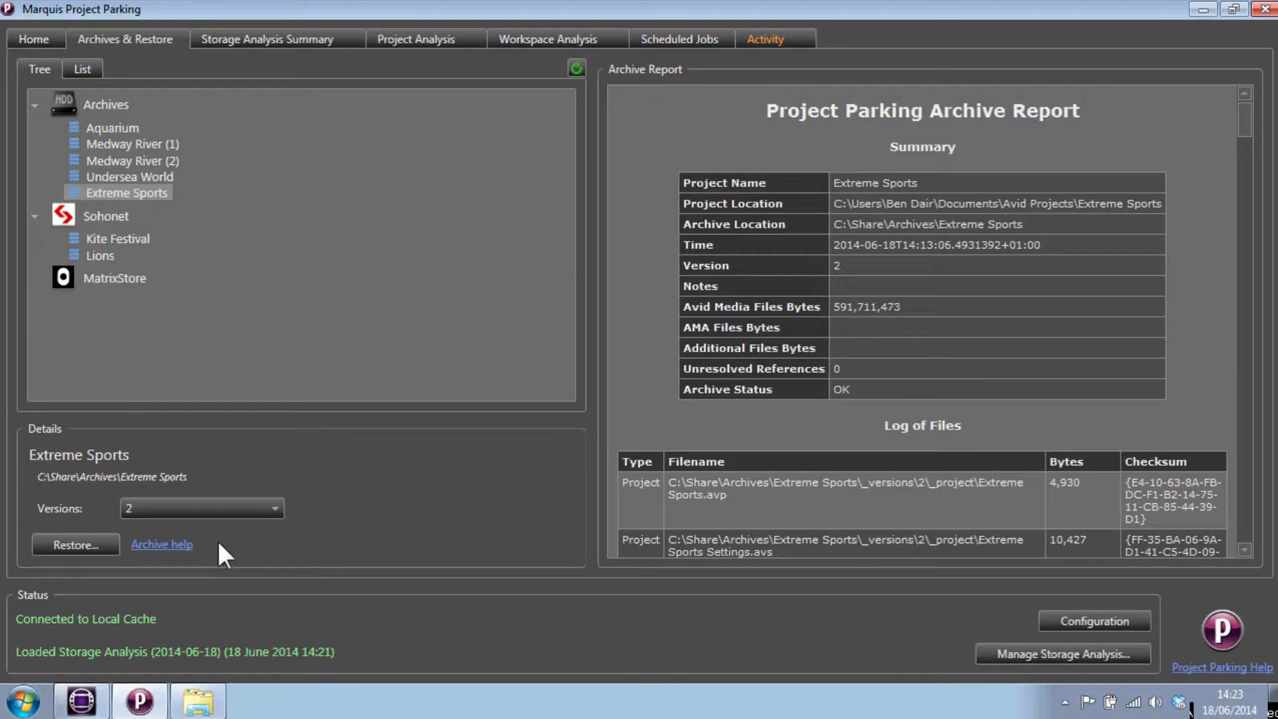
{"action": "left_click", "coordinate": [94, 543]}
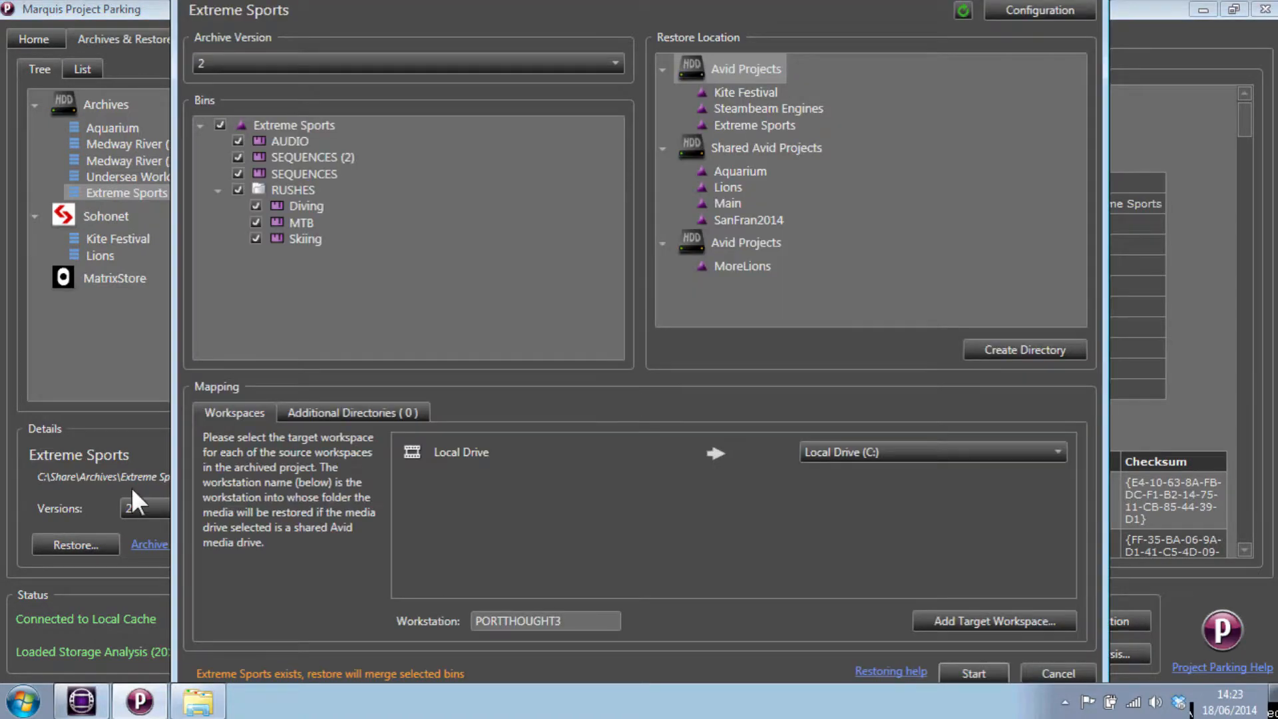
{"action": "left_click", "coordinate": [222, 122]}
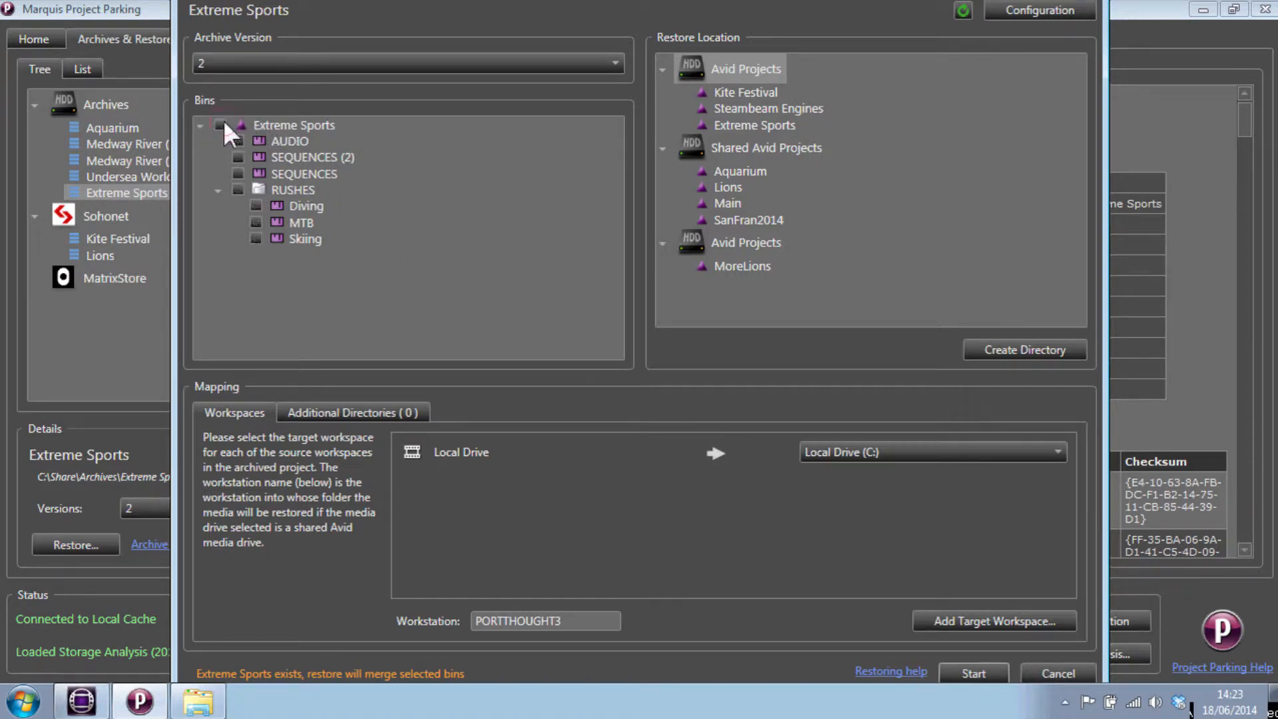
{"action": "left_click", "coordinate": [241, 158]}
{"action": "left_click", "coordinate": [993, 449]}
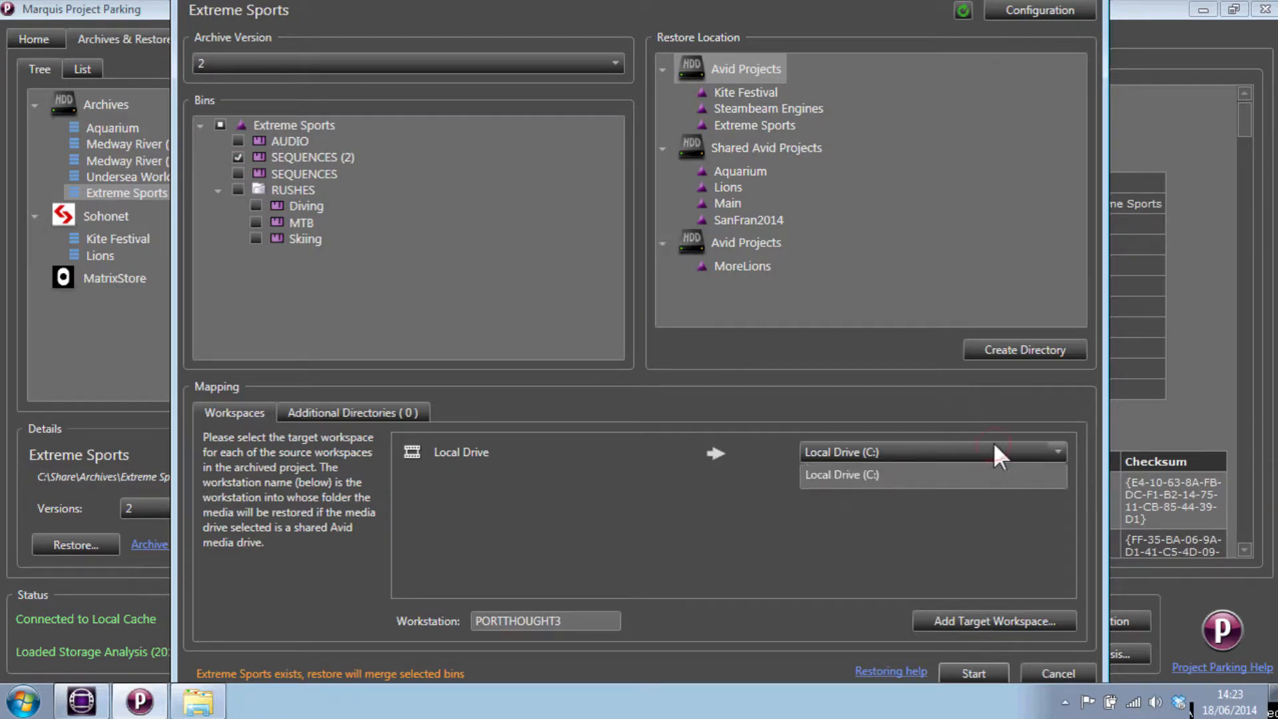
{"action": "left_click", "coordinate": [997, 459]}
{"action": "left_click", "coordinate": [973, 673]}
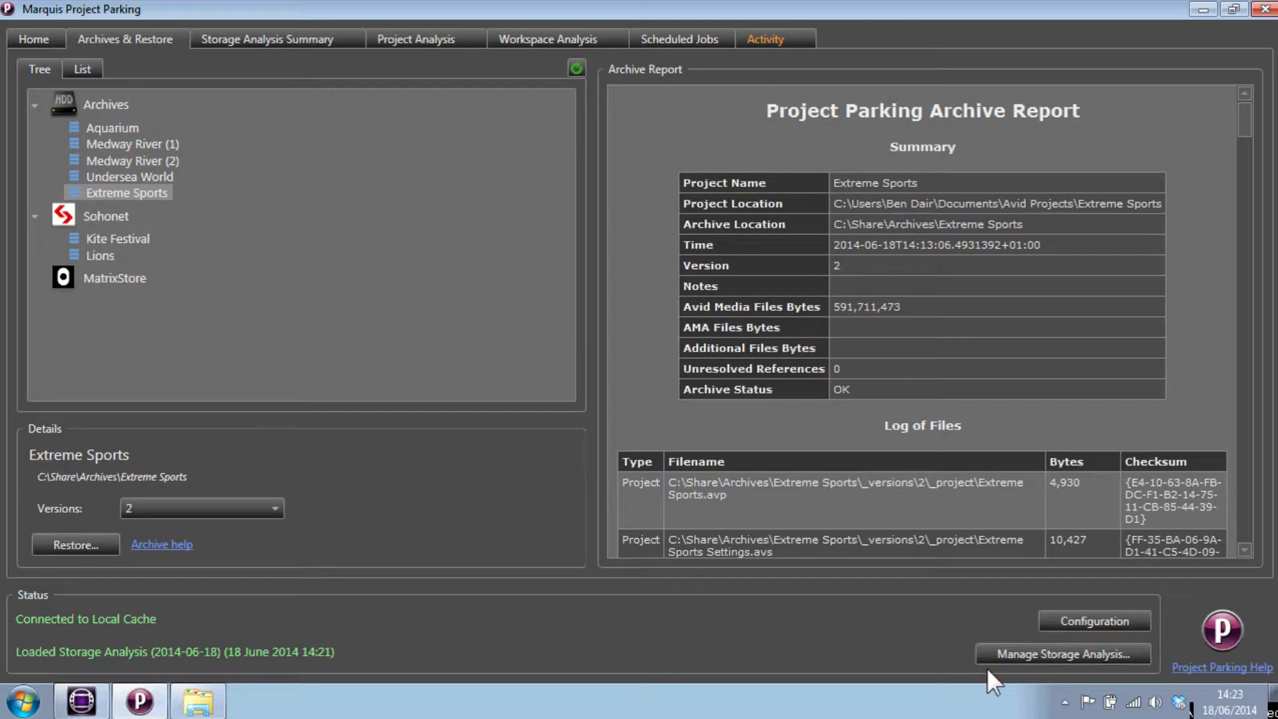
- Examine the restore summary for Extreme Sports version 2 and close the report
{"action": "left_click", "coordinate": [804, 38]}
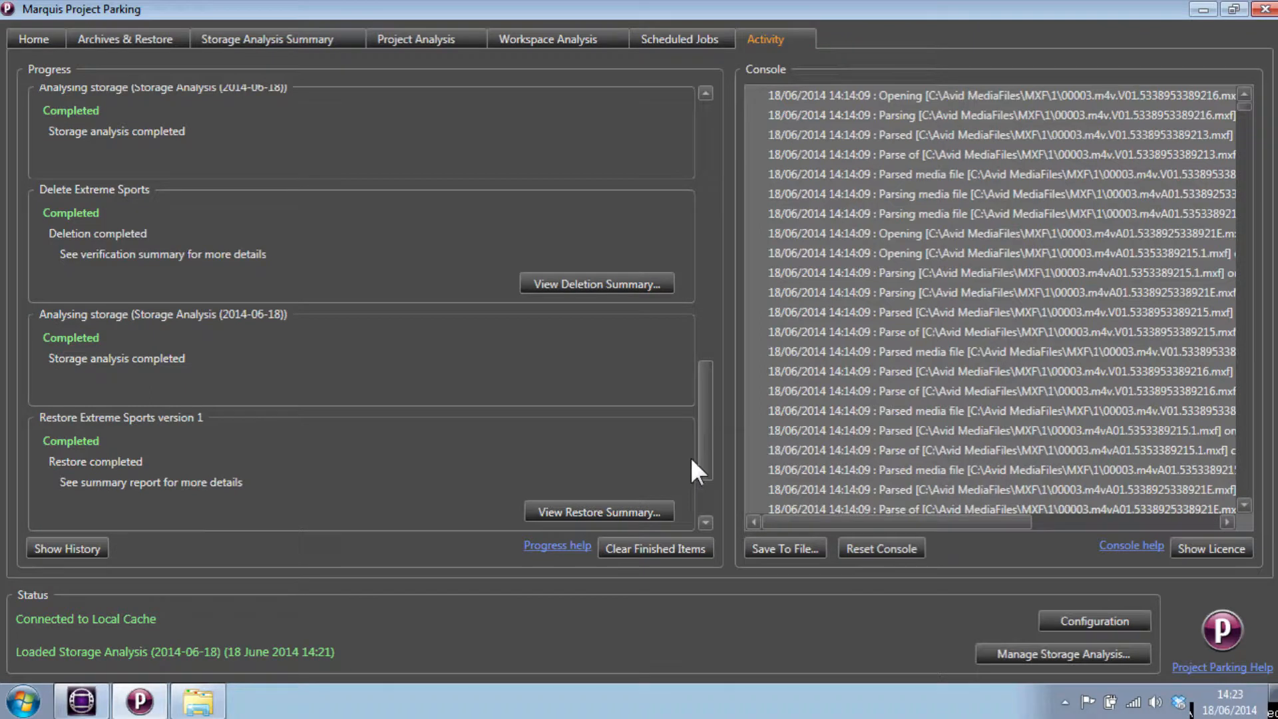
{"action": "left_click", "coordinate": [707, 515]}
{"action": "left_click", "coordinate": [625, 517]}
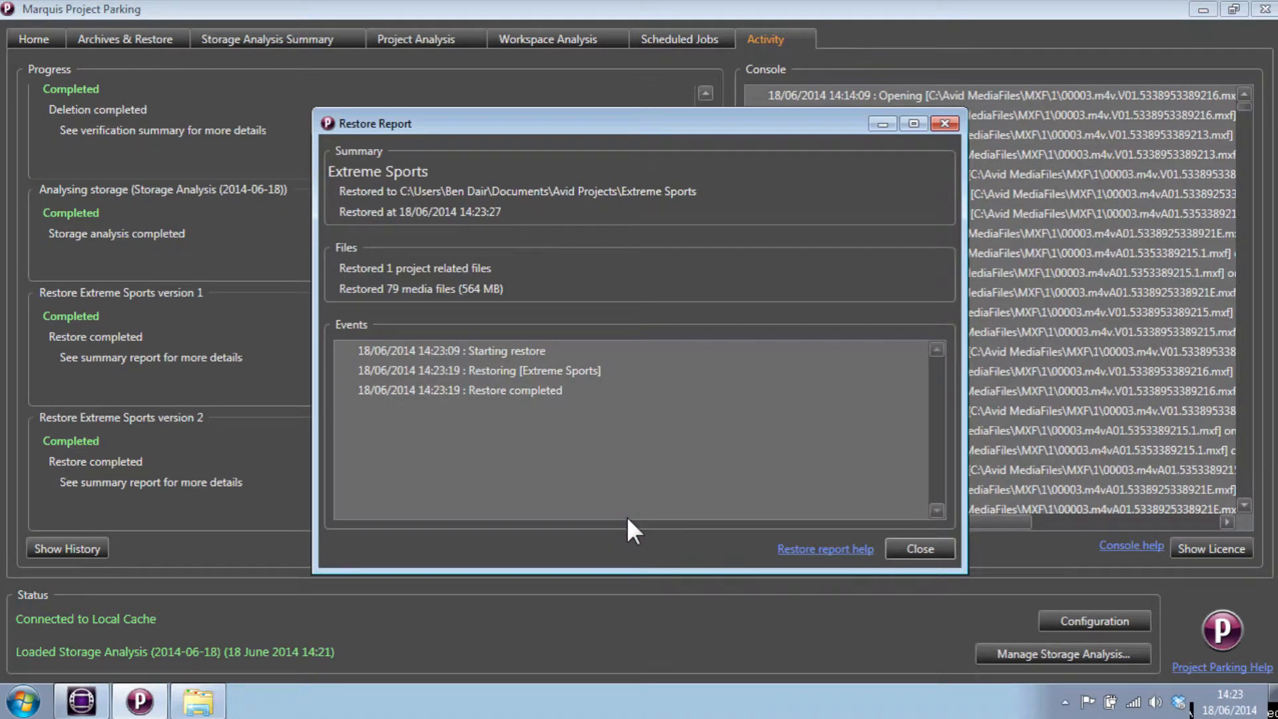
{"action": "left_click", "coordinate": [918, 550]}
- Restore only the Finished Sequences bin from Aquarium archive version 1 into the Extreme Sports project, with media on Local Drive (C:)
{"action": "left_click", "coordinate": [97, 39]}
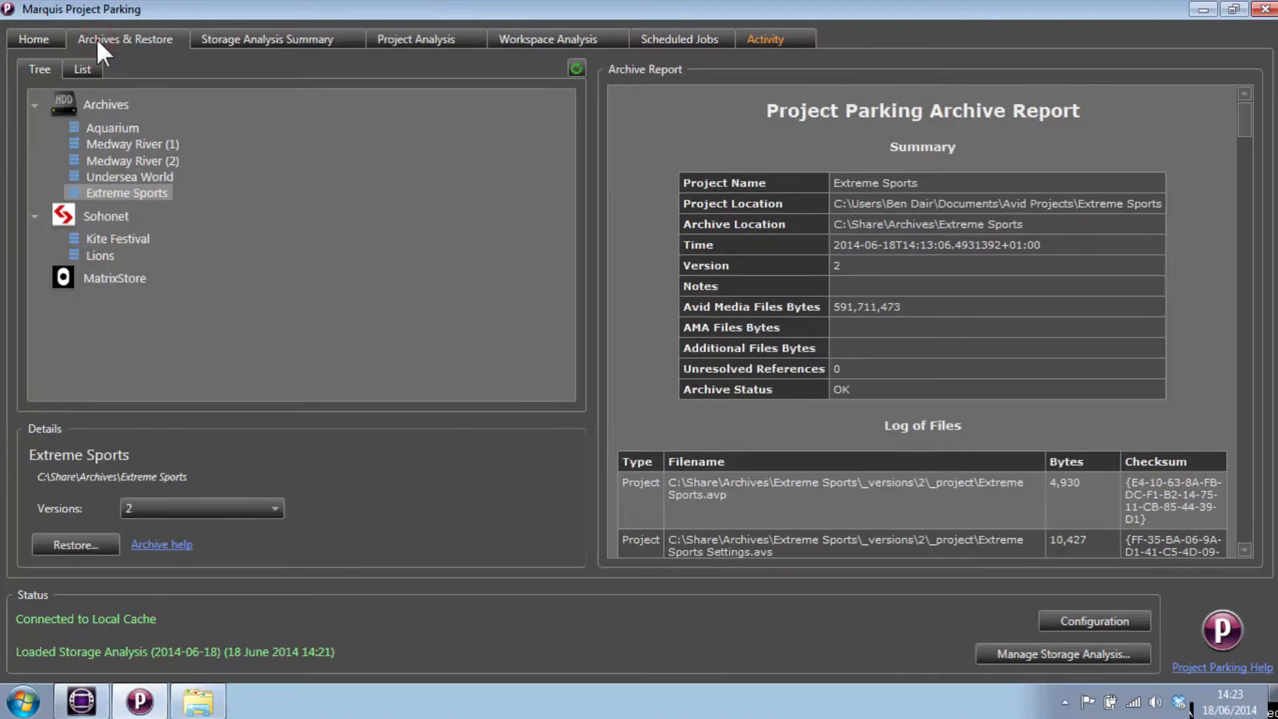
{"action": "left_click", "coordinate": [118, 128]}
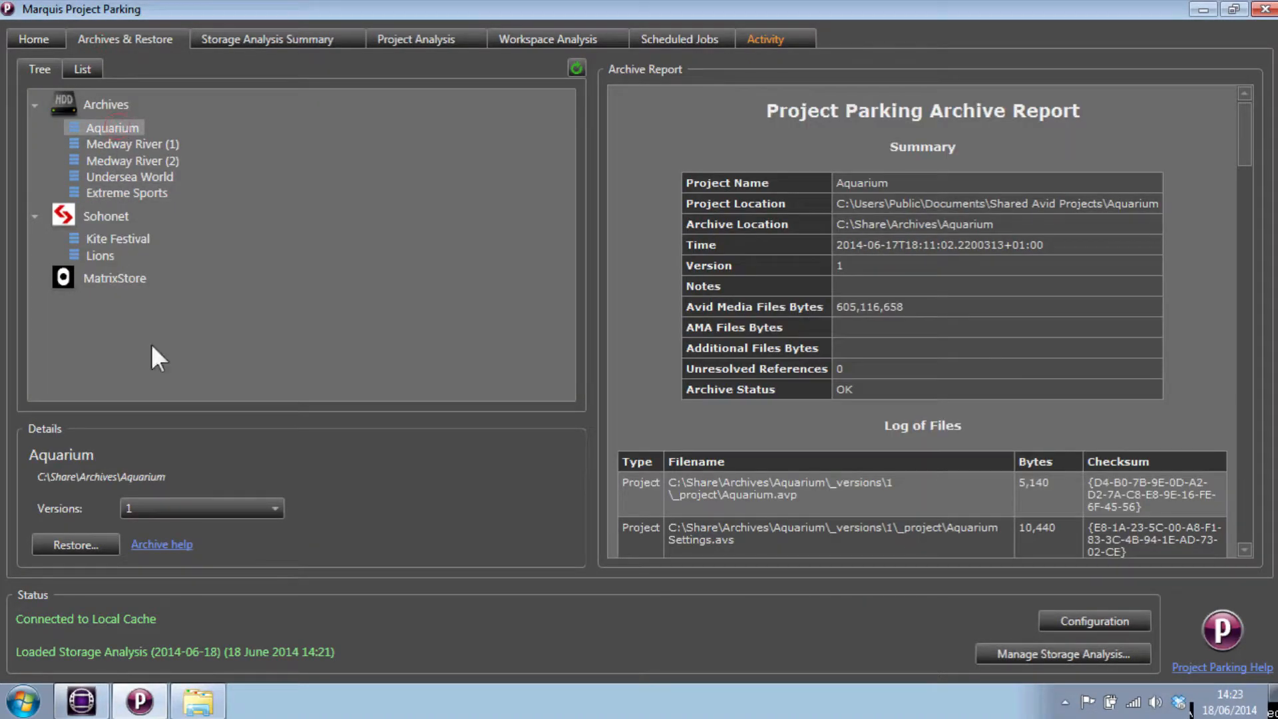
{"action": "left_click", "coordinate": [230, 507]}
{"action": "left_click", "coordinate": [235, 526]}
{"action": "left_click", "coordinate": [95, 545]}
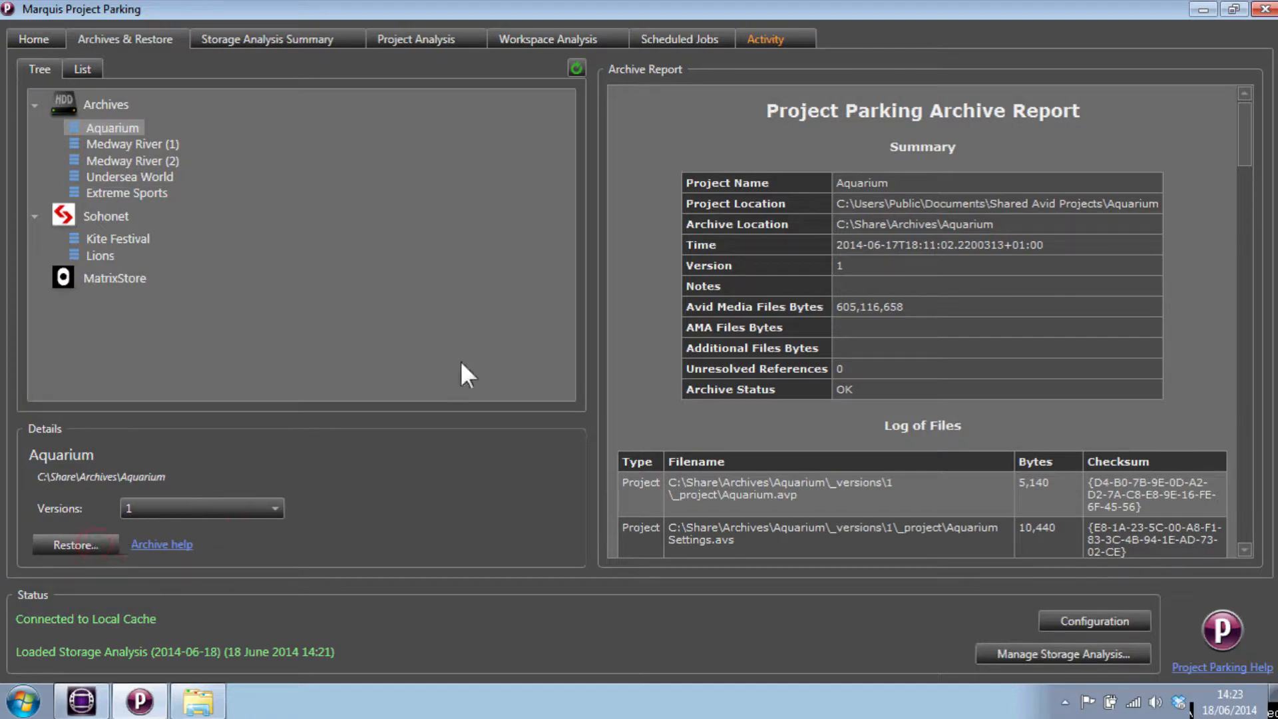
{"action": "left_click", "coordinate": [220, 125]}
{"action": "left_click", "coordinate": [237, 140]}
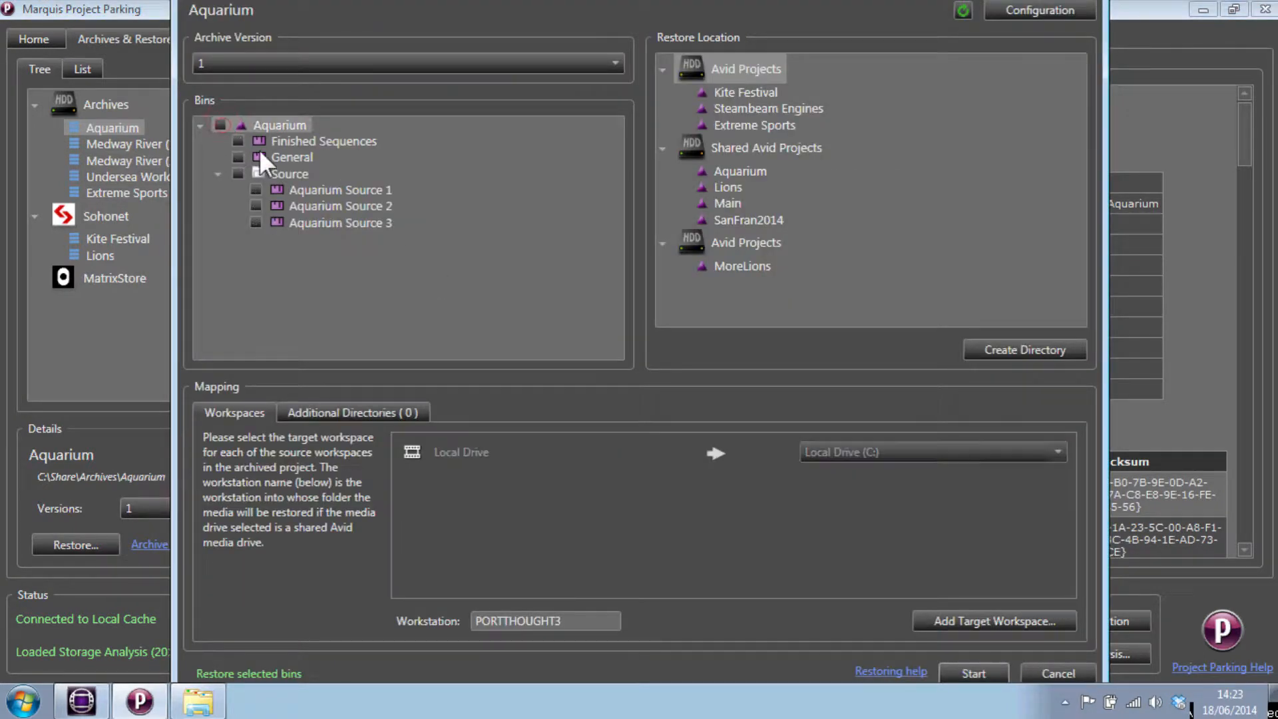
{"action": "left_click", "coordinate": [754, 125]}
{"action": "left_click", "coordinate": [947, 453]}
{"action": "left_click", "coordinate": [947, 452]}
{"action": "left_click", "coordinate": [986, 672]}
- Switch to Avid Media Composer, open the Extreme Sports project and expand the restored version 2 and Aquarium bin folders
{"action": "left_click", "coordinate": [81, 700]}
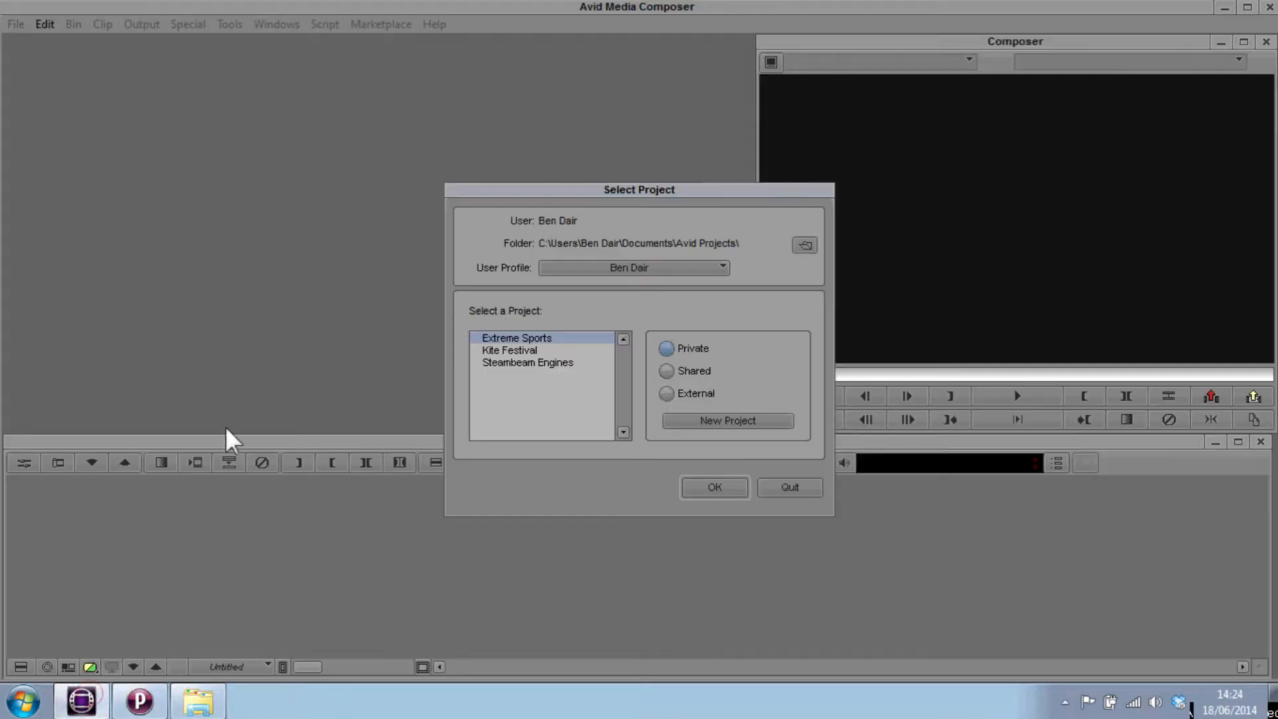
{"action": "left_click", "coordinate": [733, 491]}
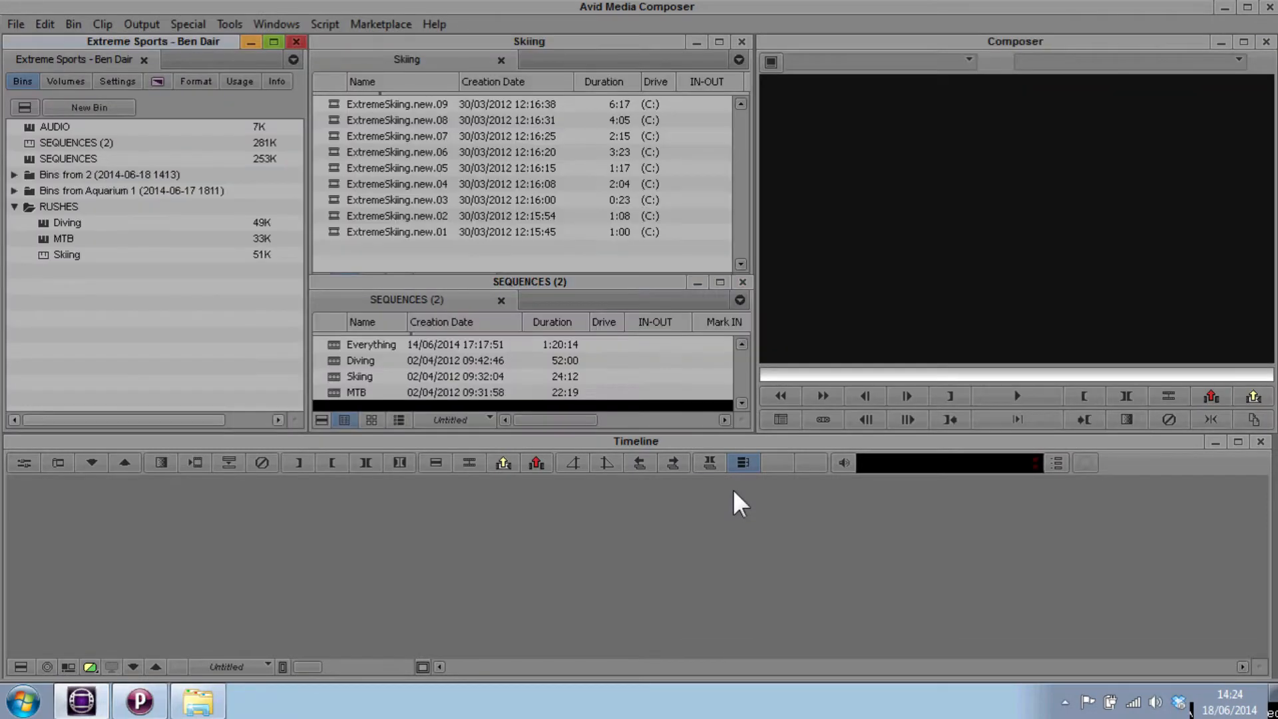
{"action": "left_click", "coordinate": [124, 193]}
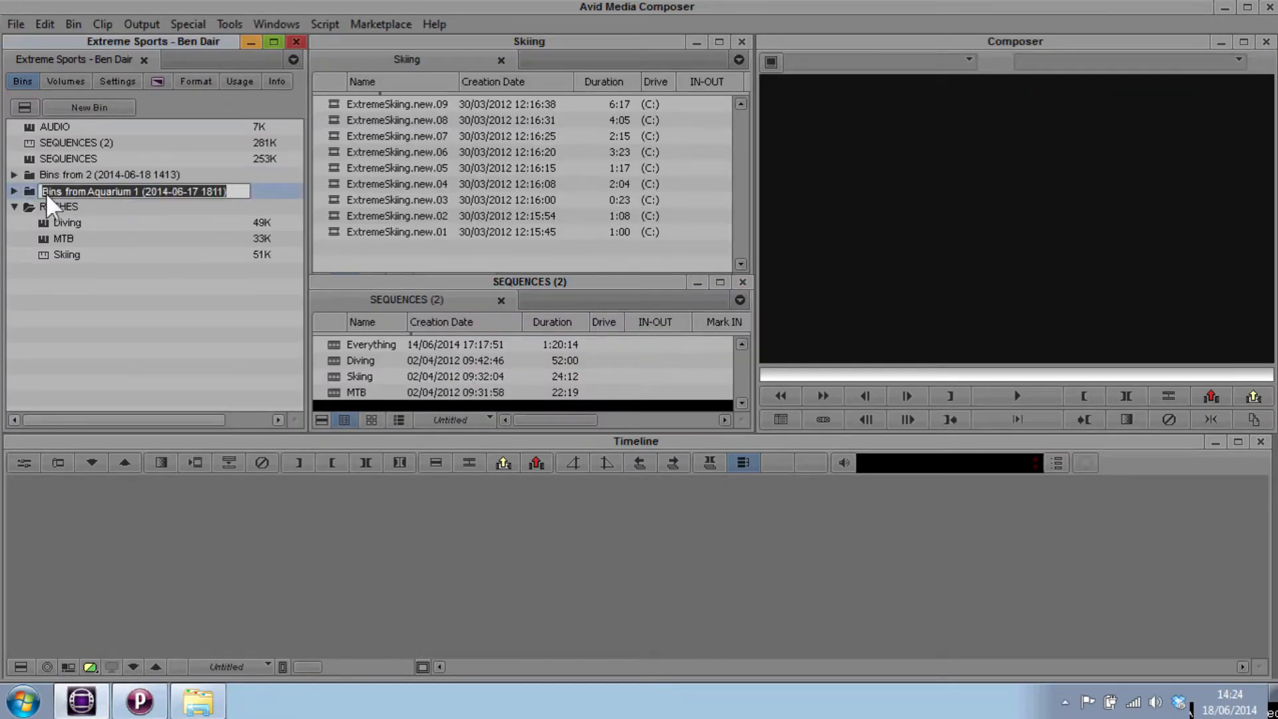
{"action": "left_click", "coordinate": [14, 191]}
{"action": "left_click", "coordinate": [14, 176]}
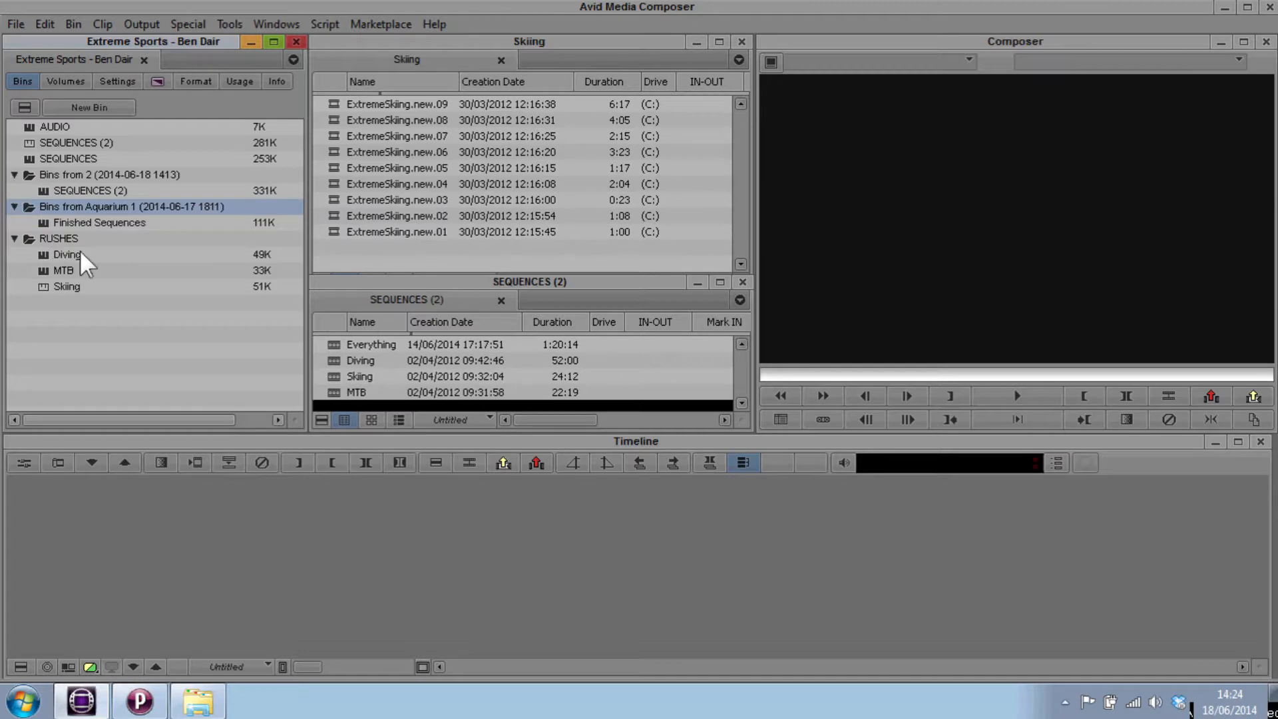
- Open the restored Finished Sequences bin and load the Aquarium Part 3 sequence into the timeline
{"action": "double_click", "coordinate": [48, 223]}
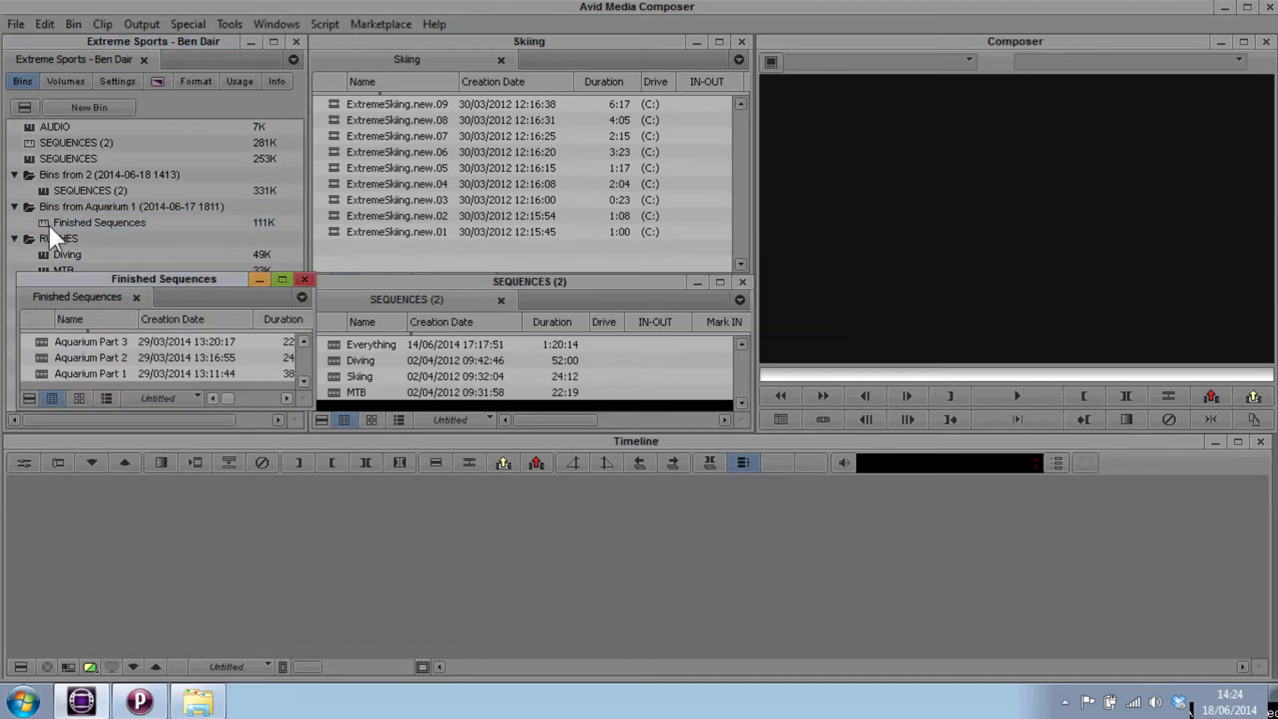
{"action": "double_click", "coordinate": [73, 341]}
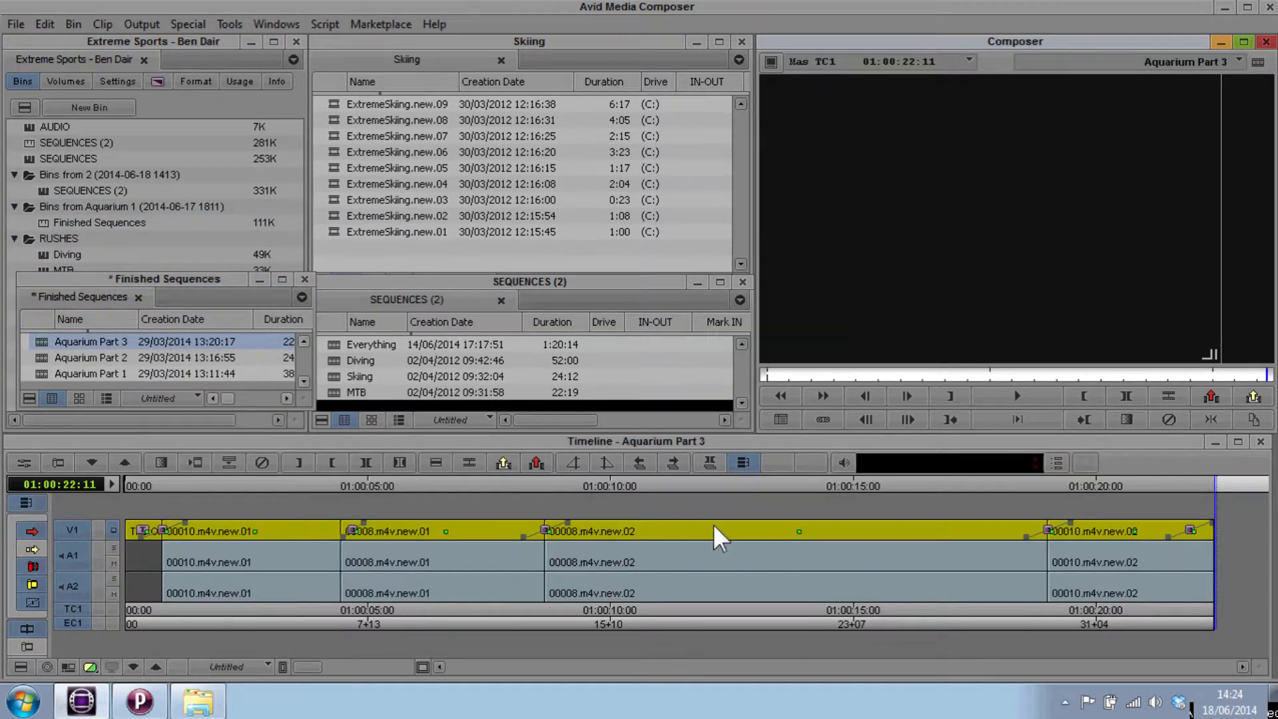
{"action": "left_click", "coordinate": [720, 465]}
{"action": "left_click_drag", "start_coordinate": [737, 493], "coordinate": [752, 537]}
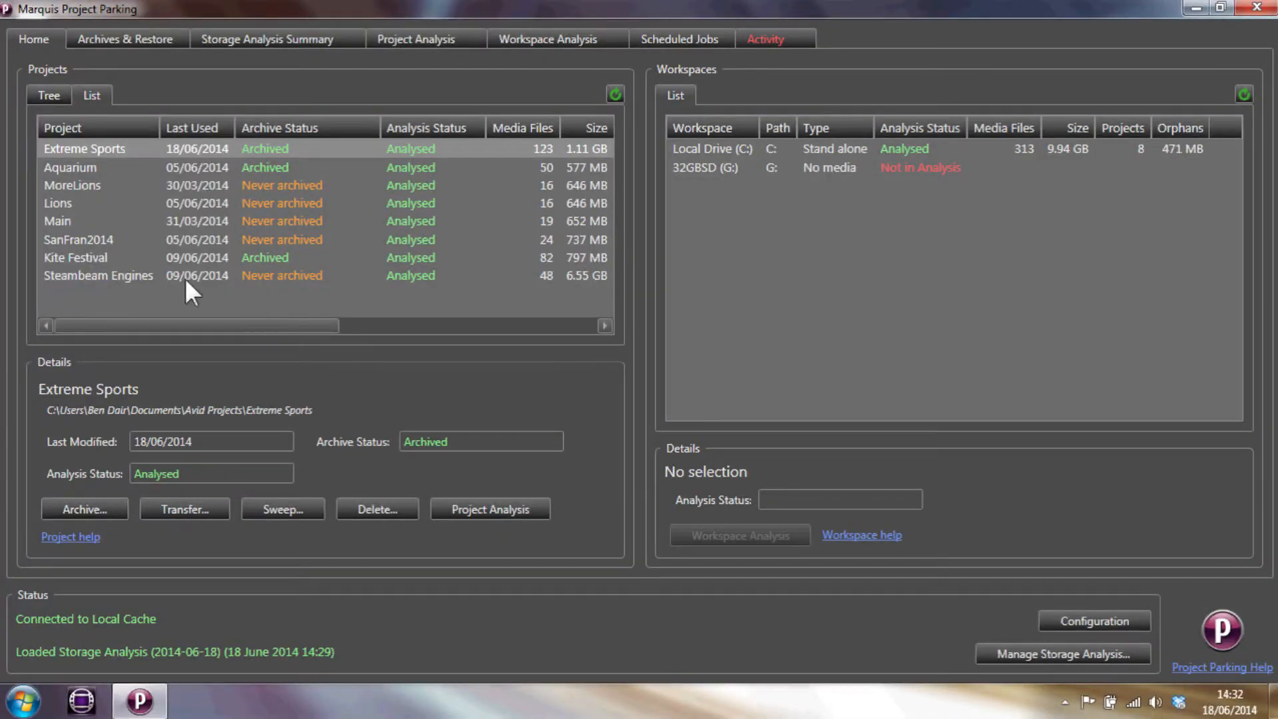
- Transfer the Kite Festival project to 32GBSD (G:) using the Copy to external drive profile
{"action": "left_click", "coordinate": [159, 262]}
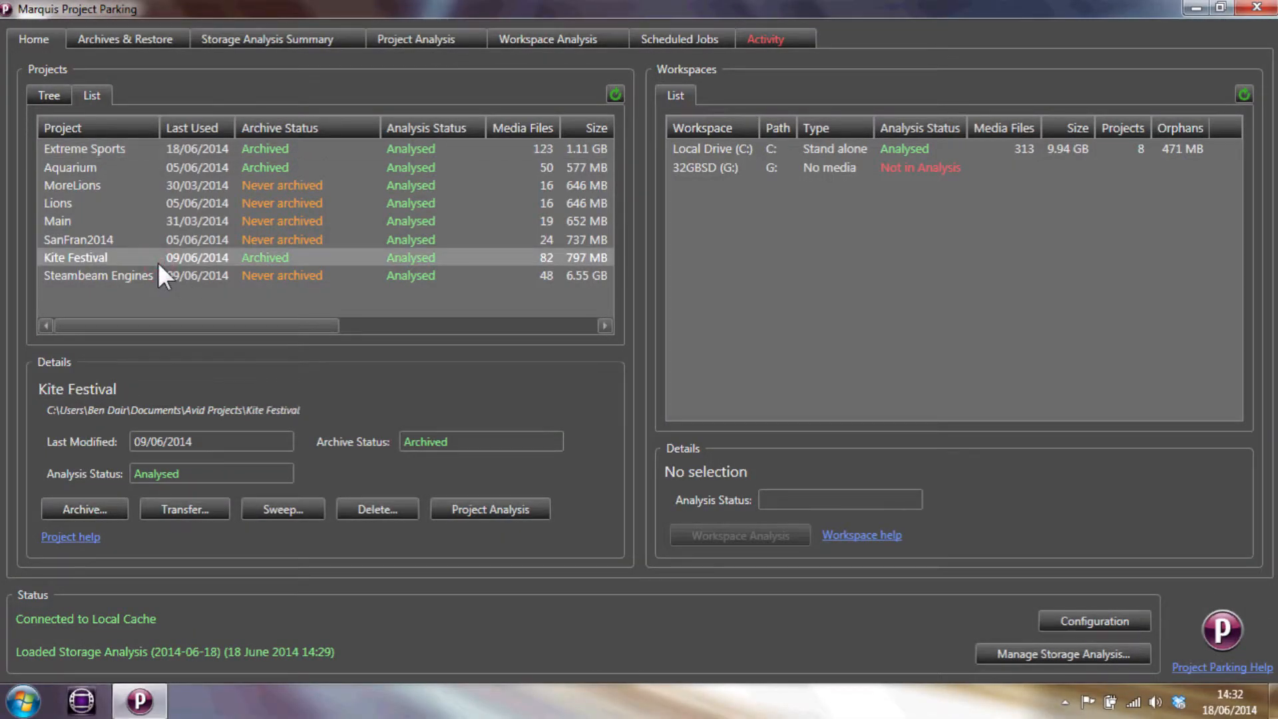
{"action": "left_click", "coordinate": [177, 504]}
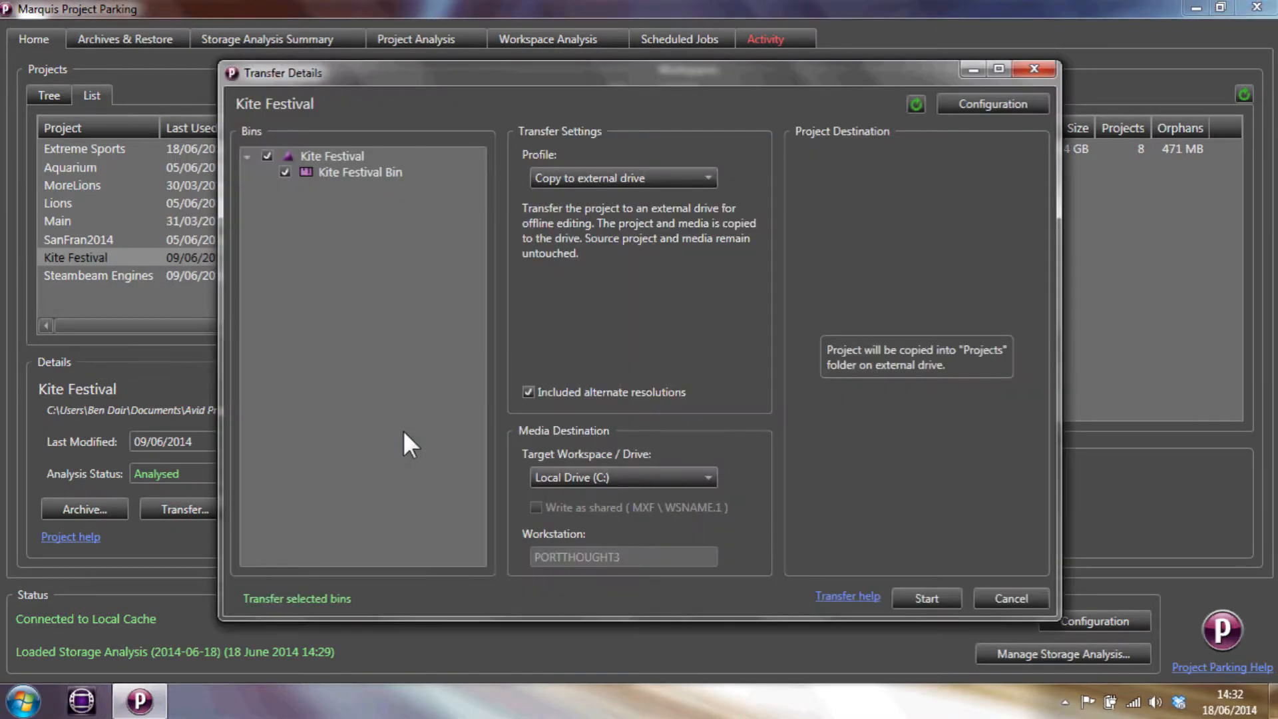
{"action": "left_click", "coordinate": [582, 178]}
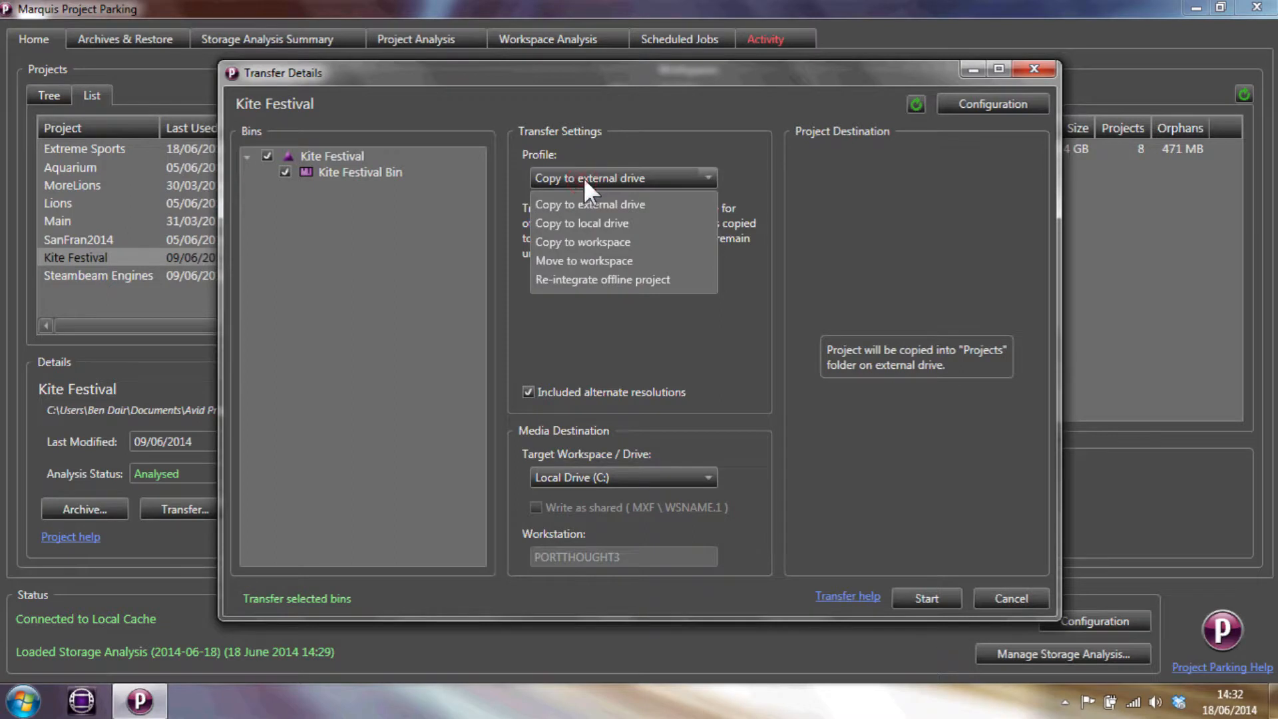
{"action": "left_click", "coordinate": [628, 203]}
{"action": "left_click", "coordinate": [622, 477]}
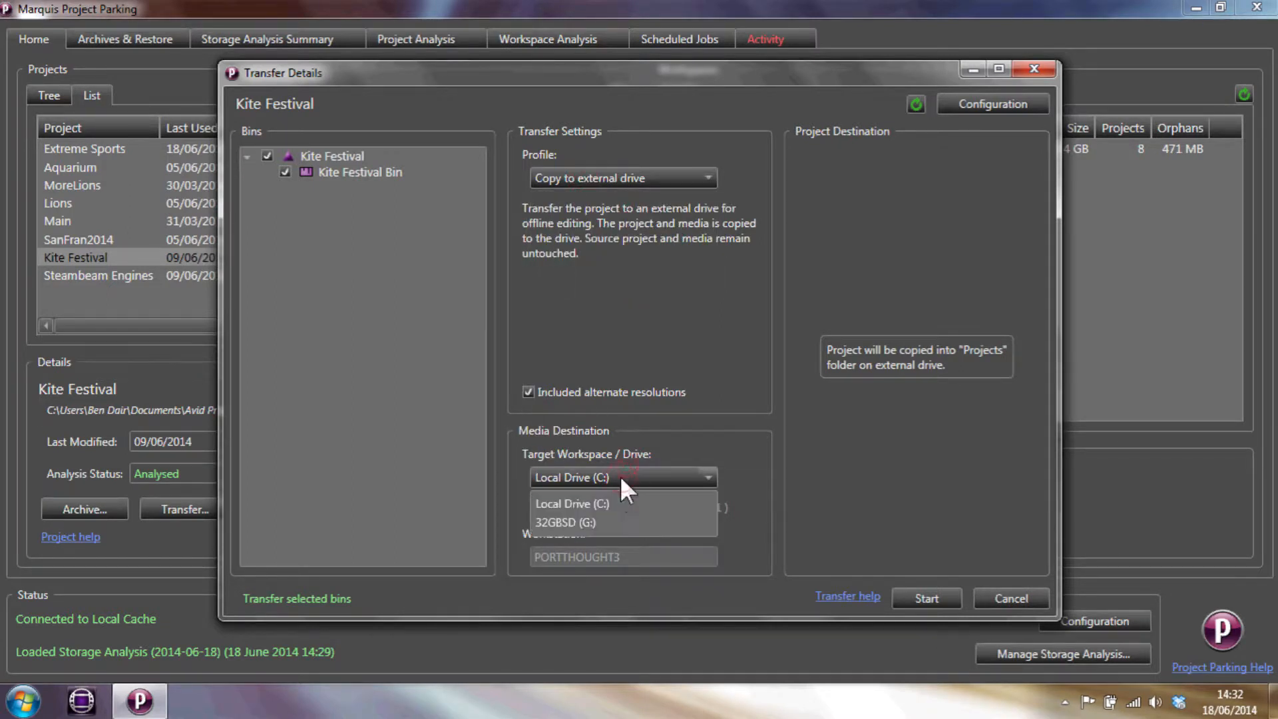
{"action": "left_click", "coordinate": [602, 521]}
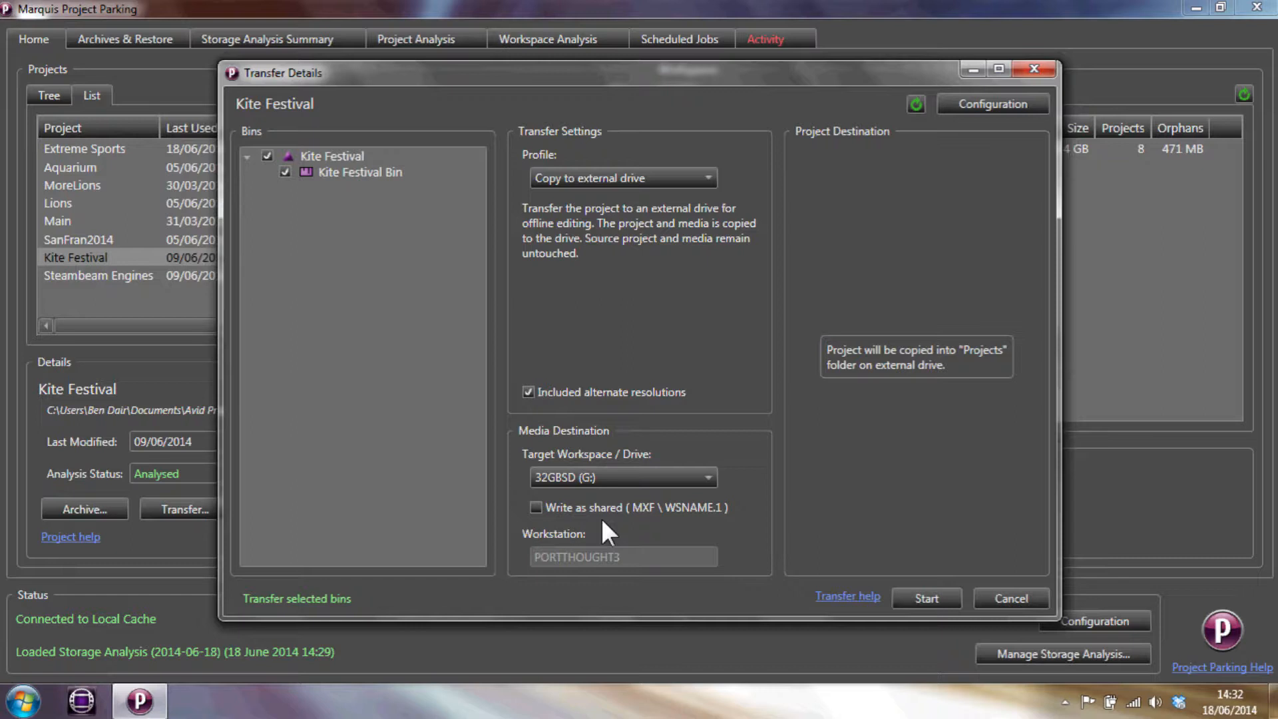
{"action": "left_click", "coordinate": [904, 600]}
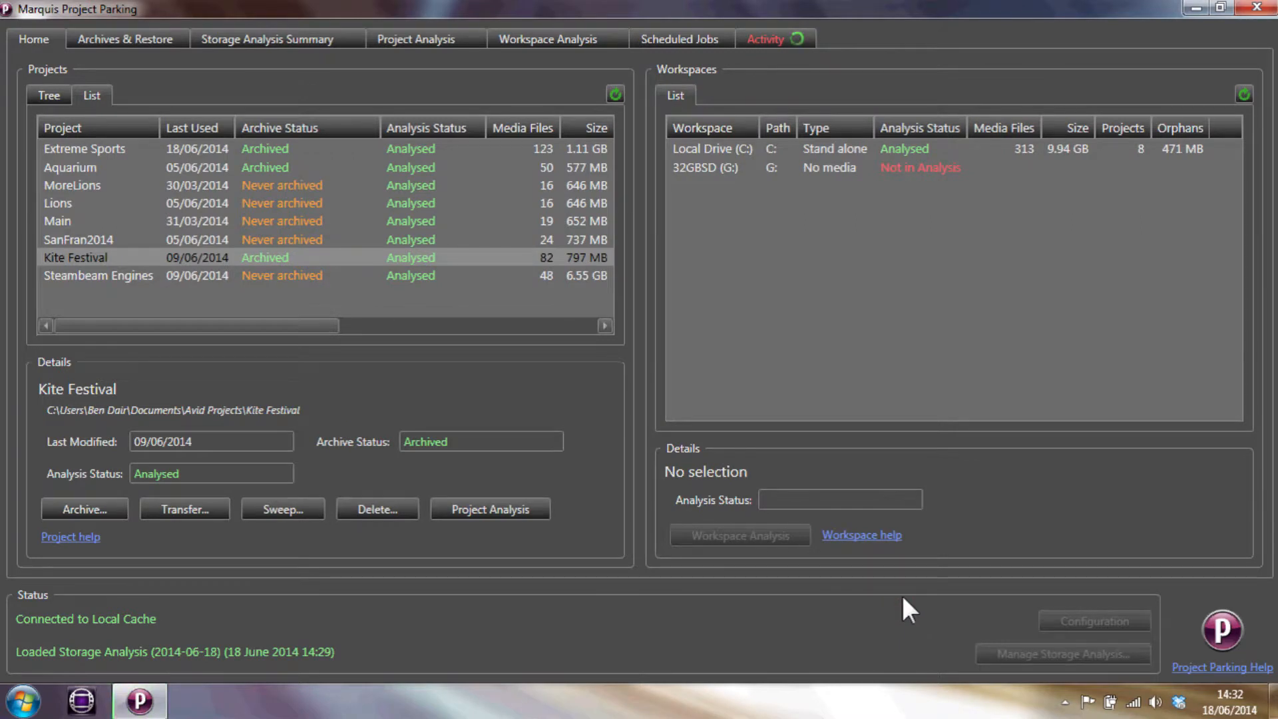
- Transfer the Aquarium project with all its bins to 32GBSD (G:) using the Copy to external drive profile
{"action": "left_click", "coordinate": [105, 166]}
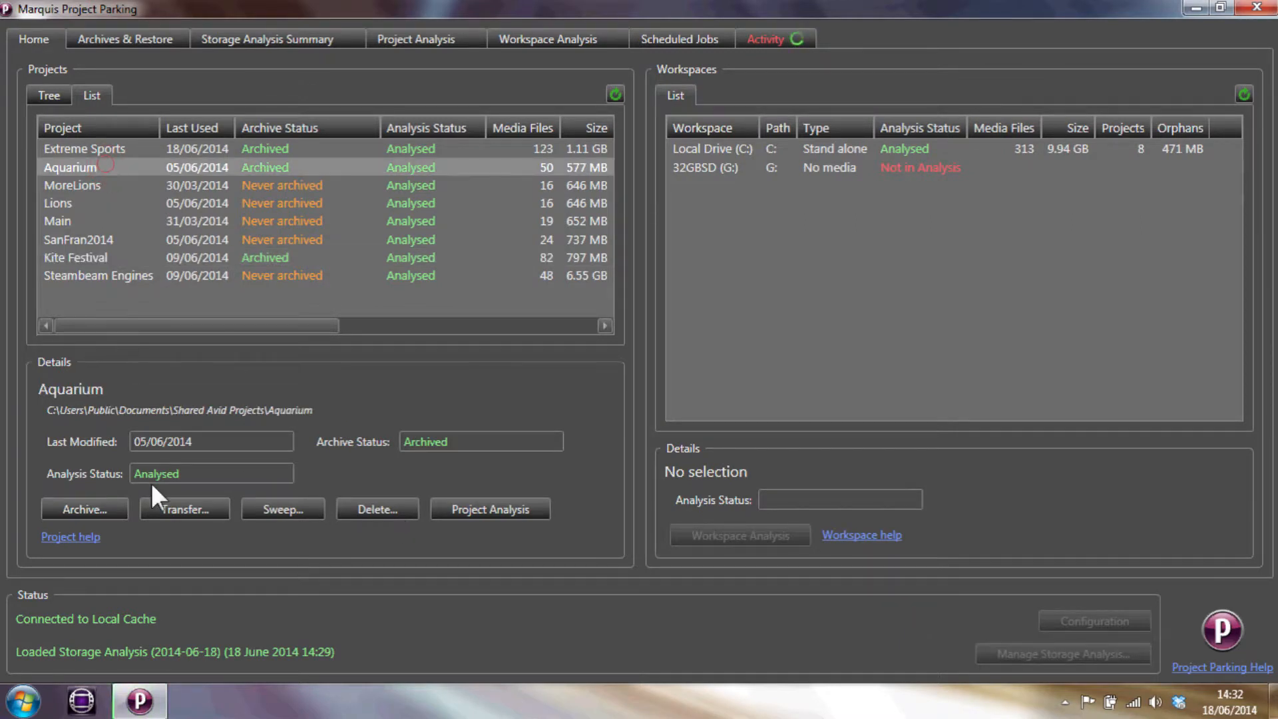
{"action": "left_click", "coordinate": [181, 510]}
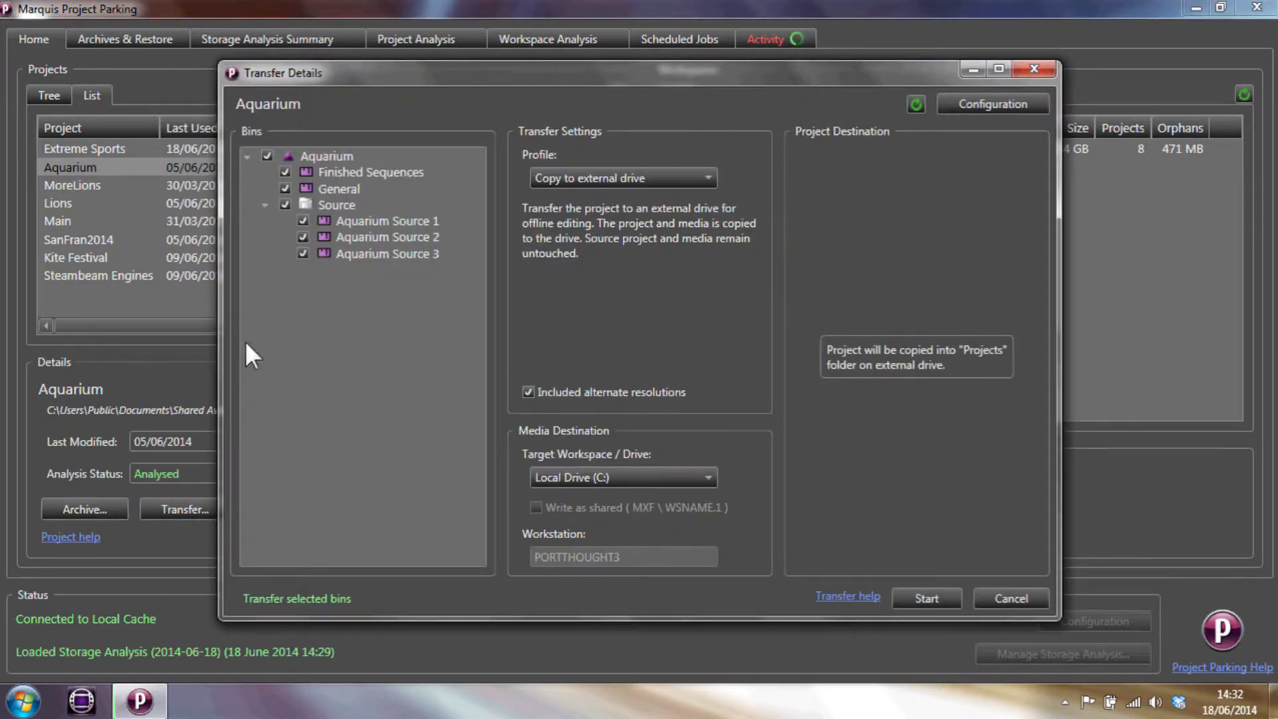
{"action": "left_click", "coordinate": [574, 178]}
{"action": "left_click", "coordinate": [576, 199]}
{"action": "left_click", "coordinate": [607, 480]}
{"action": "left_click", "coordinate": [593, 518]}
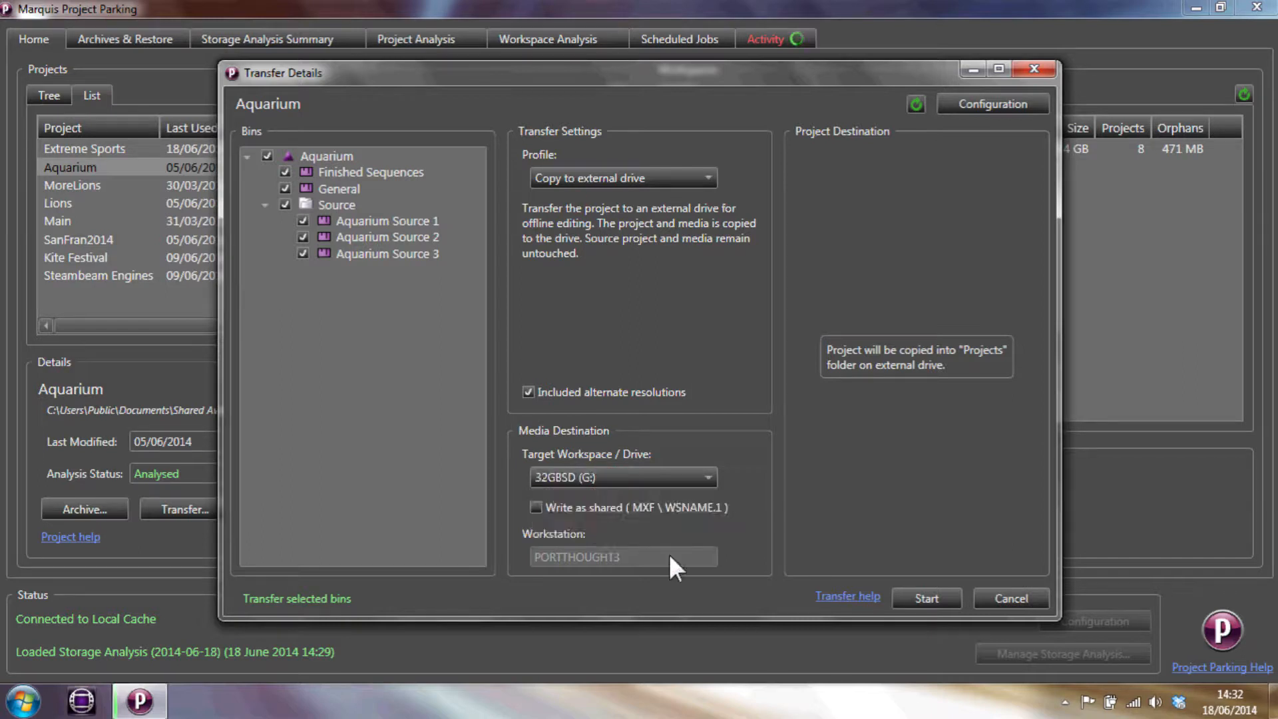
{"action": "left_click", "coordinate": [926, 598]}
- Open new transfer details for Aquarium and review the Copy to local drive, Copy to workspace and Move to workspace profiles
{"action": "left_click", "coordinate": [181, 510]}
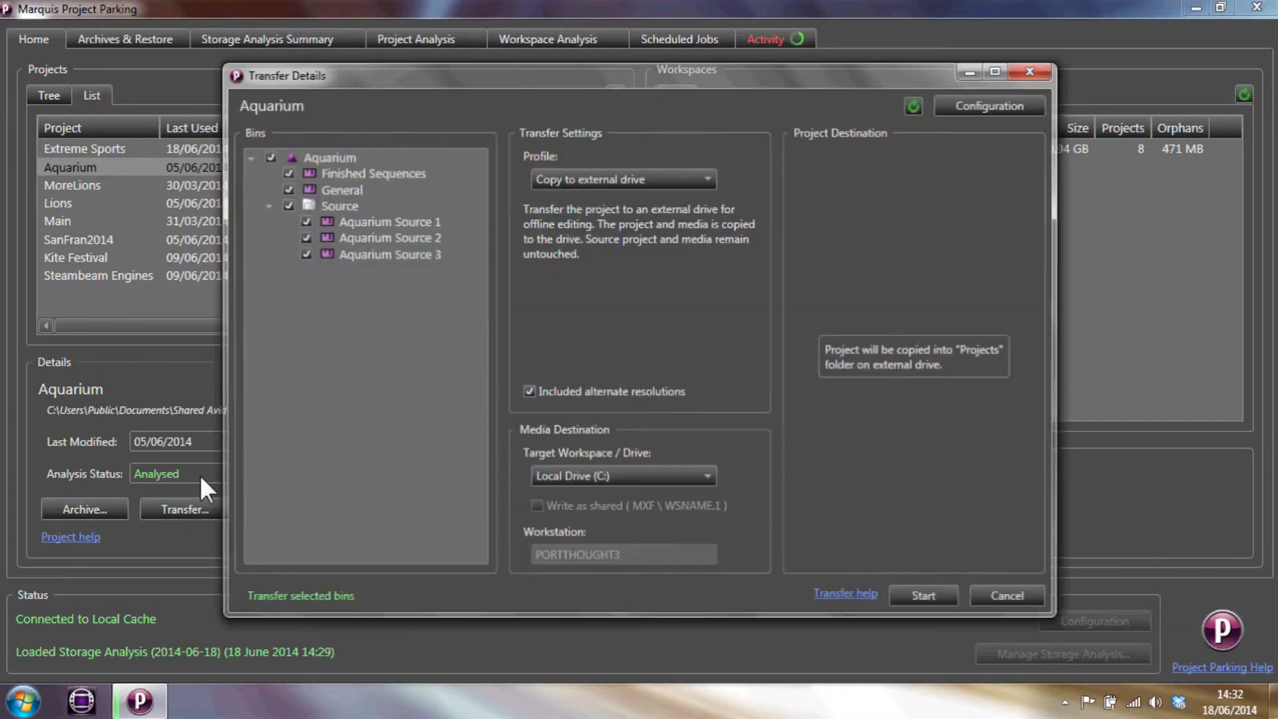
{"action": "left_click", "coordinate": [603, 175]}
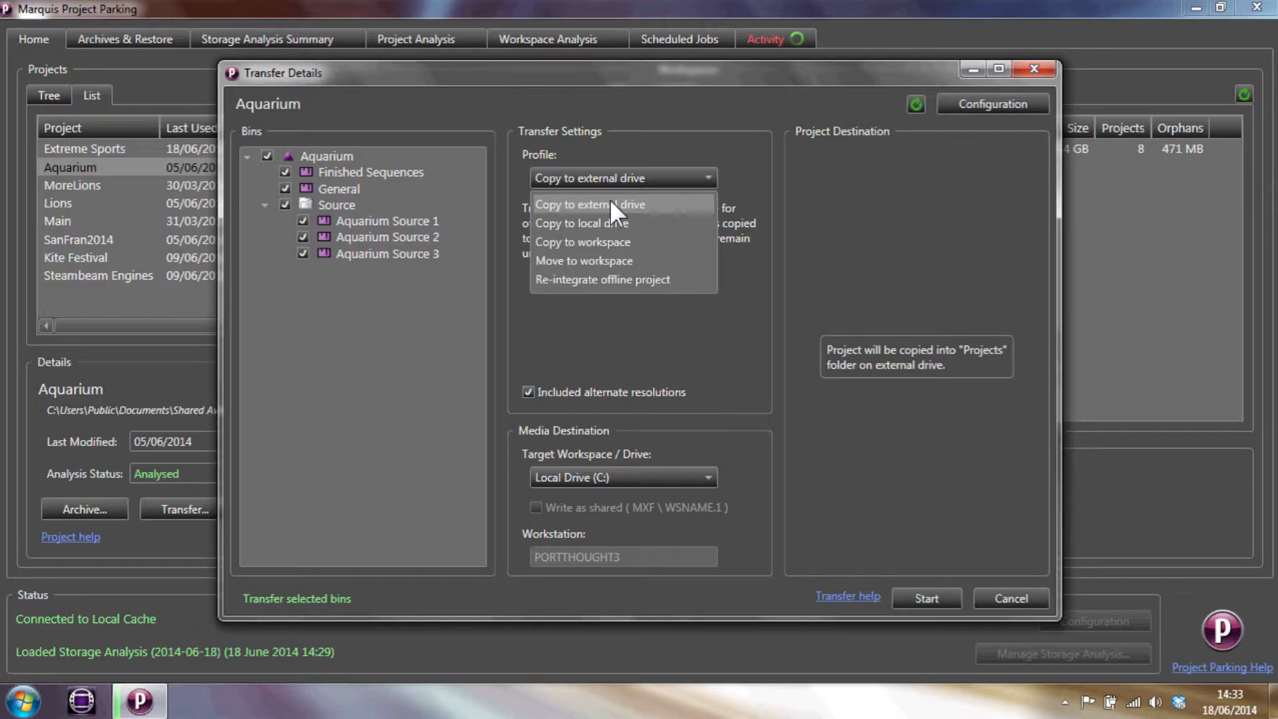
{"action": "left_click", "coordinate": [610, 219]}
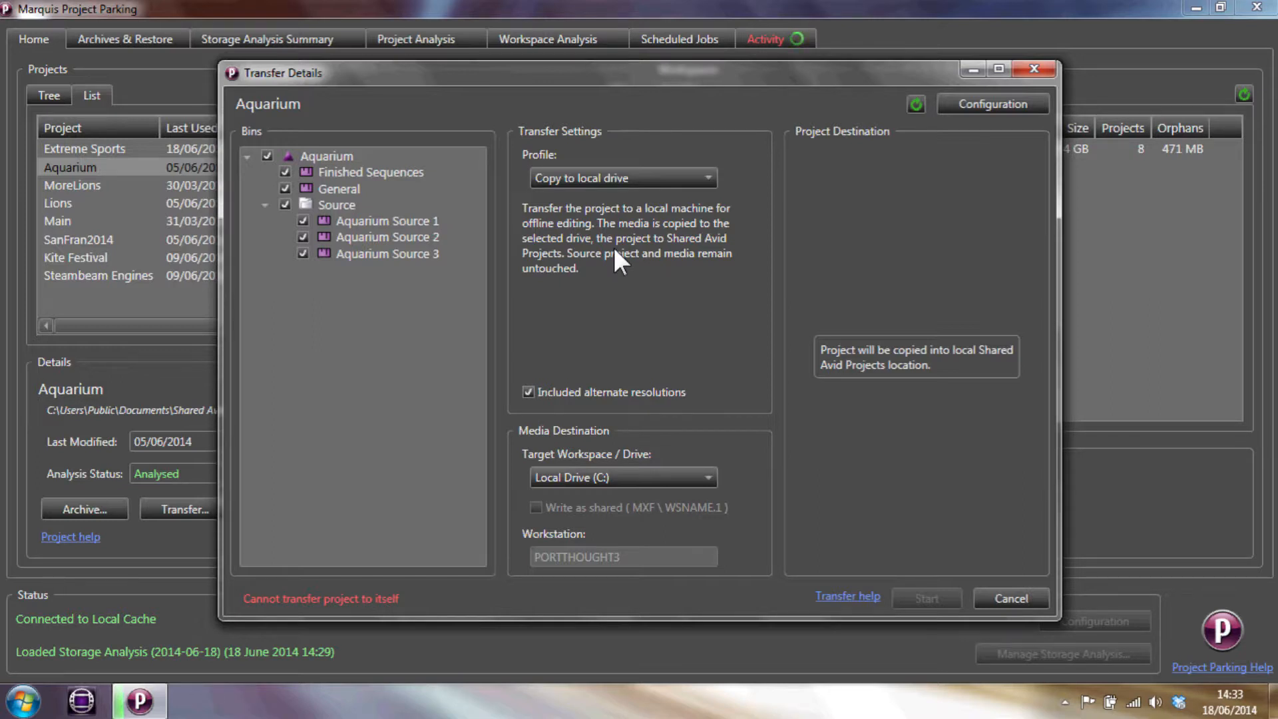
{"action": "left_click", "coordinate": [610, 175]}
{"action": "left_click", "coordinate": [599, 240]}
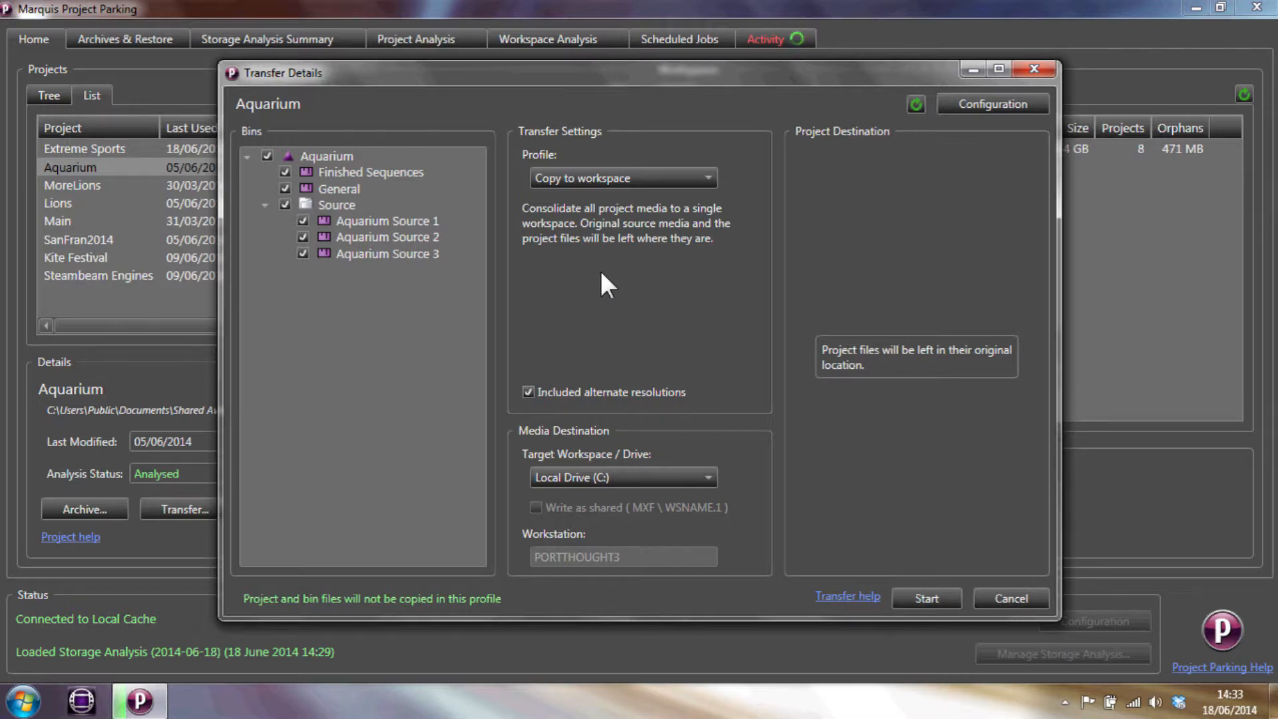
{"action": "left_click", "coordinate": [583, 179]}
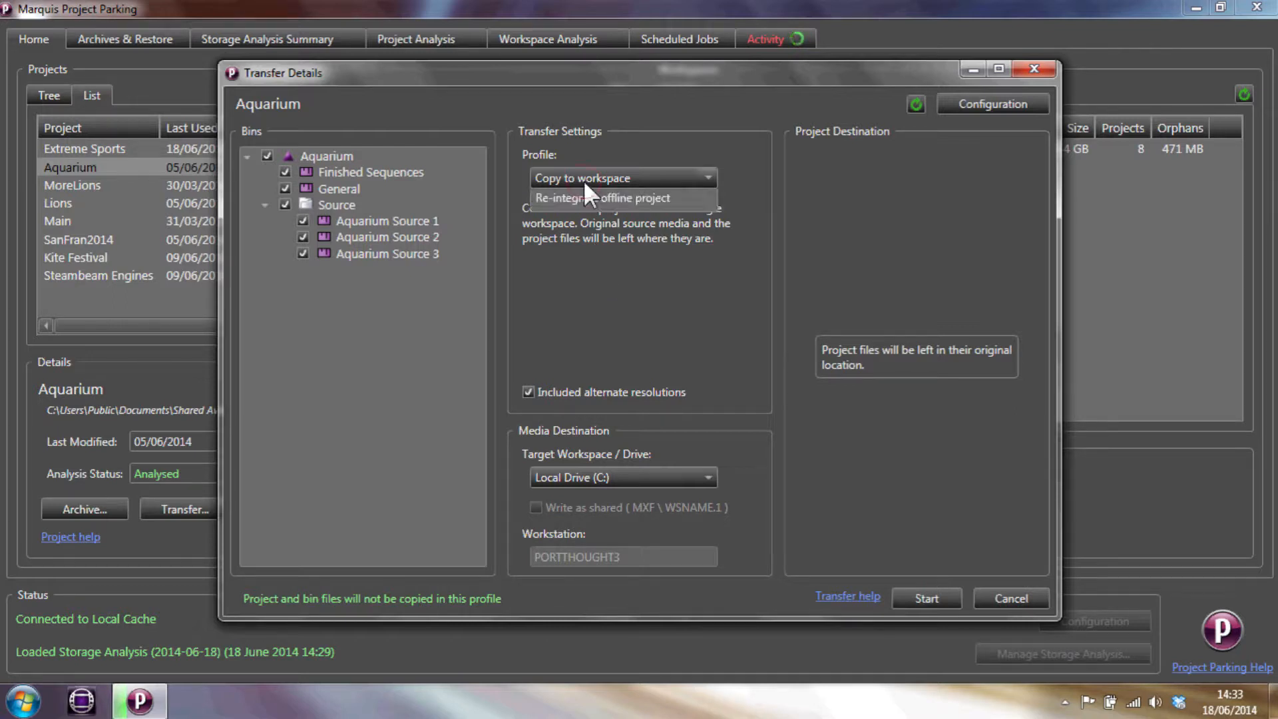
{"action": "left_click", "coordinate": [586, 259]}
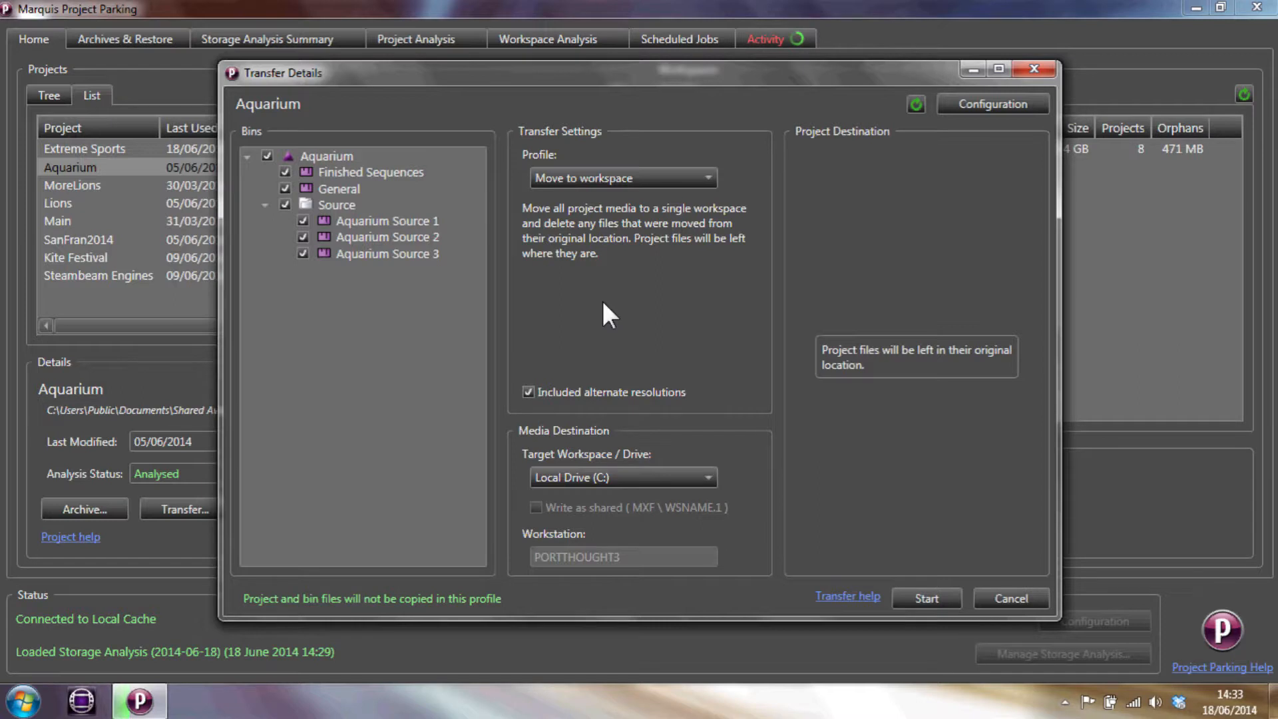
- Review the Re-integrate offline project profile, trying Main and Aquarium under Shared Avid Projects as the project destination
{"action": "left_click", "coordinate": [586, 178]}
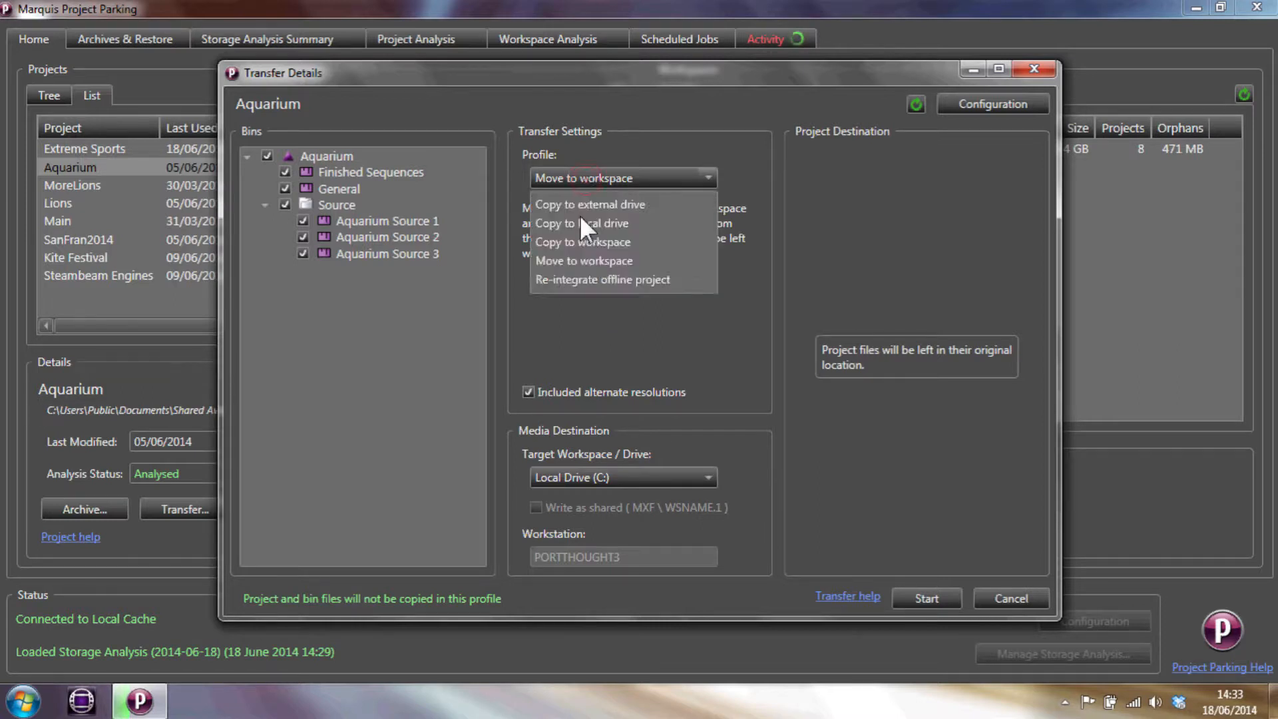
{"action": "left_click", "coordinate": [581, 278]}
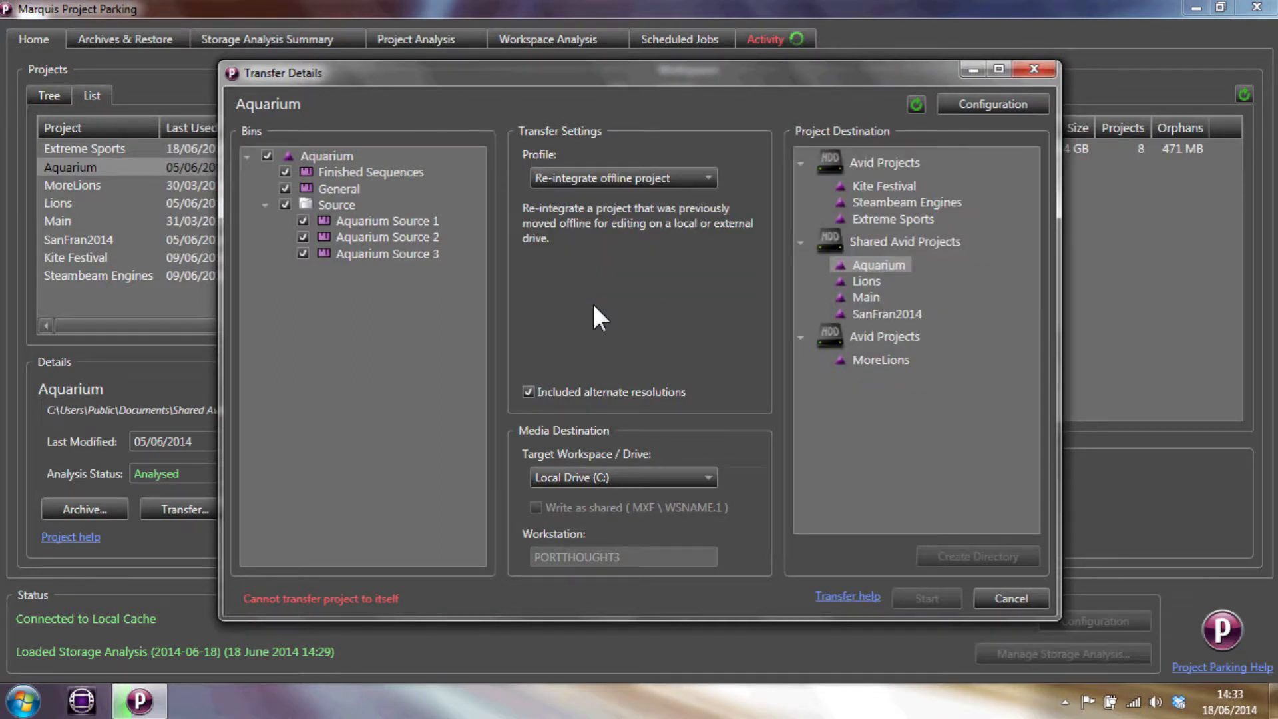
{"action": "left_click", "coordinate": [318, 152]}
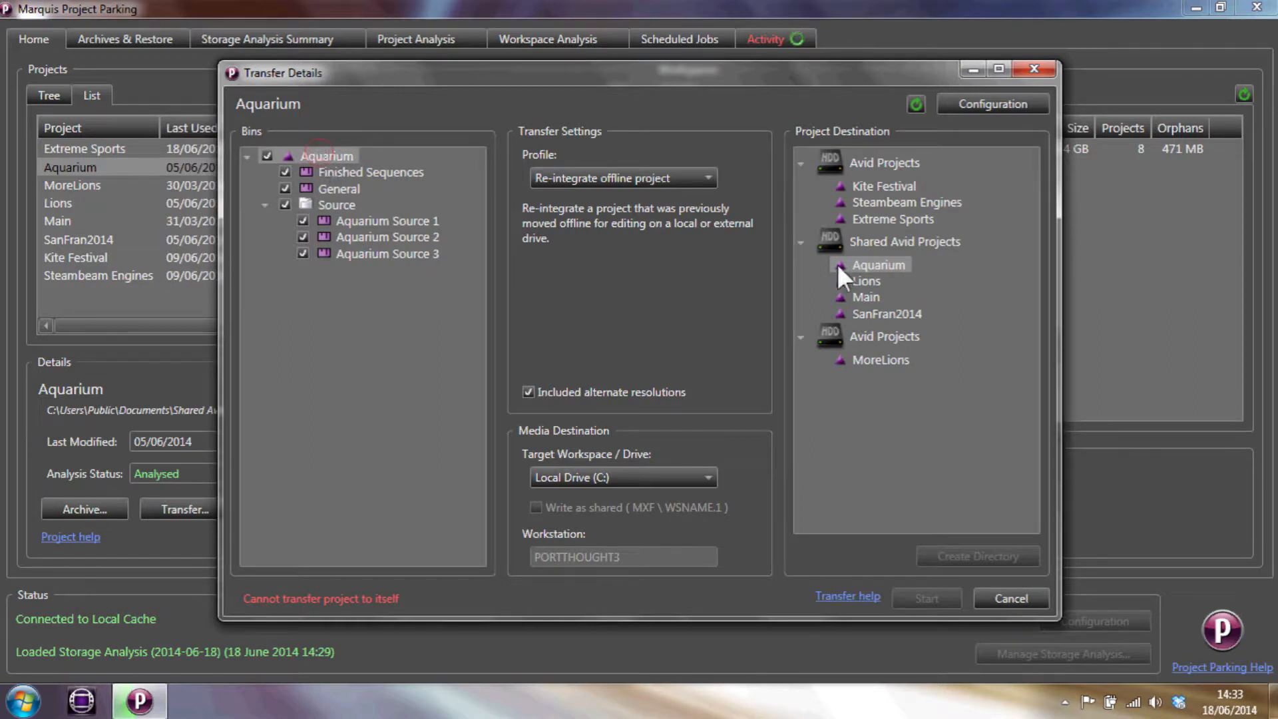
{"action": "left_click", "coordinate": [867, 298]}
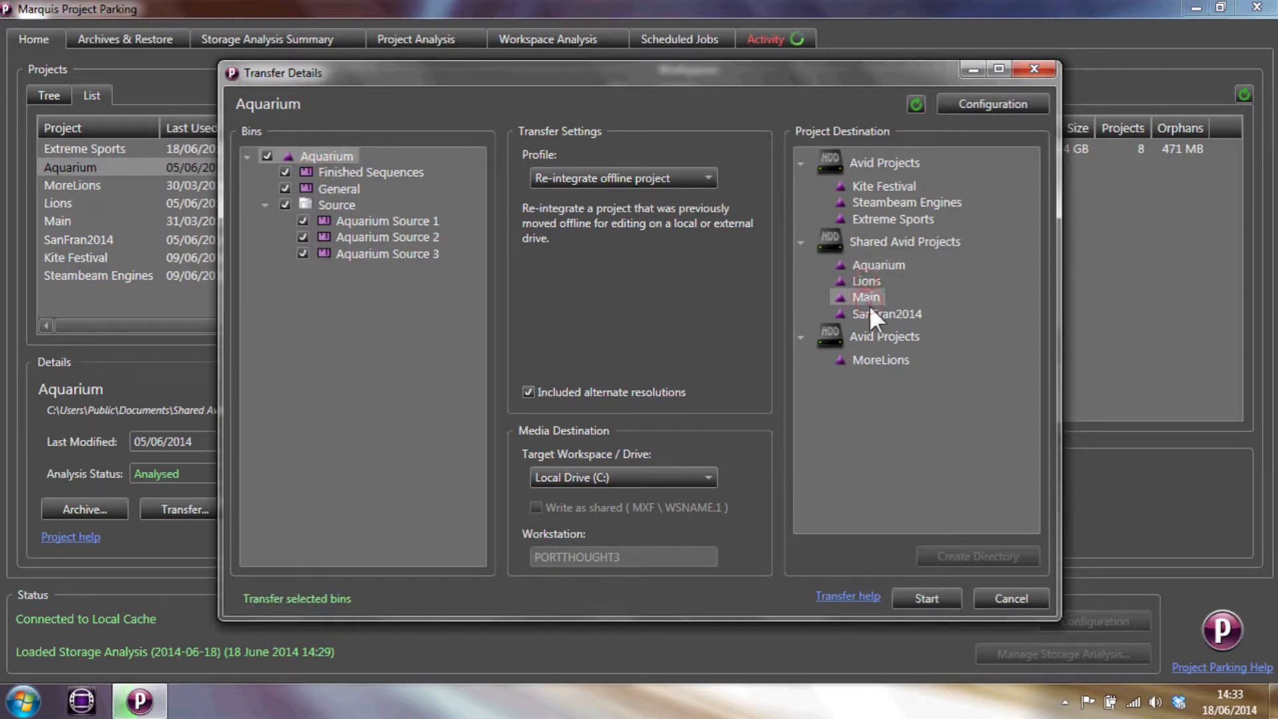
{"action": "left_click", "coordinate": [866, 267]}
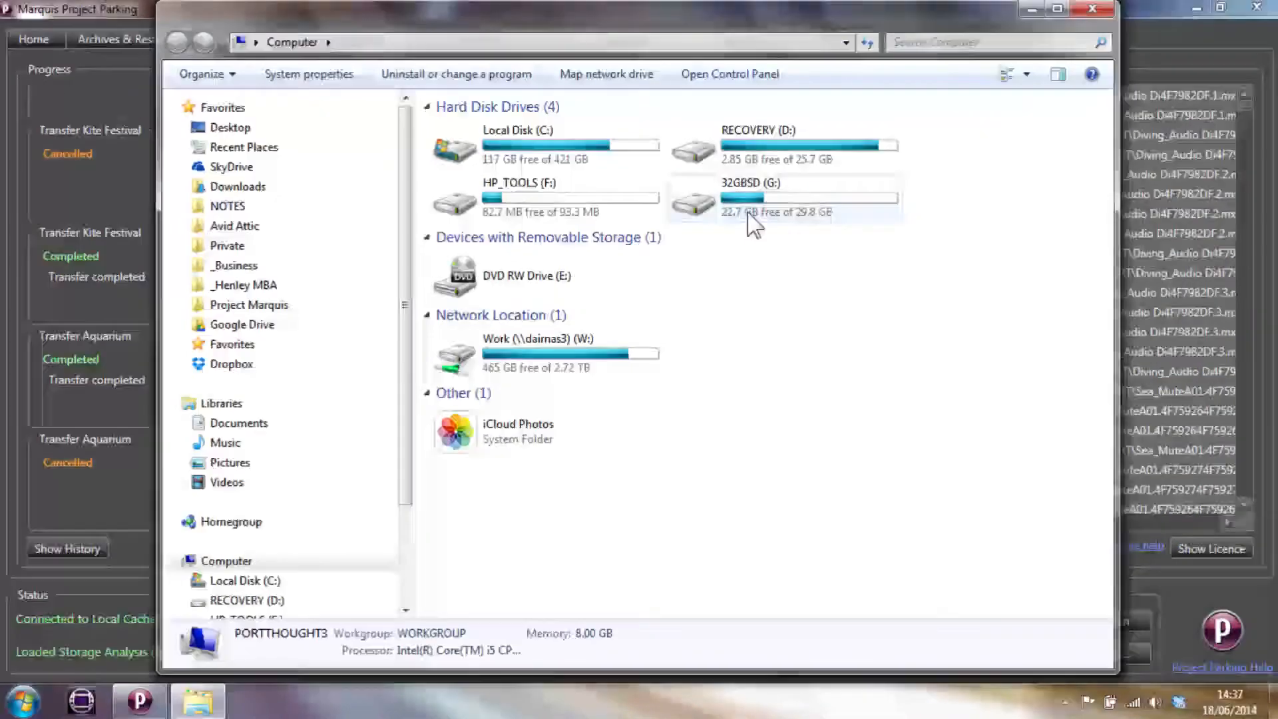
- Open the Projects folder on 32GBSD (G:) in Windows Explorer to check the transferred projects
{"action": "left_click", "coordinate": [770, 220]}
{"action": "double_click", "coordinate": [766, 214]}
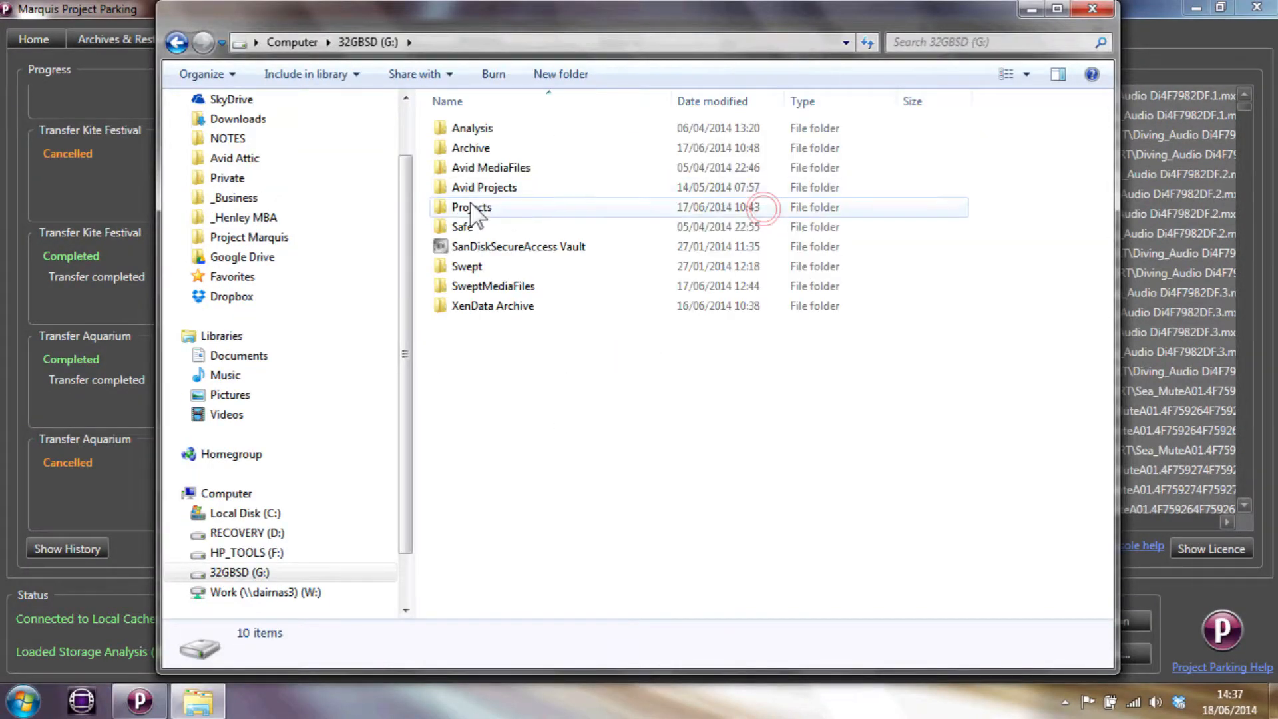
{"action": "left_click", "coordinate": [491, 209]}
{"action": "double_click", "coordinate": [491, 209]}
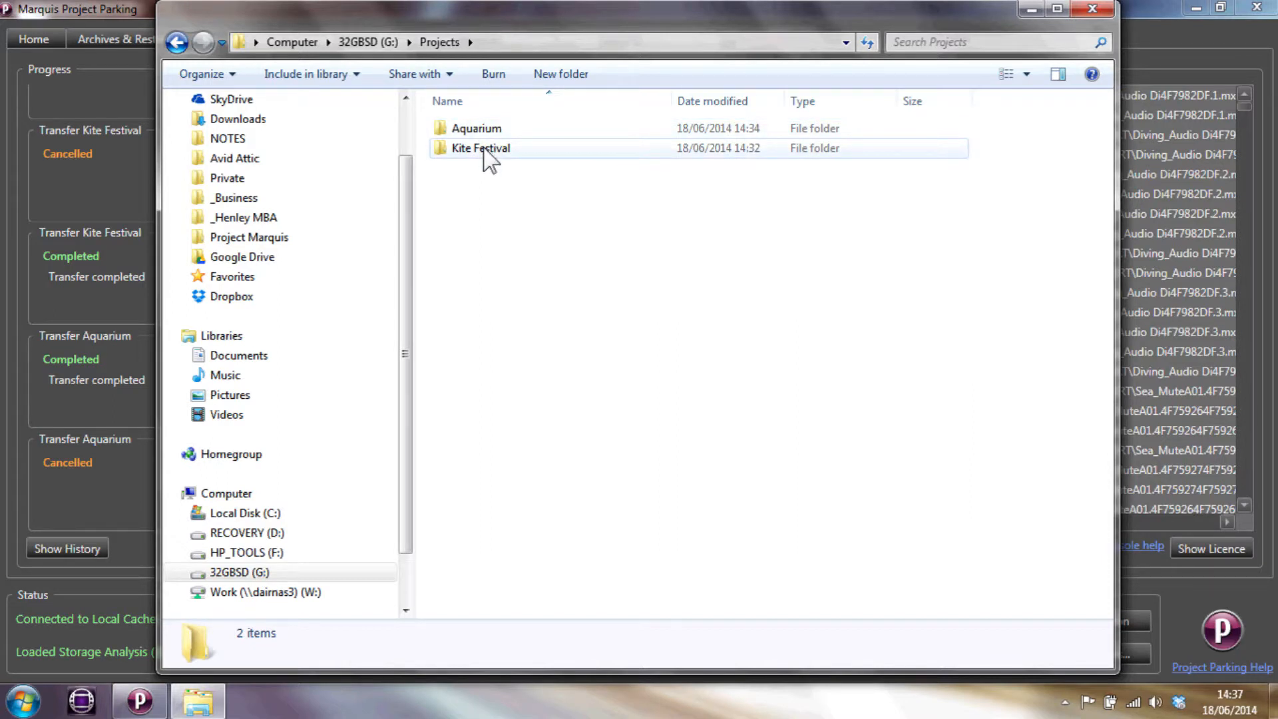
- Inspect the transferred media in Avid MediaFiles\MXF\1 on 32GBSD (G:) and minimize the Explorer window
{"action": "left_click", "coordinate": [356, 41]}
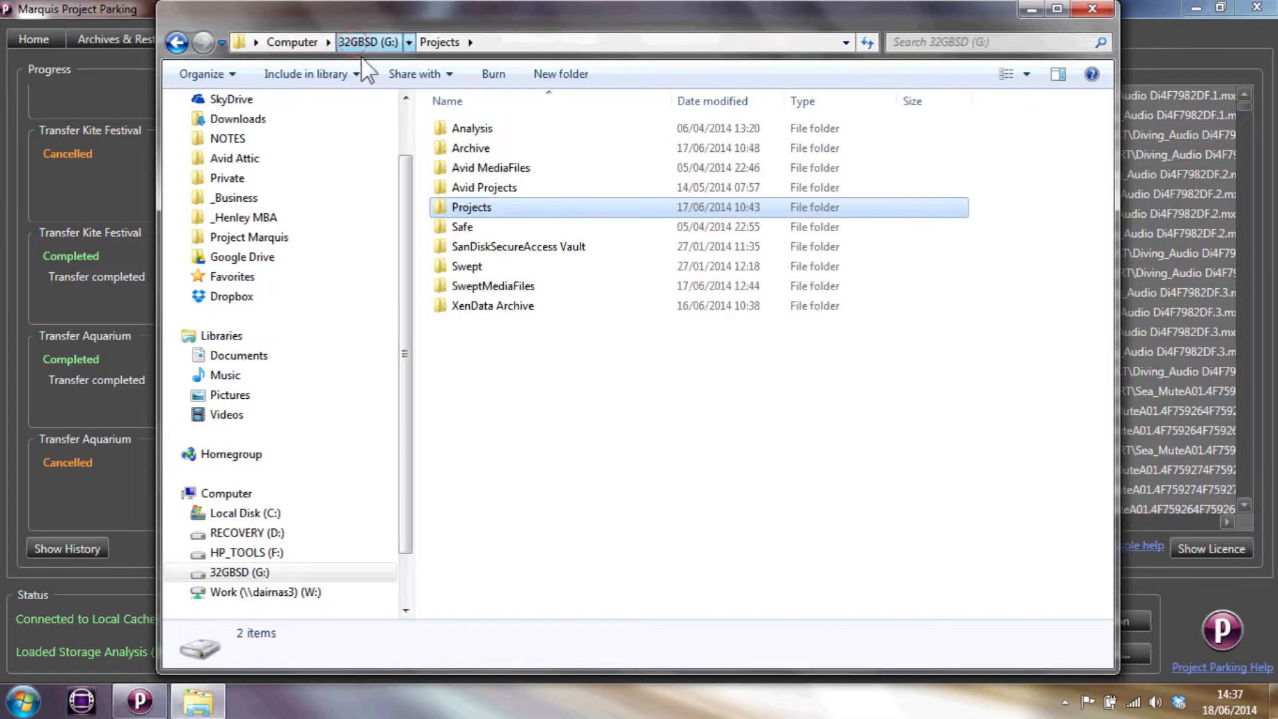
{"action": "double_click", "coordinate": [481, 171]}
{"action": "double_click", "coordinate": [457, 129]}
{"action": "double_click", "coordinate": [453, 129]}
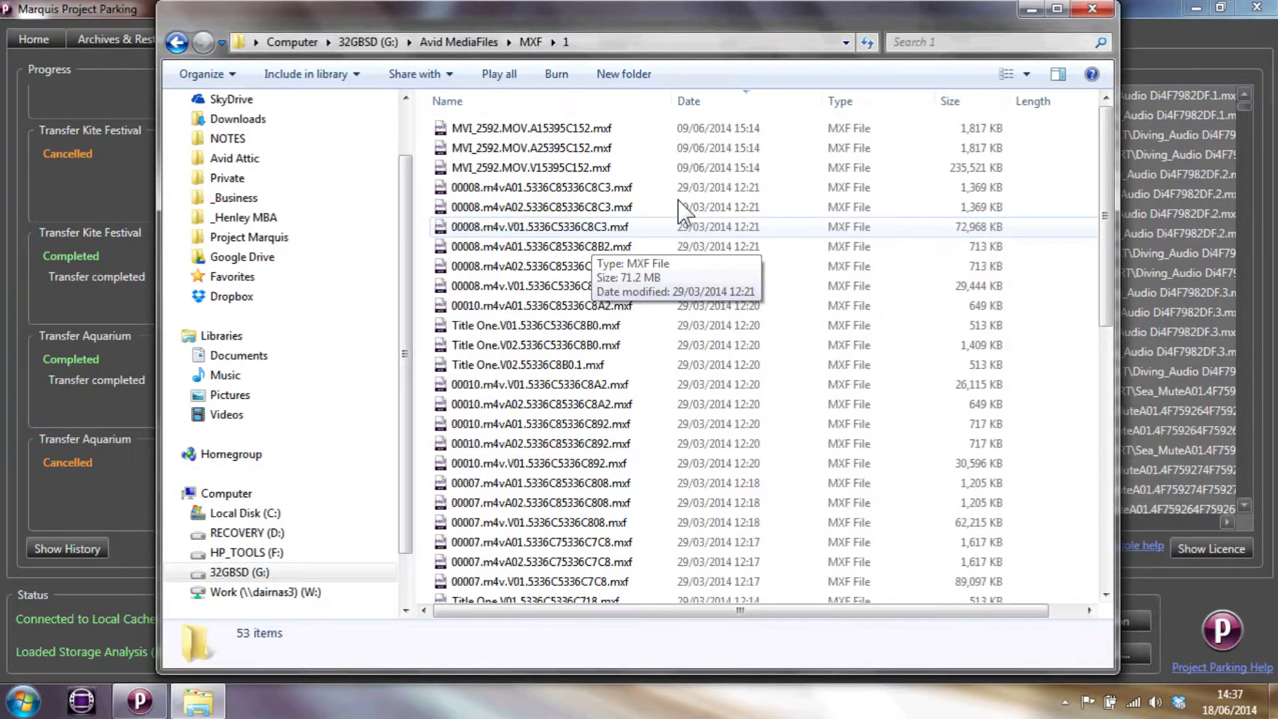
{"action": "left_click", "coordinate": [1031, 10]}
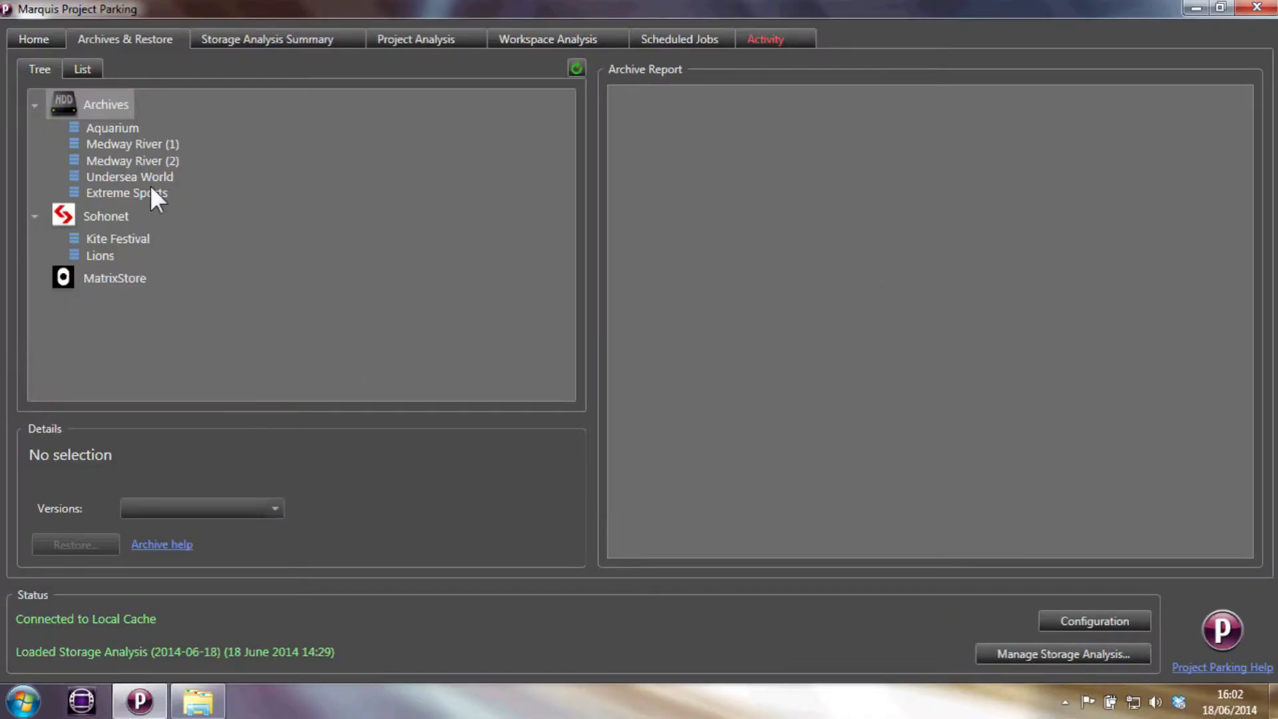
- List the Extreme Sports archive's versions, and switch to Windows Explorer to open its folder in C:\Share\Archives
{"action": "left_click", "coordinate": [151, 190]}
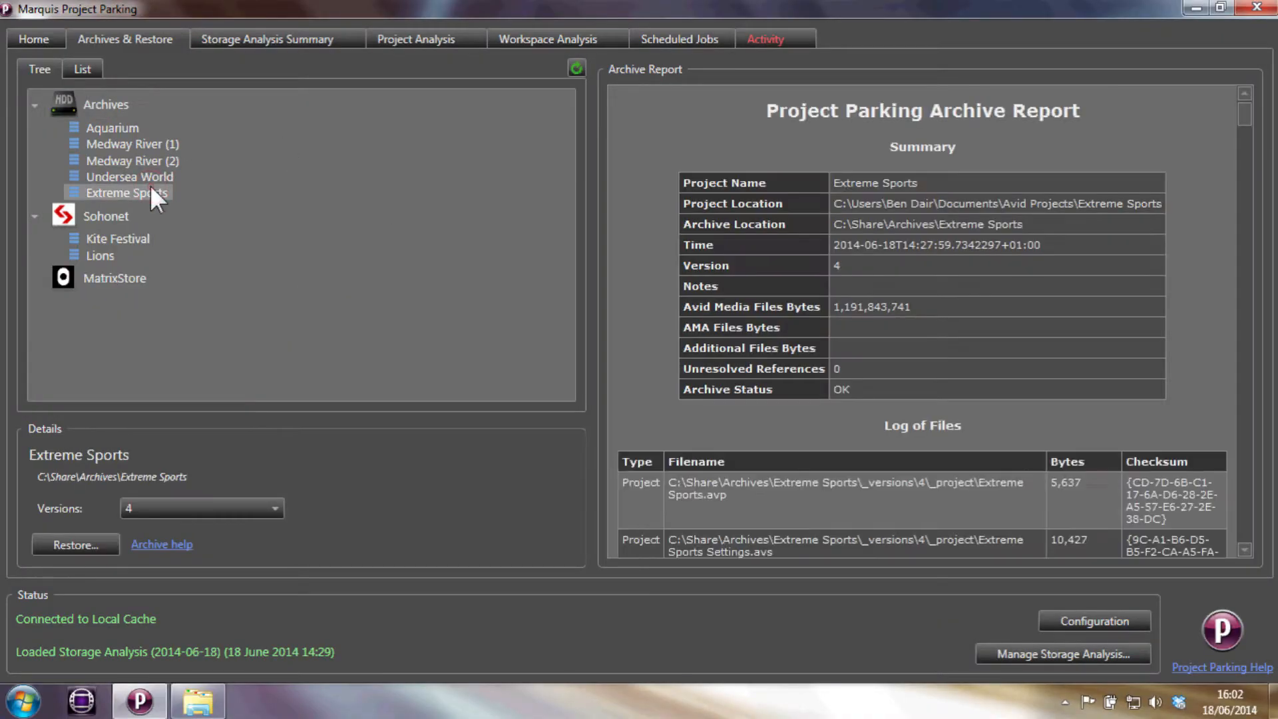
{"action": "left_click", "coordinate": [165, 507]}
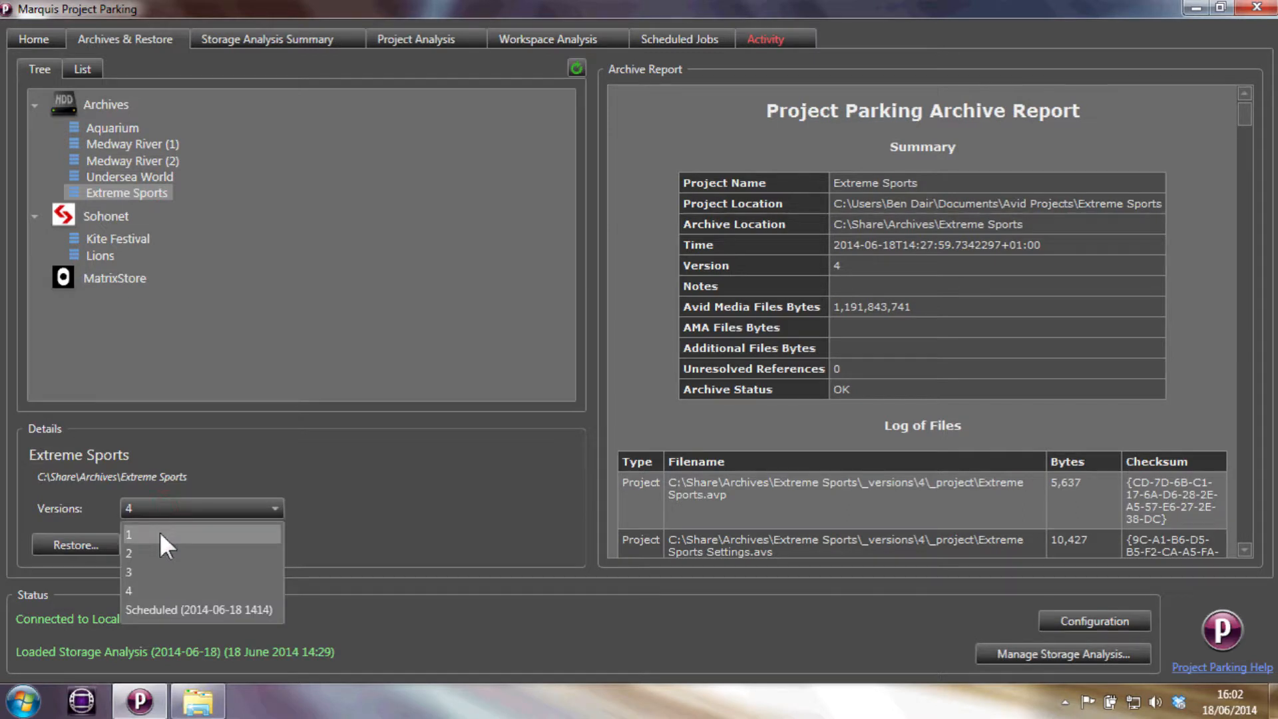
{"action": "left_click", "coordinate": [198, 704]}
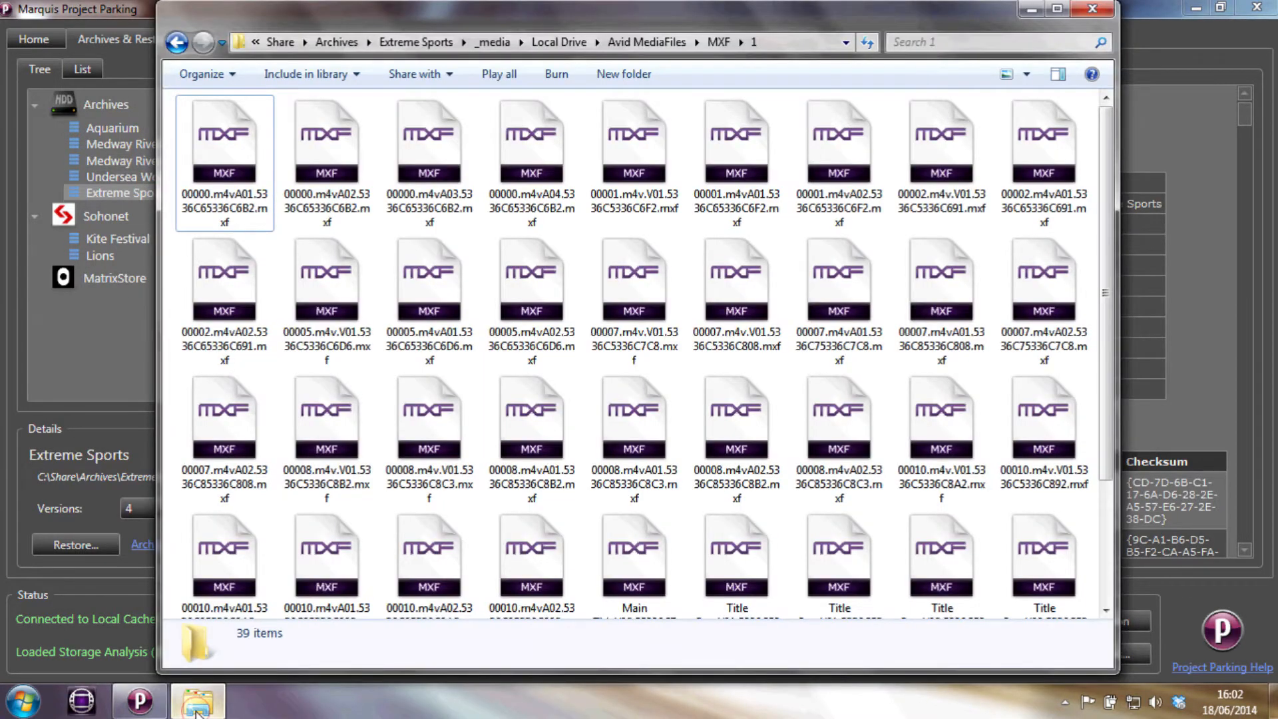
{"action": "left_click", "coordinate": [339, 43]}
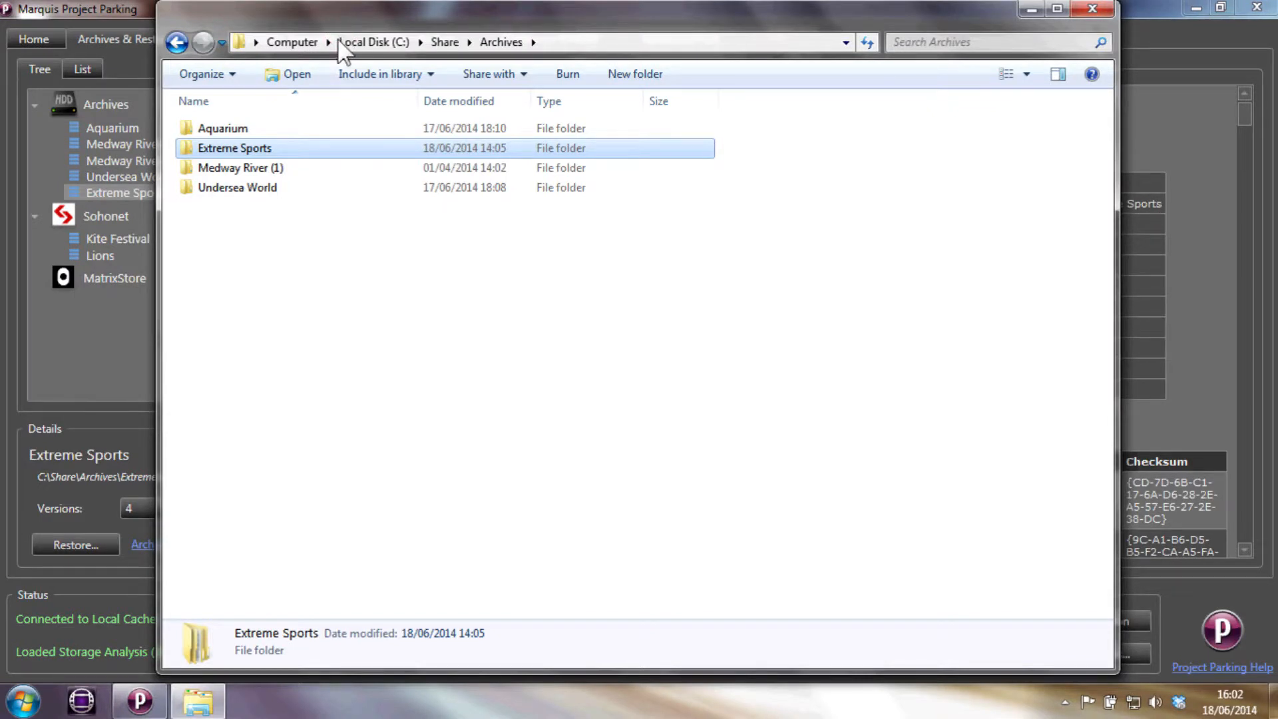
{"action": "double_click", "coordinate": [239, 149]}
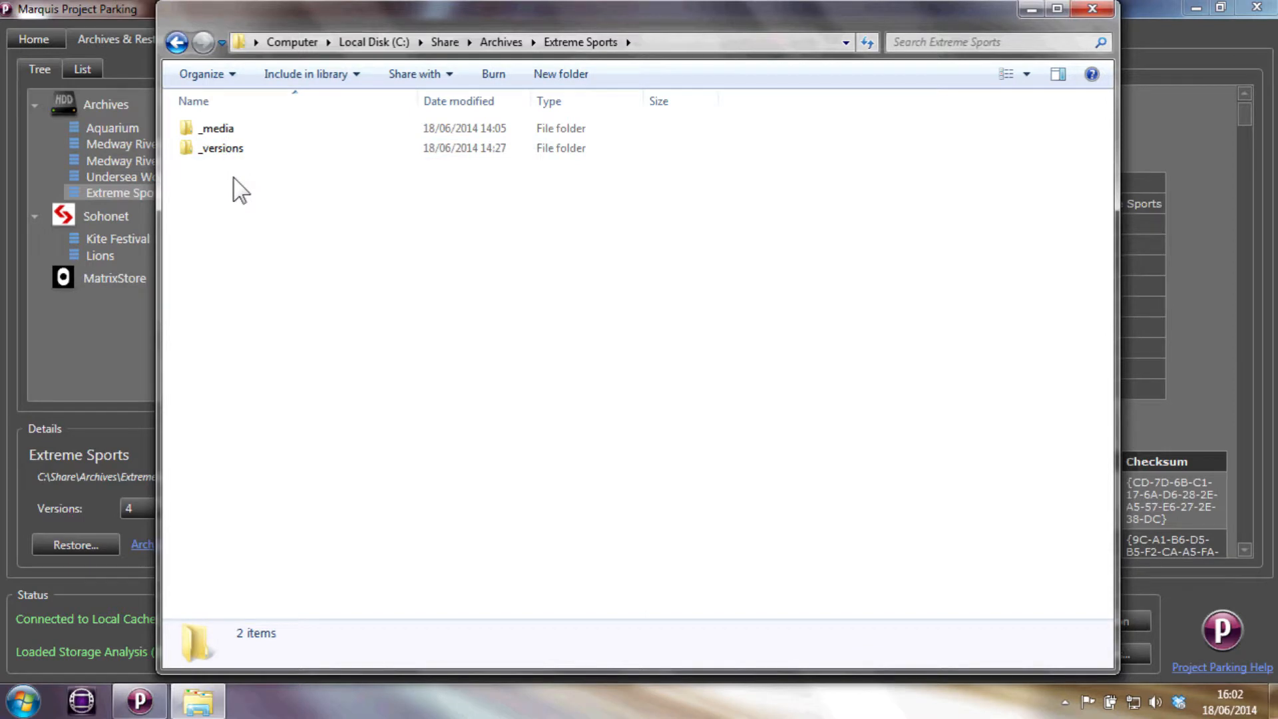
- Browse the archive's _media folder through Local Drive, Avid MediaFiles and MXF to folder 1, and return to the MXF folder
{"action": "left_click", "coordinate": [237, 131]}
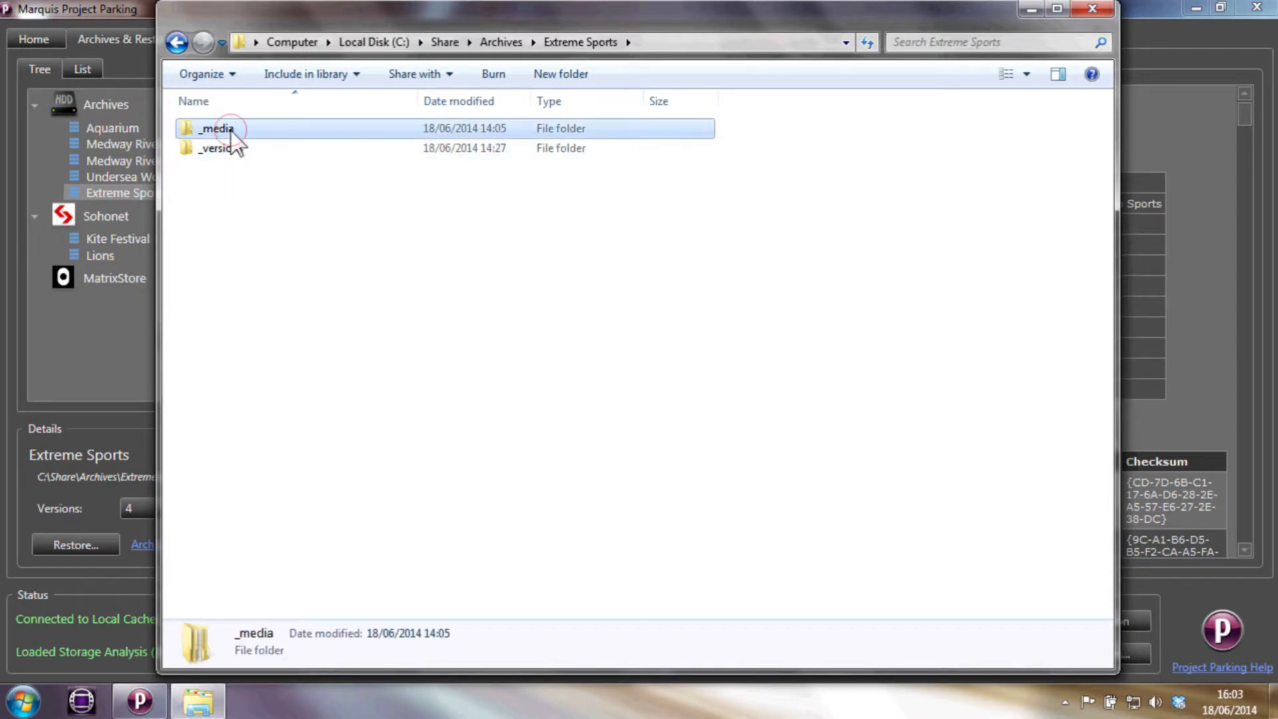
{"action": "left_click", "coordinate": [227, 147]}
{"action": "left_click", "coordinate": [233, 129]}
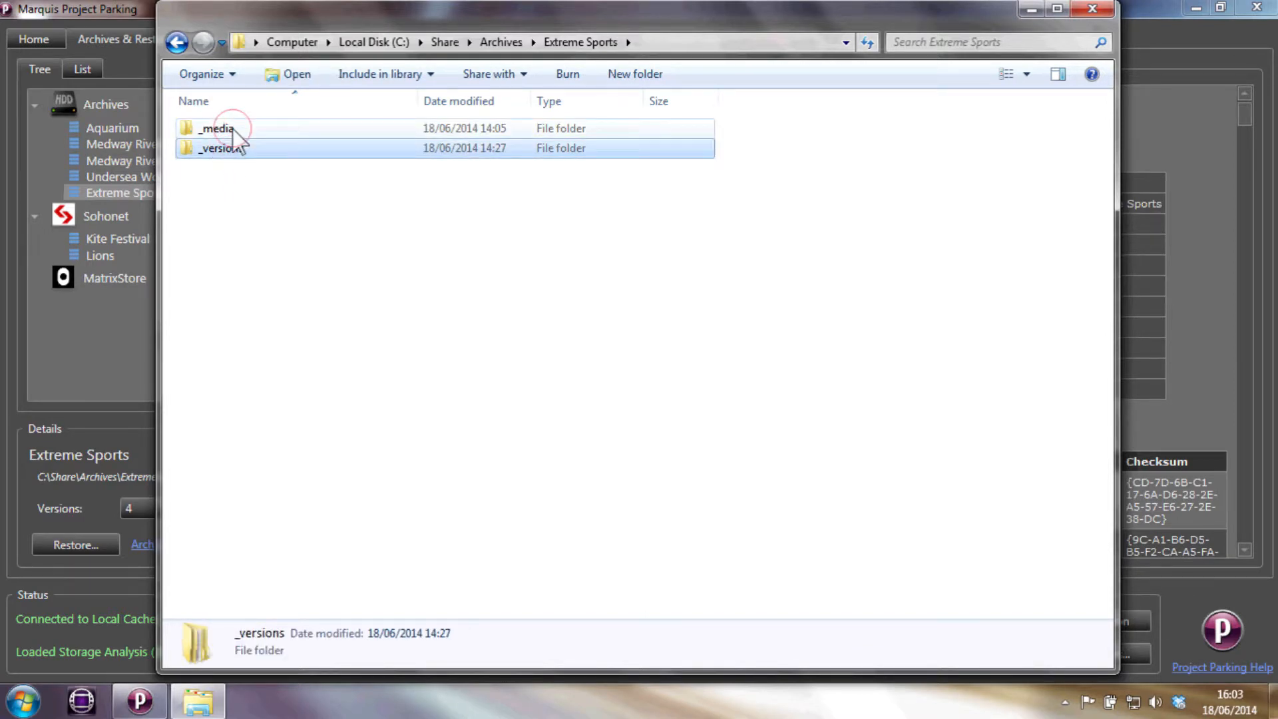
{"action": "double_click", "coordinate": [233, 128]}
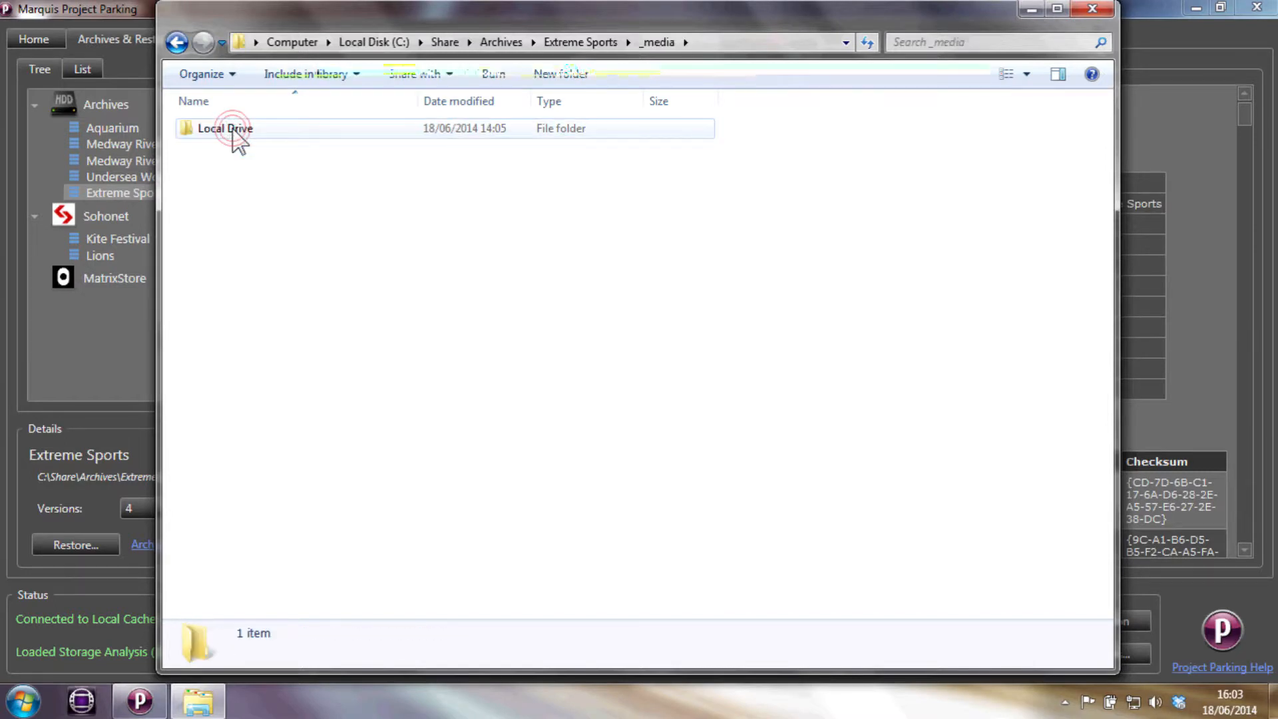
{"action": "double_click", "coordinate": [234, 129]}
{"action": "double_click", "coordinate": [237, 130]}
{"action": "double_click", "coordinate": [233, 130]}
{"action": "double_click", "coordinate": [233, 130]}
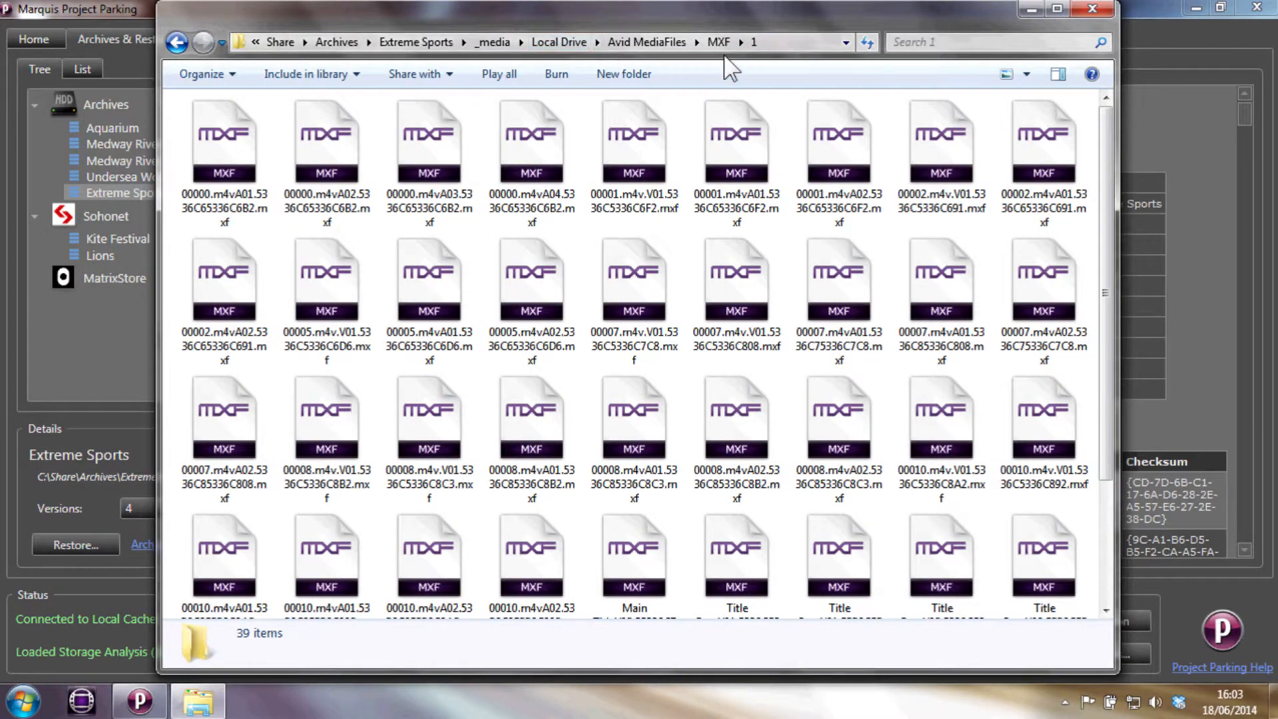
{"action": "left_click", "coordinate": [741, 45]}
{"action": "left_click", "coordinate": [715, 42]}
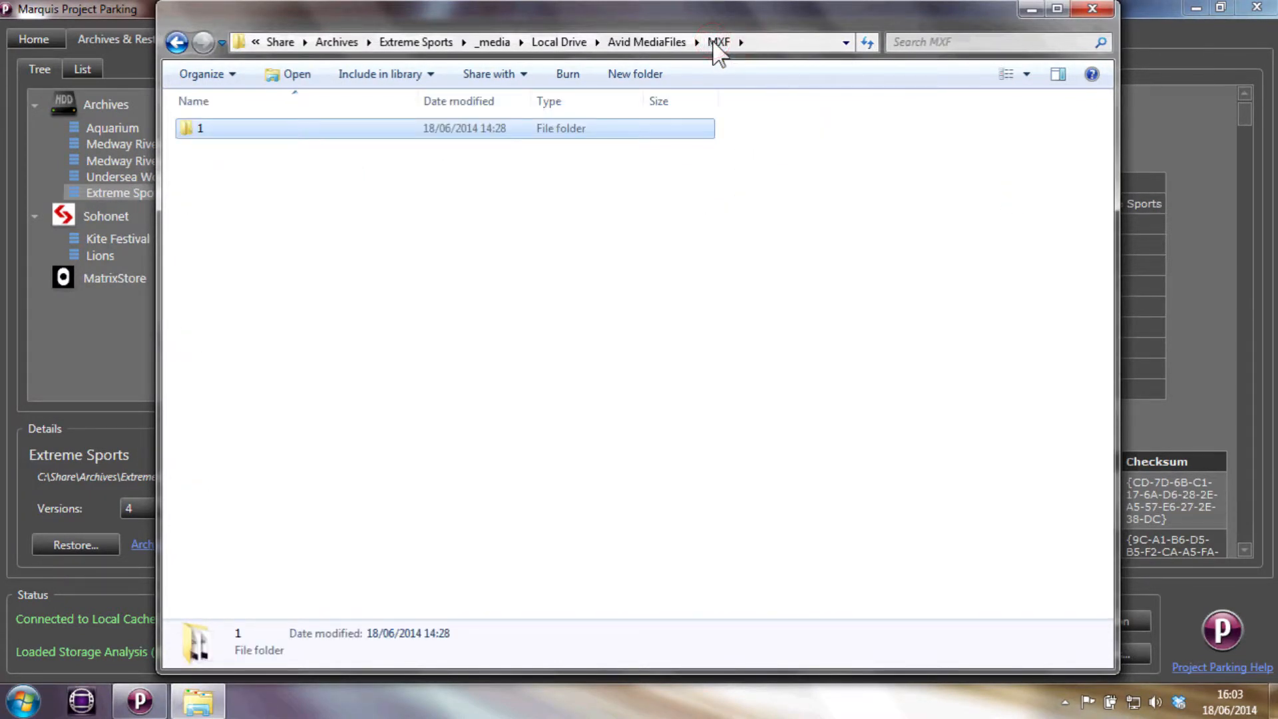
- Look into the archive's MXF media folder 1, and switch to the Extreme Sports archive's _versions folder
{"action": "left_click", "coordinate": [212, 129]}
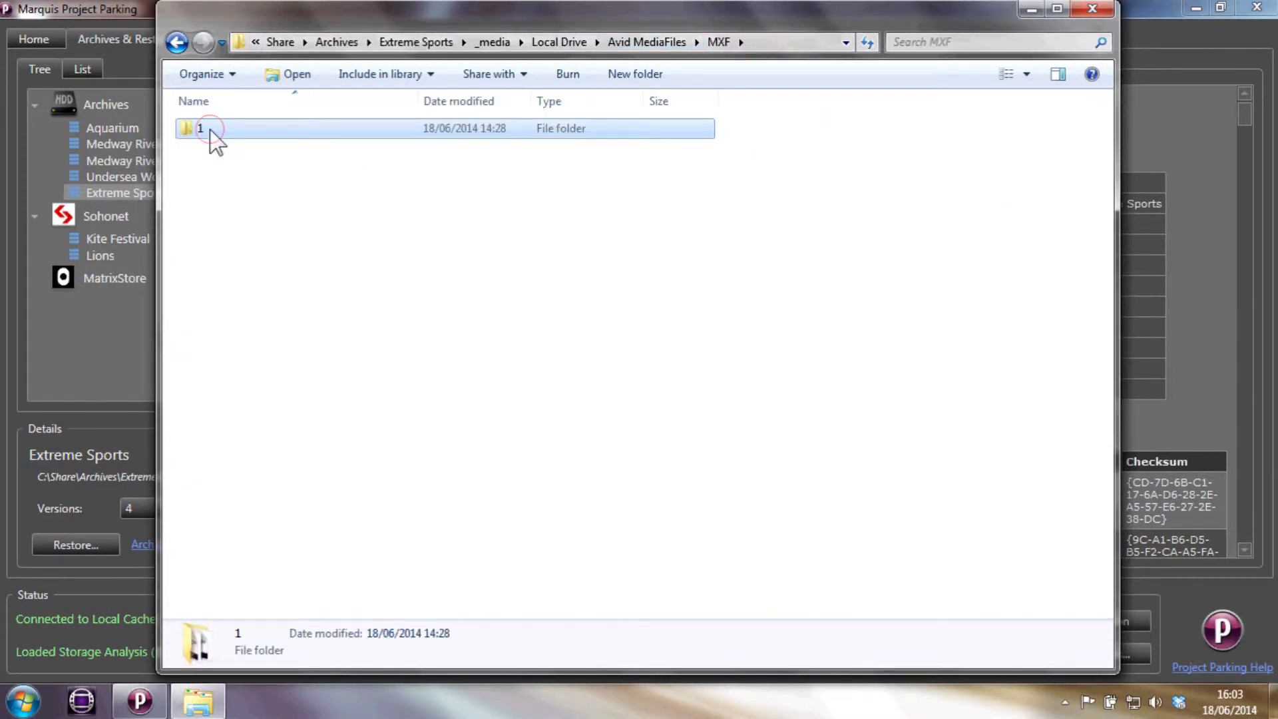
{"action": "double_click", "coordinate": [212, 128]}
{"action": "left_click", "coordinate": [466, 43]}
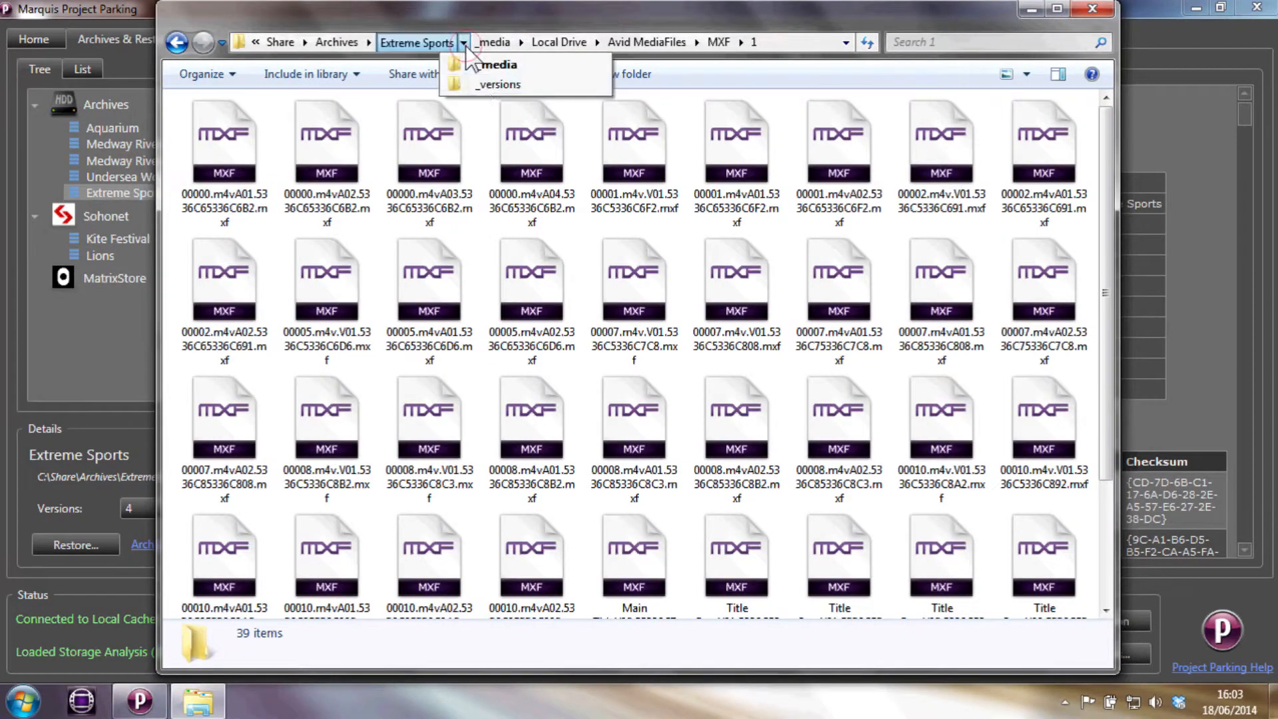
{"action": "left_click", "coordinate": [478, 82]}
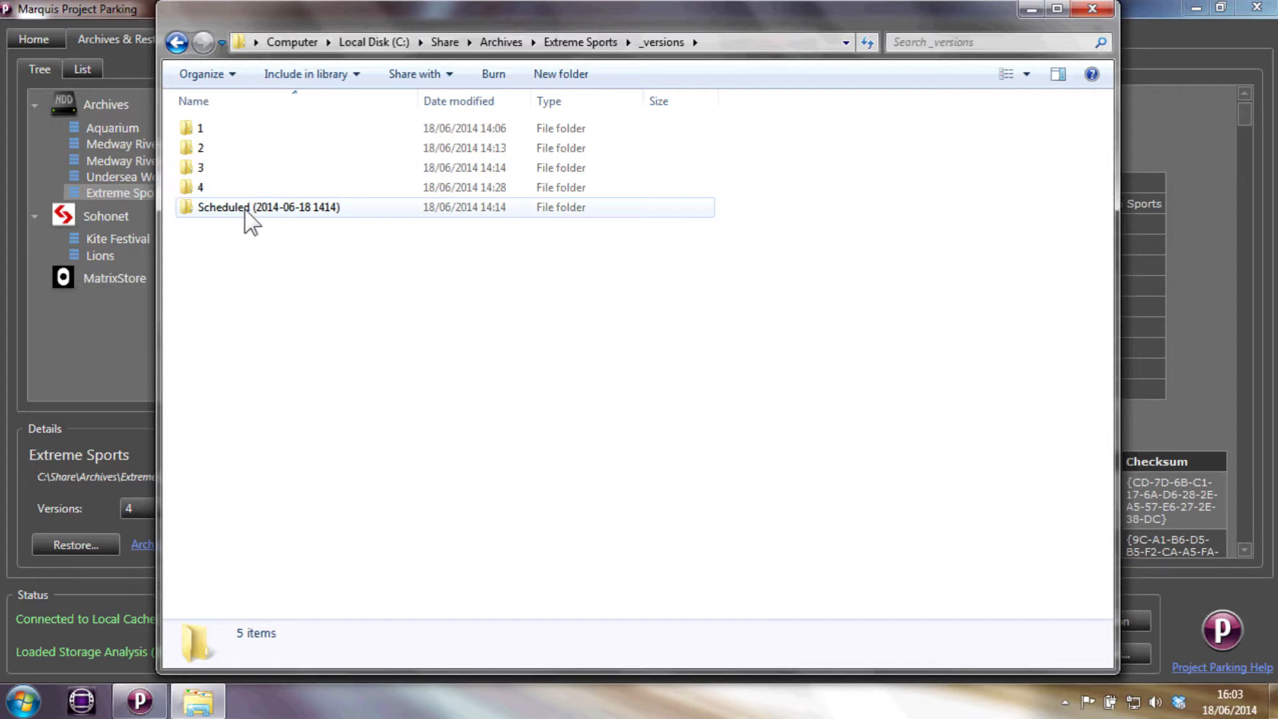
- Open version 3 of the Extreme Sports archive and examine the contents of its _project folder
{"action": "mouse_move", "coordinate": [245, 213]}
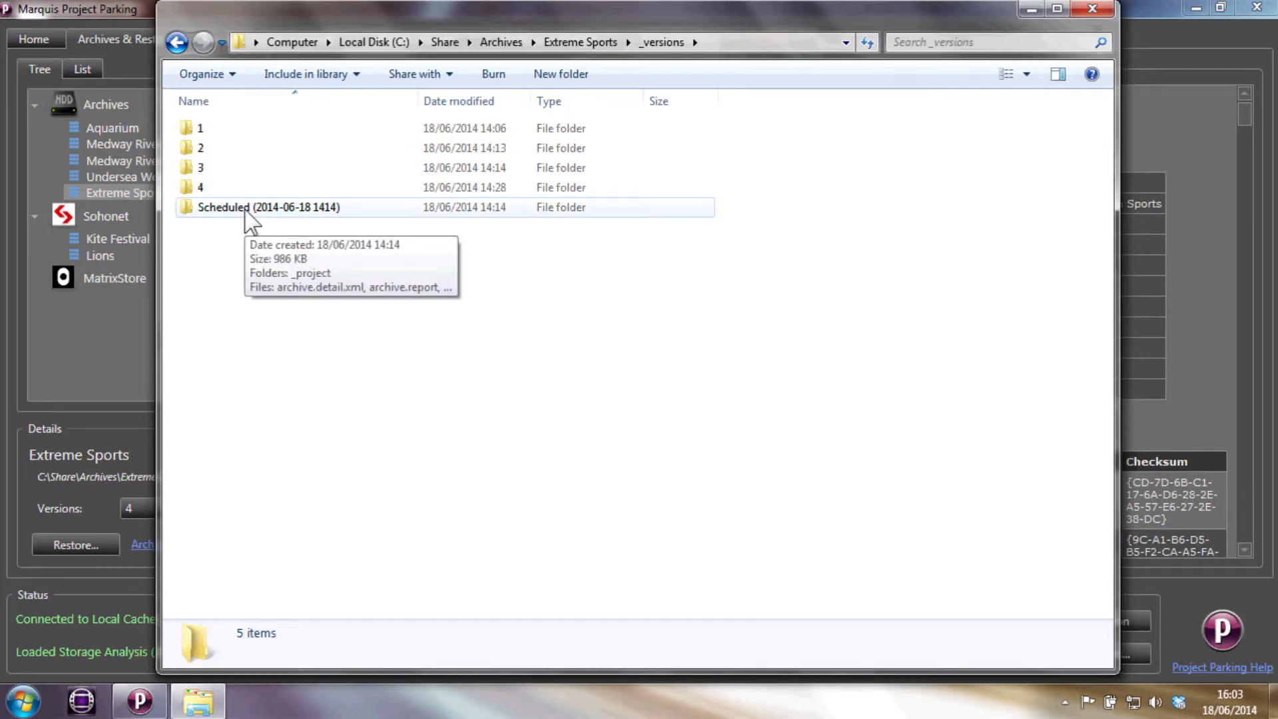
{"action": "double_click", "coordinate": [228, 171]}
{"action": "left_click", "coordinate": [230, 130]}
{"action": "double_click", "coordinate": [232, 130]}
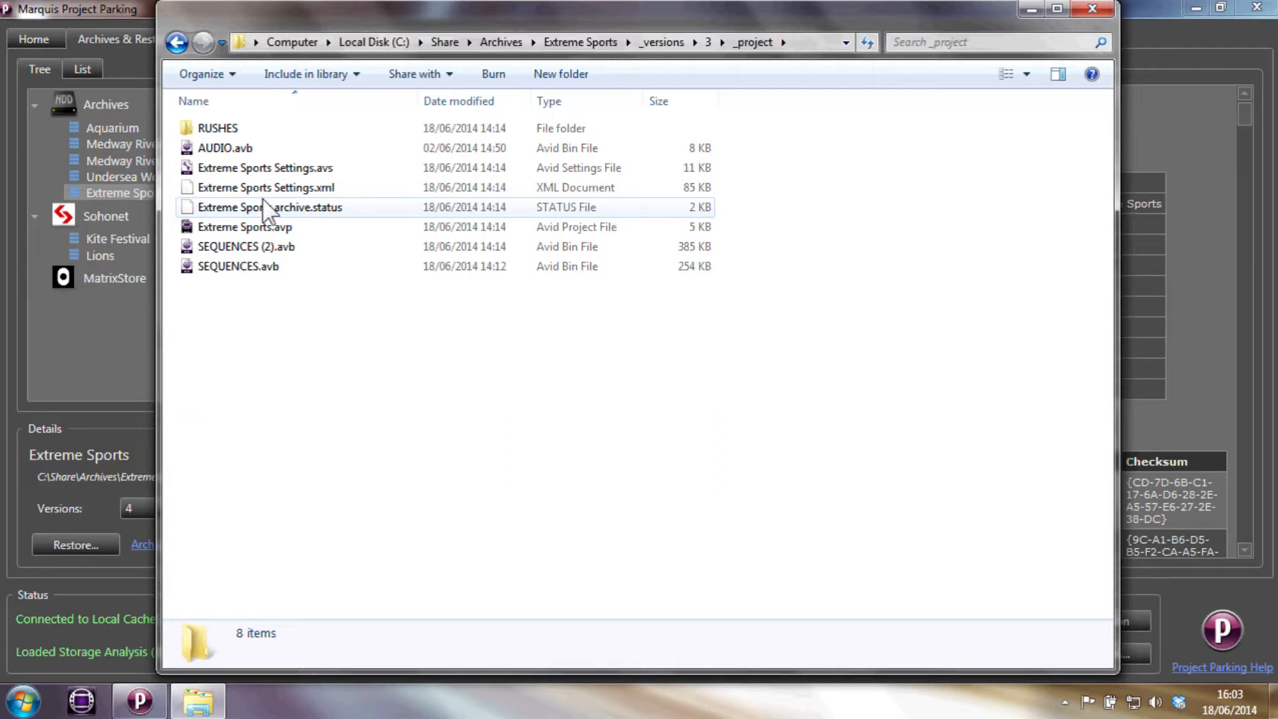
- Return to the Extreme Sports archive folder and reopen _versions to review the stored versions
{"action": "left_click", "coordinate": [577, 44]}
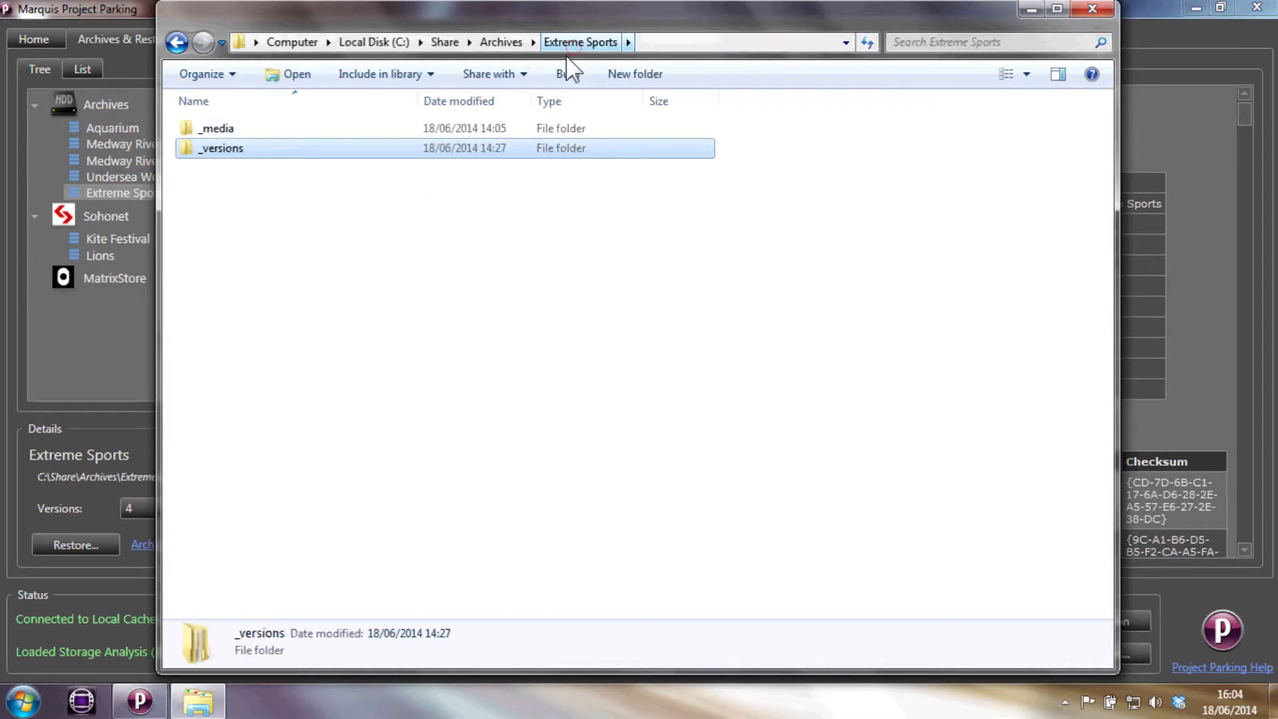
{"action": "left_click", "coordinate": [243, 127]}
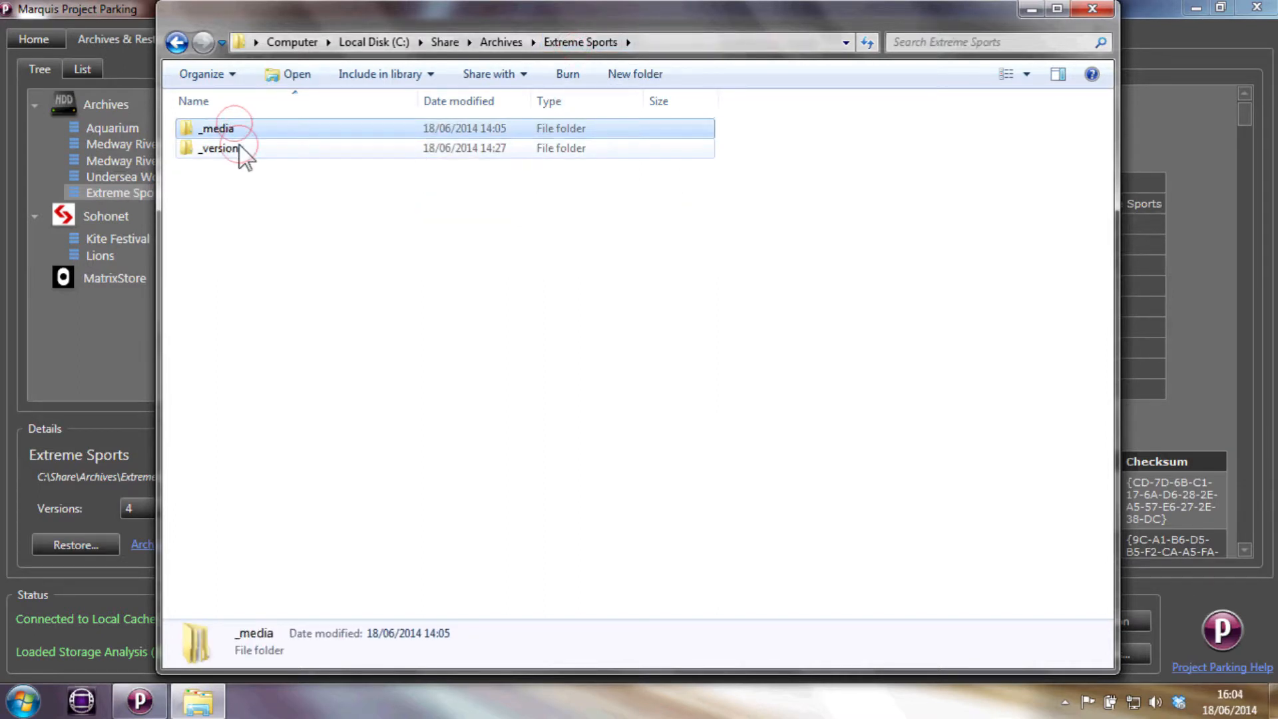
{"action": "double_click", "coordinate": [239, 146]}
{"action": "mouse_move", "coordinate": [214, 189]}
- Reopen the Extreme Sports folder from Archives and browse _media through Local Drive to Avid MediaFiles, selecting MXF
{"action": "left_click", "coordinate": [501, 42]}
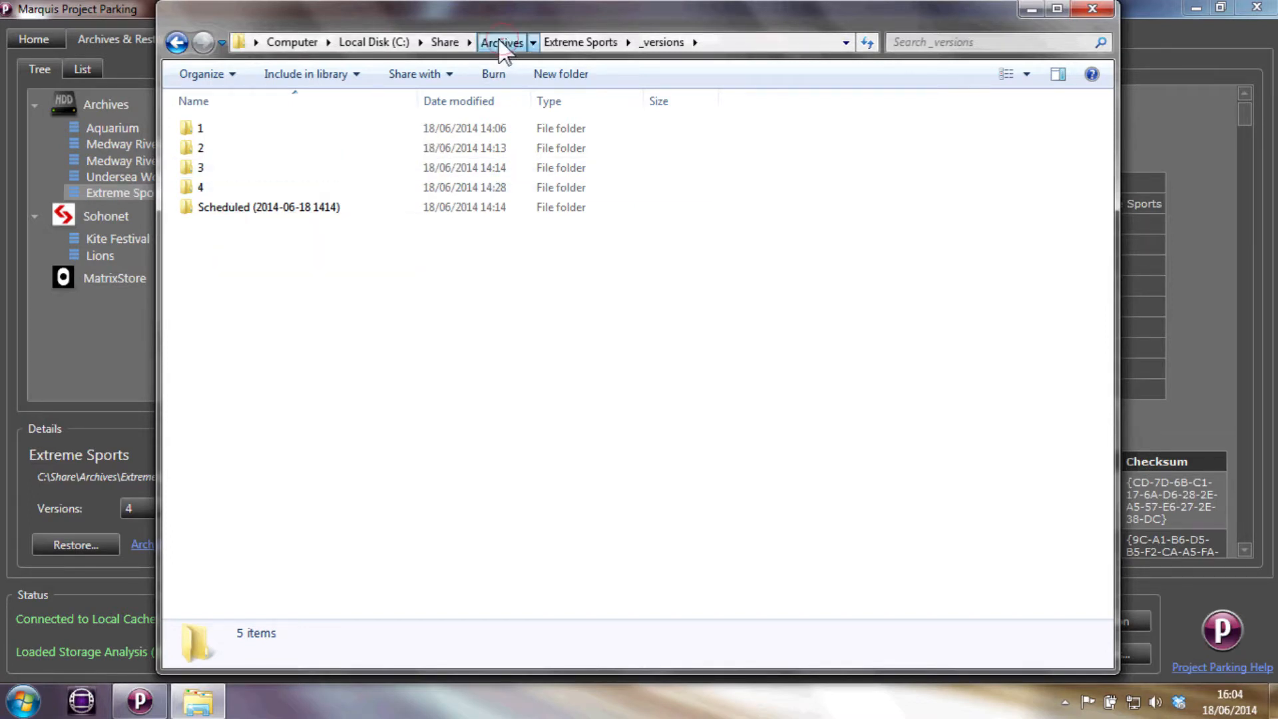
{"action": "double_click", "coordinate": [242, 148]}
{"action": "double_click", "coordinate": [234, 127]}
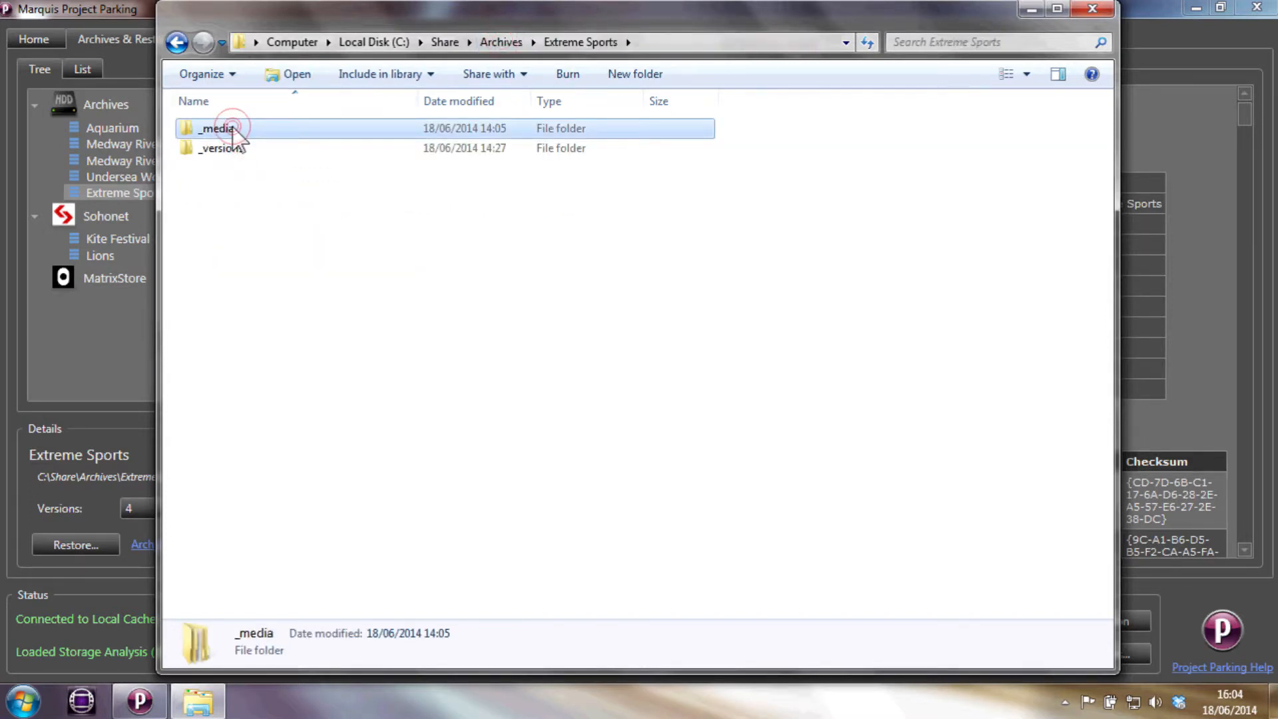
{"action": "double_click", "coordinate": [252, 132]}
{"action": "double_click", "coordinate": [251, 128]}
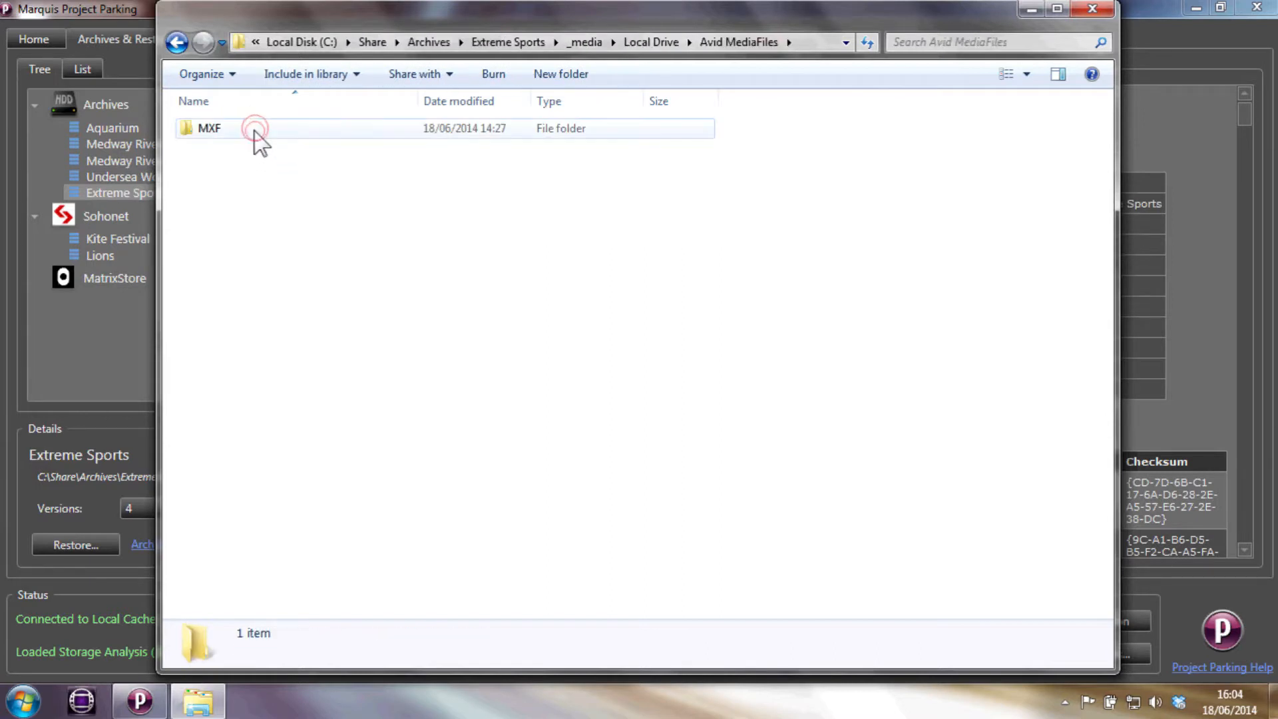
{"action": "left_click", "coordinate": [254, 129]}
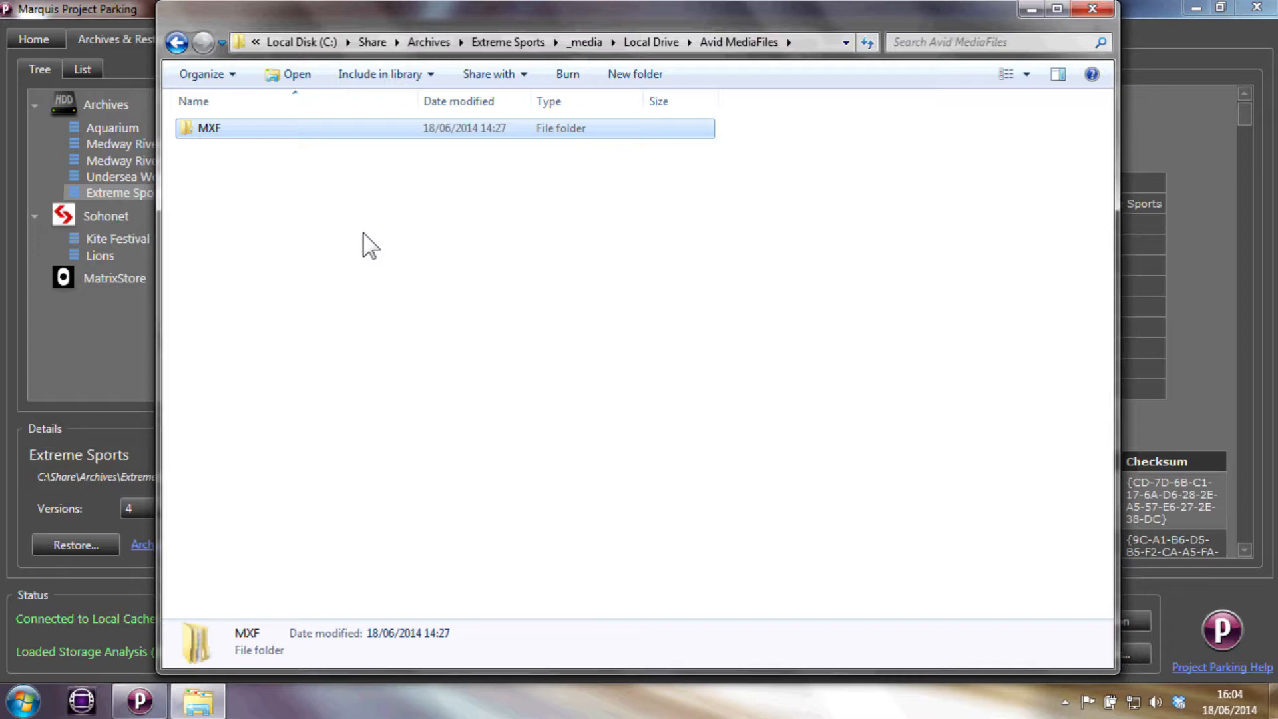
- Switch to Marquis Project Parking, open the restore settings for Extreme Sports version 4, and select Avid Projects as the restore location
{"action": "left_click", "coordinate": [104, 322]}
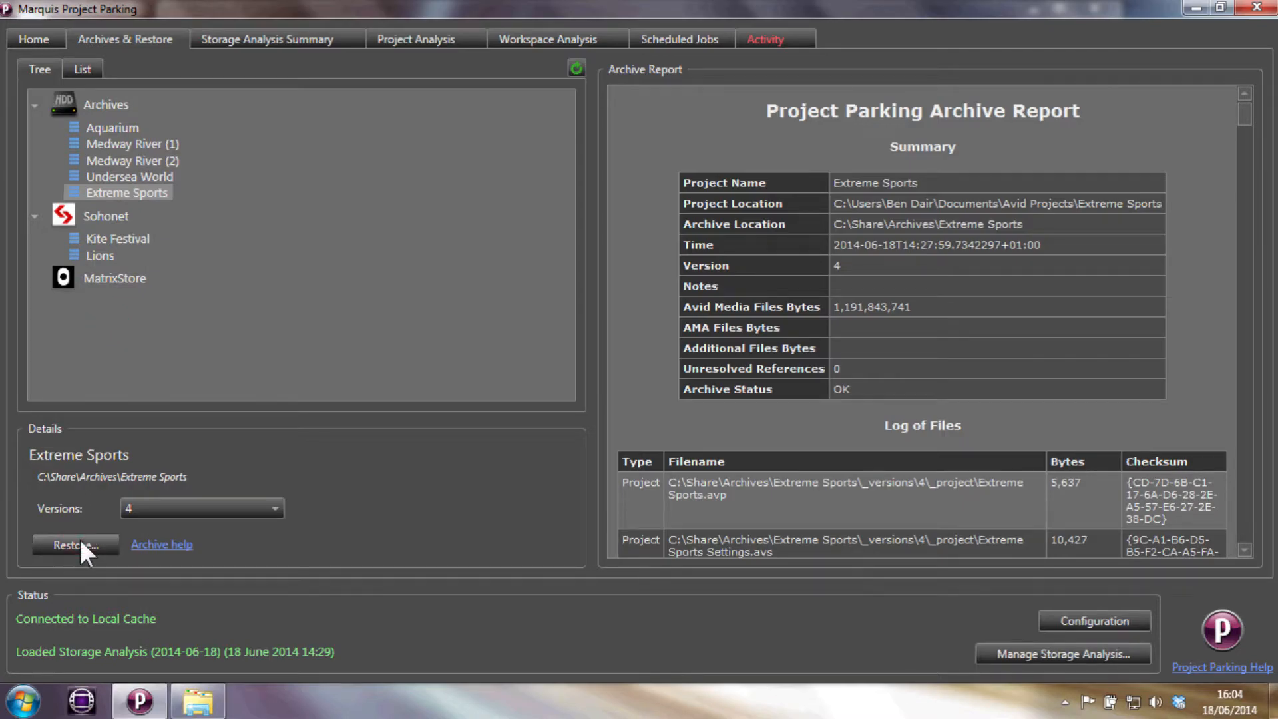
{"action": "left_click", "coordinate": [80, 542]}
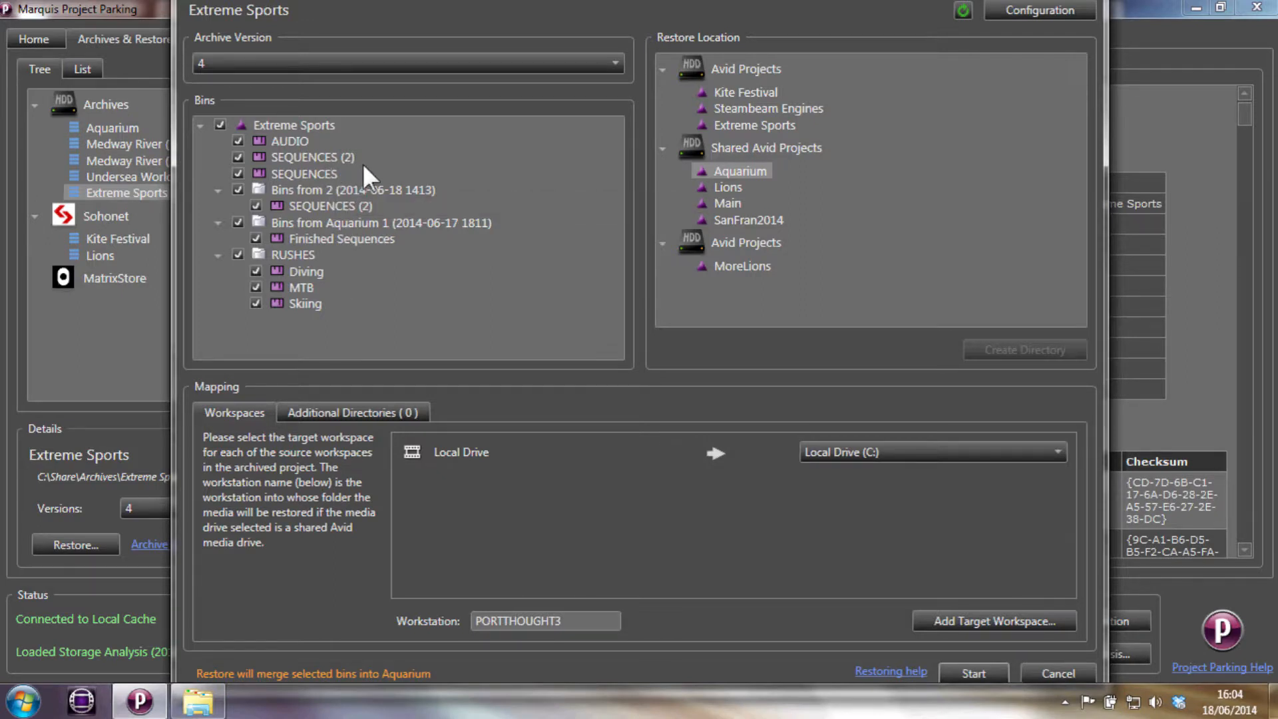
{"action": "left_click", "coordinate": [724, 65]}
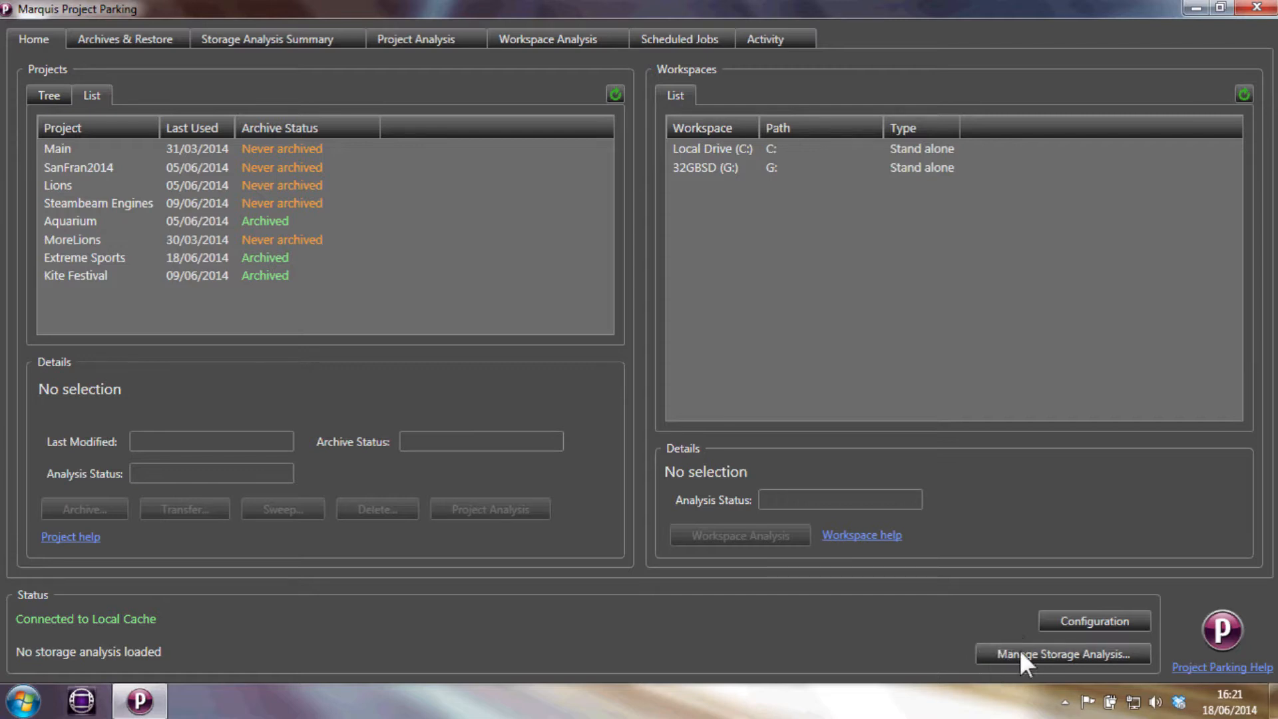
- Create the storage analysis named Storage Analysis (2014-06-18) and view its activity
{"action": "left_click", "coordinate": [990, 649]}
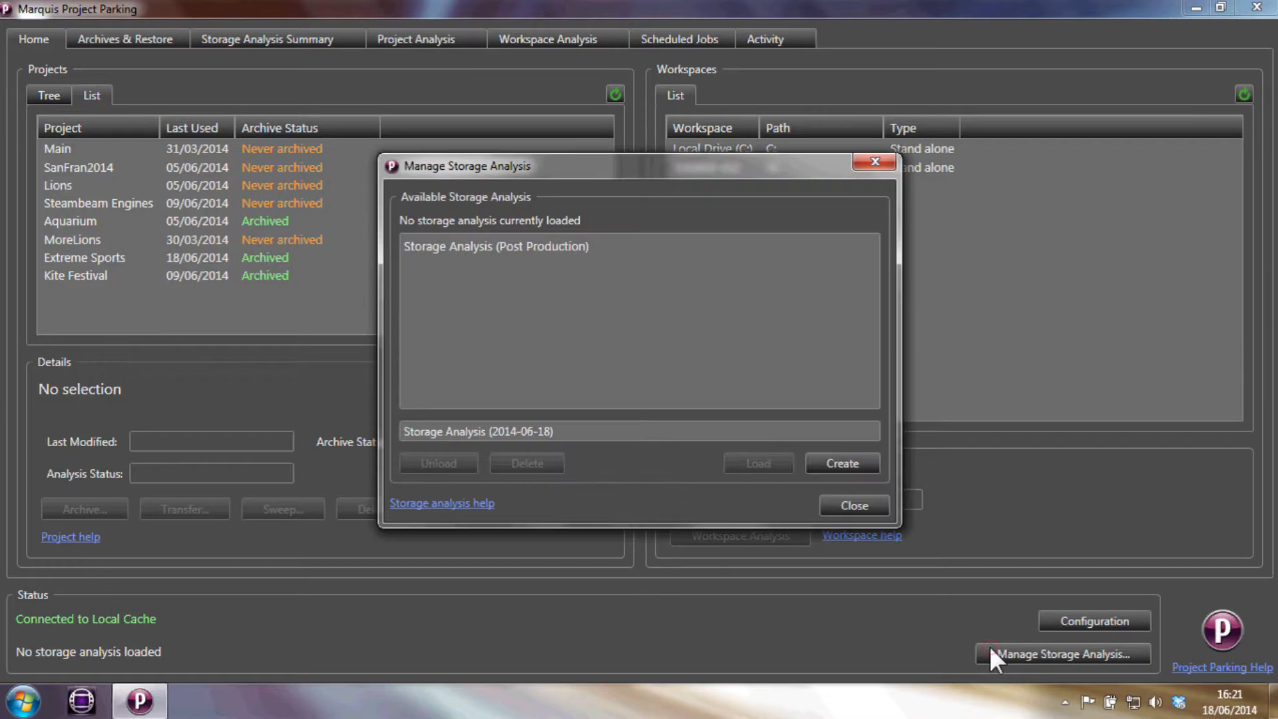
{"action": "left_click", "coordinate": [870, 465]}
{"action": "left_click", "coordinate": [868, 462]}
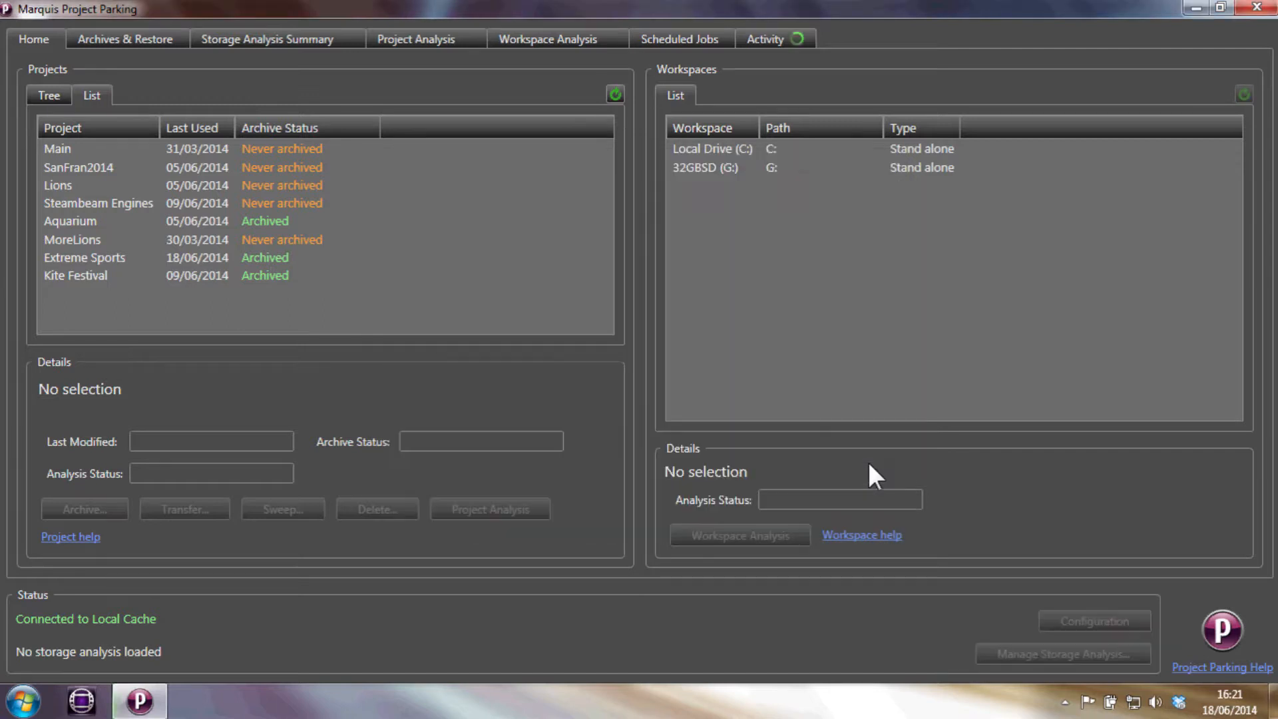
{"action": "left_click", "coordinate": [765, 38]}
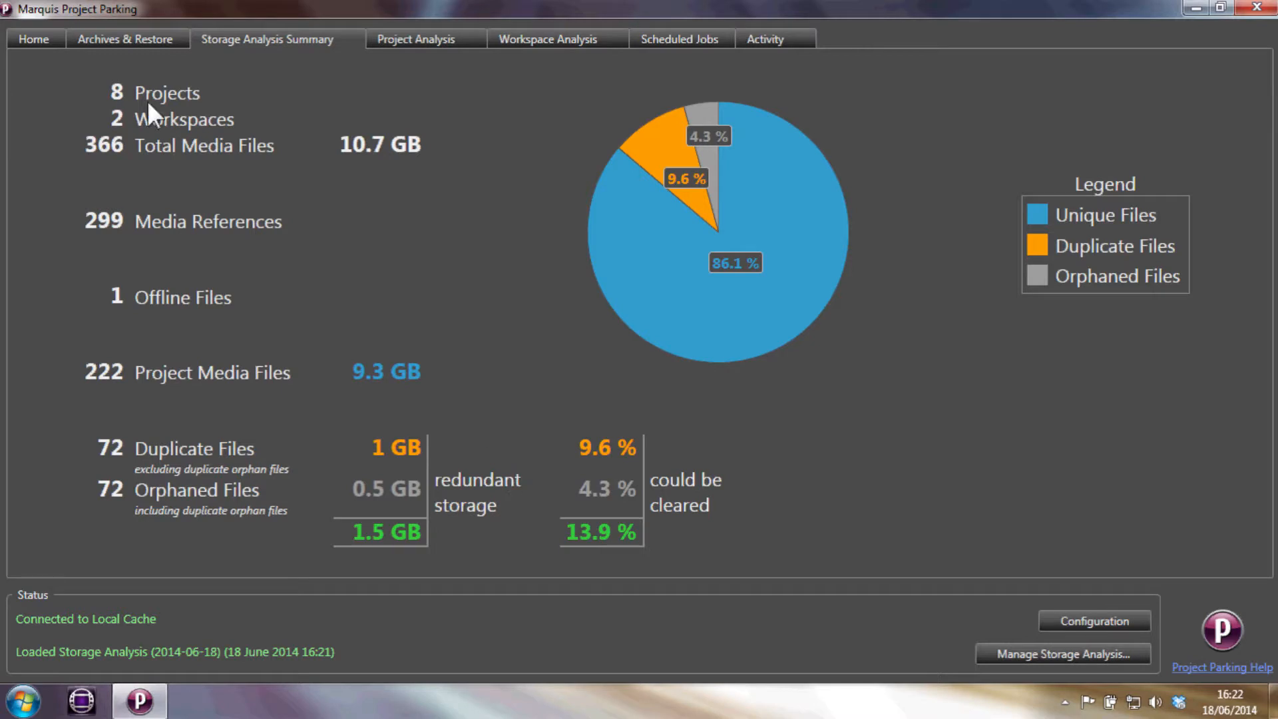
- Unload Storage Analysis (2014-06-18) and load Storage Analysis (Post Production) instead
{"action": "left_click", "coordinate": [1017, 655]}
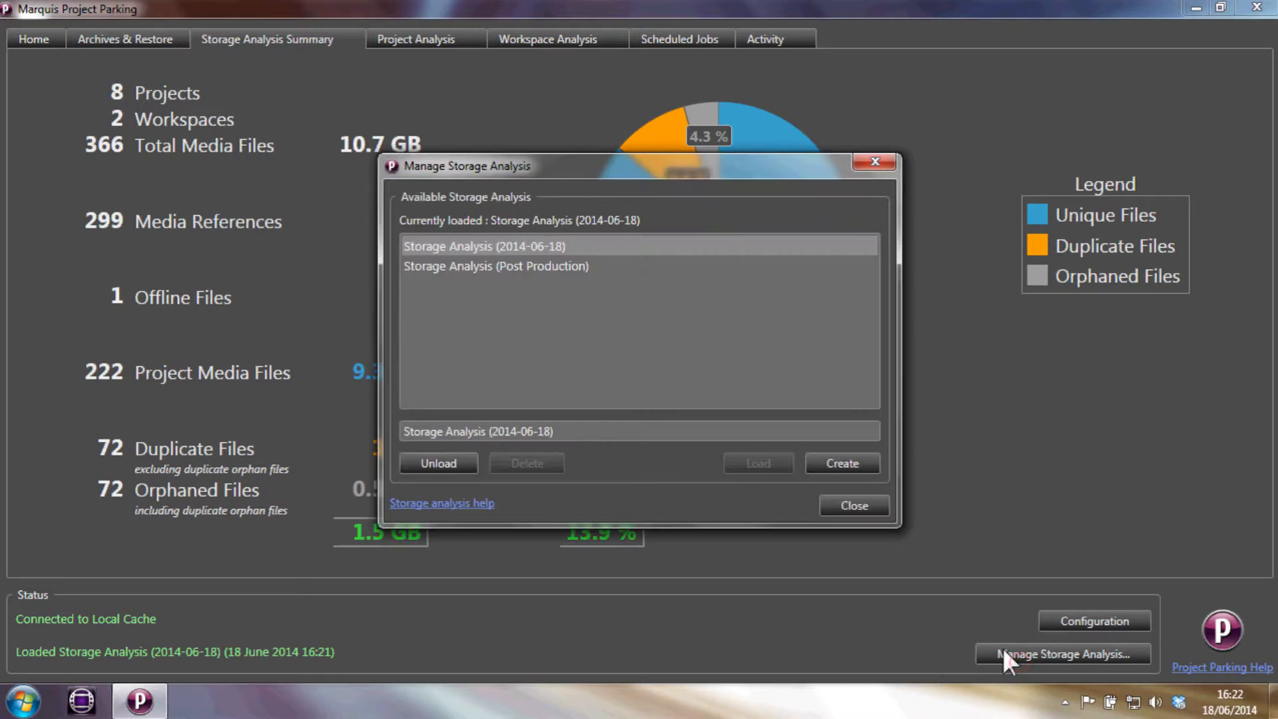
{"action": "left_click", "coordinate": [440, 461]}
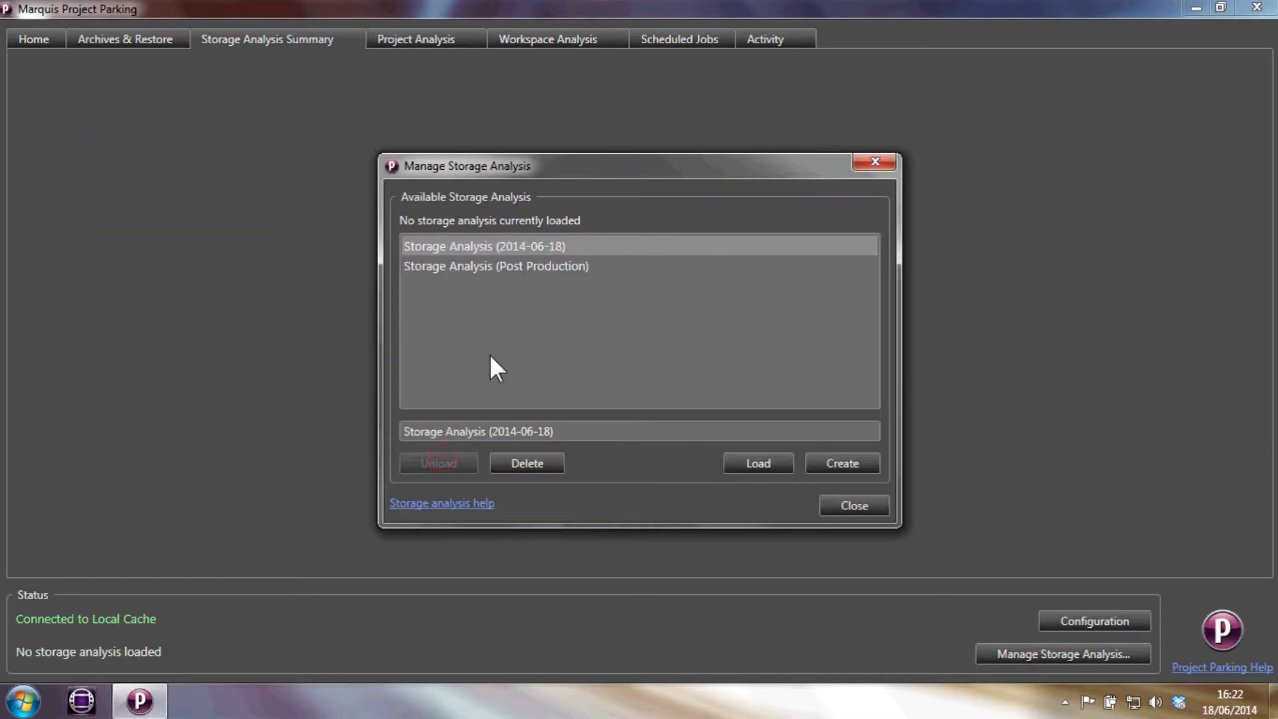
{"action": "left_click", "coordinate": [551, 265]}
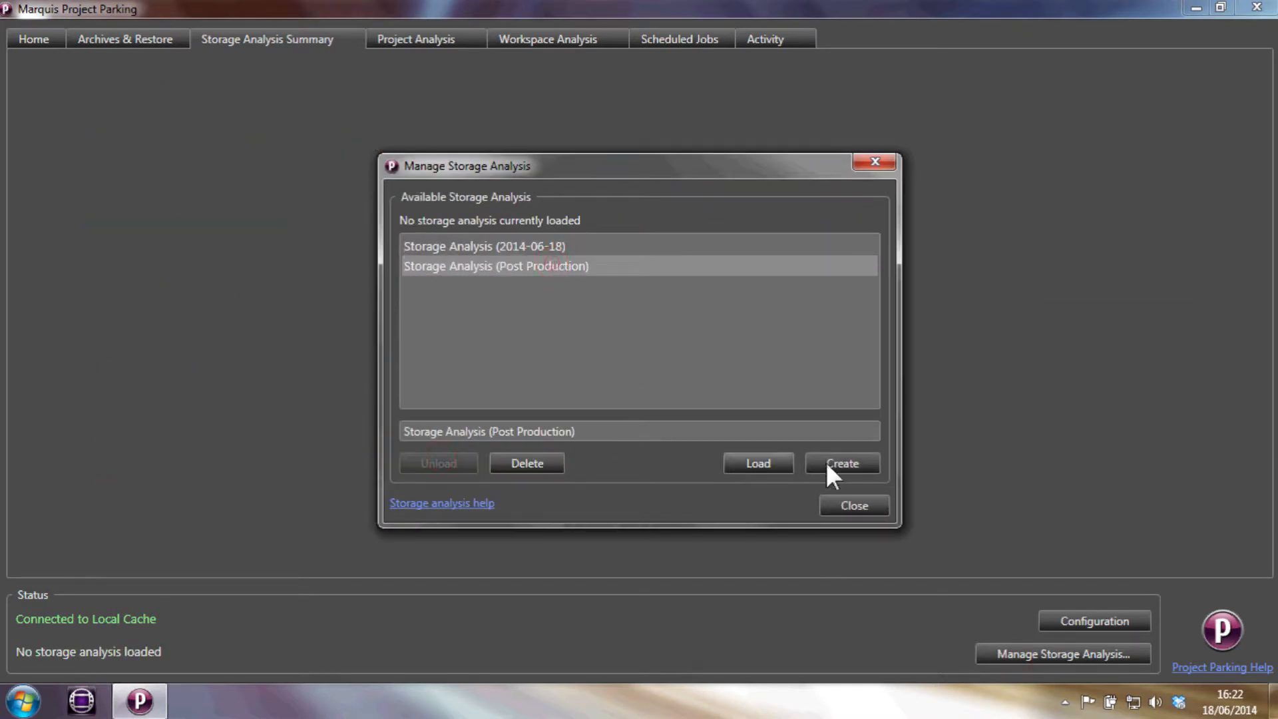
{"action": "left_click", "coordinate": [768, 465]}
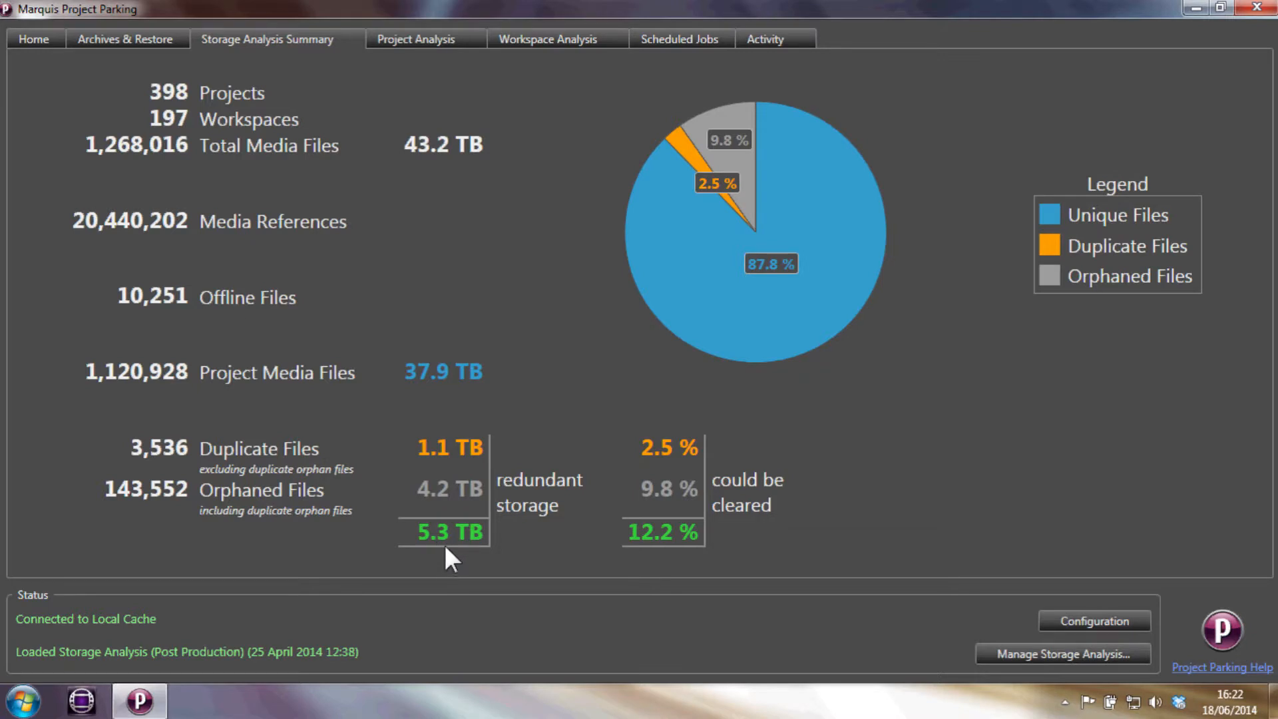
- Return to the project and workspace overview and sort the projects by name
{"action": "left_click", "coordinate": [38, 38]}
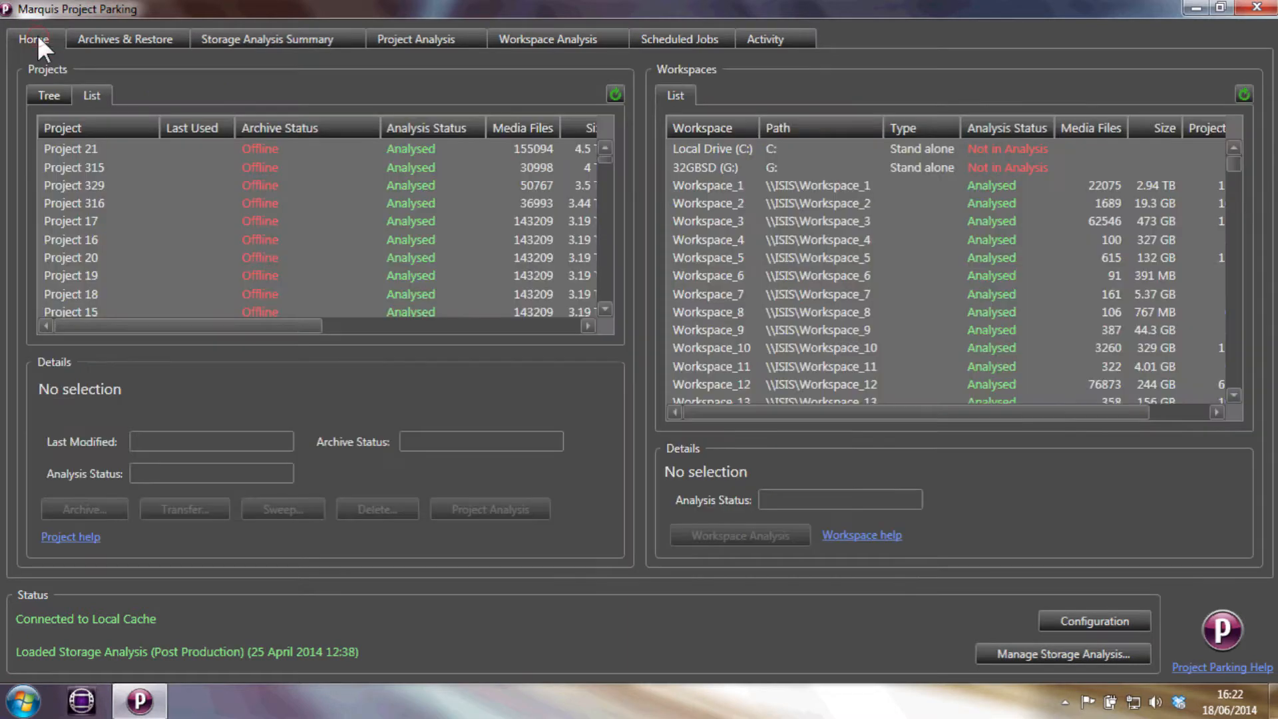
{"action": "left_click", "coordinate": [116, 121]}
{"action": "left_click", "coordinate": [115, 118]}
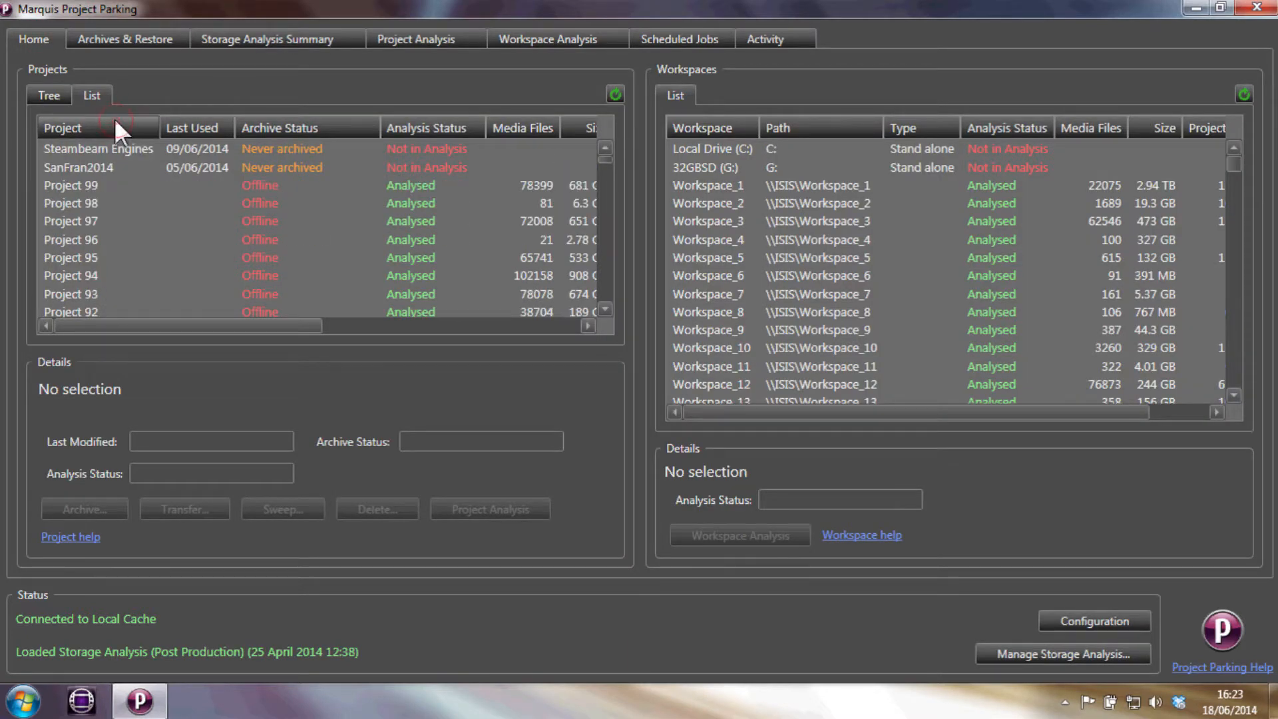
{"action": "left_click", "coordinate": [115, 119]}
- Sort the projects by size with the largest first, and select Project 21
{"action": "left_click_drag", "start_coordinate": [301, 324], "coordinate": [401, 324]}
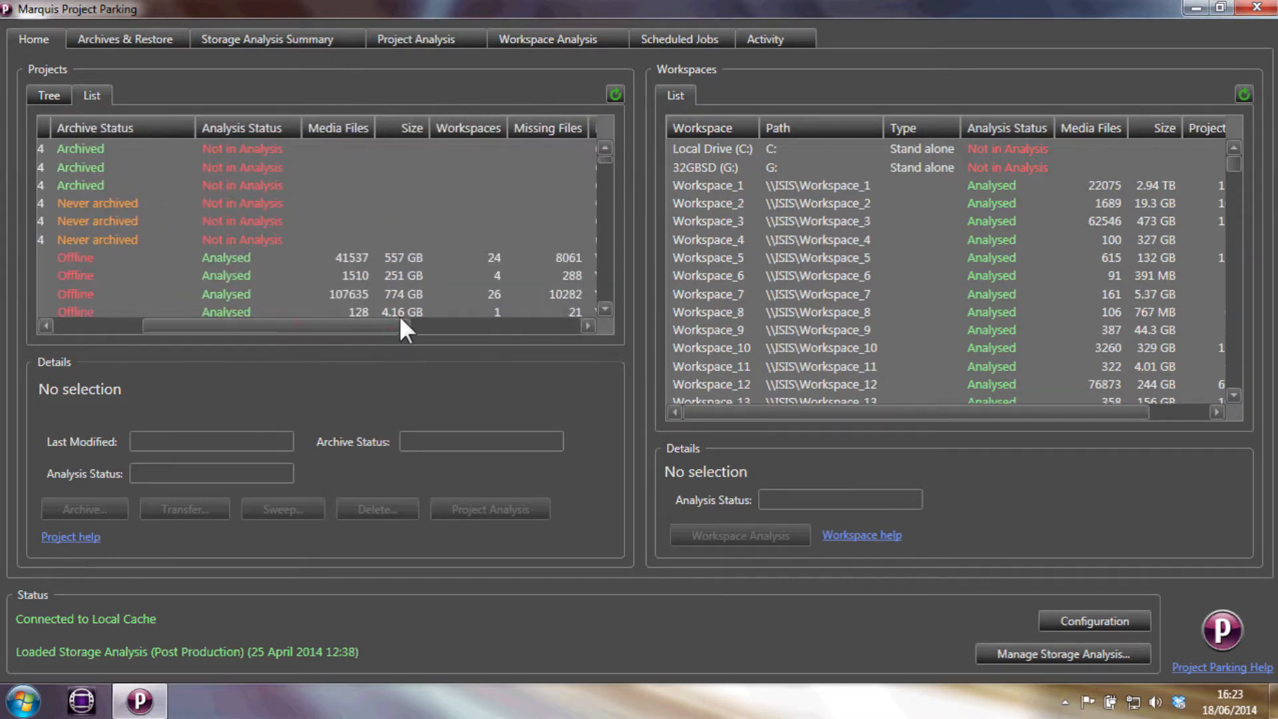
{"action": "left_click", "coordinate": [400, 123]}
{"action": "left_click", "coordinate": [400, 121]}
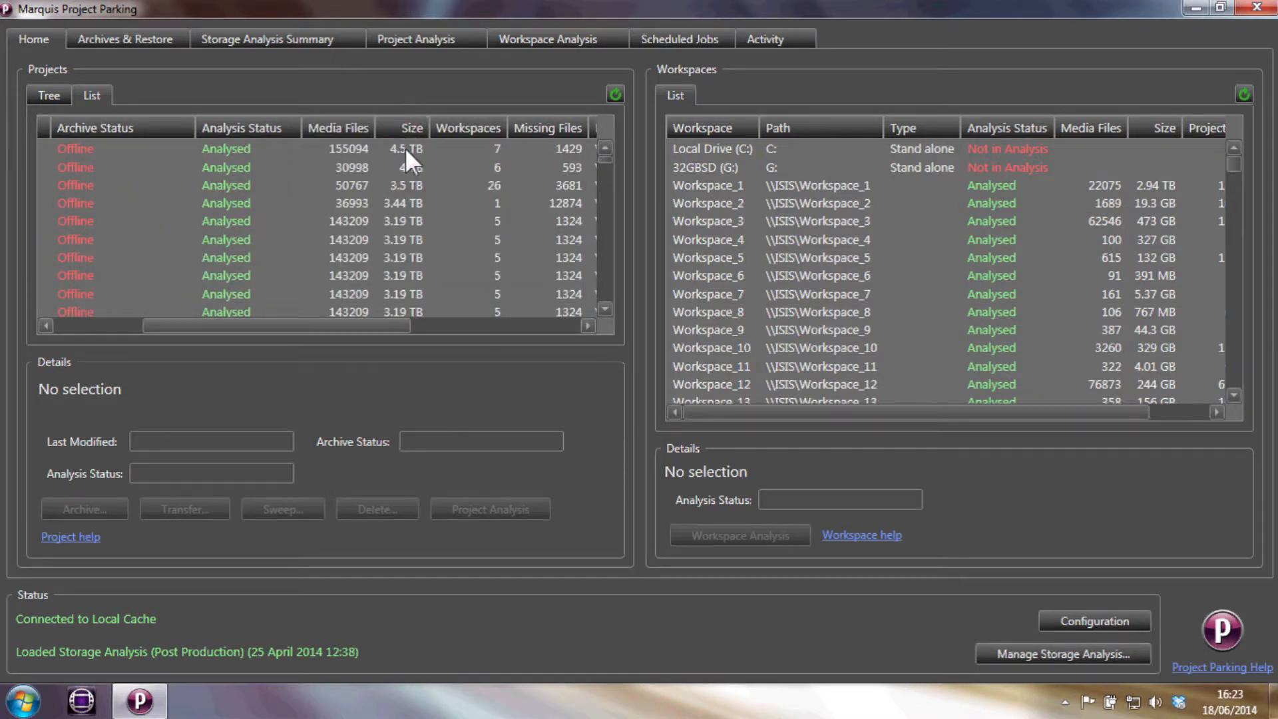
{"action": "left_click", "coordinate": [390, 147]}
{"action": "left_click_drag", "start_coordinate": [337, 326], "coordinate": [192, 327]}
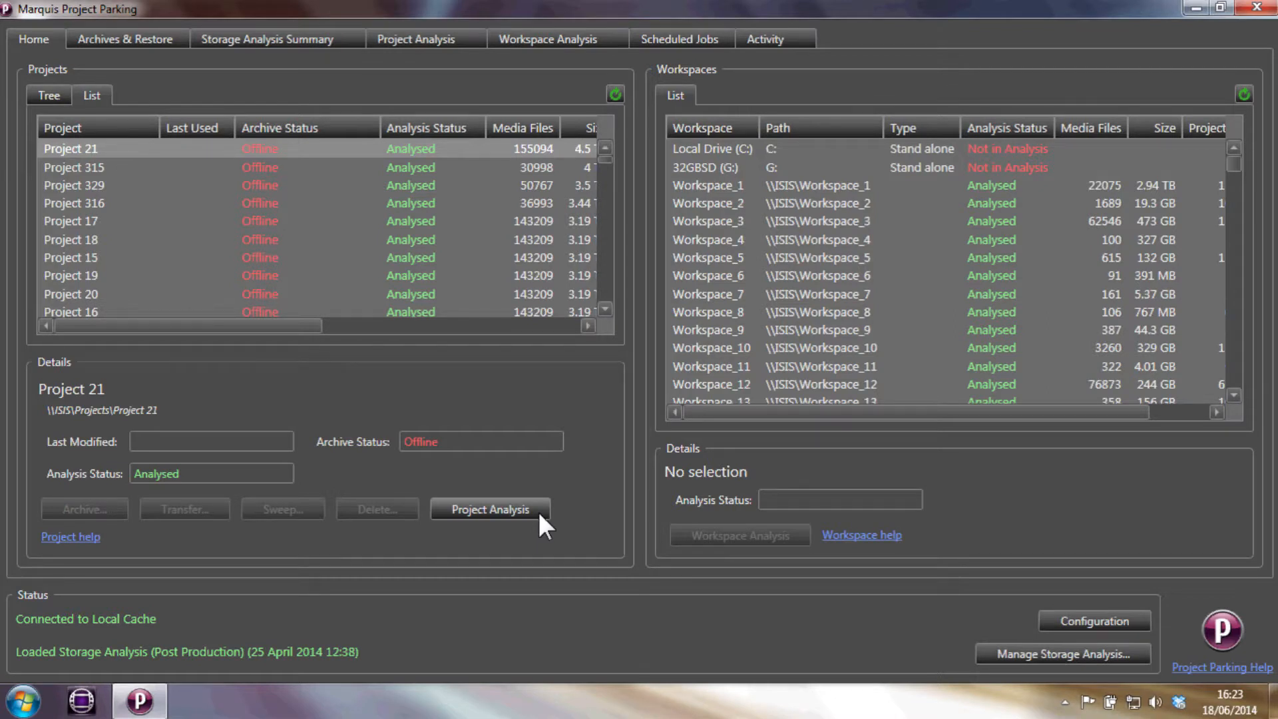
- Sort the workspaces by size with the largest first, and select Workspace_163
{"action": "left_click", "coordinate": [1157, 127]}
{"action": "left_click", "coordinate": [1159, 128]}
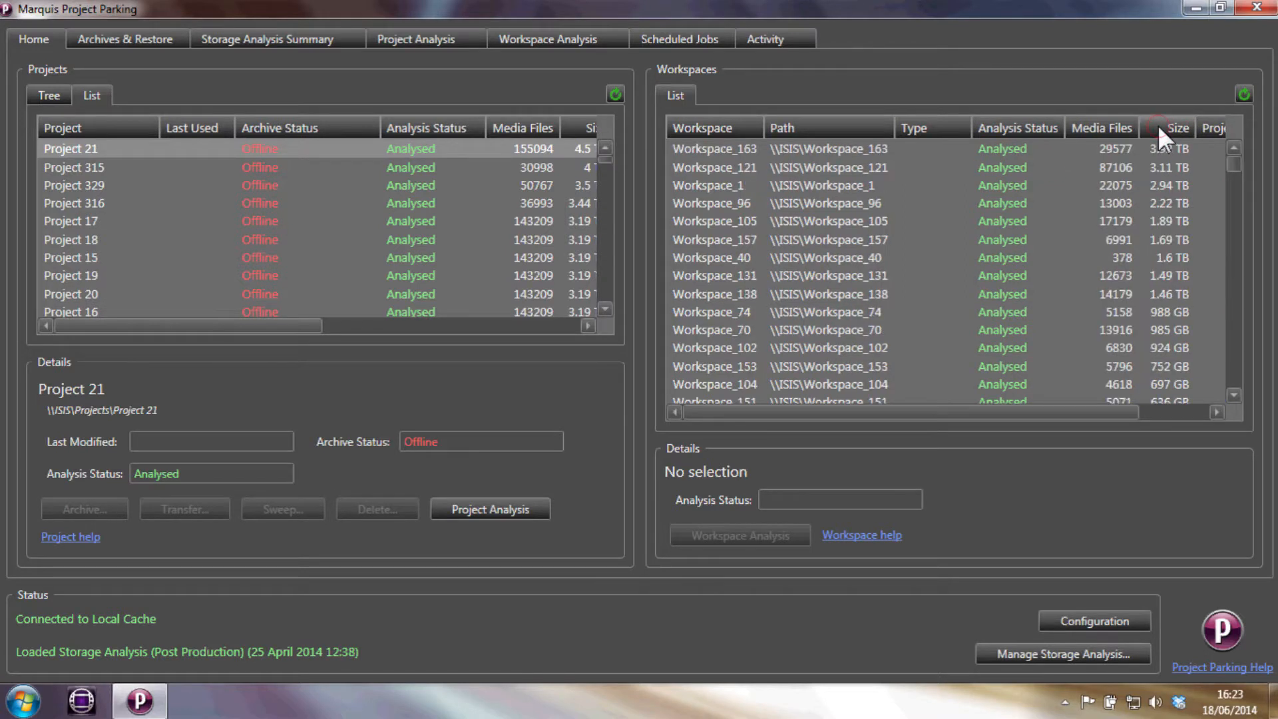
{"action": "left_click", "coordinate": [748, 148]}
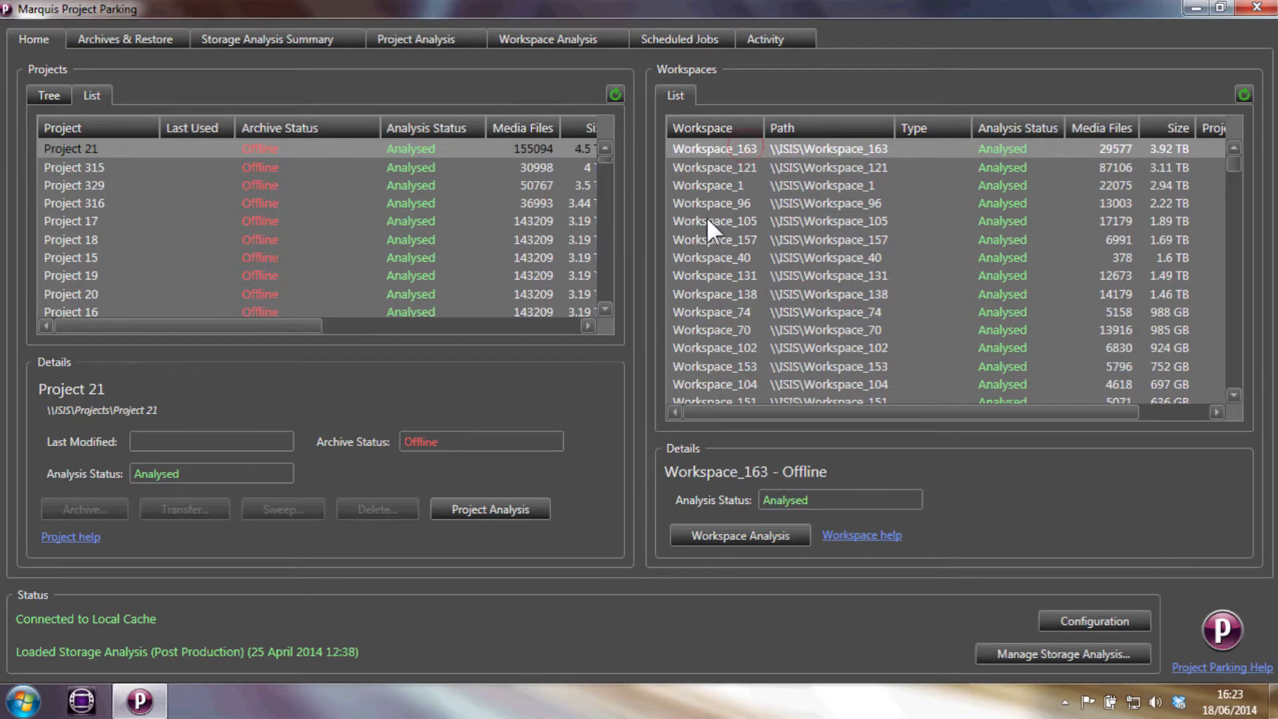
- Examine the project analysis of Project 21, and open the workspace analysis for its Workspace_163
{"action": "left_click", "coordinate": [426, 149]}
{"action": "left_click", "coordinate": [476, 510]}
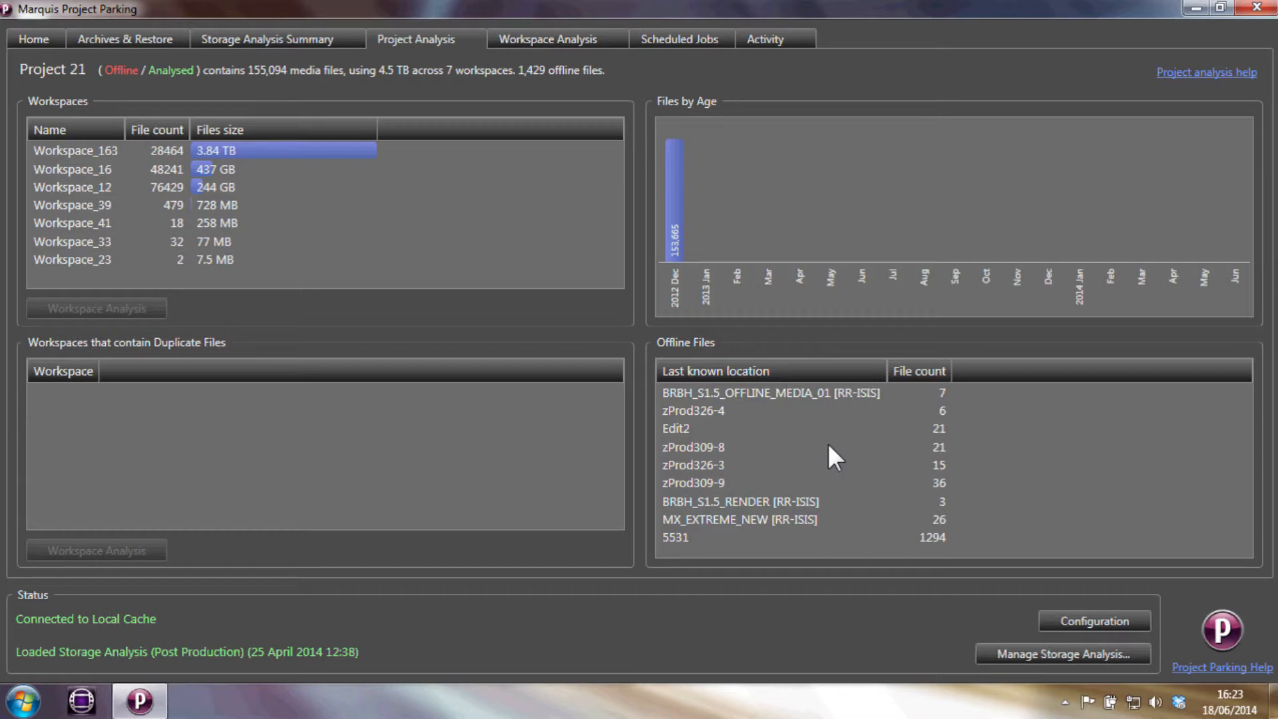
{"action": "left_click", "coordinate": [169, 143]}
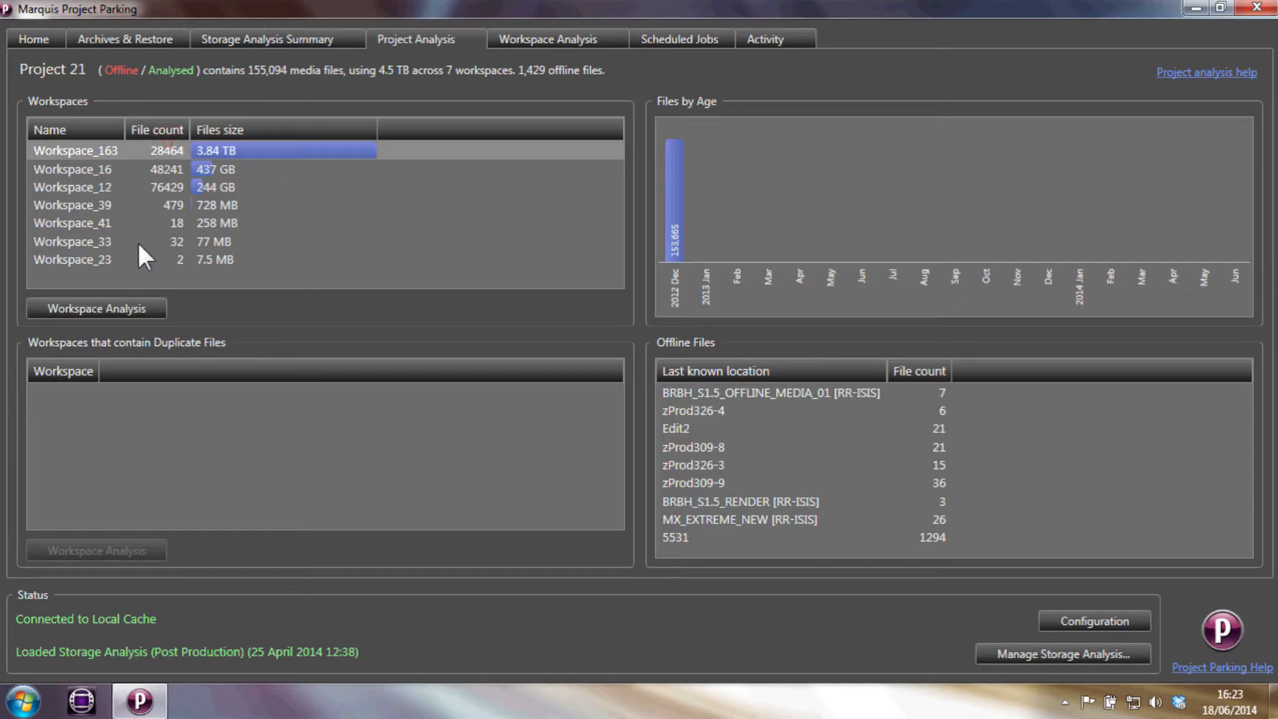
{"action": "left_click", "coordinate": [123, 307]}
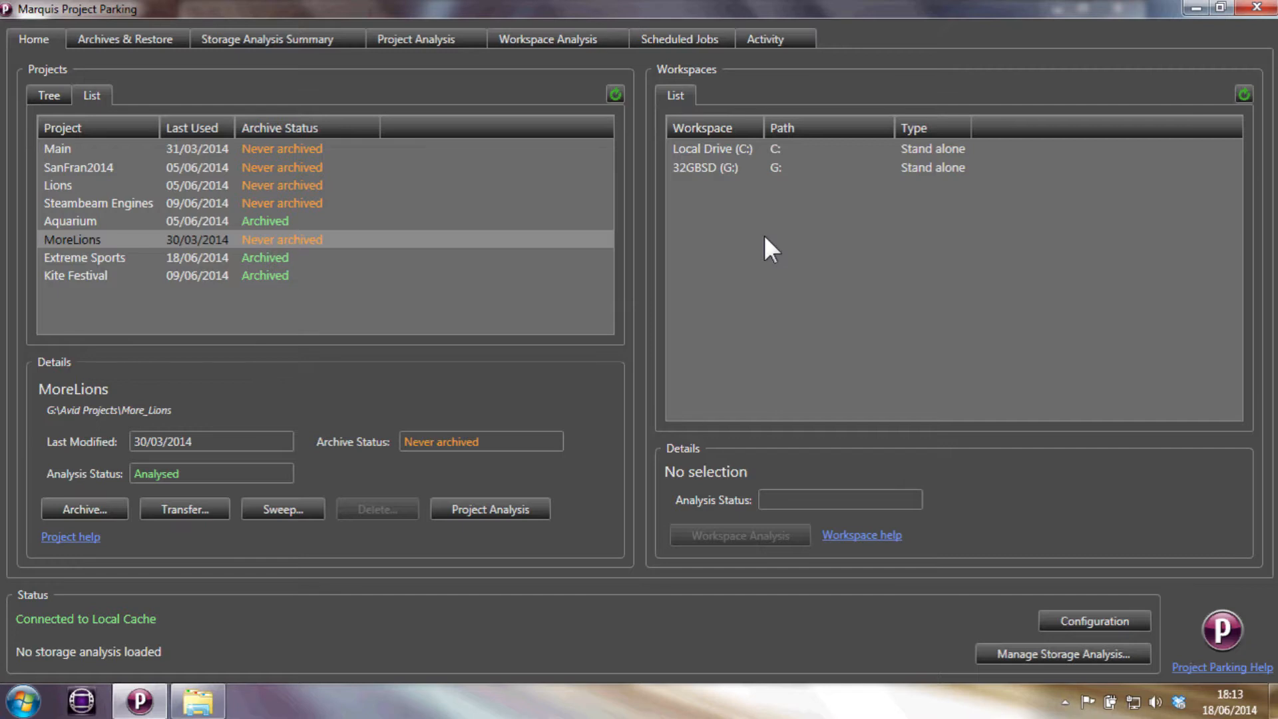
- Create a fresh storage analysis under the name Storage Analysis (2014-06-18)
{"action": "left_click", "coordinate": [980, 655]}
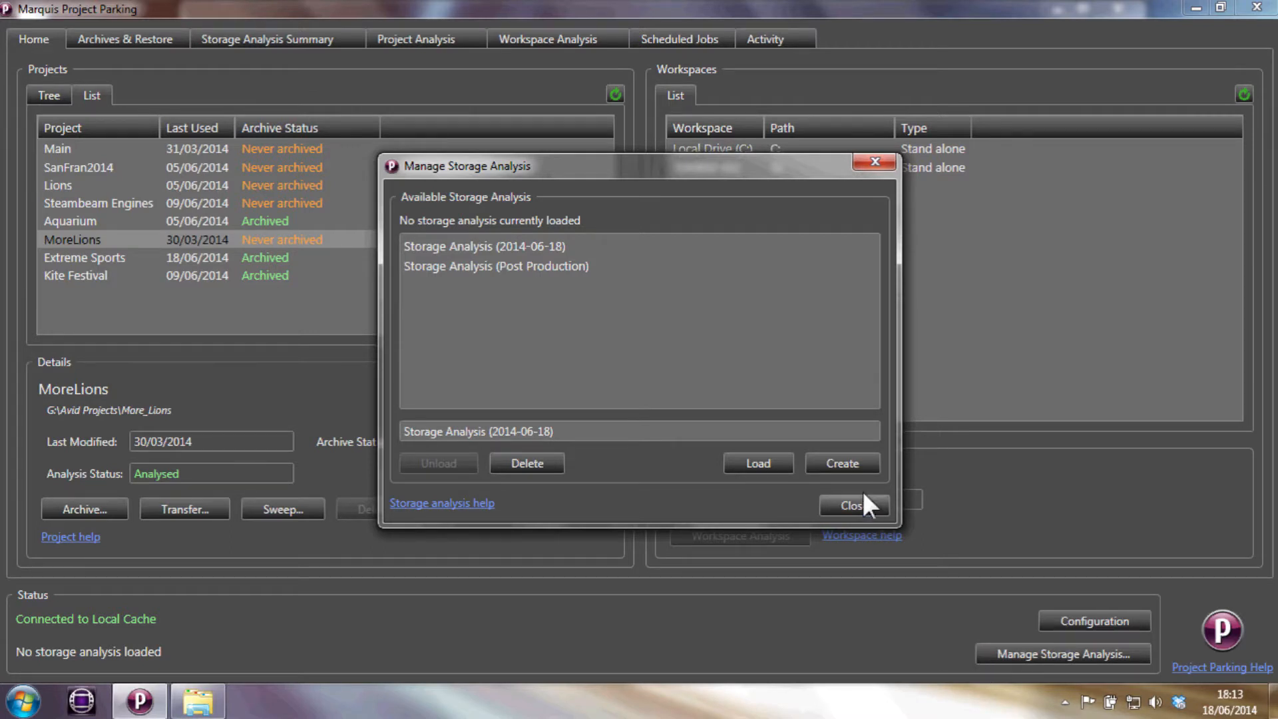
{"action": "left_click", "coordinate": [852, 465]}
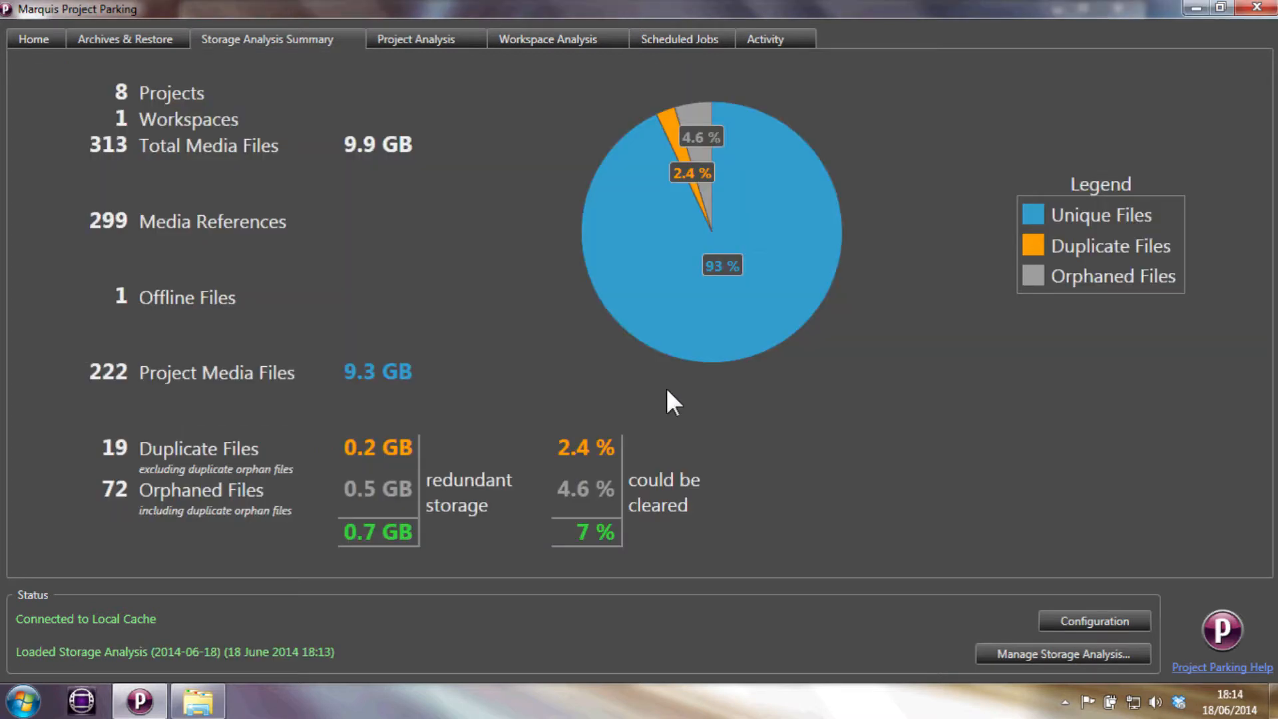
- Select the Local Drive (C:) workspace and open its workspace analysis
{"action": "left_click", "coordinate": [40, 39]}
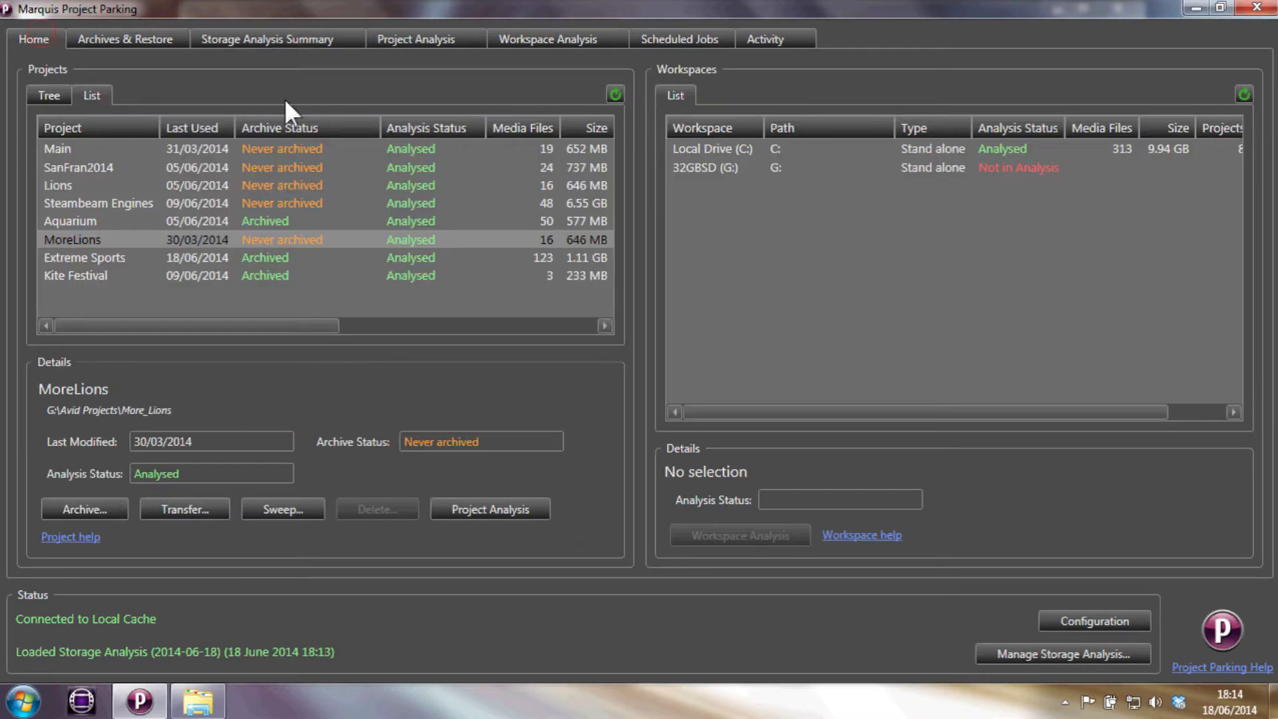
{"action": "left_click", "coordinate": [699, 146]}
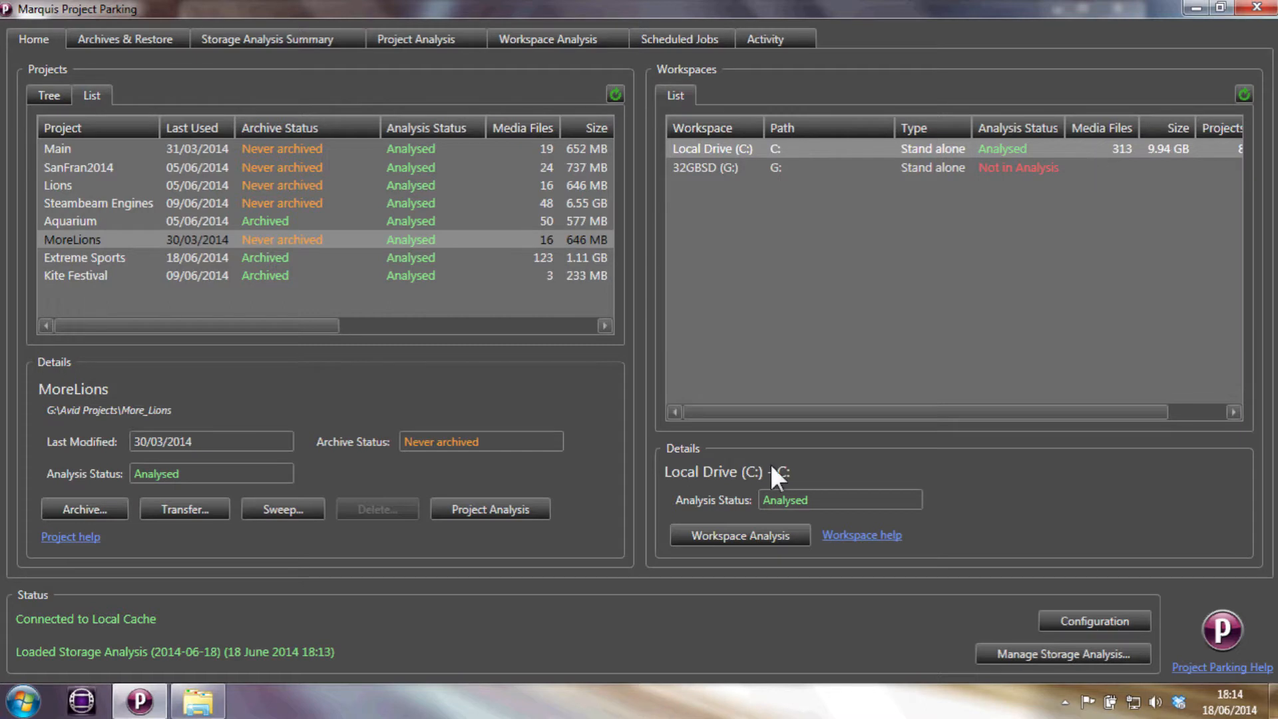
{"action": "left_click", "coordinate": [738, 528]}
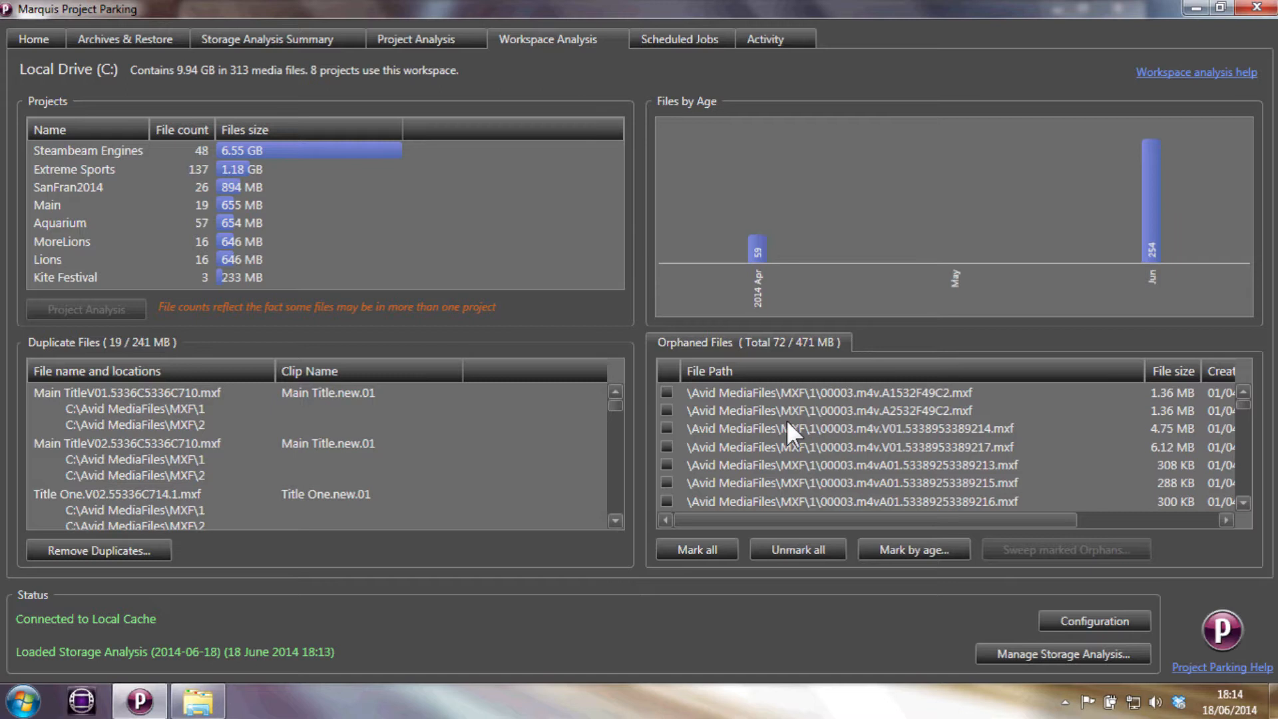
- Remove the duplicate files, keeping the copies on Local Drive (C:) and leaving MD5 checksums off
{"action": "left_click", "coordinate": [323, 422]}
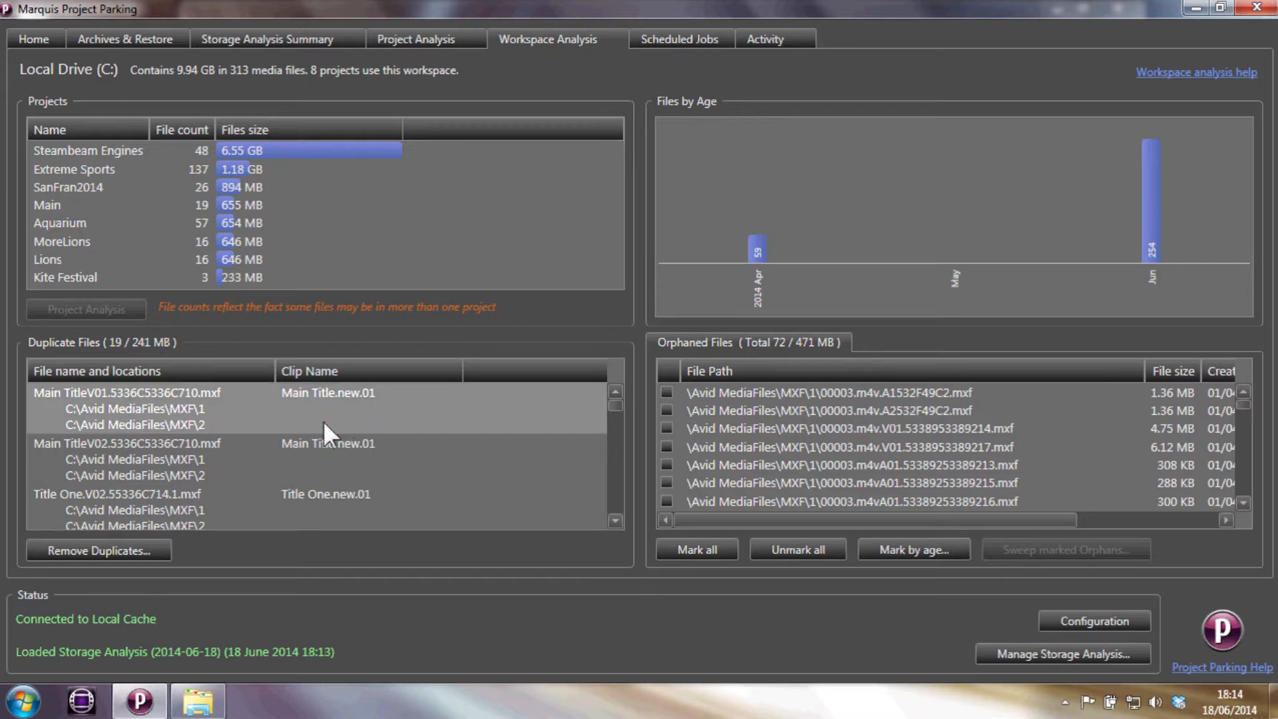
{"action": "left_click", "coordinate": [166, 545]}
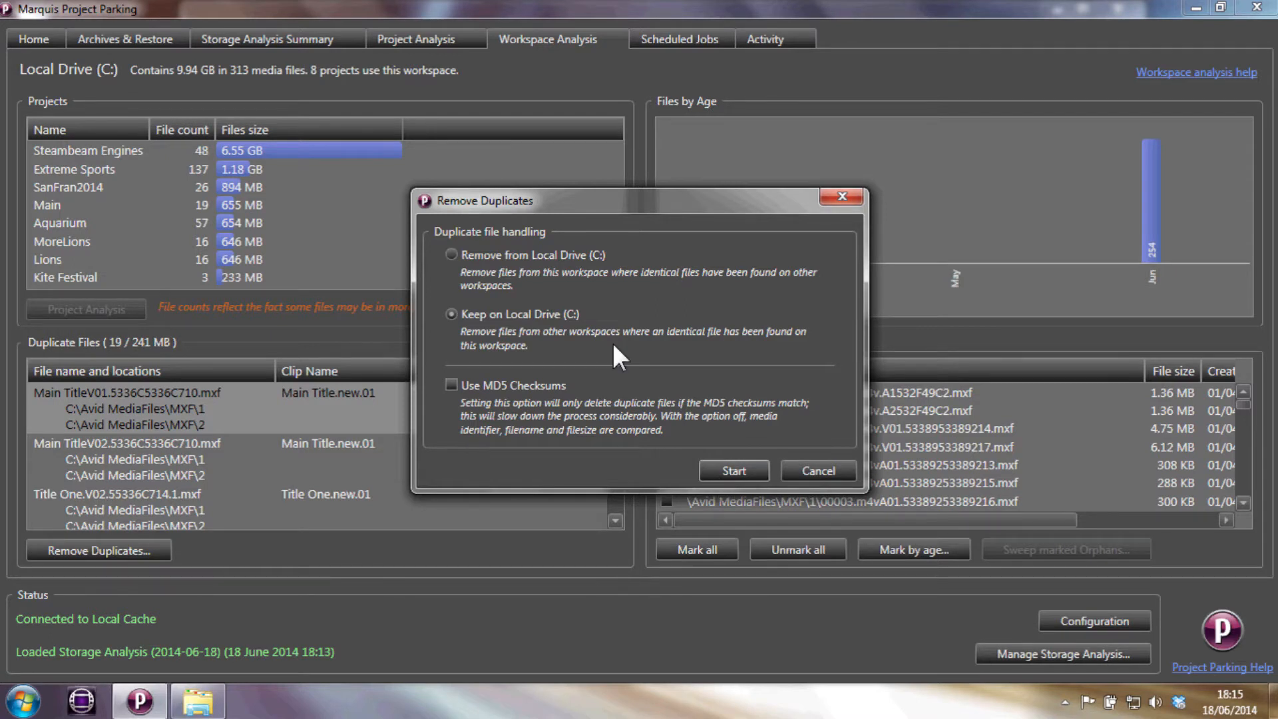
{"action": "left_click", "coordinate": [717, 468]}
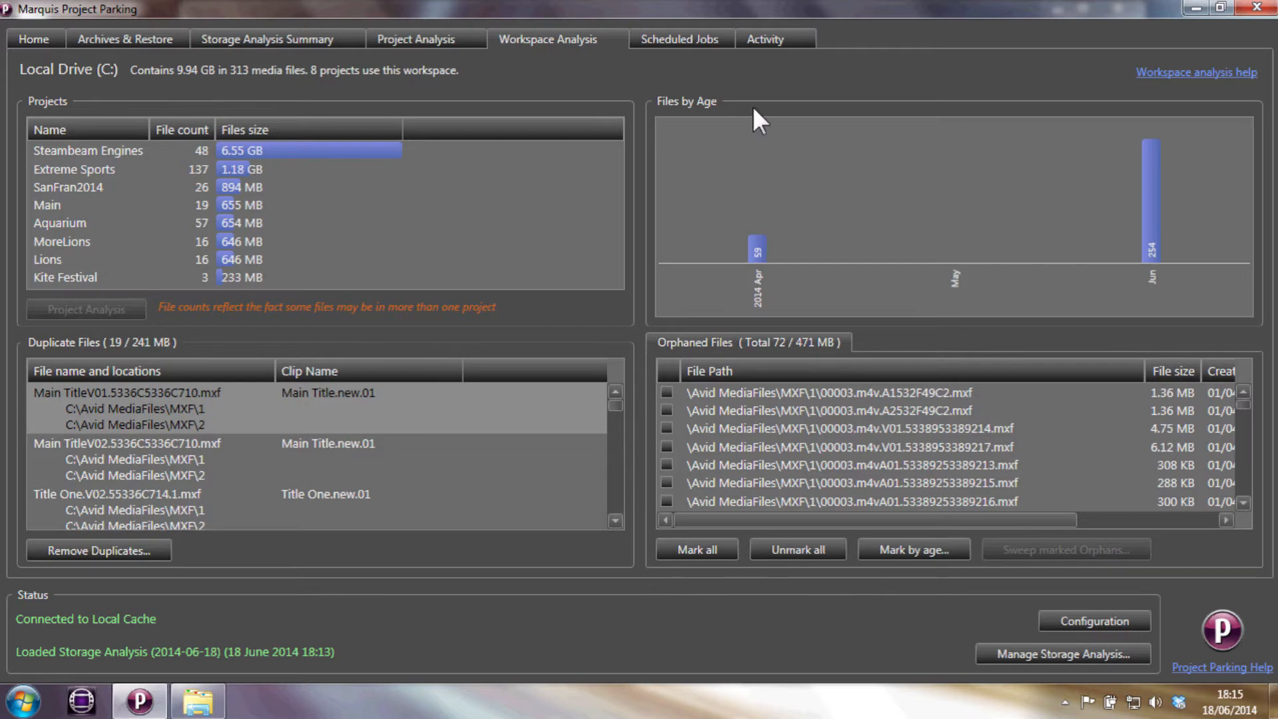
- Check the progress of the duplicate removal and examine the latest events in the job history
{"action": "left_click", "coordinate": [780, 40]}
{"action": "left_click_drag", "start_coordinate": [699, 276], "coordinate": [686, 484]}
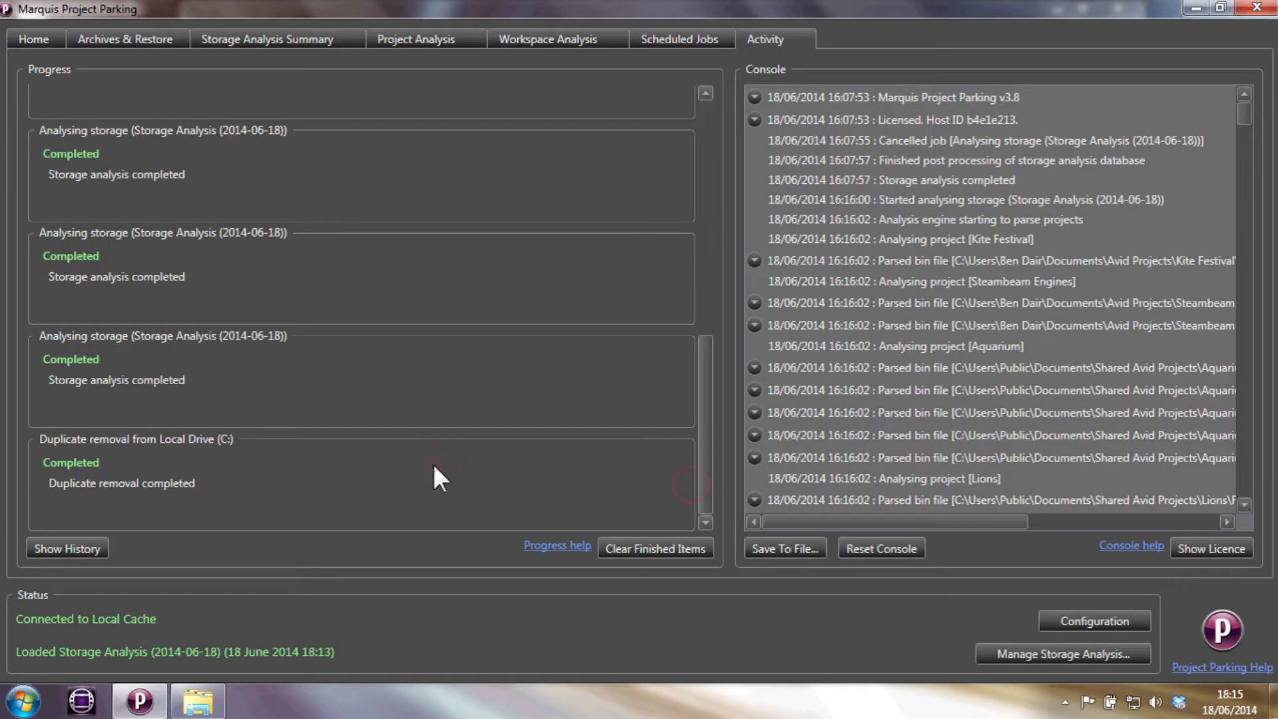
{"action": "left_click", "coordinate": [89, 545]}
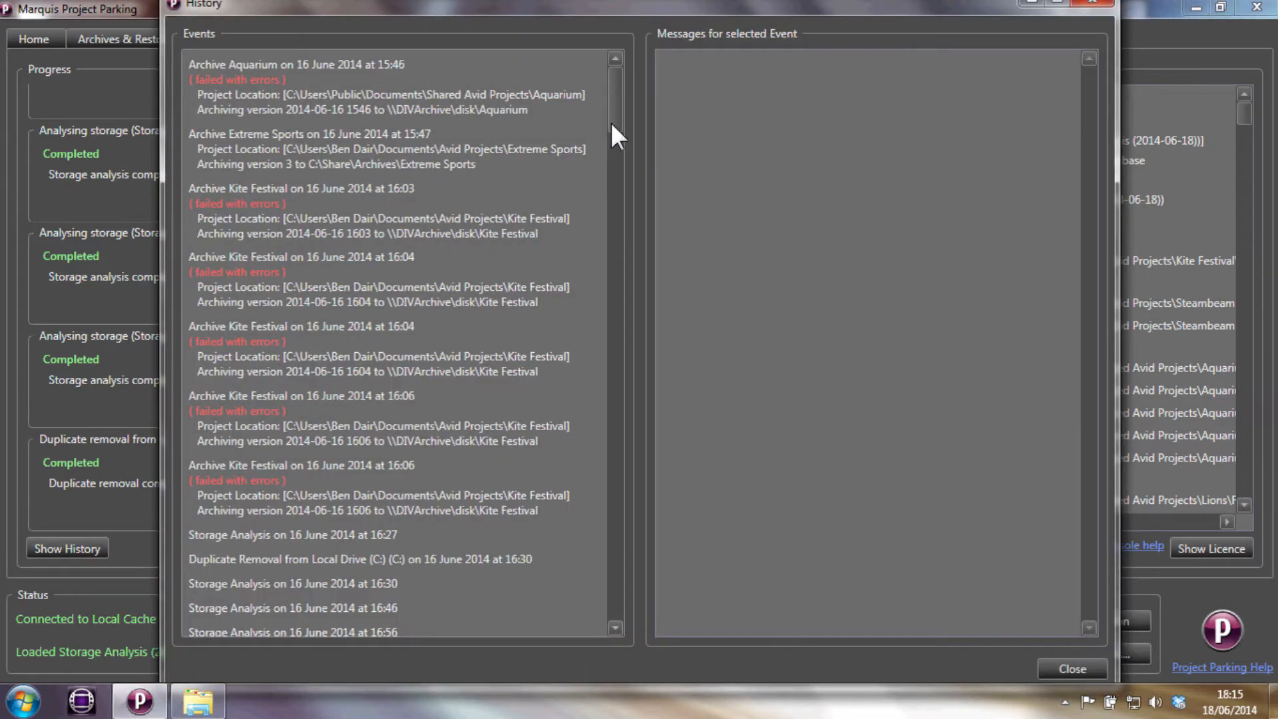
{"action": "left_click_drag", "start_coordinate": [612, 125], "coordinate": [600, 618]}
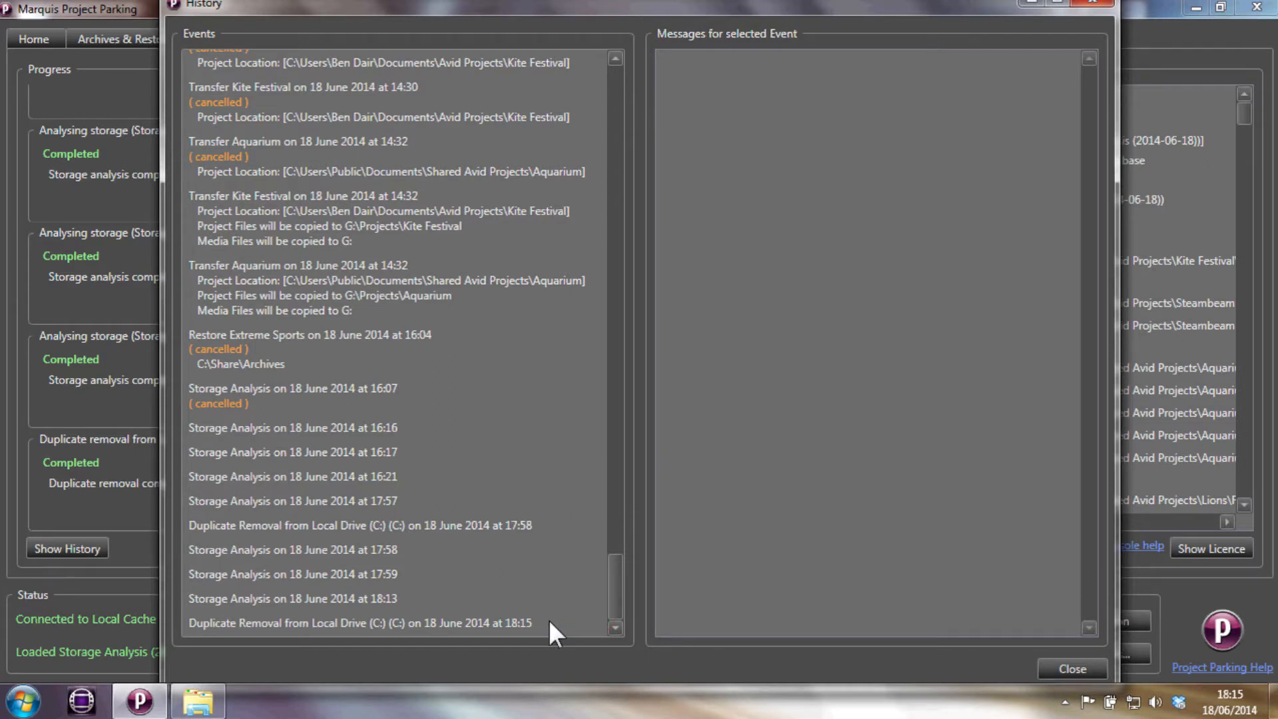
{"action": "left_click", "coordinate": [1061, 670]}
- Create the storage analysis again under the name Storage Analysis (2014-06-18)
{"action": "left_click", "coordinate": [1104, 653]}
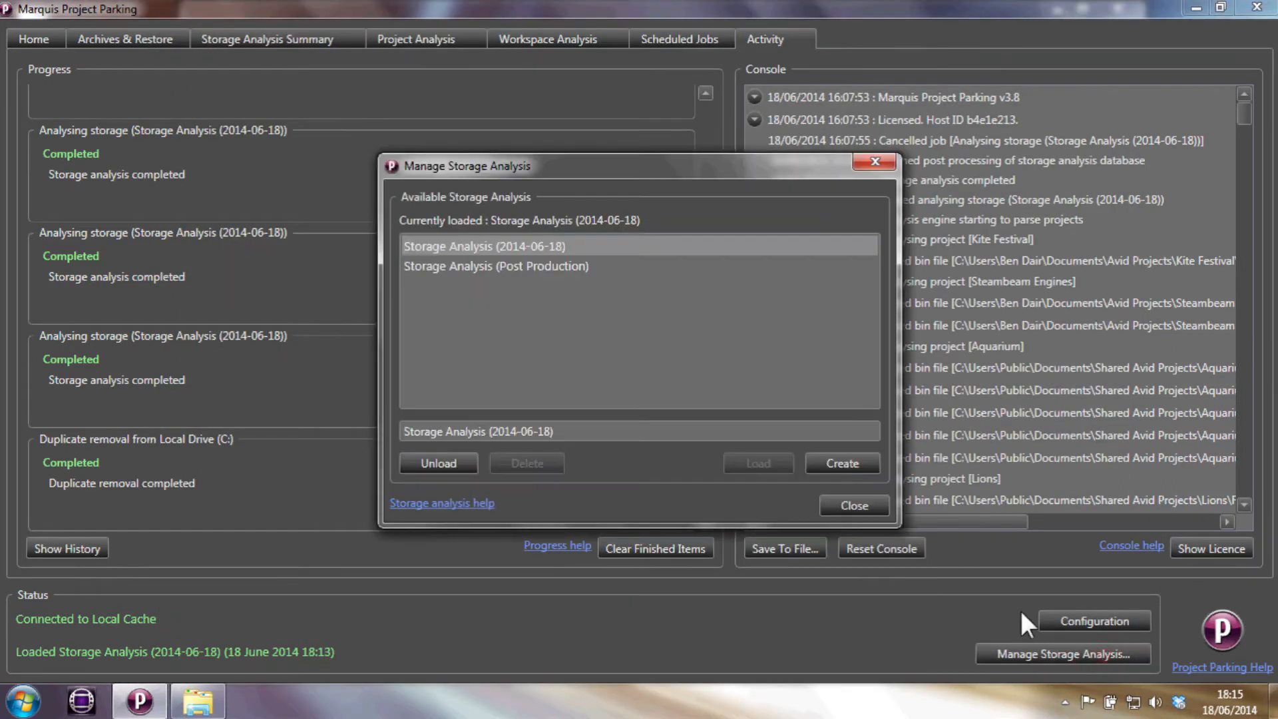
{"action": "left_click", "coordinate": [839, 461]}
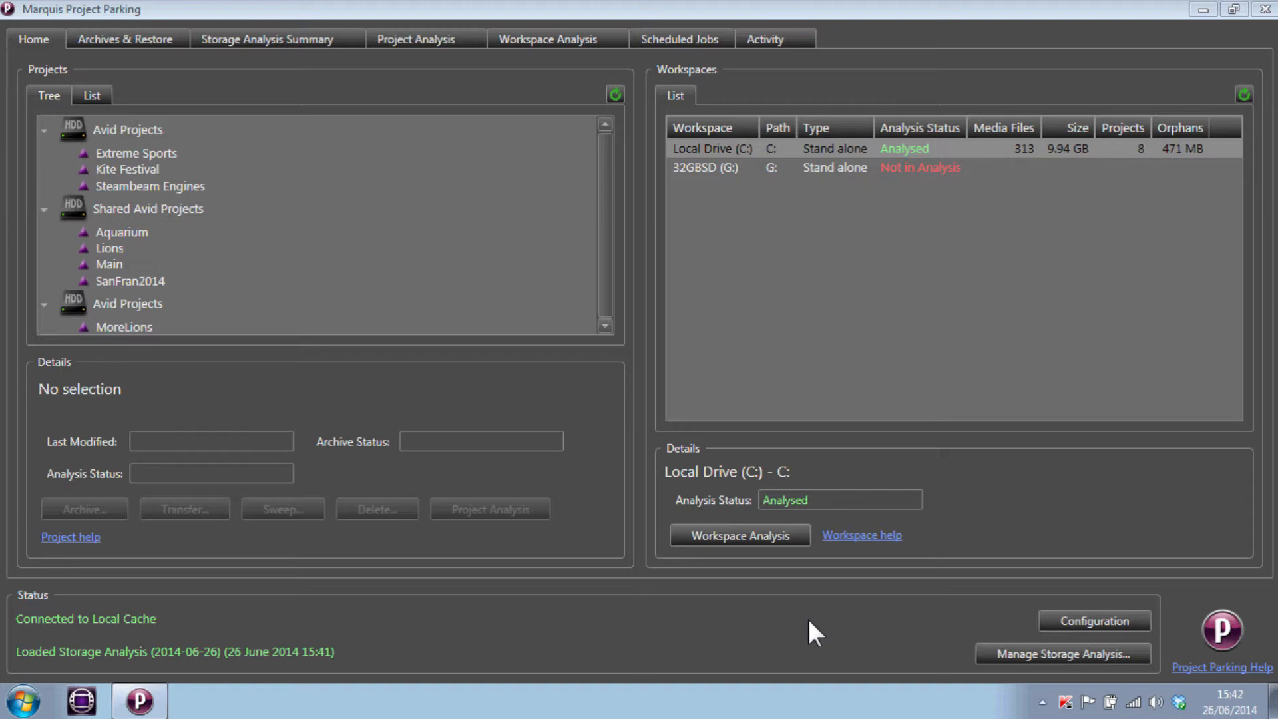
- In the configuration, set the project sweeping location to the Swept folder on 32GBSD (G:)
{"action": "left_click", "coordinate": [1131, 624]}
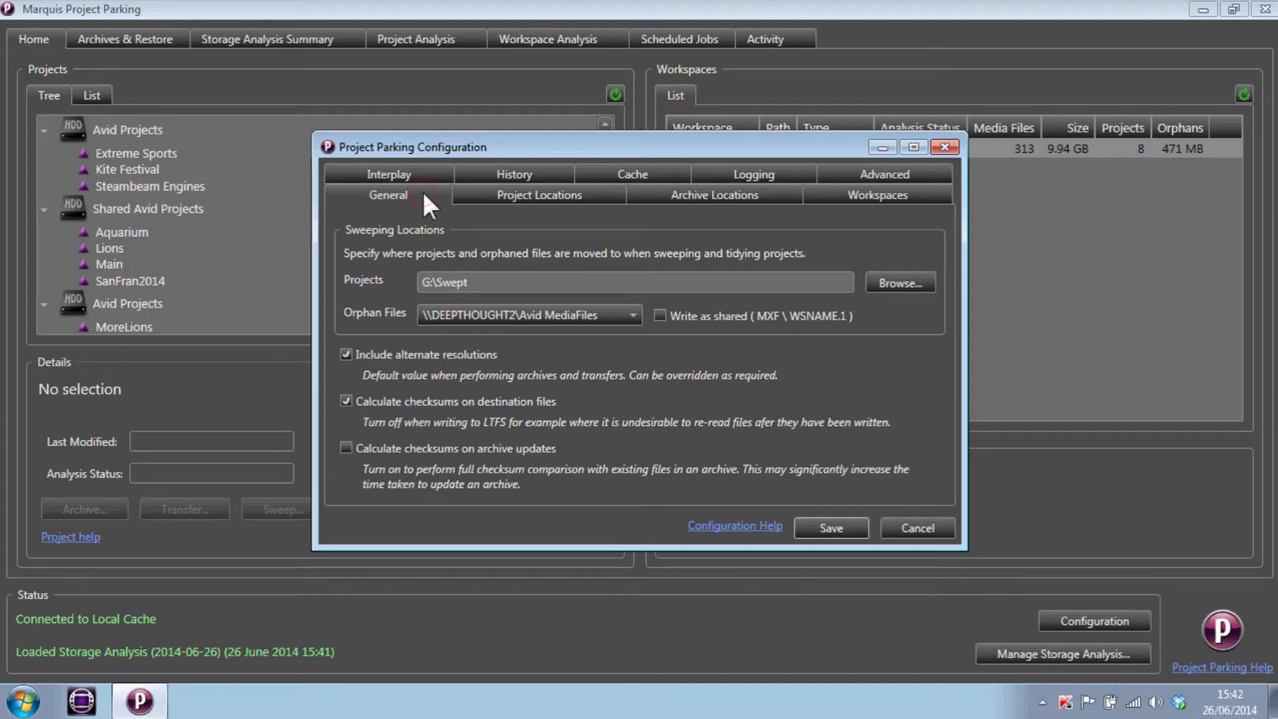
{"action": "left_click", "coordinate": [900, 283]}
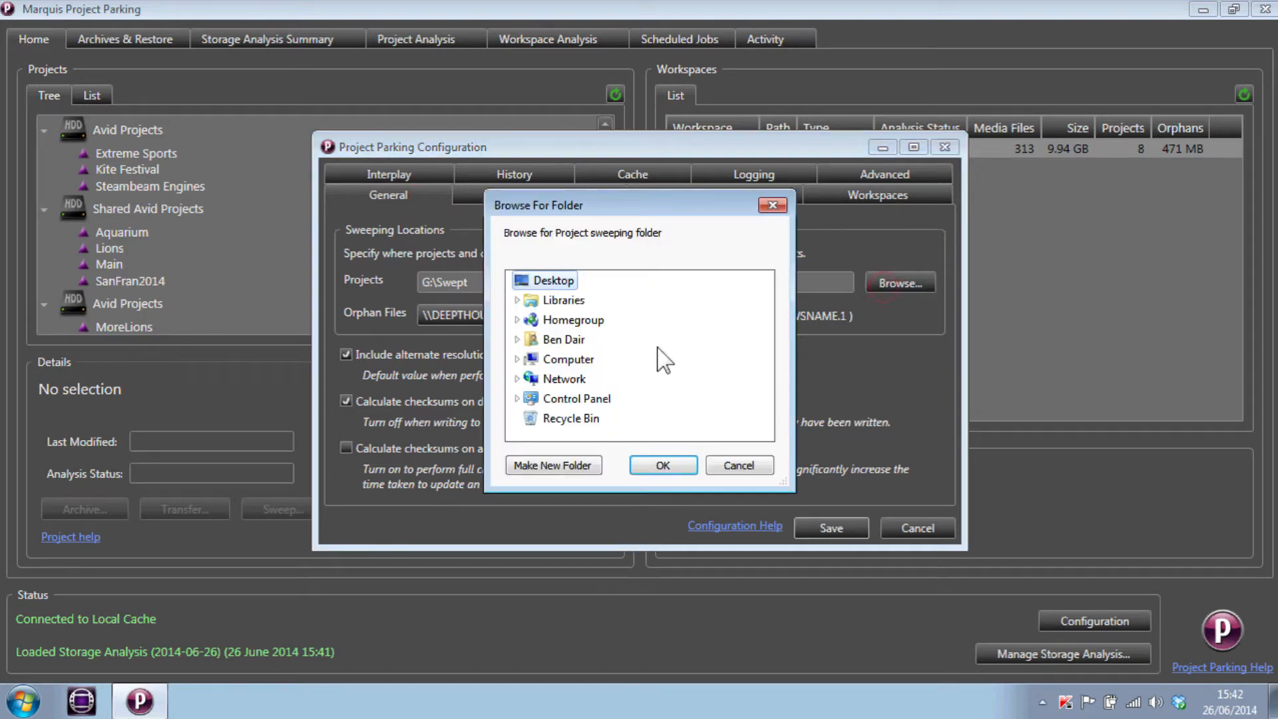
{"action": "left_click", "coordinate": [517, 360]}
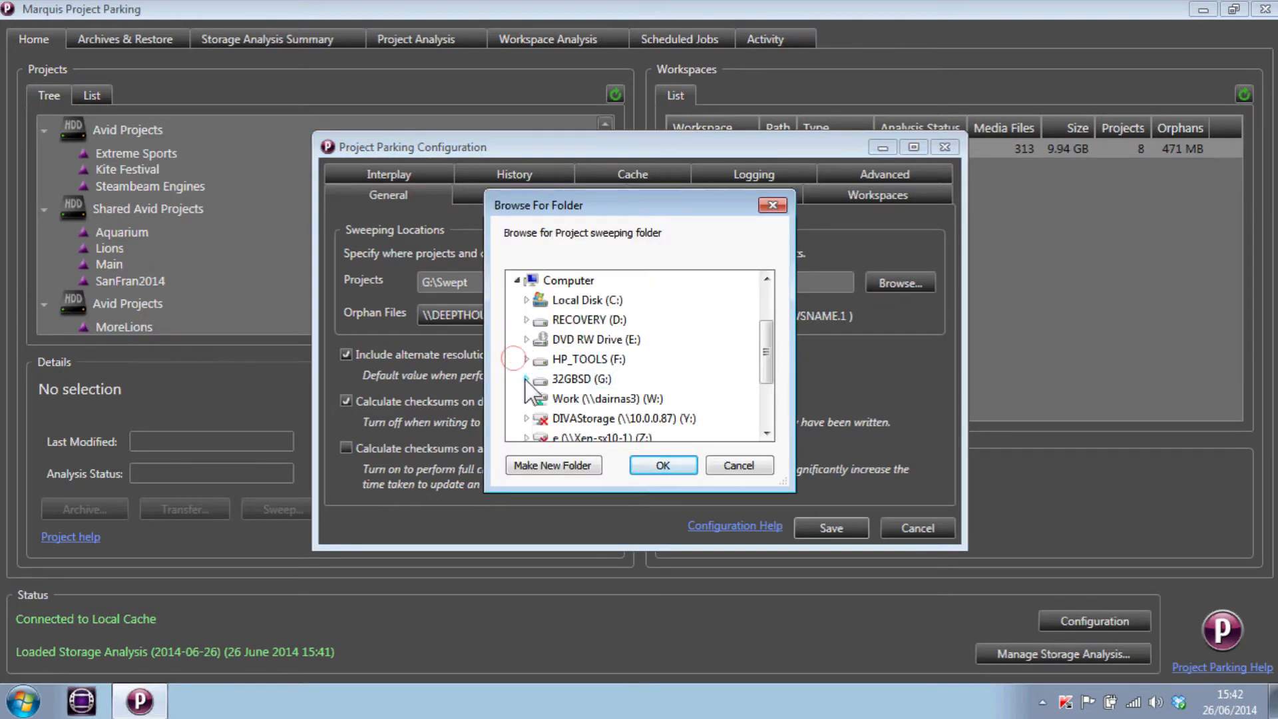
{"action": "left_click", "coordinate": [525, 378]}
{"action": "scroll", "coordinate": [766, 380], "scroll_direction": "down", "scroll_amount": 2}
{"action": "left_click", "coordinate": [576, 320]}
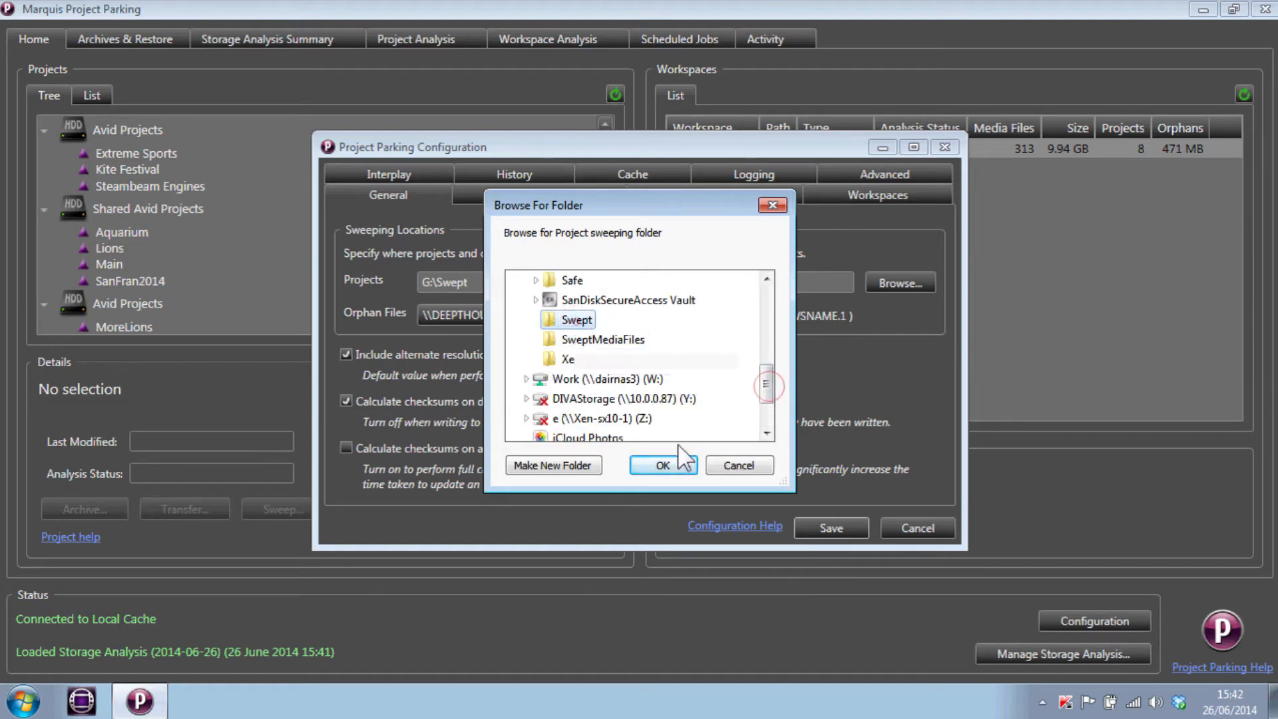
{"action": "left_click", "coordinate": [692, 465]}
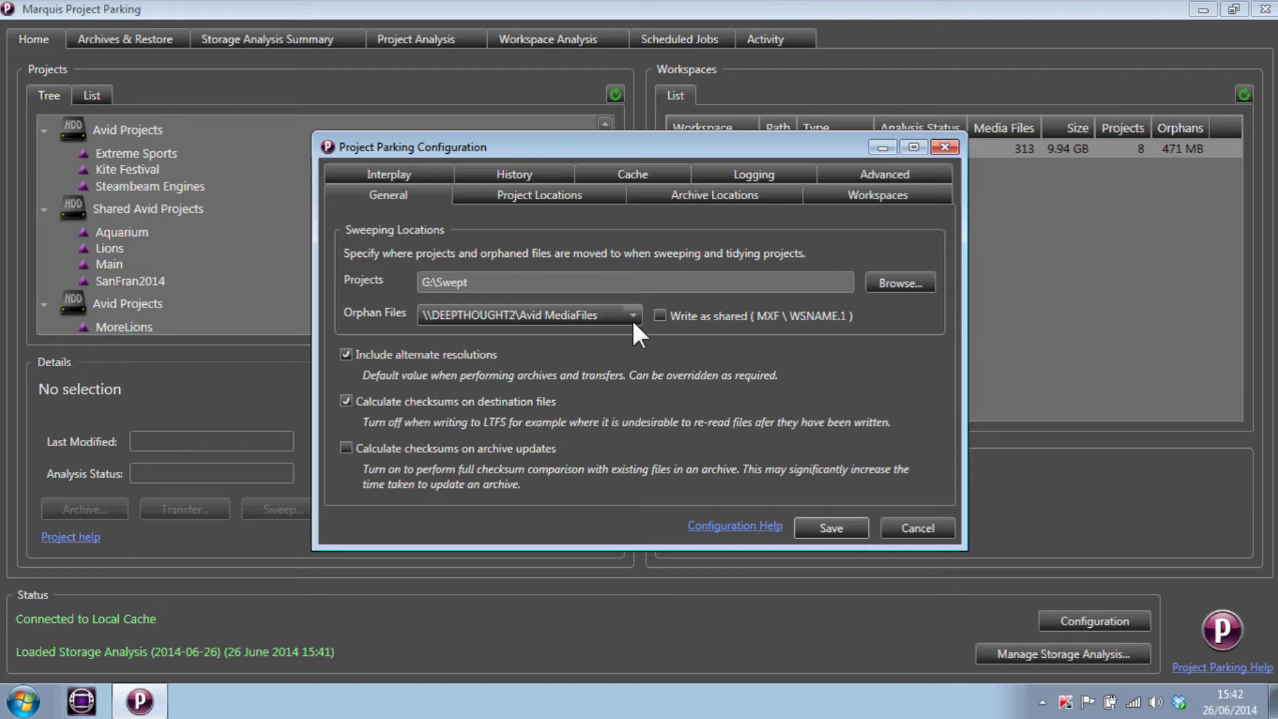
- Set the orphan files sweeping location to \\DEEPTHOUGHT2\Avid MediaFiles and save the configuration
{"action": "left_click", "coordinate": [632, 317]}
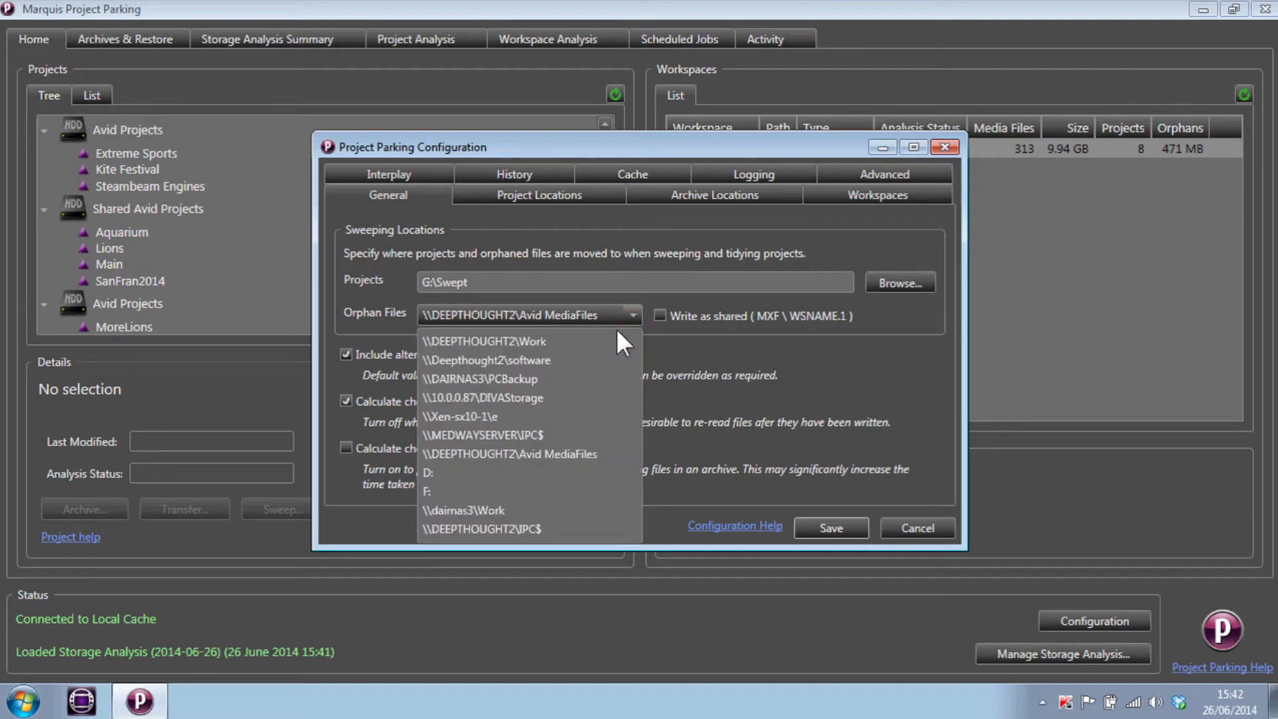
{"action": "left_click", "coordinate": [573, 454]}
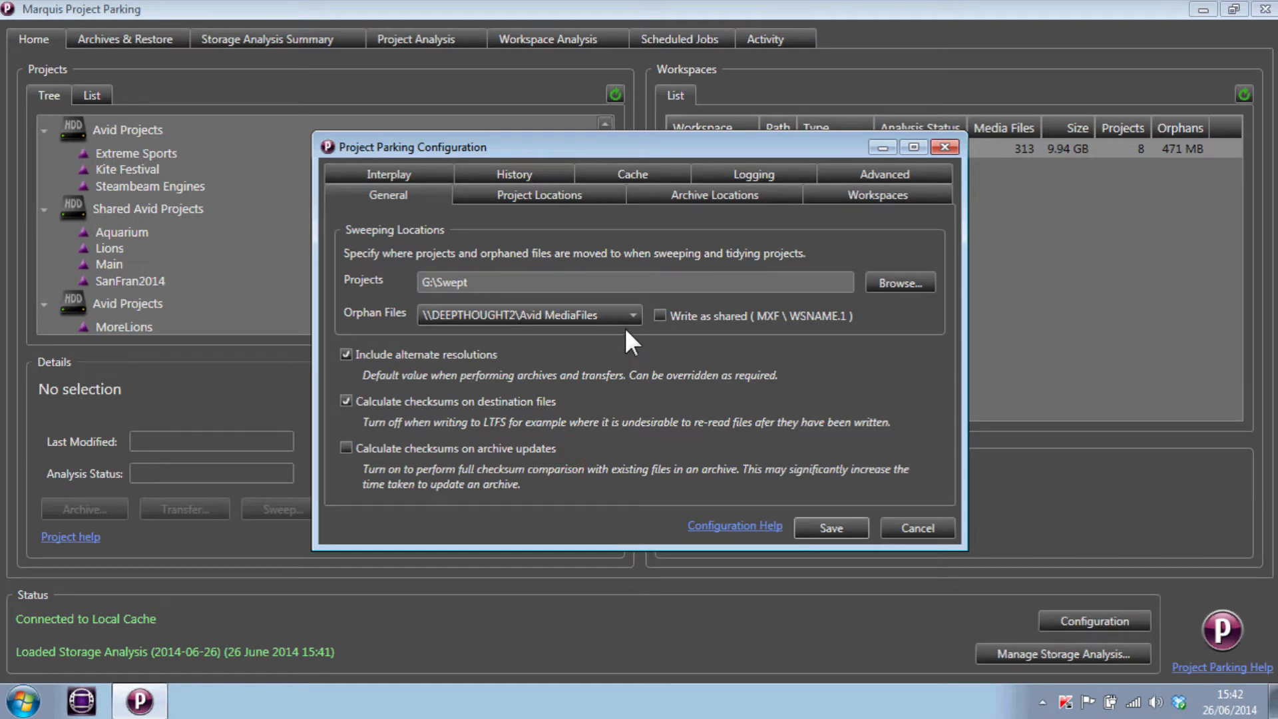
{"action": "left_click", "coordinate": [862, 530]}
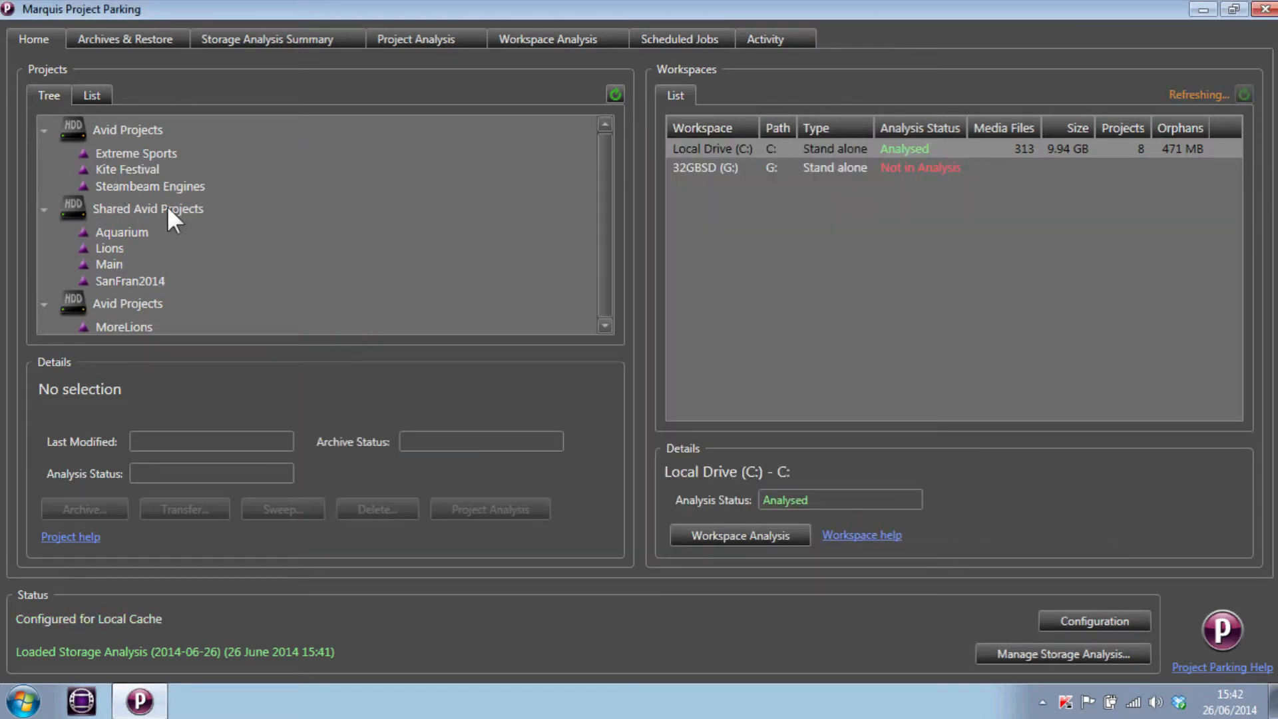
- Compare the project list and tree views, and open the workspace analysis for Local Drive (C:)
{"action": "left_click", "coordinate": [90, 96]}
{"action": "left_click", "coordinate": [49, 95]}
{"action": "left_click", "coordinate": [902, 163]}
{"action": "left_click", "coordinate": [872, 149]}
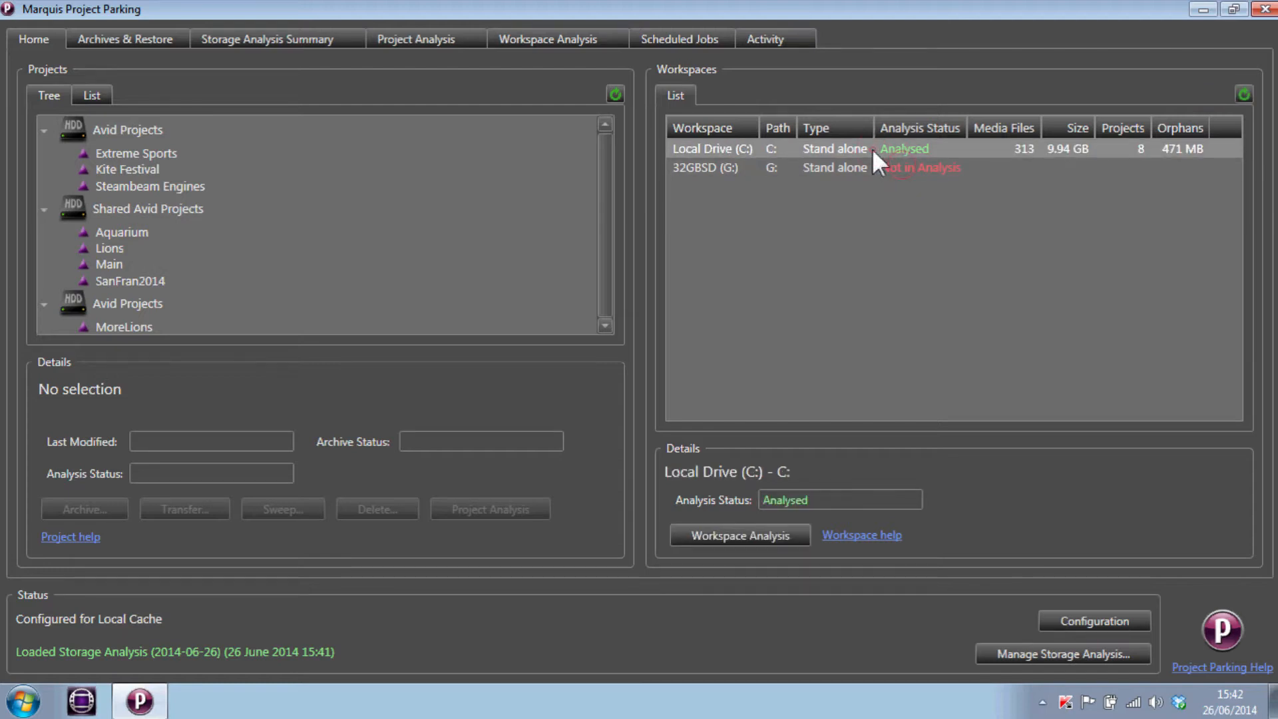
{"action": "left_click", "coordinate": [798, 534]}
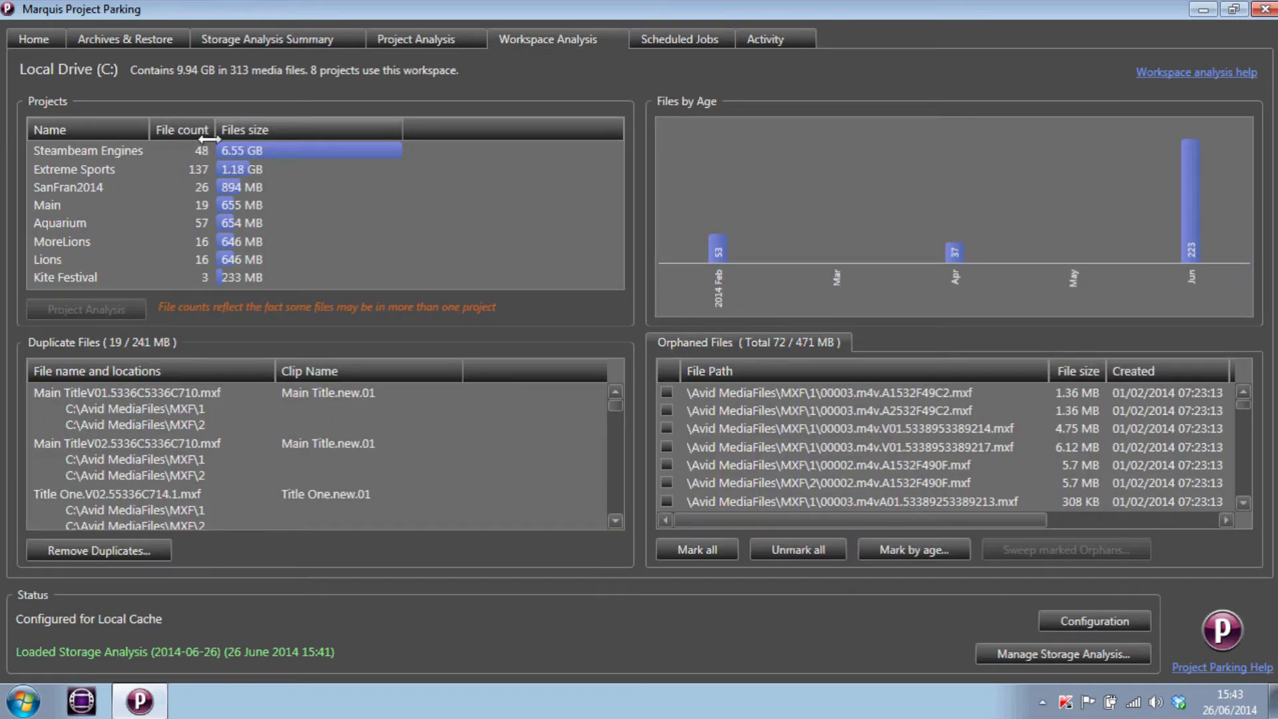
- Review the projects and orphaned files on Local Drive (C:), and mark all orphans older than 90 days
{"action": "left_click", "coordinate": [282, 205]}
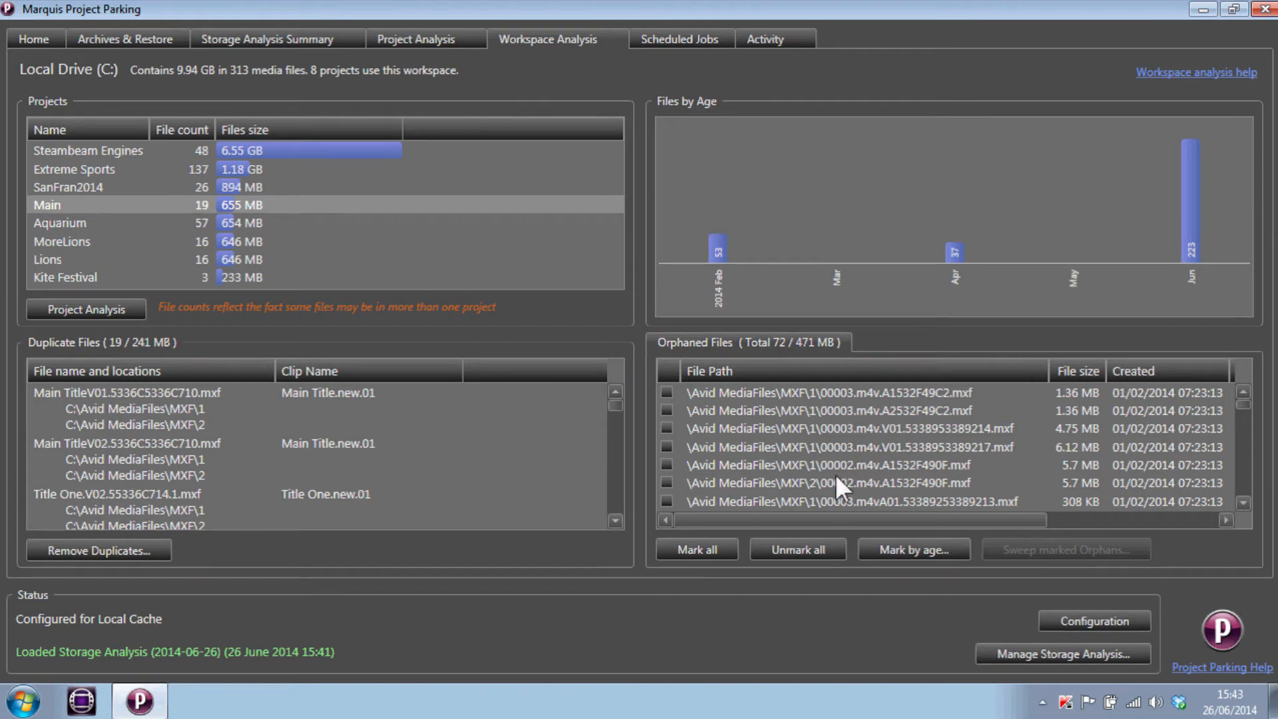
{"action": "left_click", "coordinate": [872, 441]}
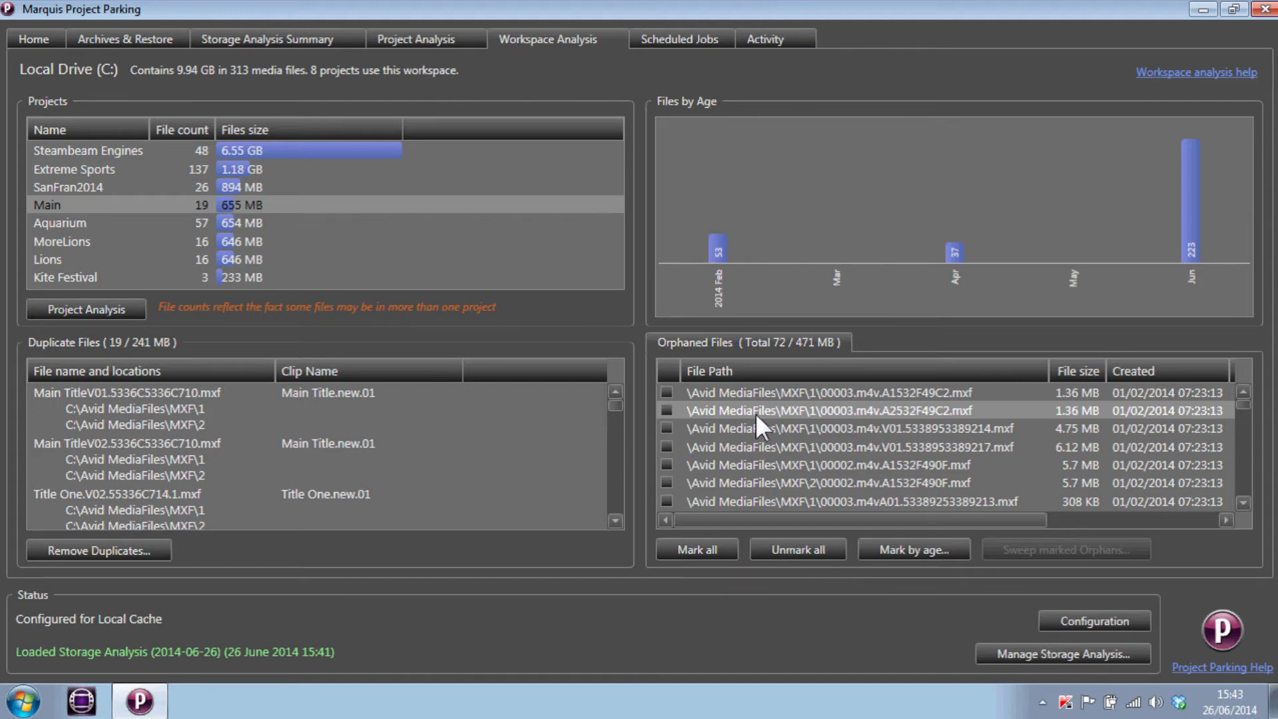
{"action": "left_click", "coordinate": [921, 551]}
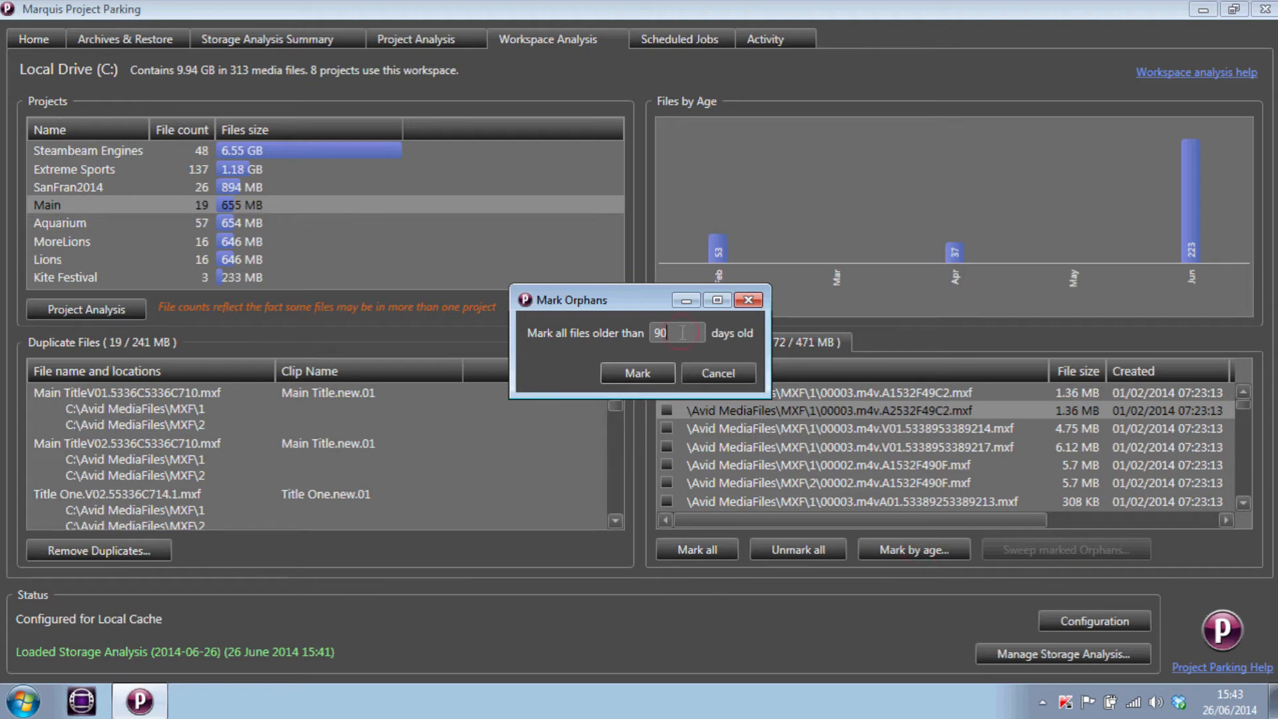
{"action": "left_click", "coordinate": [664, 373]}
- Sweep the marked orphans to the target workspace \\DEEPTHOUGHT2\Avid MediaFiles without writing as shared, and check the activity
{"action": "left_click", "coordinate": [1139, 549]}
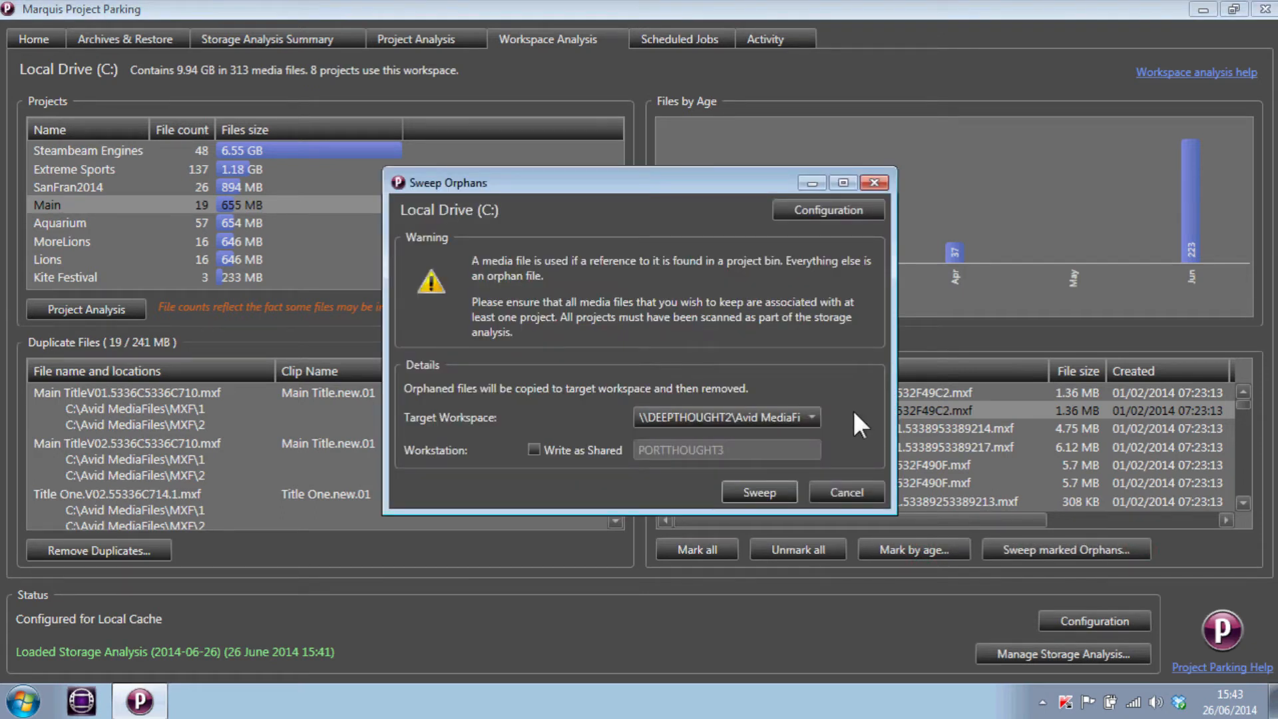
{"action": "left_click", "coordinate": [798, 417]}
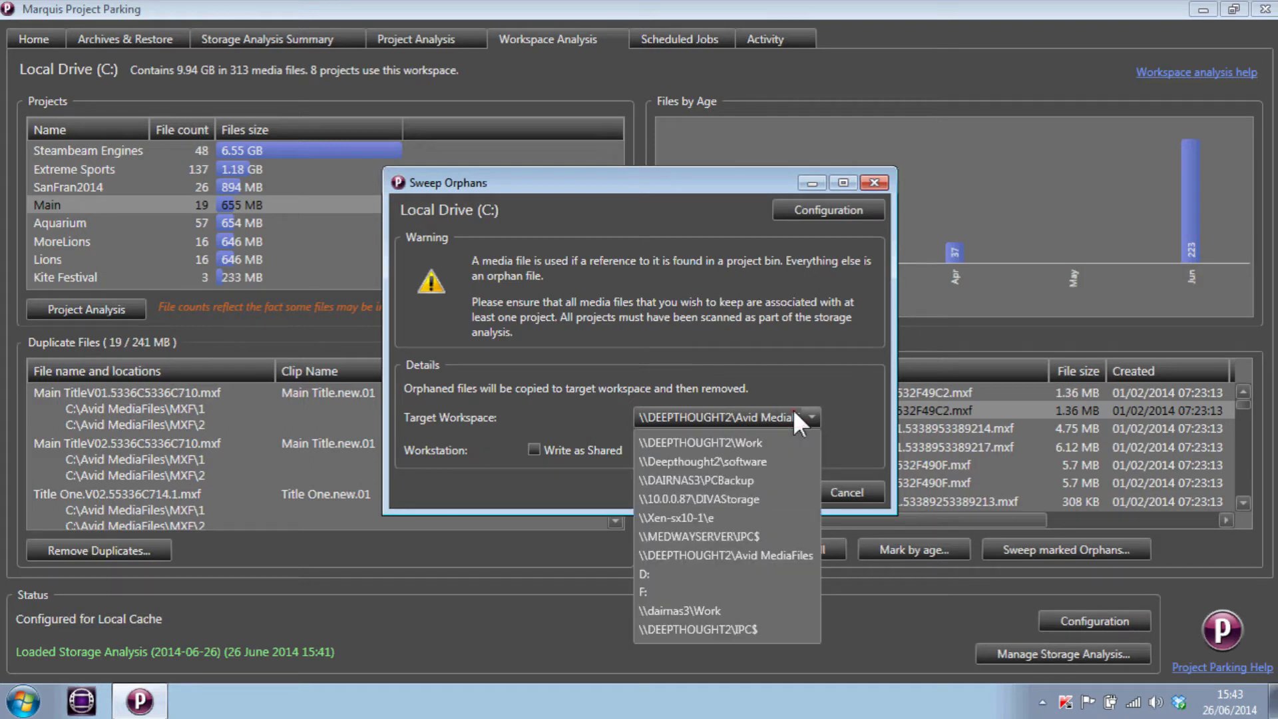
{"action": "left_click", "coordinate": [757, 555]}
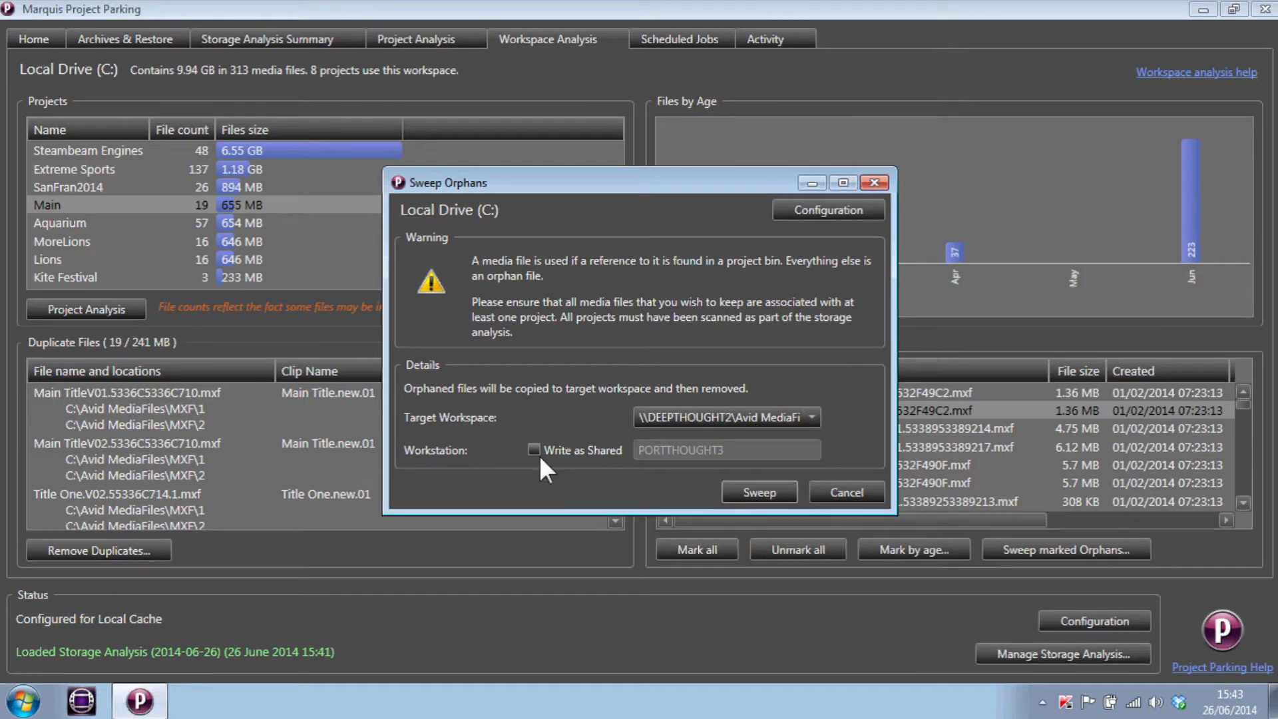
{"action": "left_click", "coordinate": [785, 493]}
{"action": "left_click", "coordinate": [765, 44]}
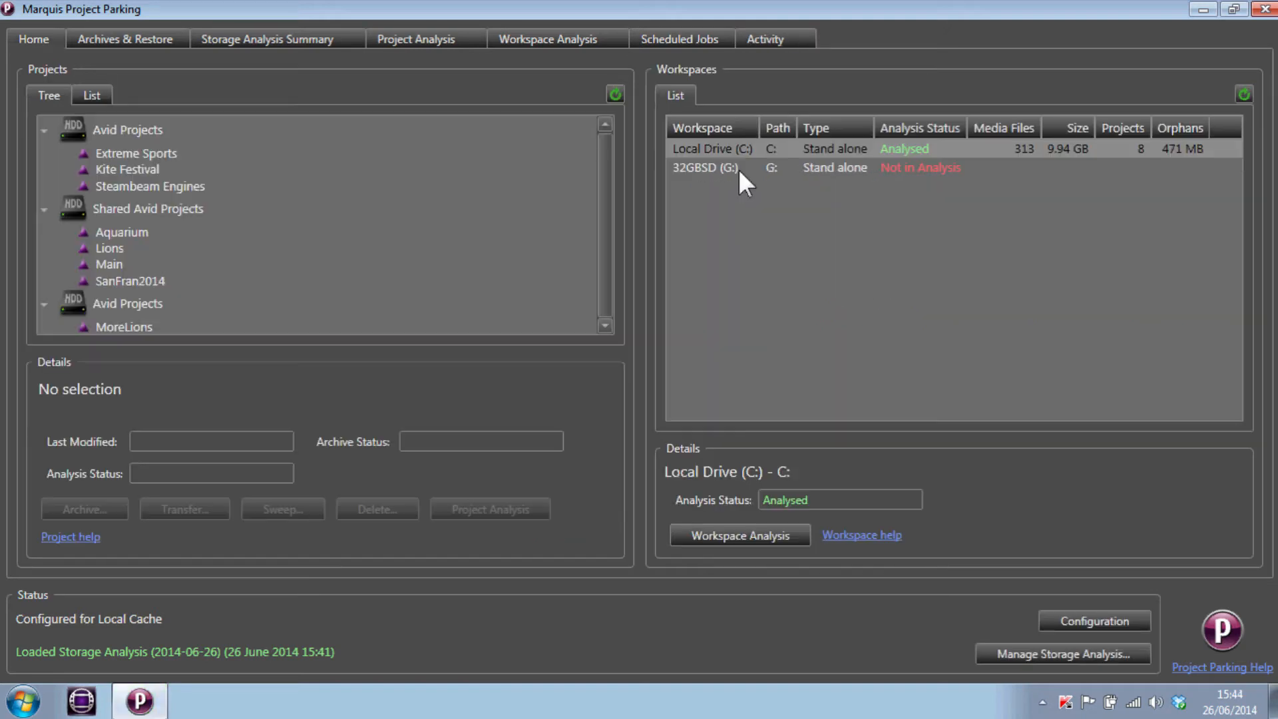
- Reopen the Local Drive (C:) workspace analysis and create a fresh storage analysis named Storage Analysis (2014-06-26)
{"action": "left_click", "coordinate": [782, 531]}
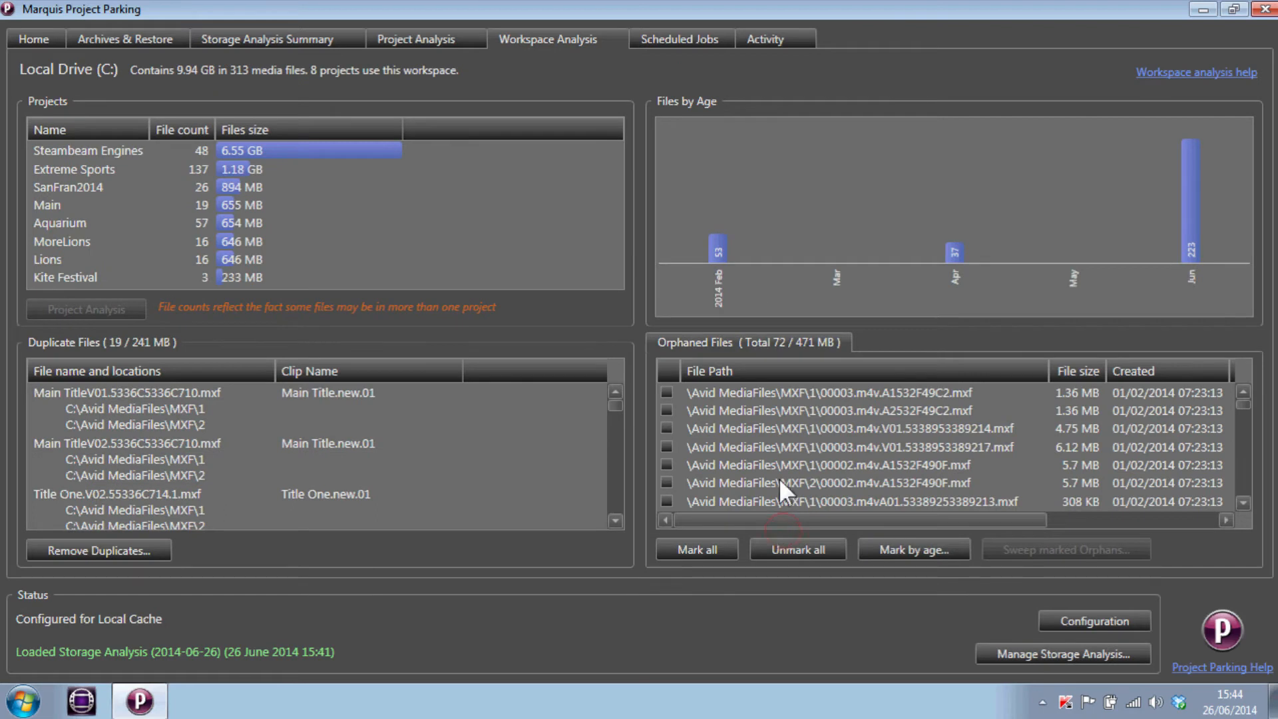
{"action": "left_click", "coordinate": [1137, 654]}
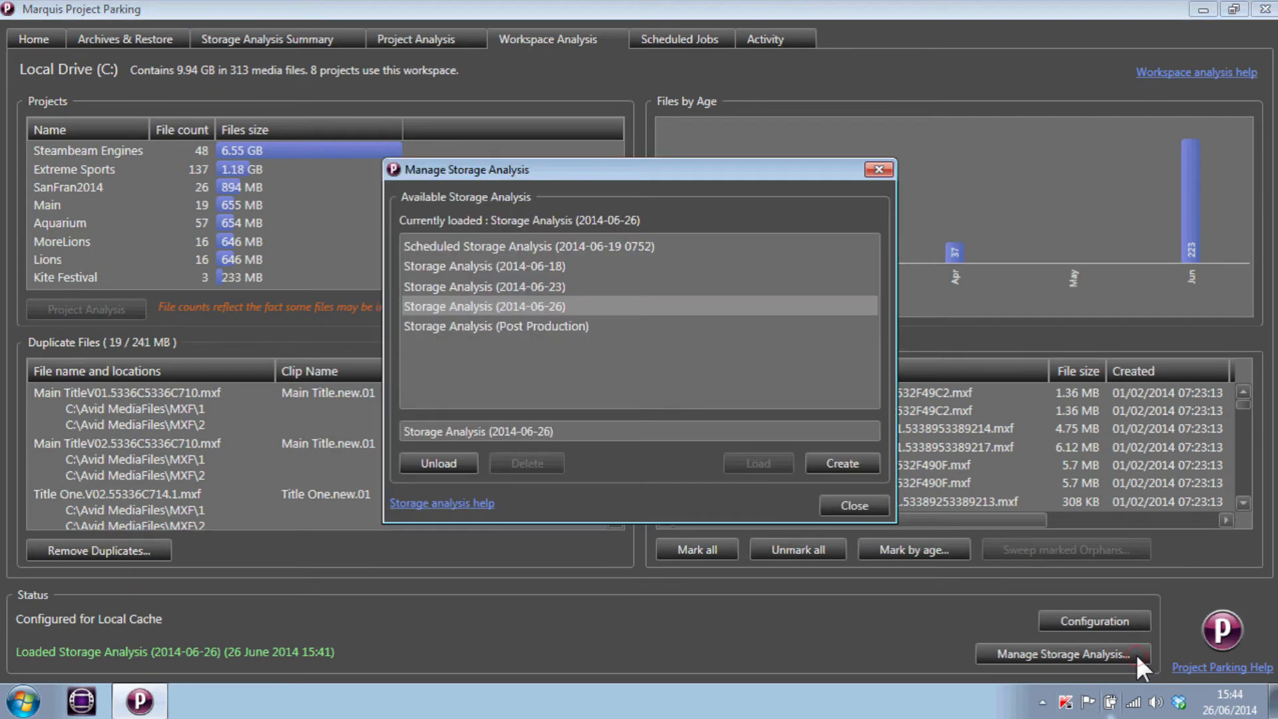
{"action": "left_click", "coordinate": [868, 461]}
{"action": "left_click", "coordinate": [663, 393]}
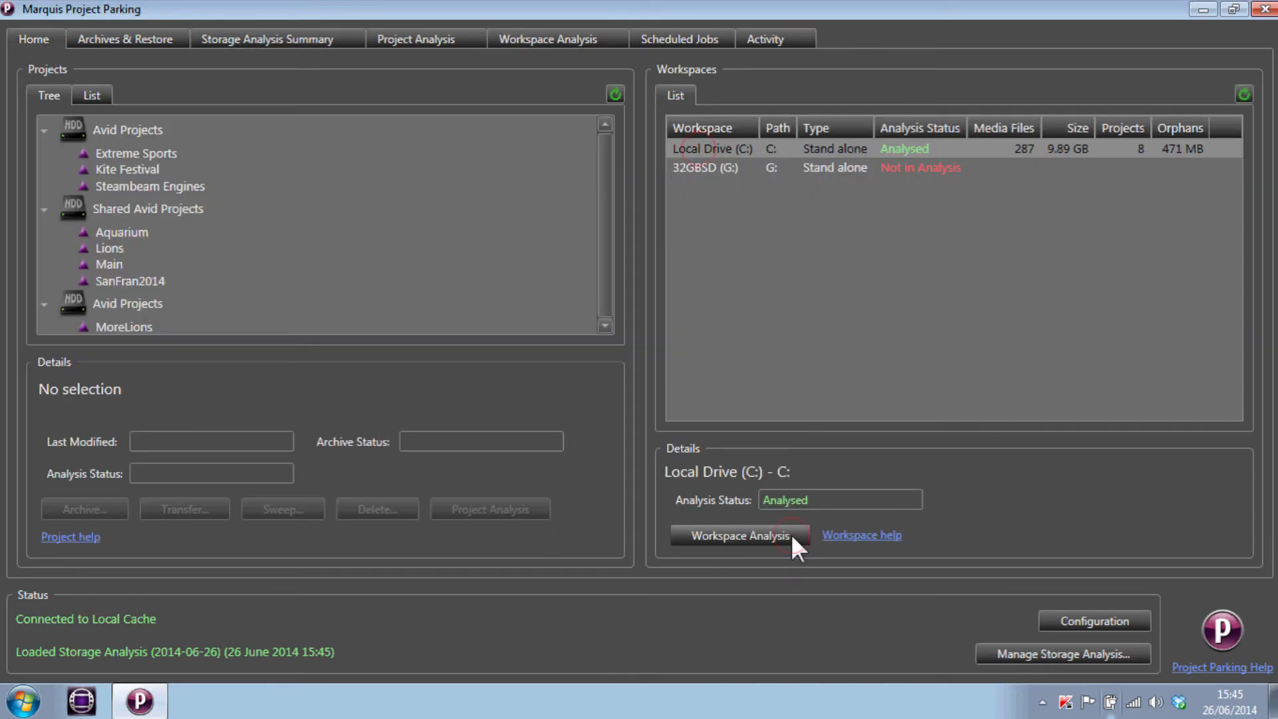
- In the refreshed workspace analysis of Local Drive (C:), mark the orphaned files by age and look through the list
{"action": "left_click", "coordinate": [794, 541]}
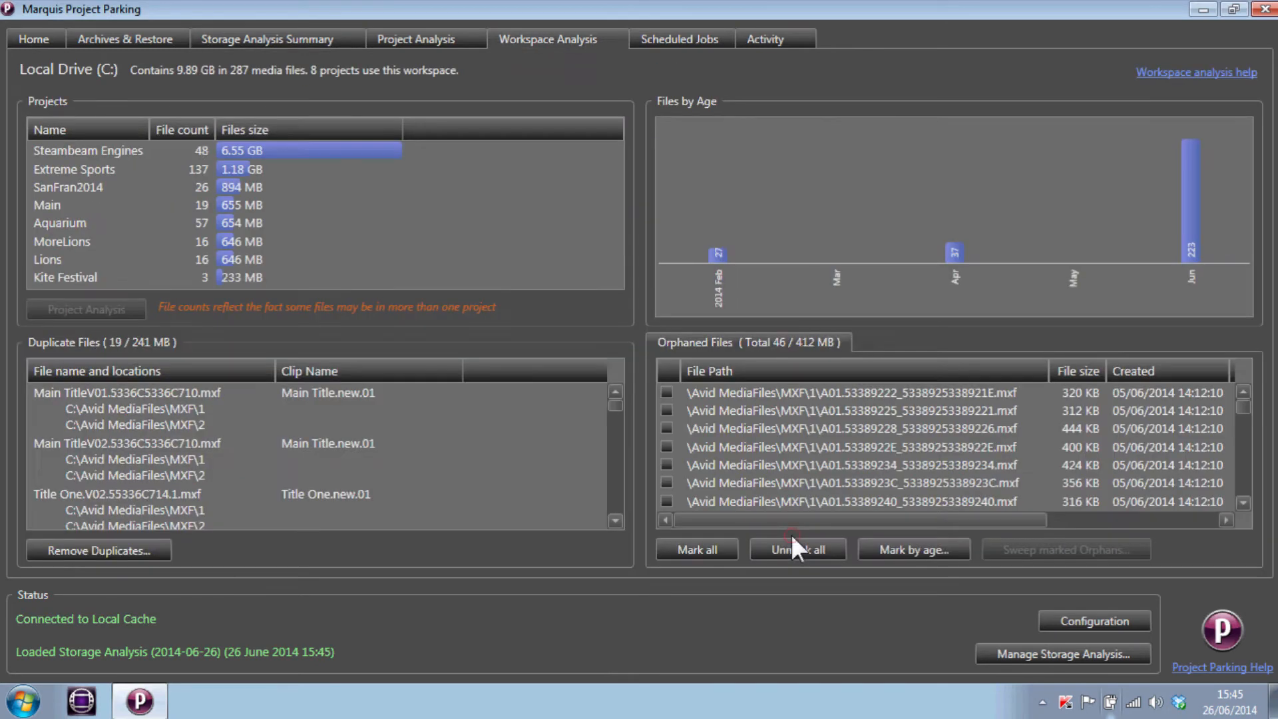
{"action": "left_click", "coordinate": [913, 546]}
{"action": "left_click", "coordinate": [630, 375]}
{"action": "left_click_drag", "start_coordinate": [1244, 408], "coordinate": [1237, 485]}
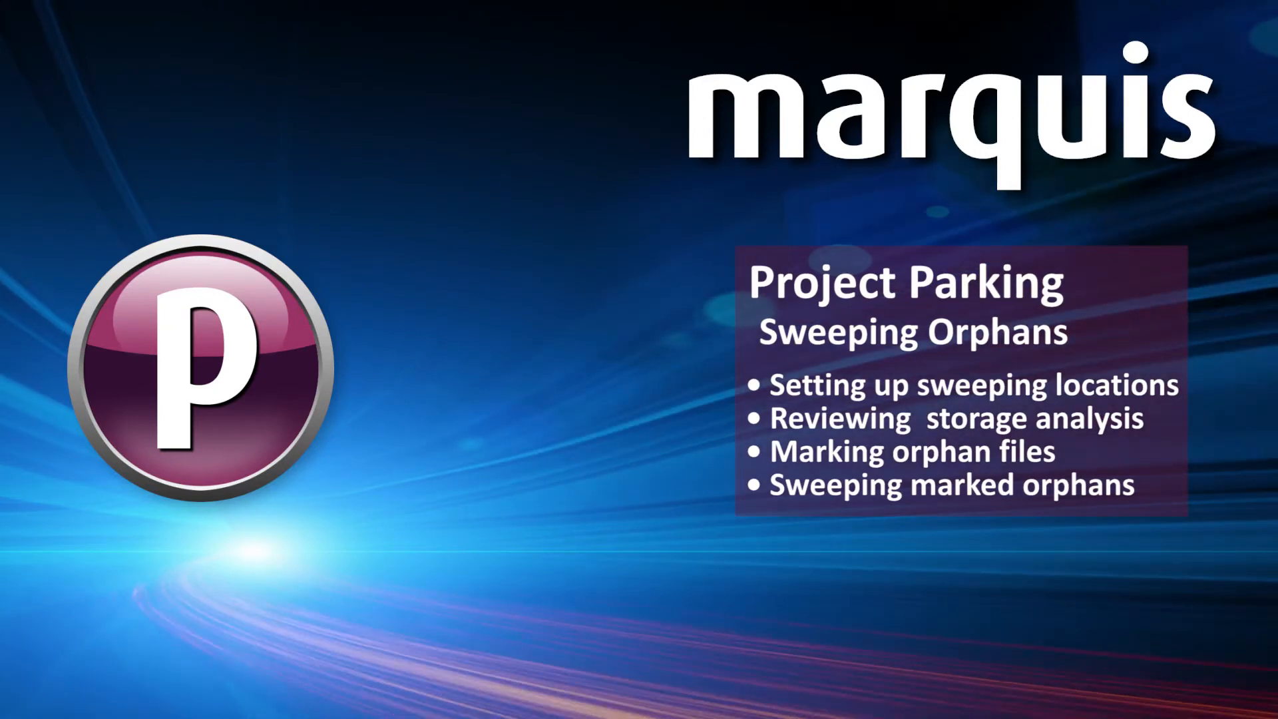